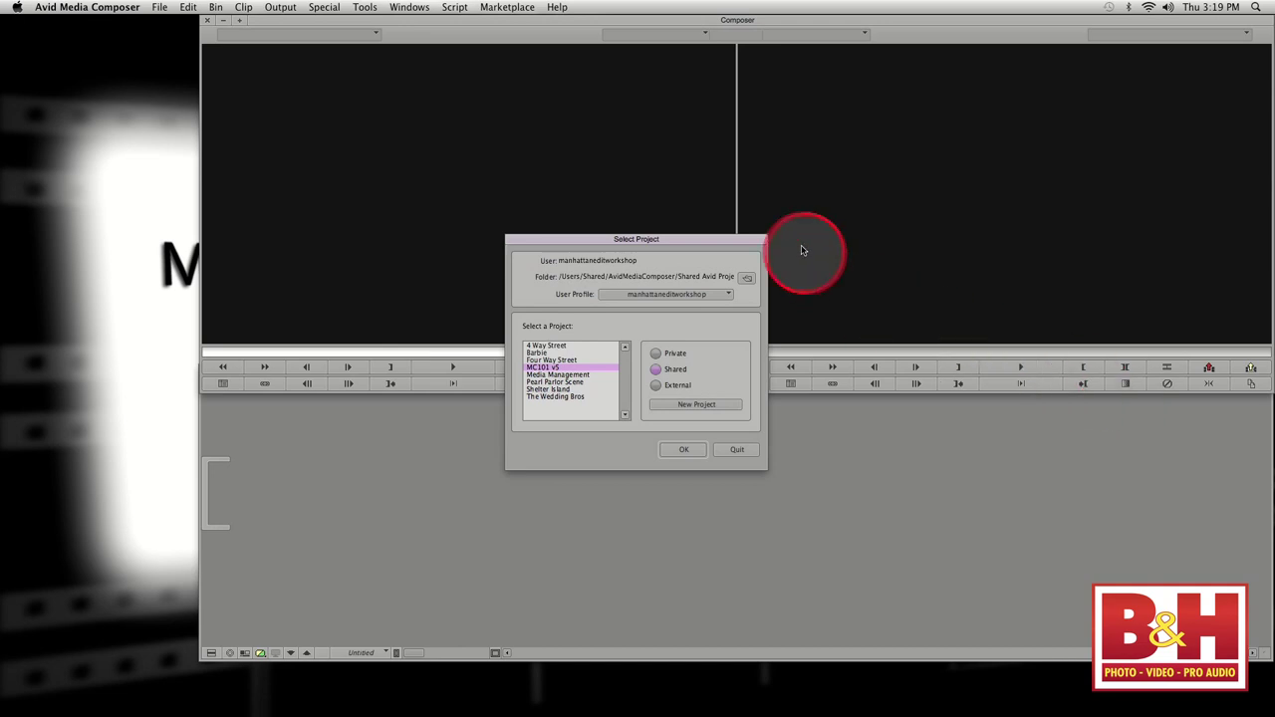
- Select the MC101 v5 project and set the project location to Shared
left_click_drag(741, 248, 729, 248)
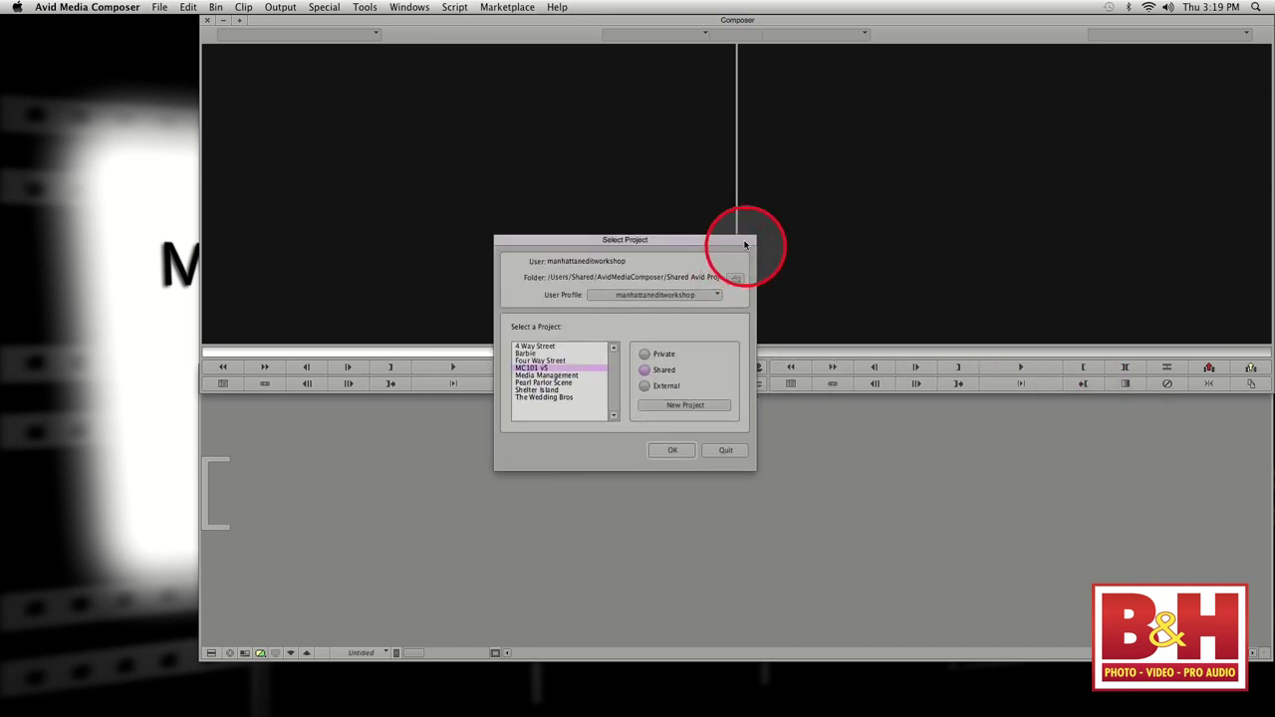
left_click(543, 368)
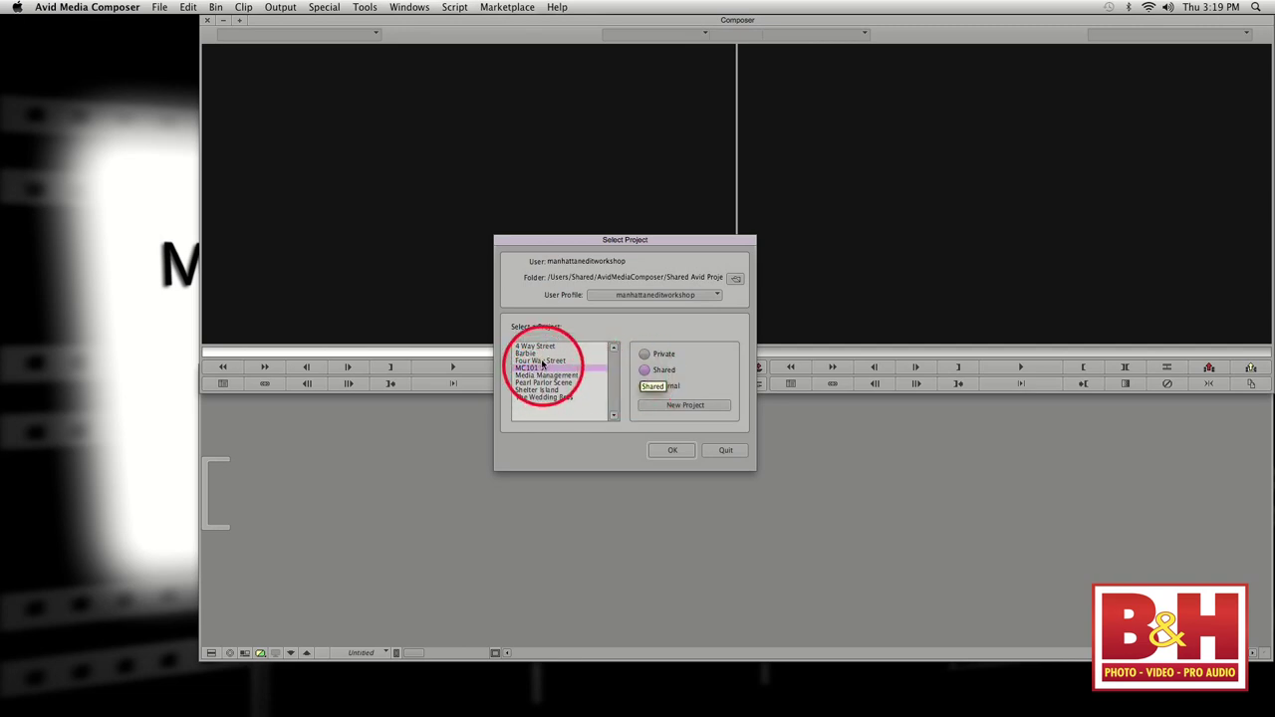
left_click(645, 353)
left_click(644, 369)
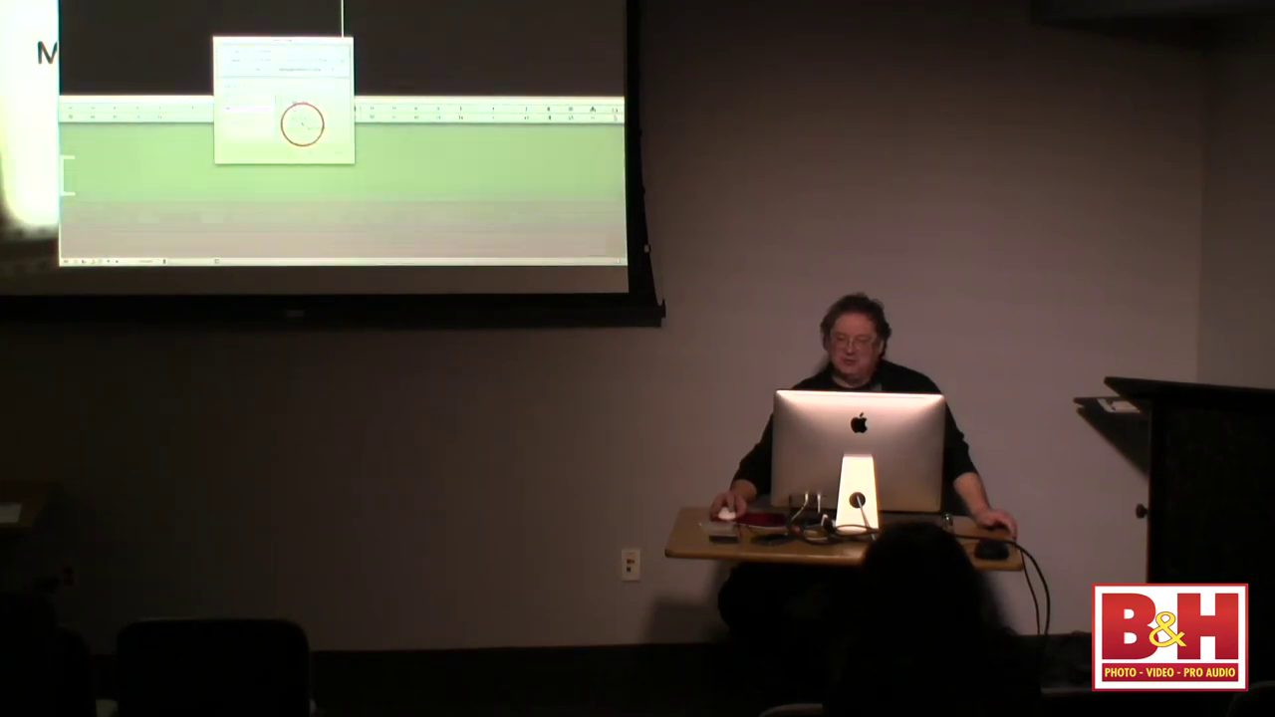
left_click(295, 120)
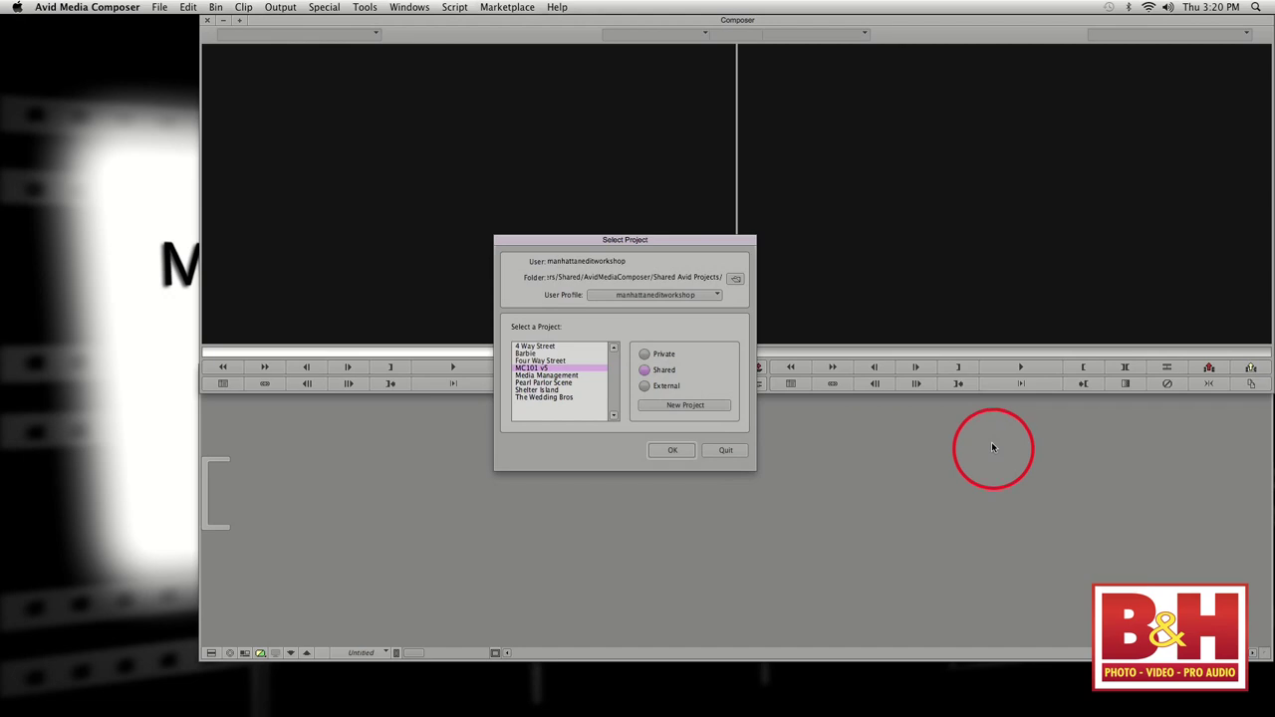
- Examine the format and raster dimension options for a new project, and dismiss it without creating one
left_click(682, 404)
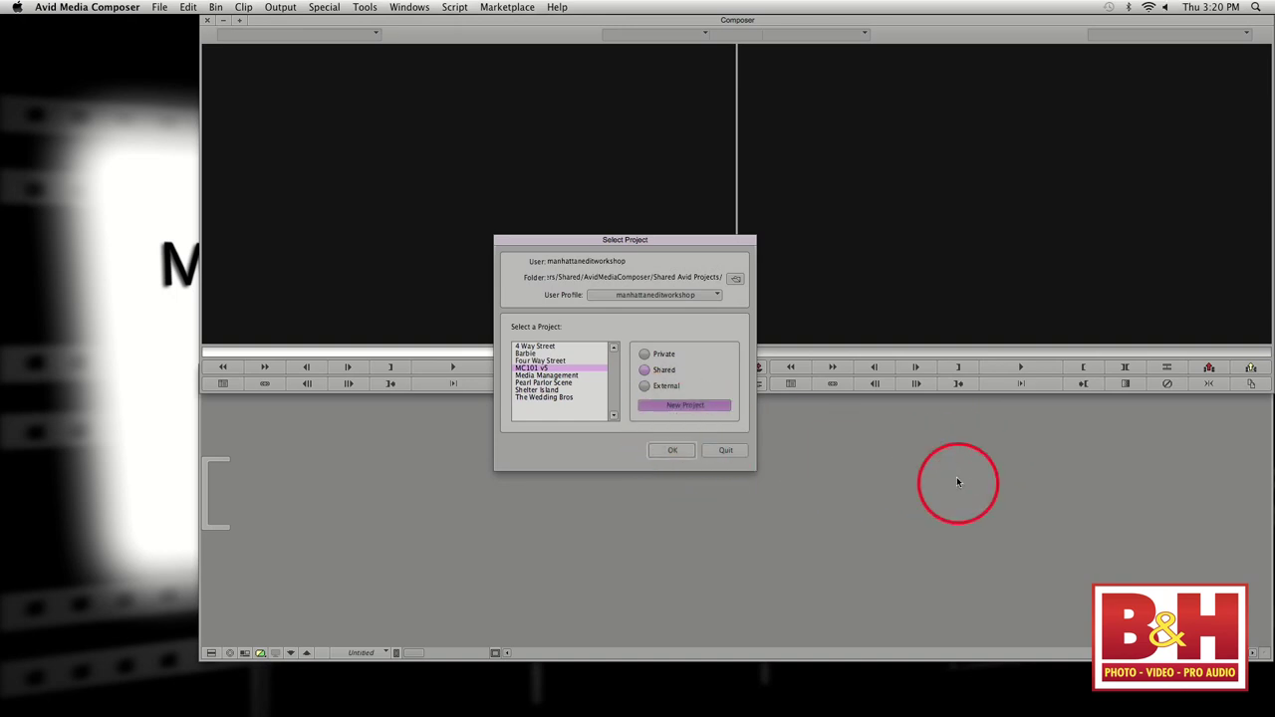
left_click_drag(713, 289, 814, 158)
left_click(800, 178)
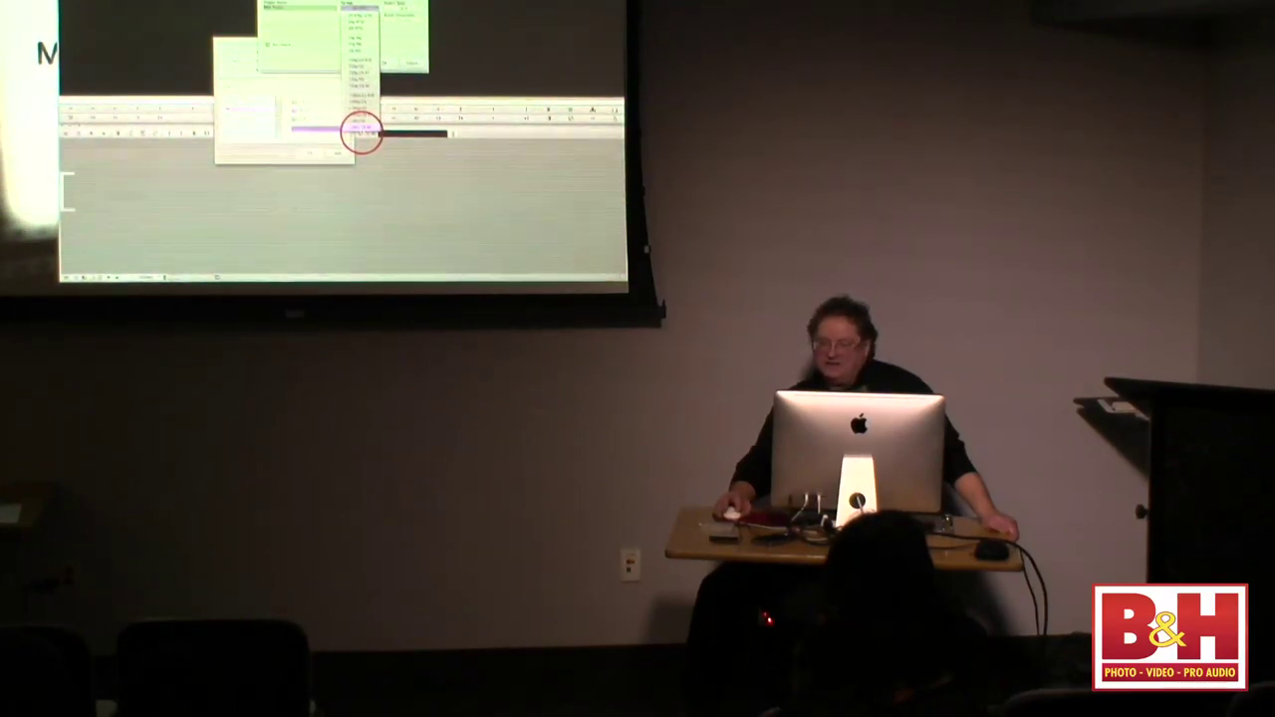
left_click(361, 129)
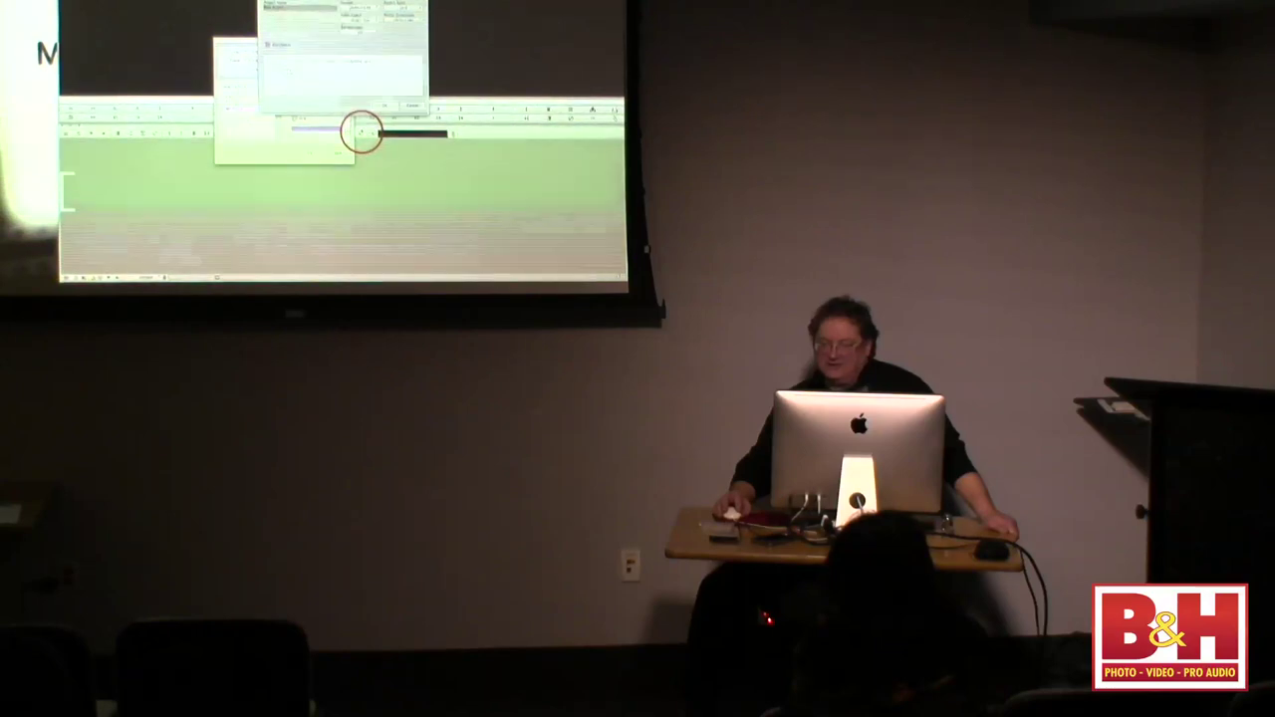
left_click(378, 35)
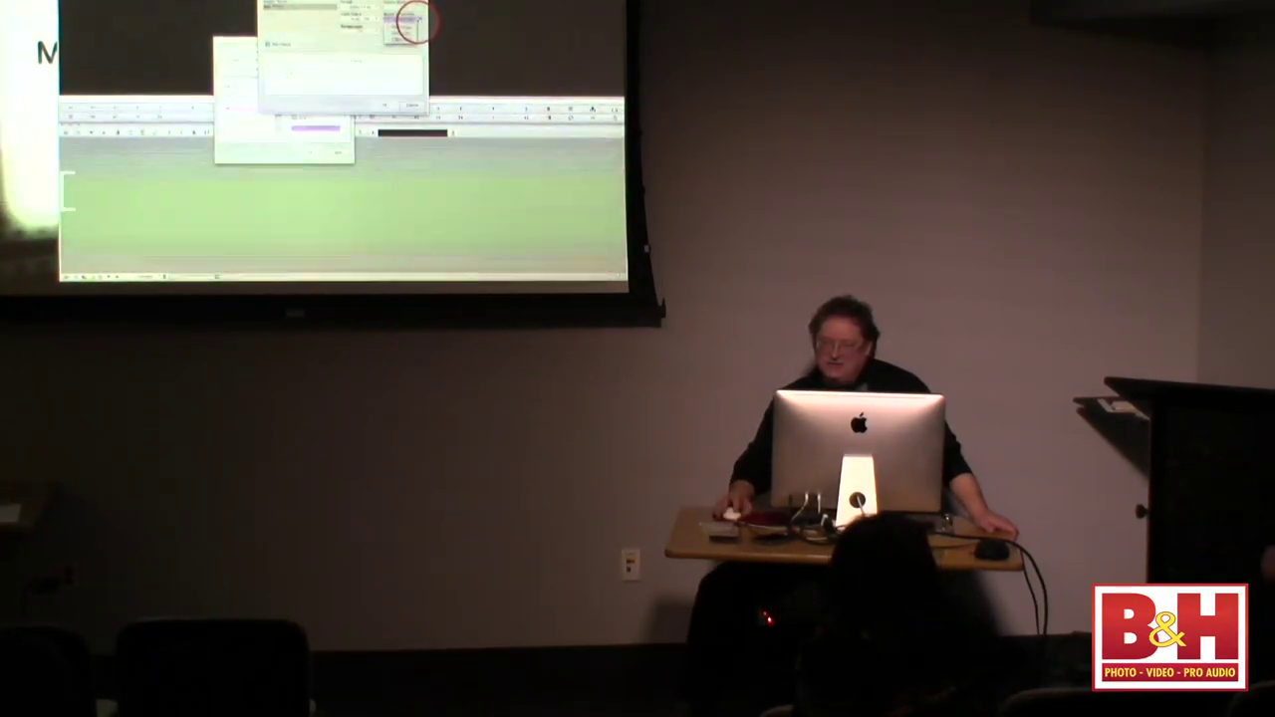
left_click(415, 22)
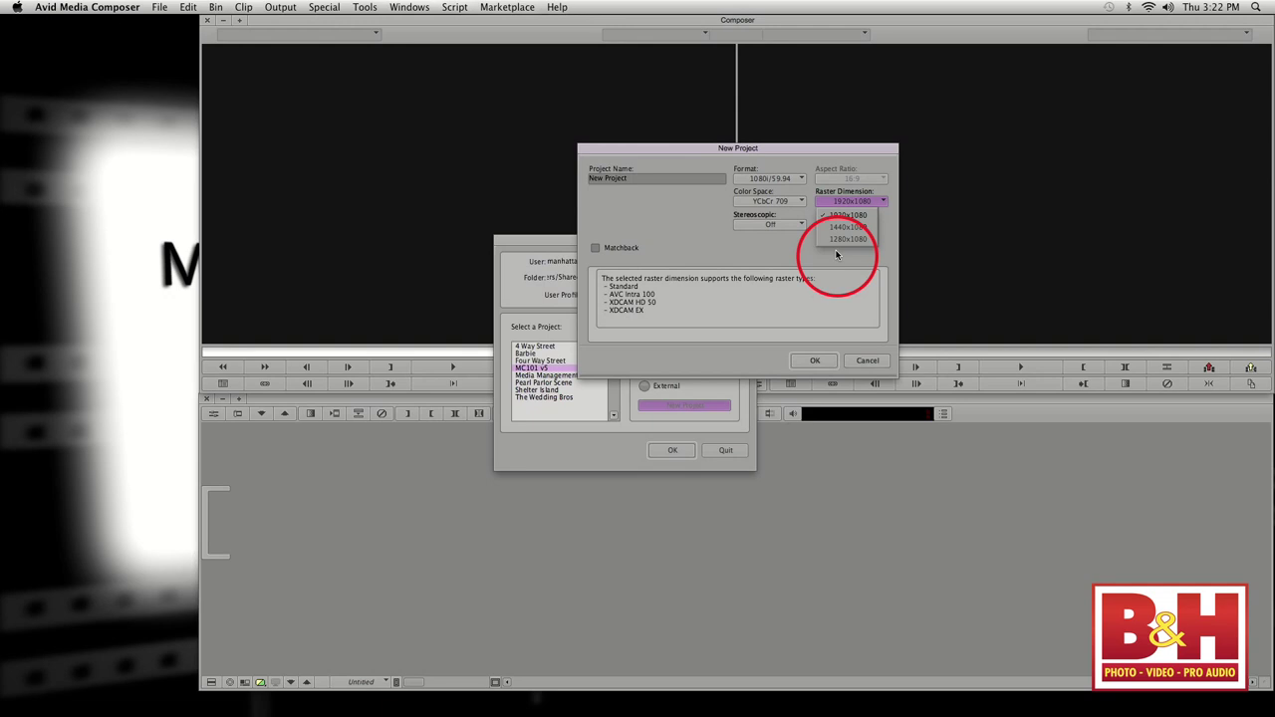
left_click(792, 180)
left_click(791, 180)
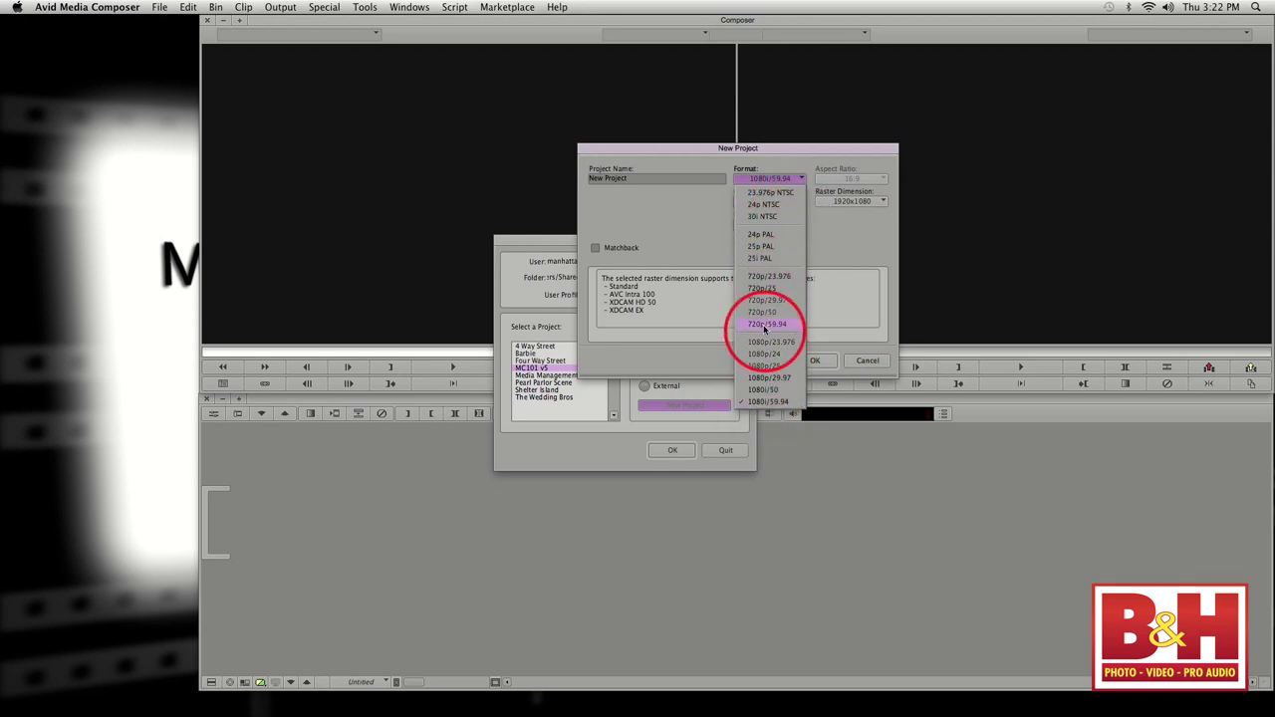
left_click(841, 249)
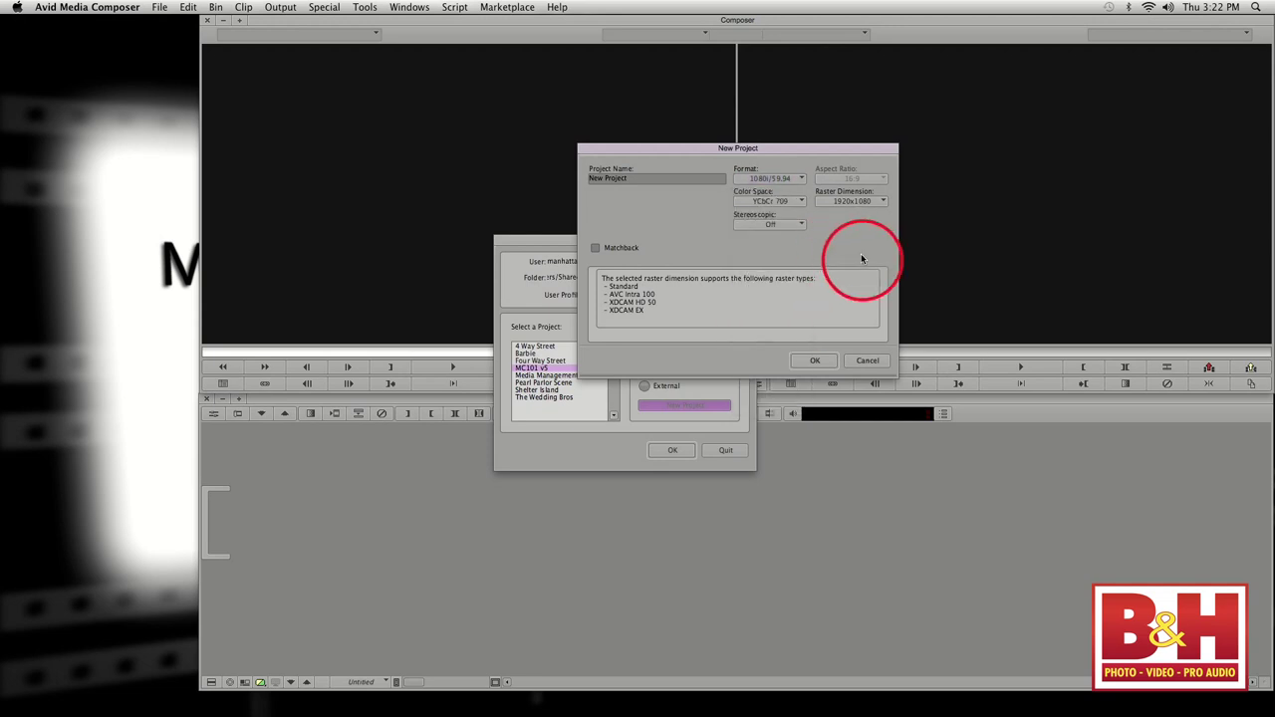
left_click(867, 360)
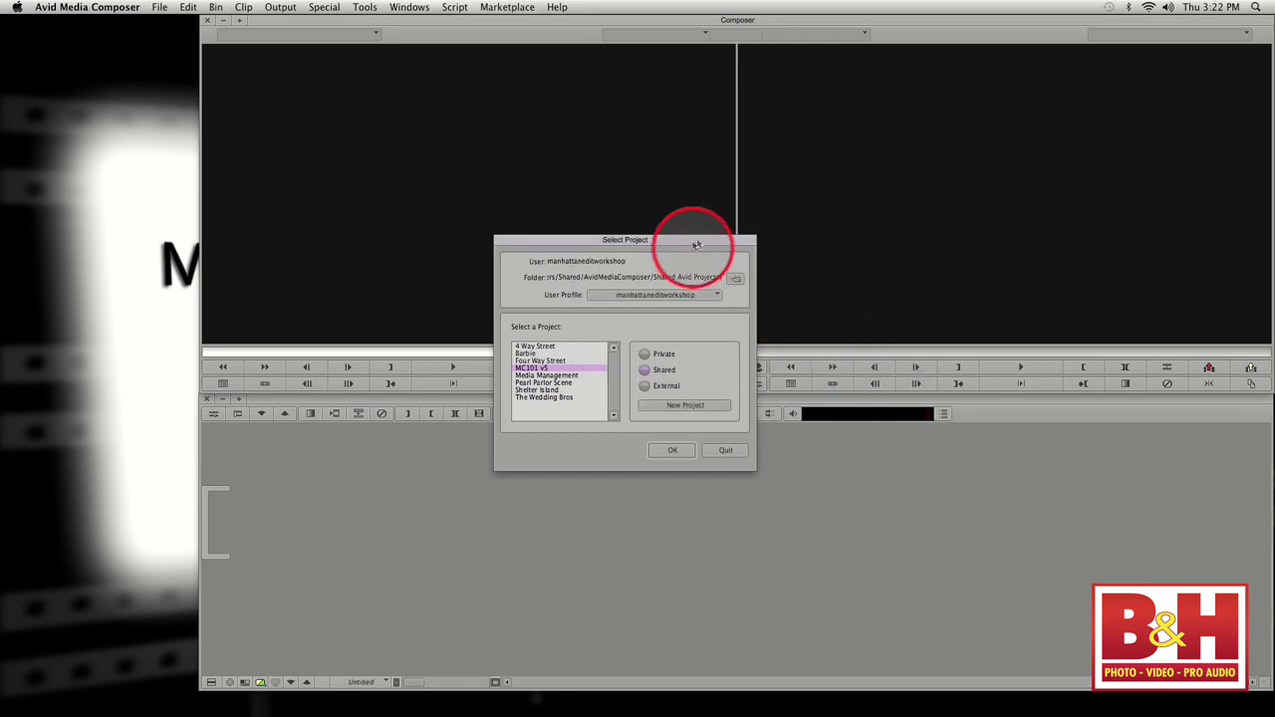
- Create the user profile DaHappyBunch and open the MC101 v5 project with it
left_click_drag(689, 240, 829, 207)
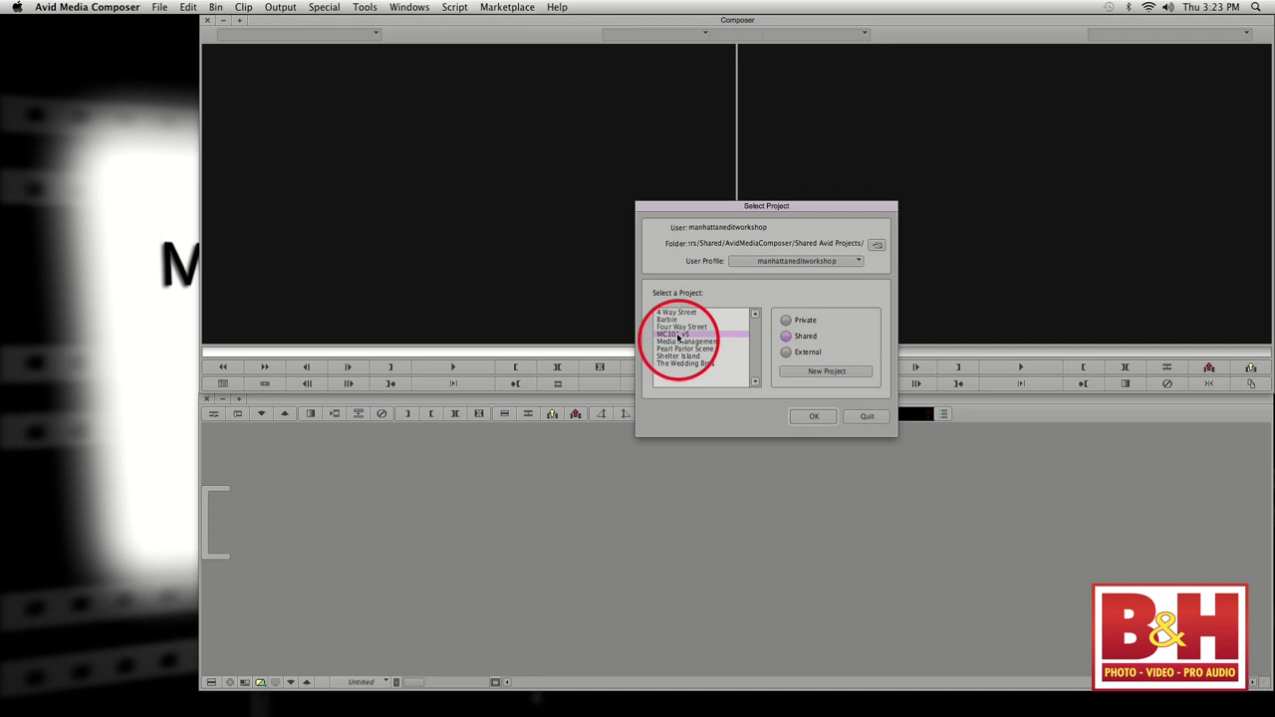
left_click(845, 262)
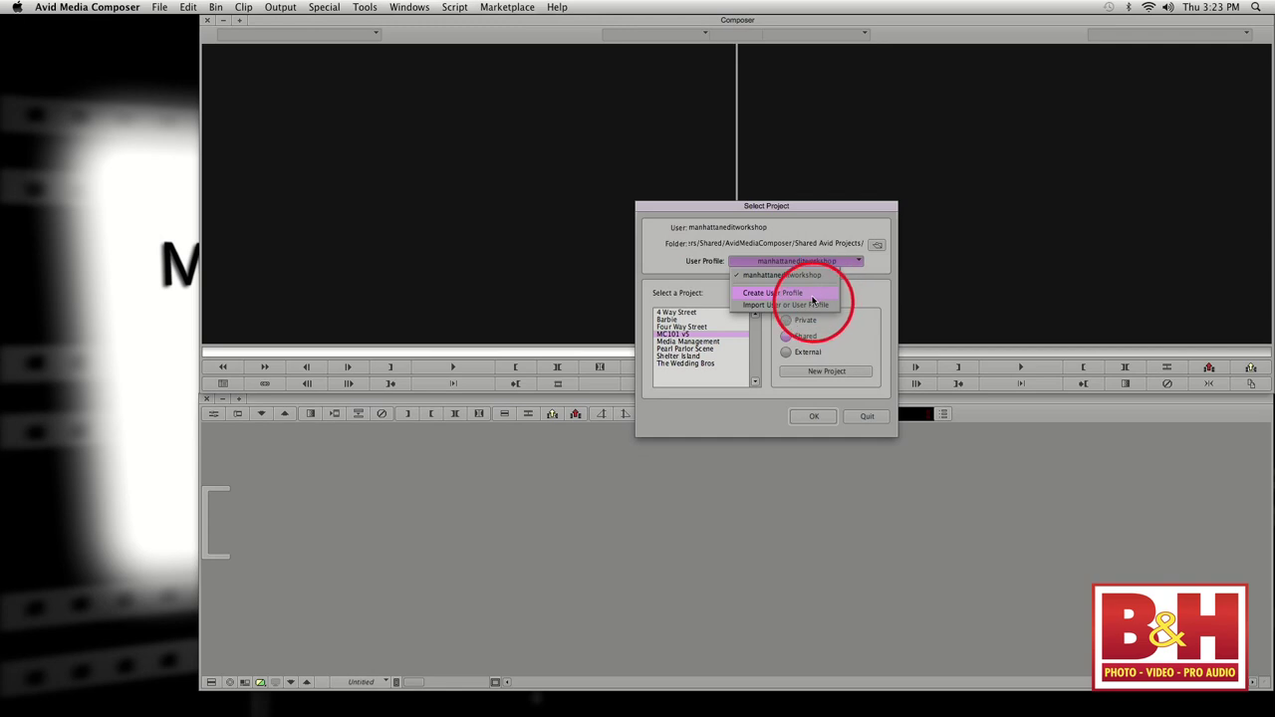
left_click(811, 292)
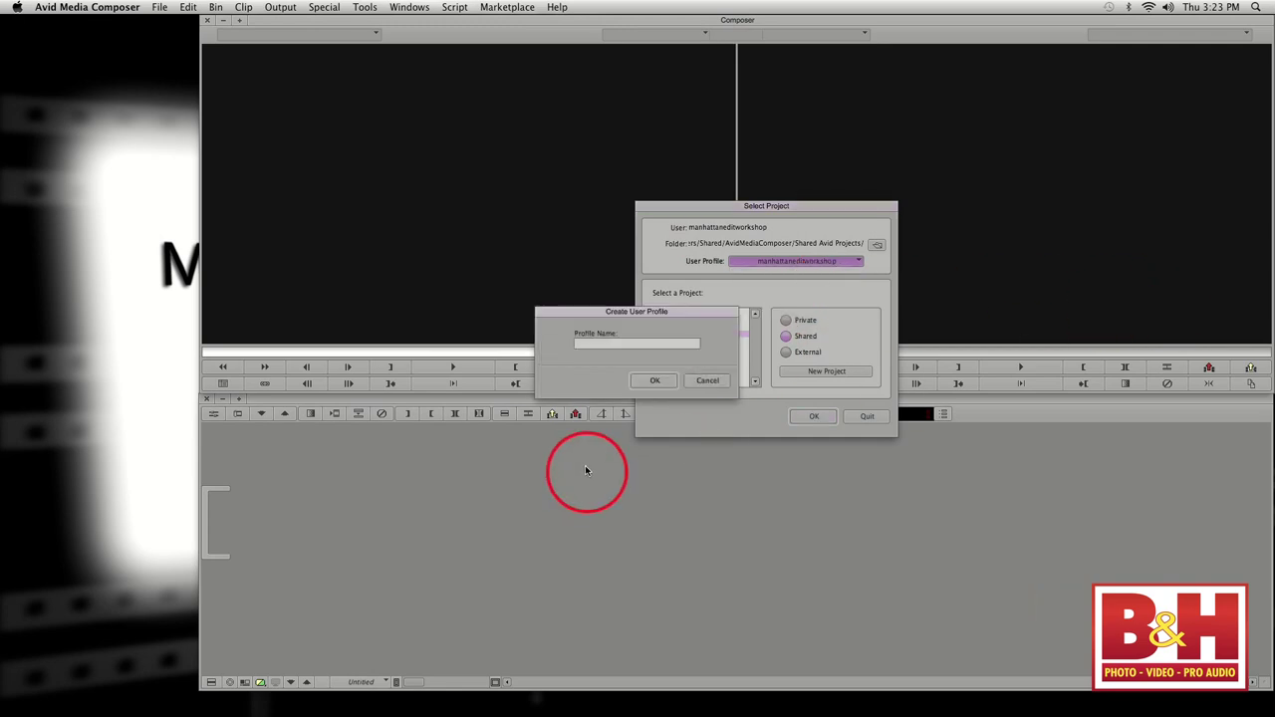
type("DaHappyBunch")
left_click(652, 380)
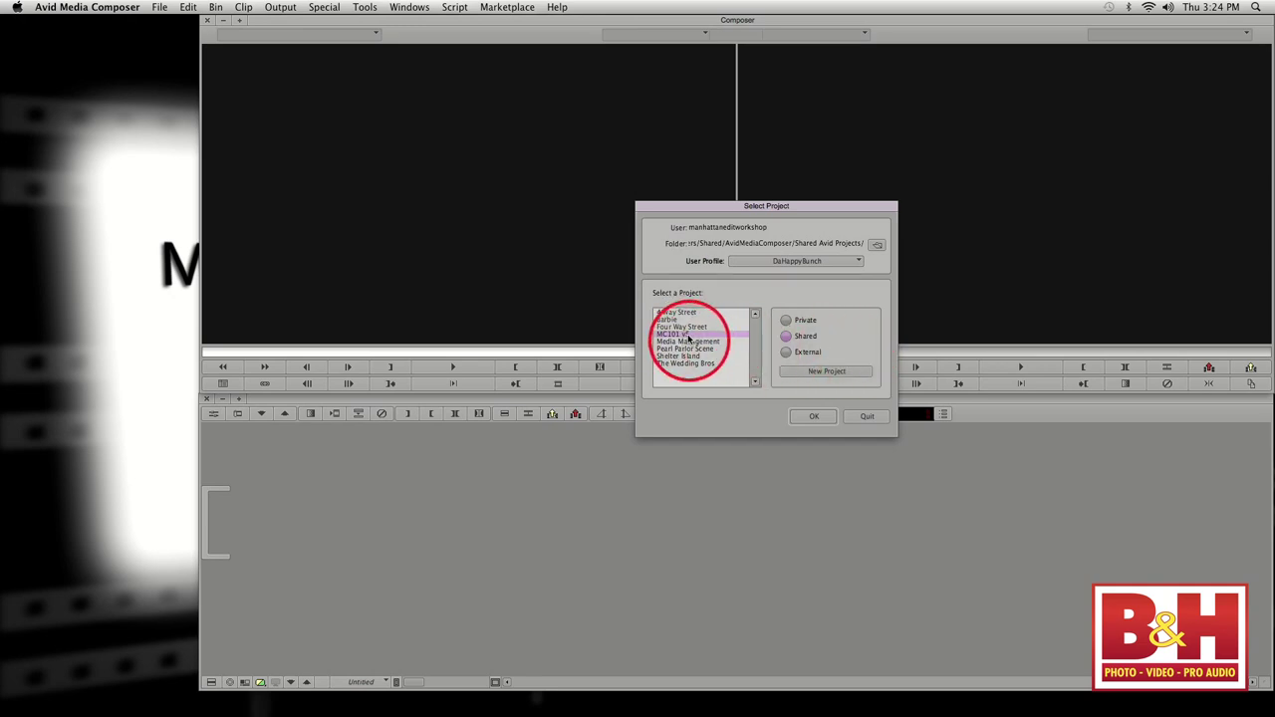
left_click(813, 416)
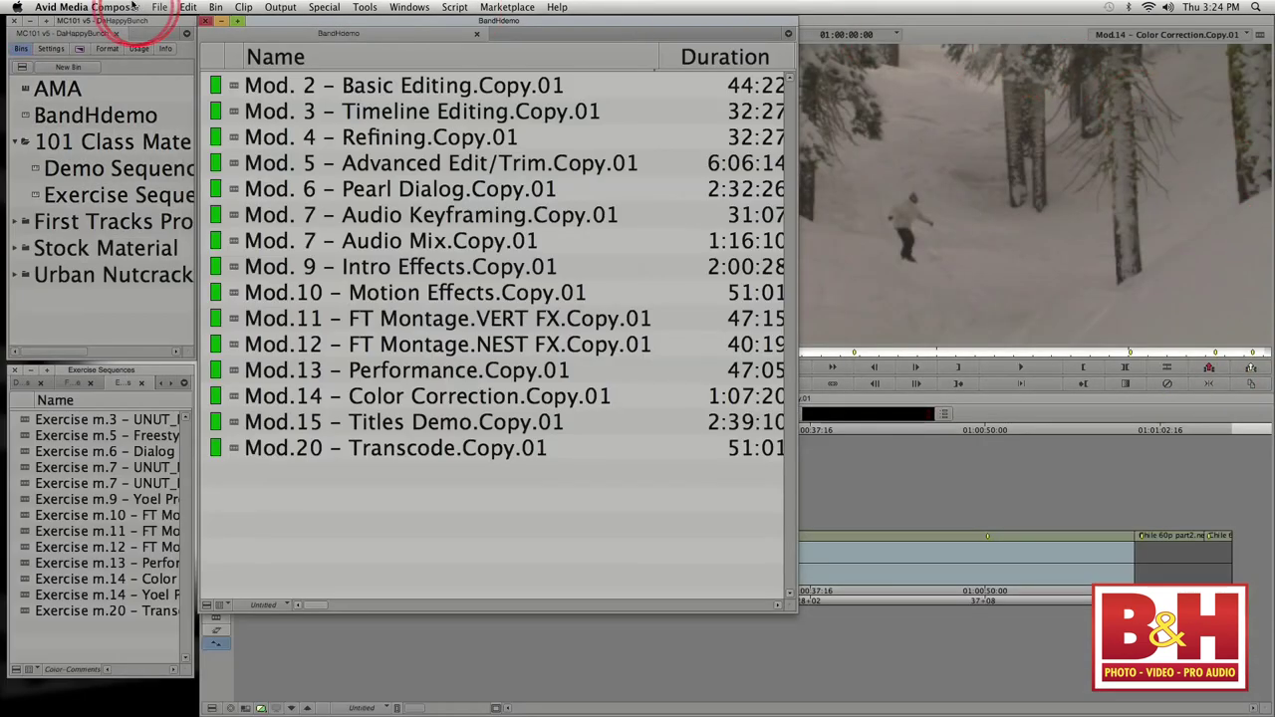
- Close the BandHdemo and Exercise Sequences bin windows and slightly reposition the Composer and Timeline windows
left_click(205, 22)
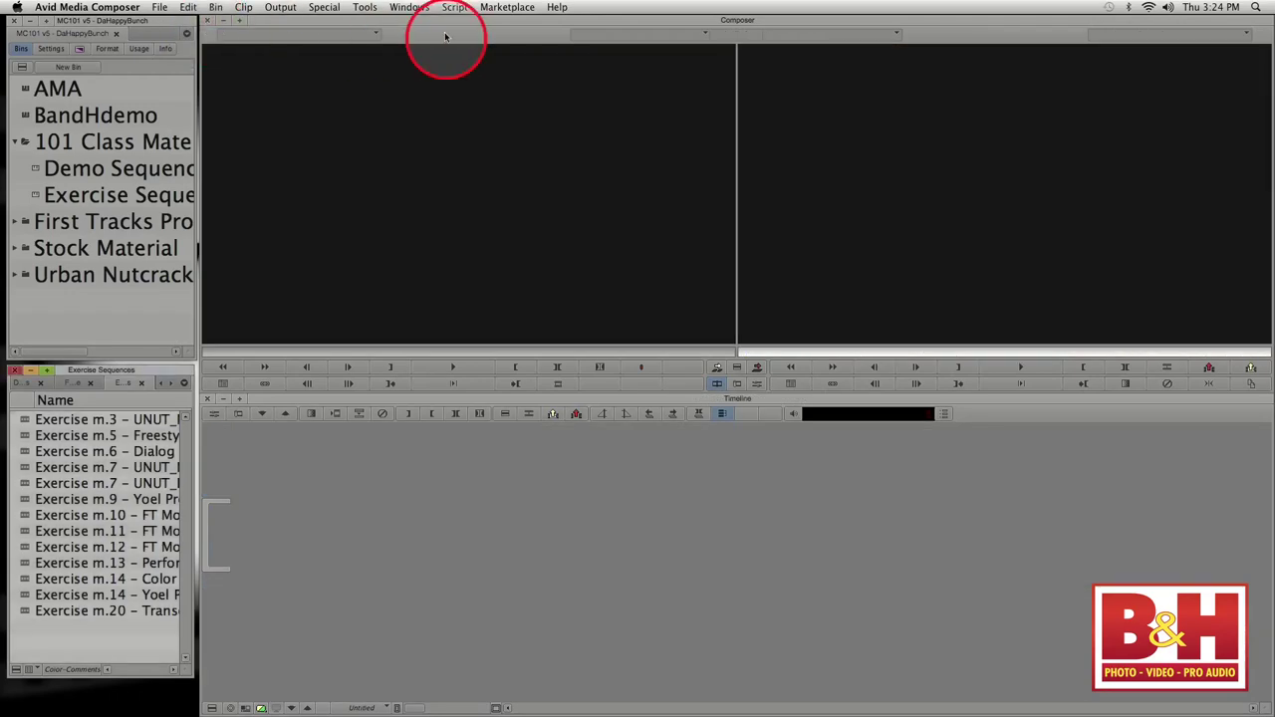
mouse_move(461, 30)
left_mouse_down()
mouse_move(460, 139)
mouse_move(455, 23)
left_mouse_up()
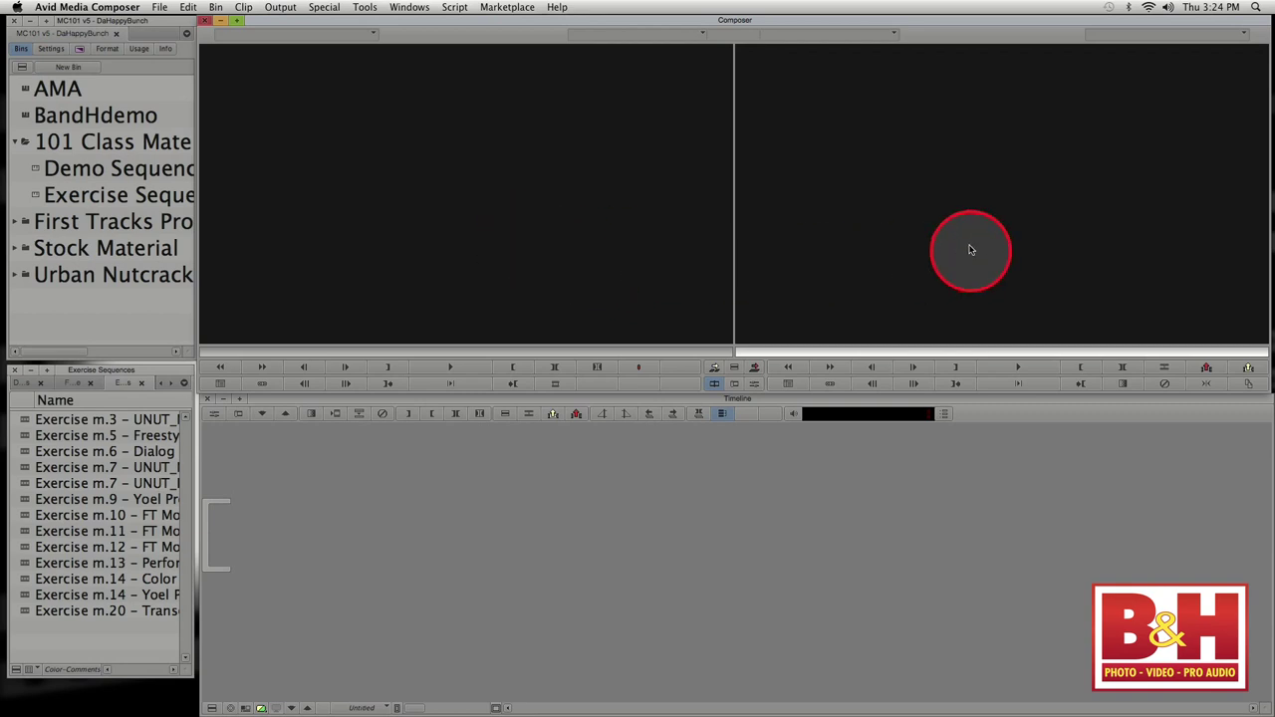
mouse_move(829, 20)
left_mouse_down()
mouse_move(828, 41)
mouse_move(837, 13)
left_mouse_up()
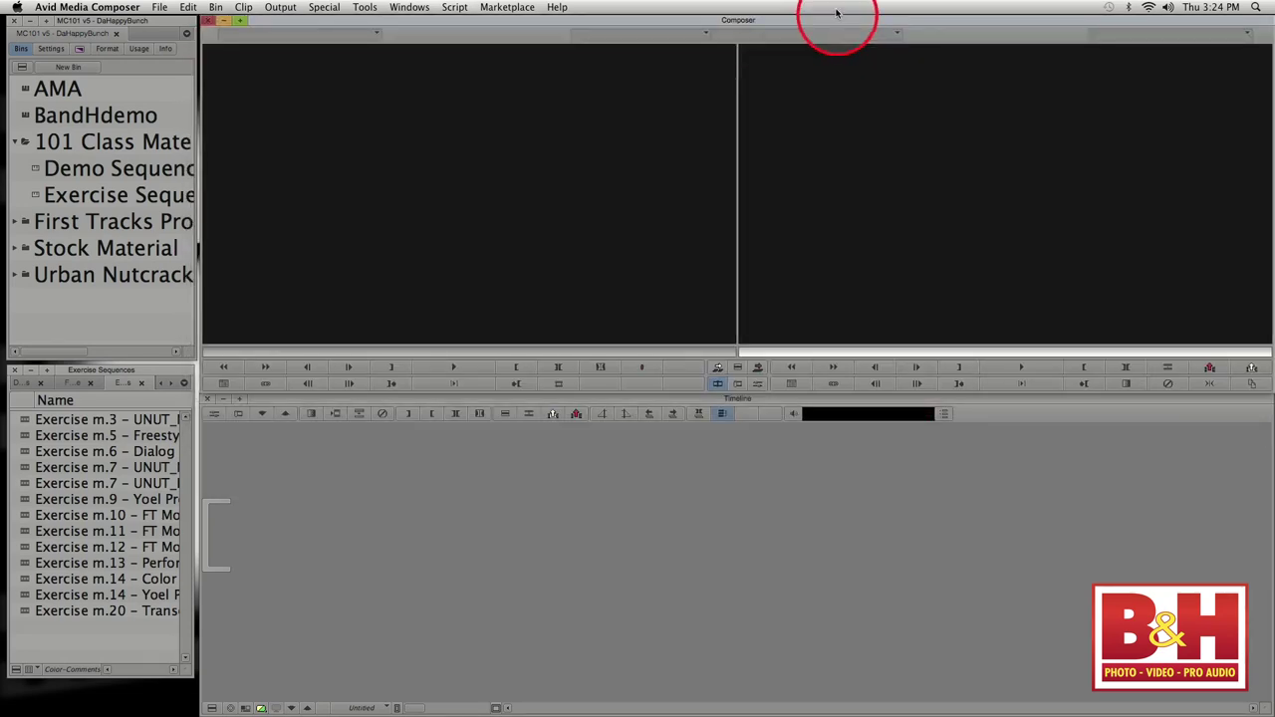
left_click(665, 602)
left_click_drag(685, 402, 649, 394)
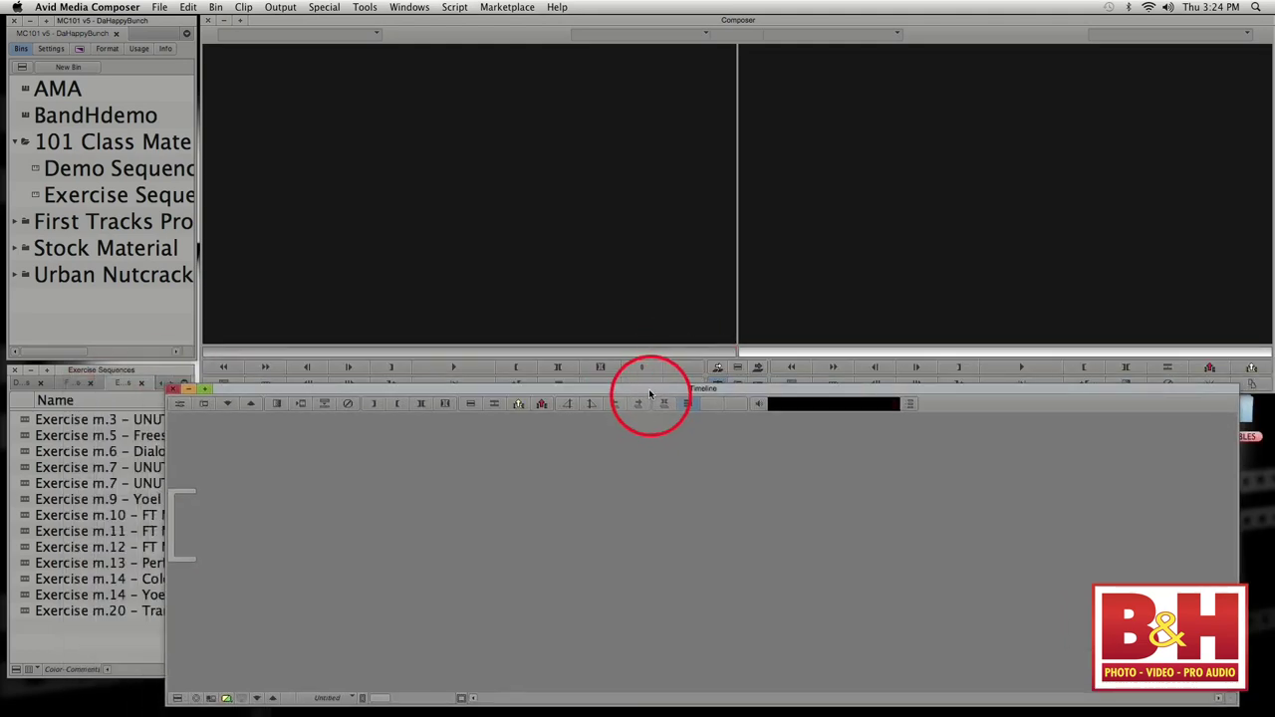
left_click_drag(650, 395, 683, 398)
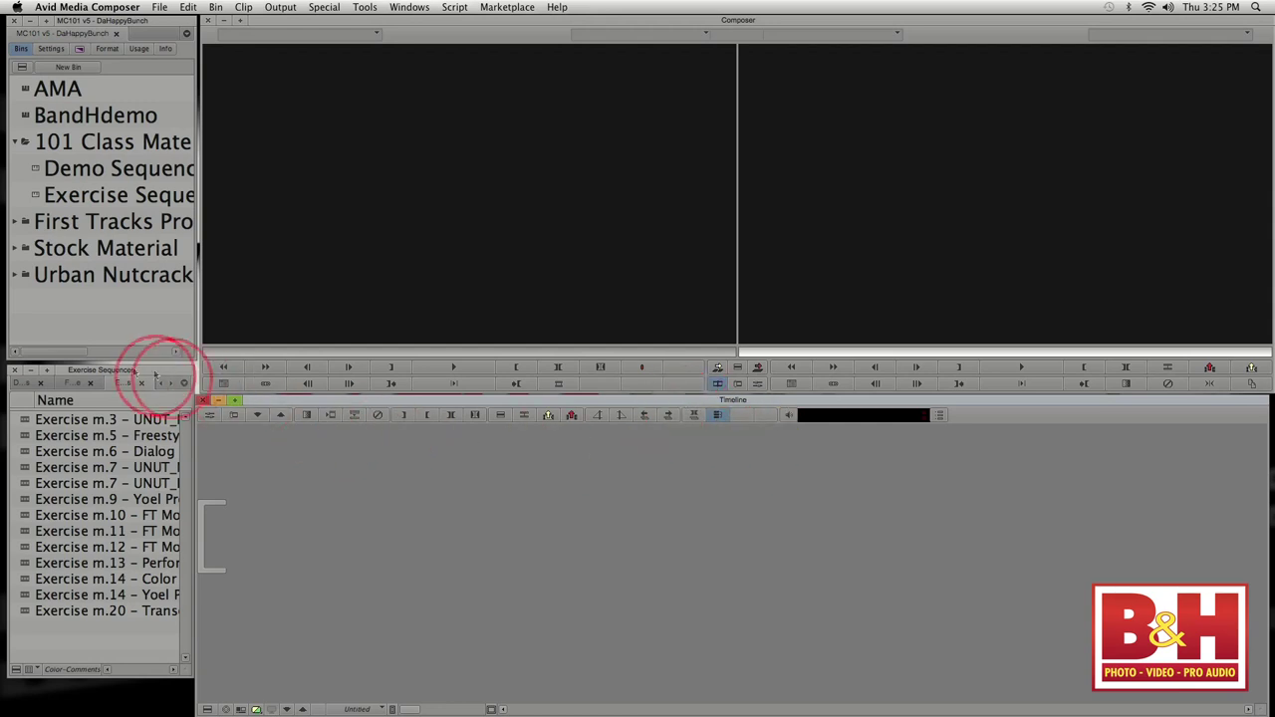
left_click(15, 370)
- Move the project window over the source monitor and look through its settings, format and effects before returning to the bins
left_click_drag(140, 21, 409, 83)
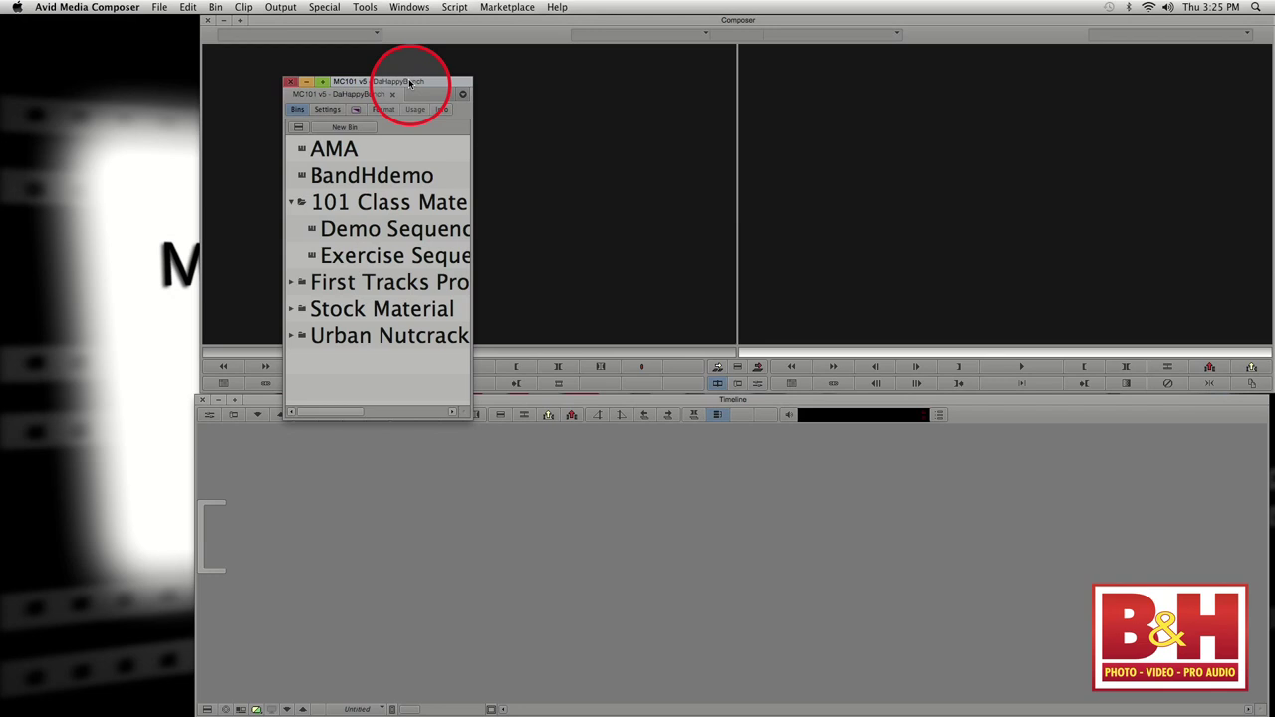
left_click(326, 110)
left_click(388, 109)
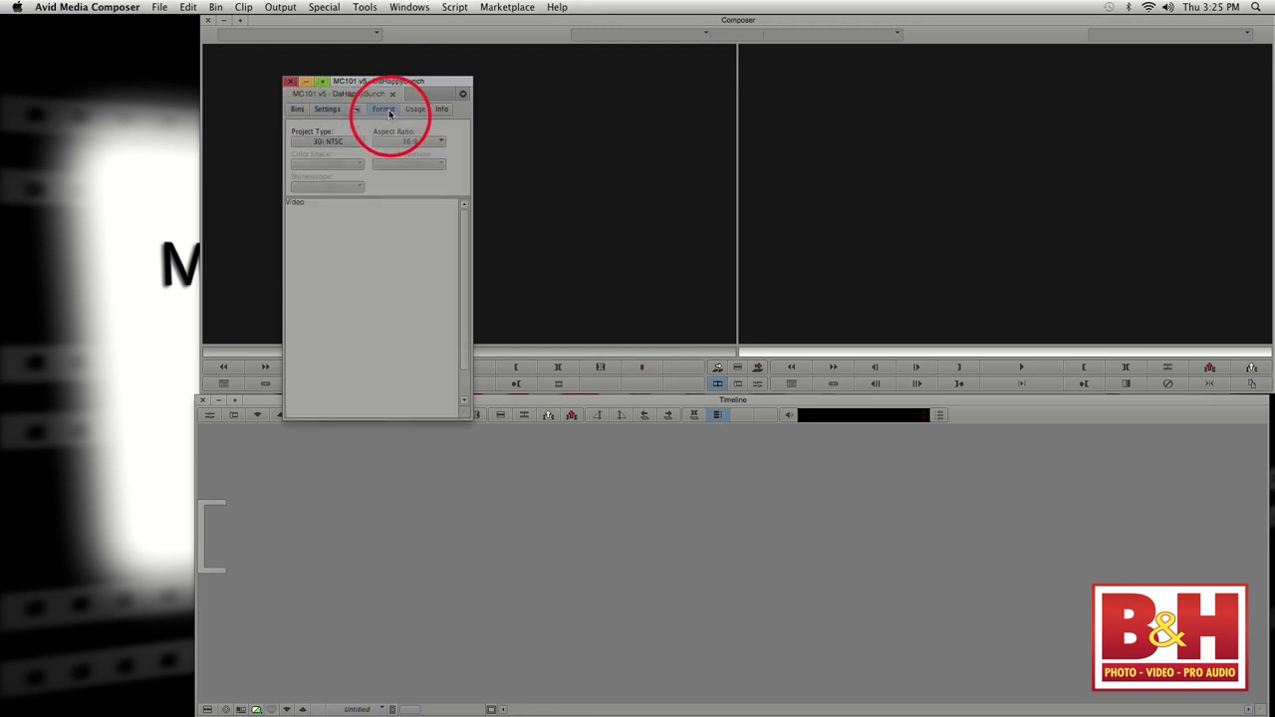
left_click(358, 109)
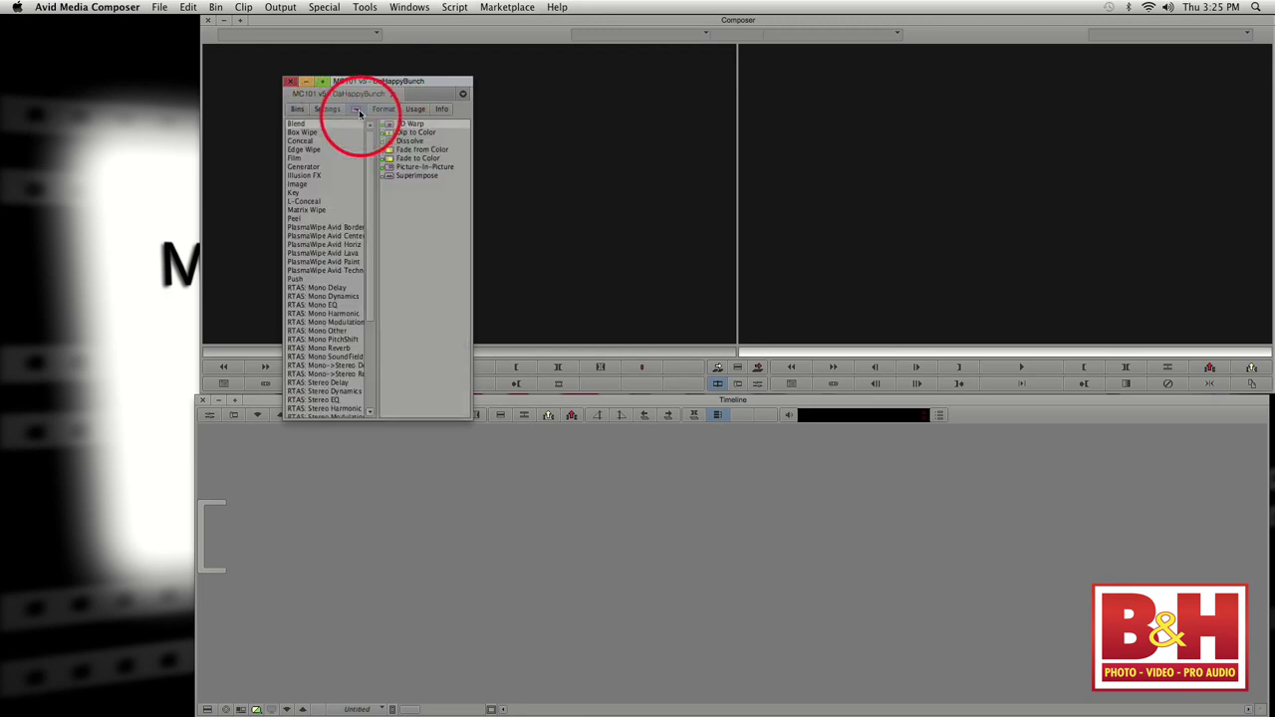
left_click(297, 109)
- Enlarge the project window enough to show the full bin names and sizes, and place it over the source monitor and Timeline
left_click_drag(430, 90, 353, 57)
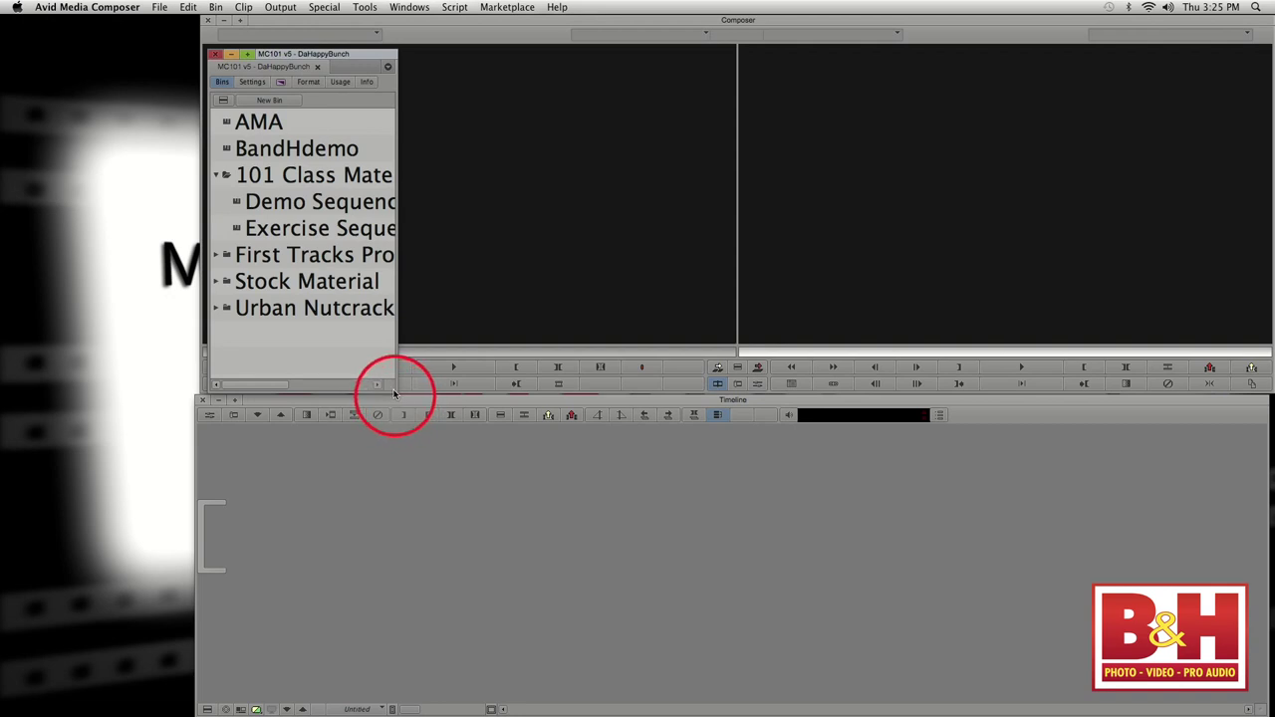
left_click_drag(395, 391, 591, 504)
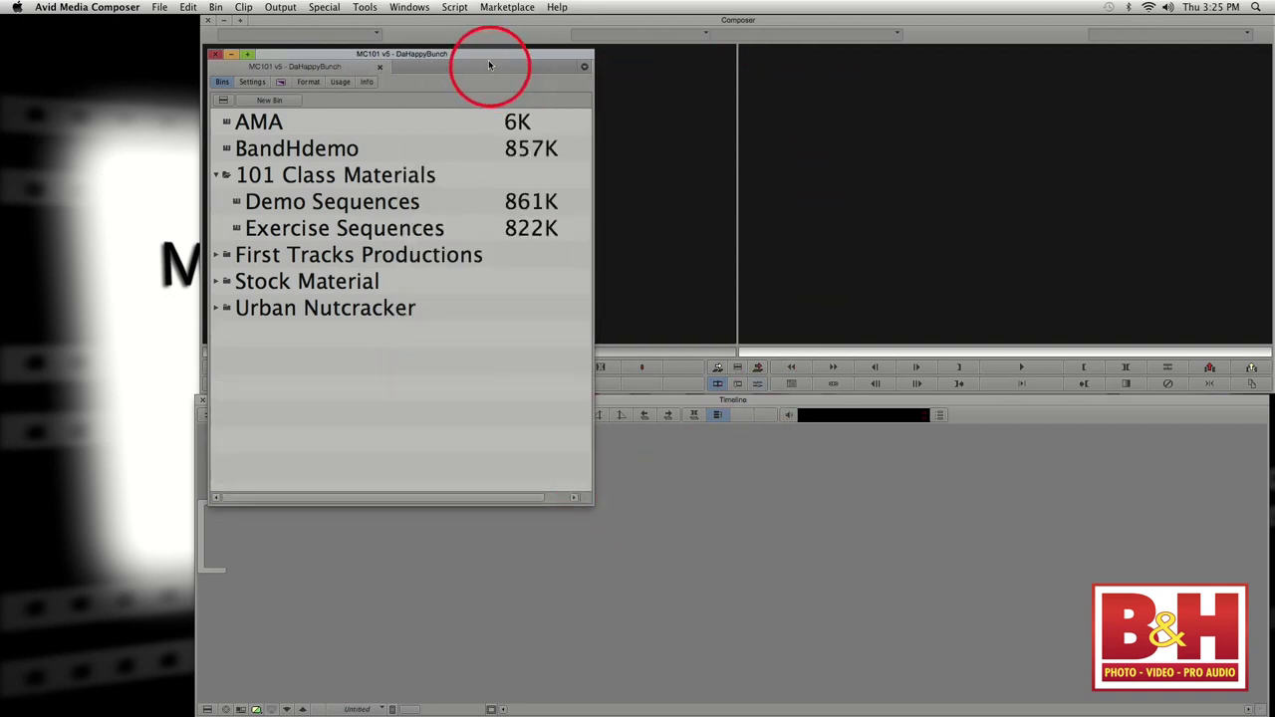
left_click_drag(489, 62, 500, 92)
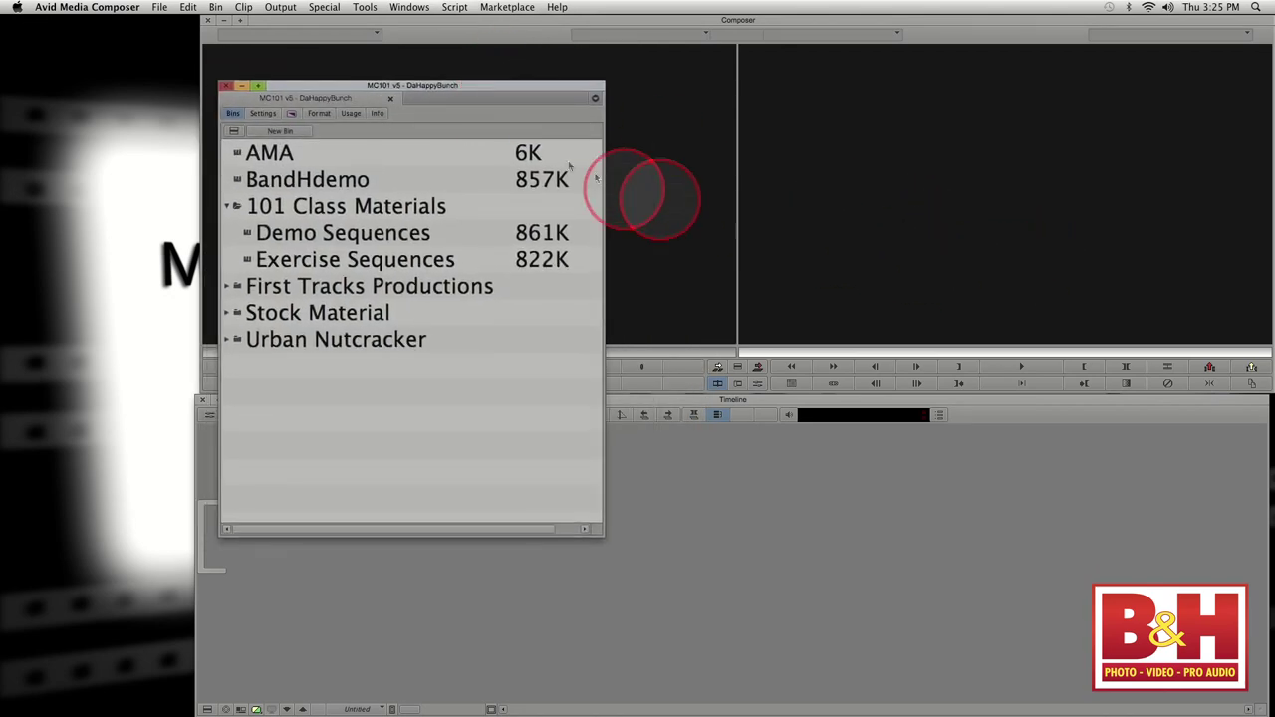
left_click_drag(432, 121, 498, 142)
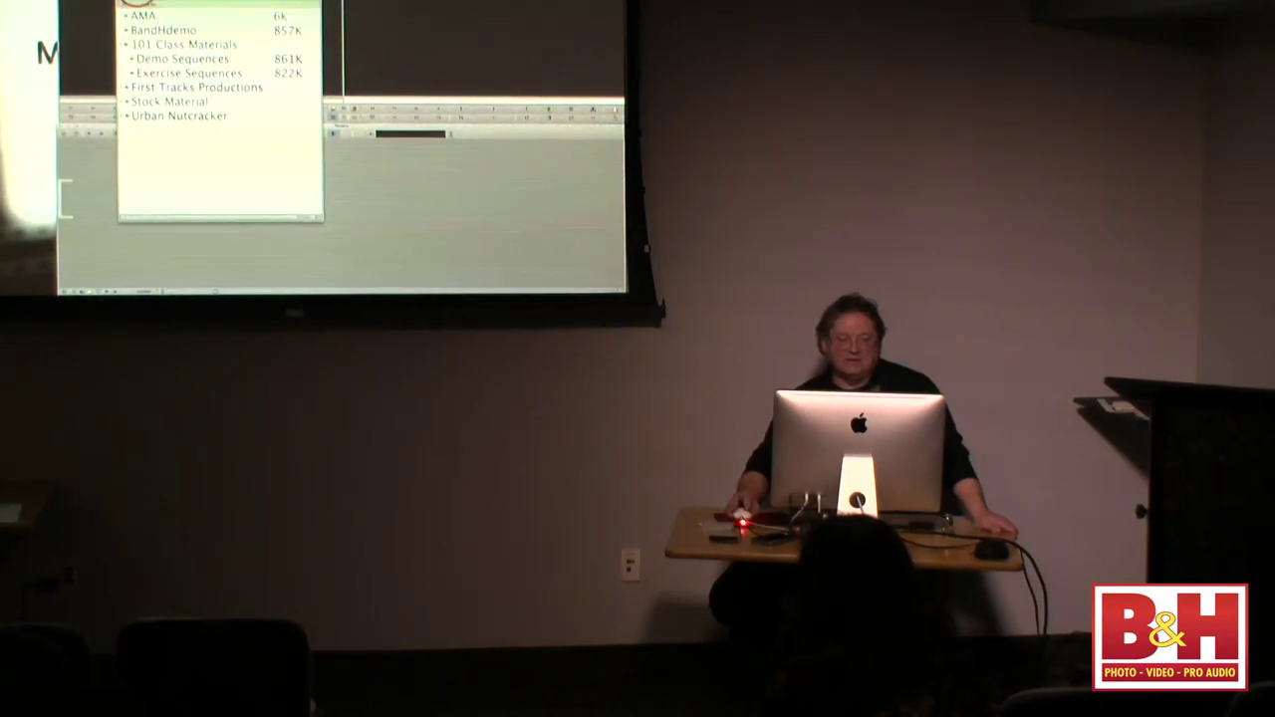
left_click(203, 14)
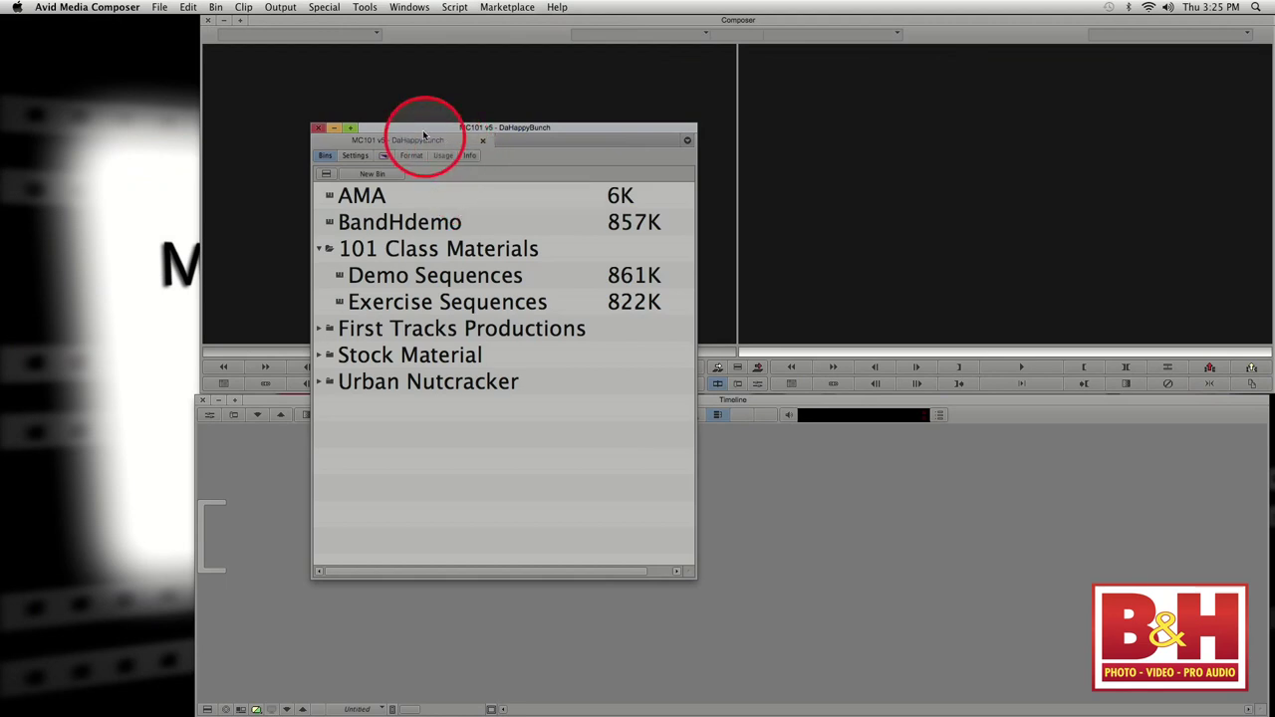
left_click(538, 132)
left_click_drag(484, 131, 484, 148)
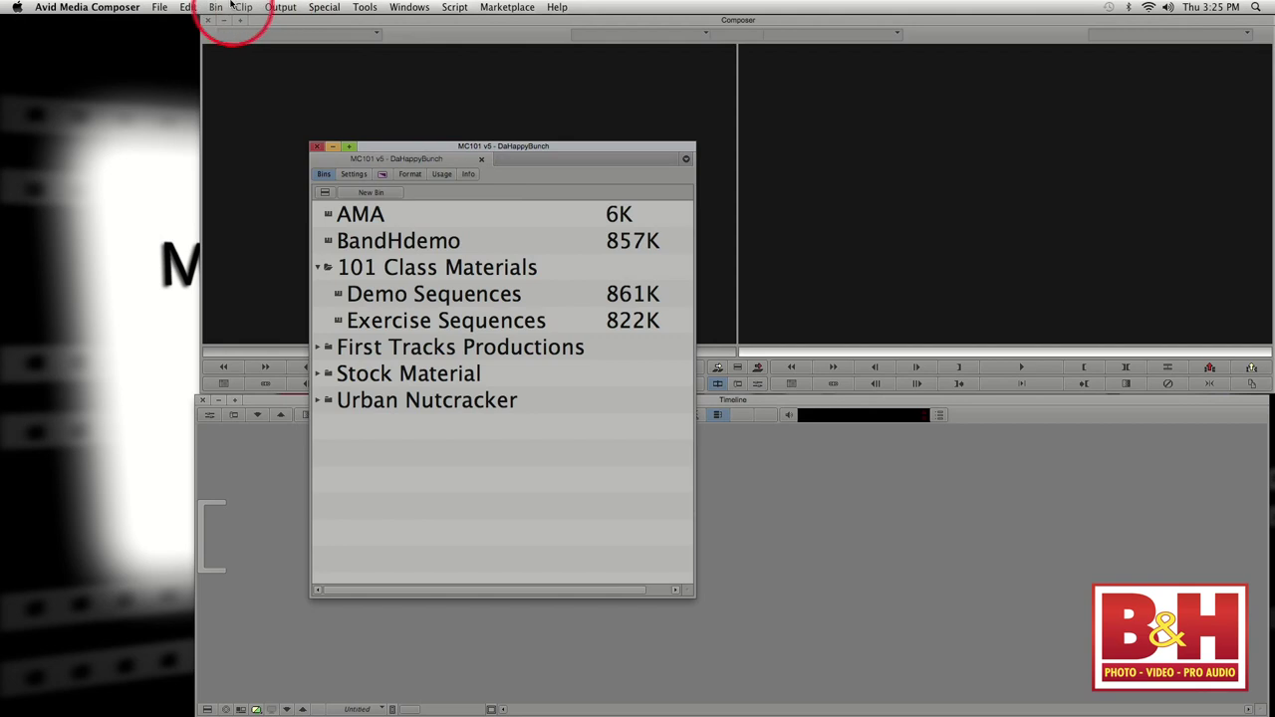
- Set the project window's font size to 50
left_click(190, 8)
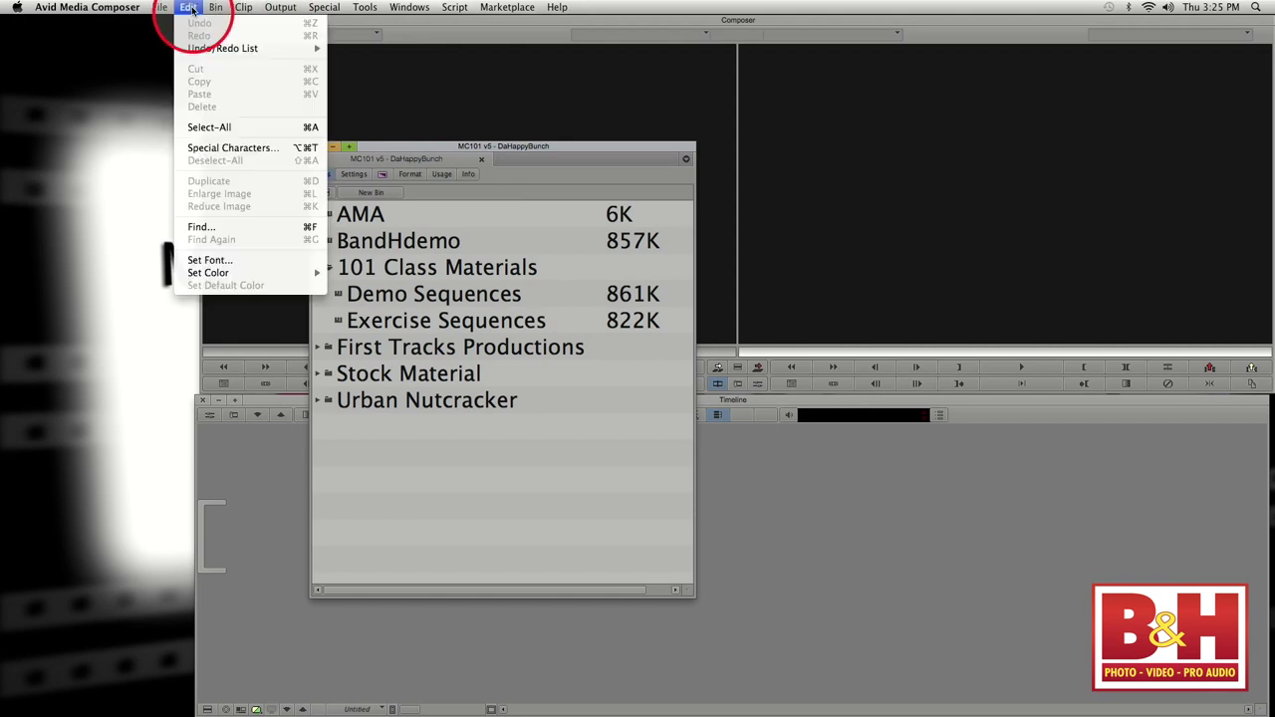
left_click(229, 263)
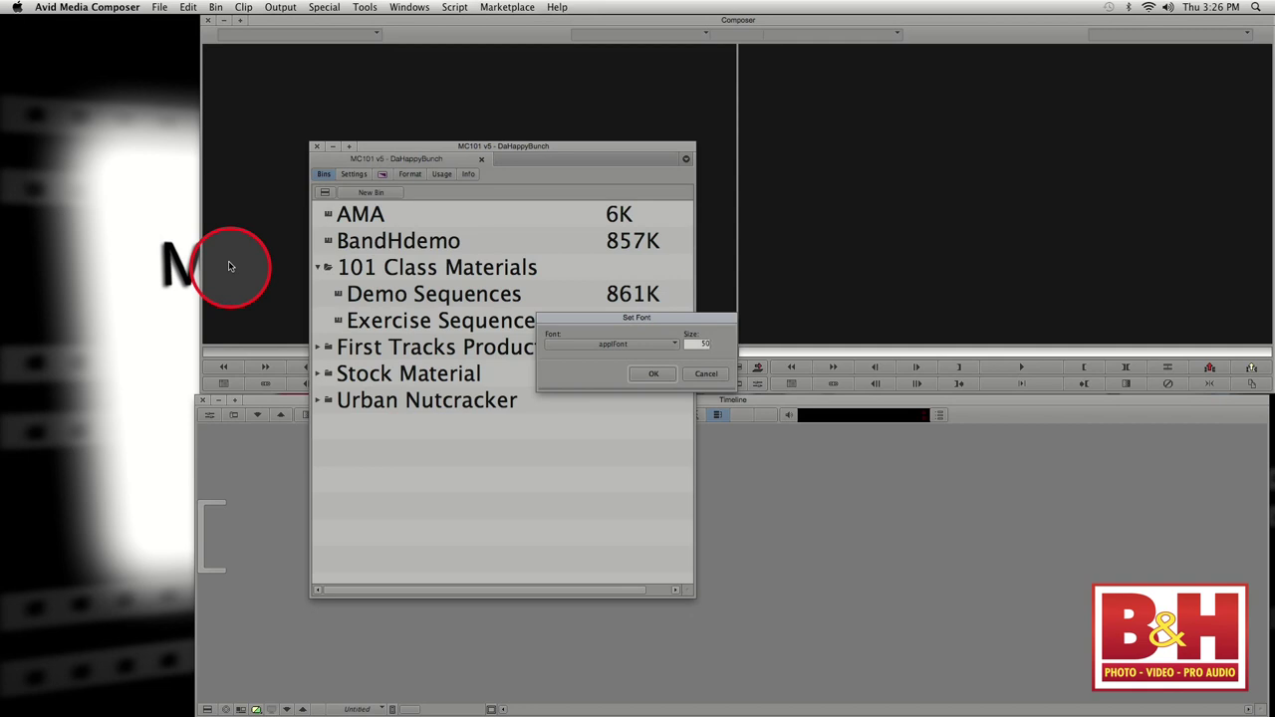
key("Return")
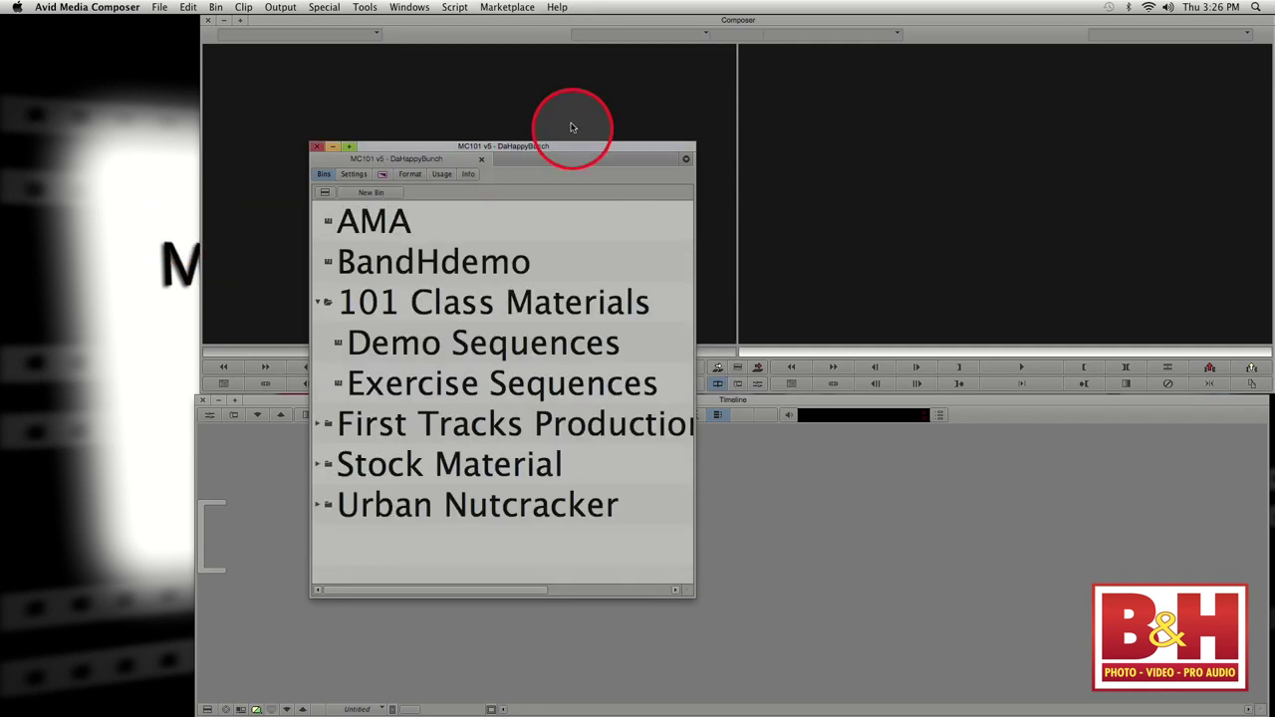
left_click(188, 8)
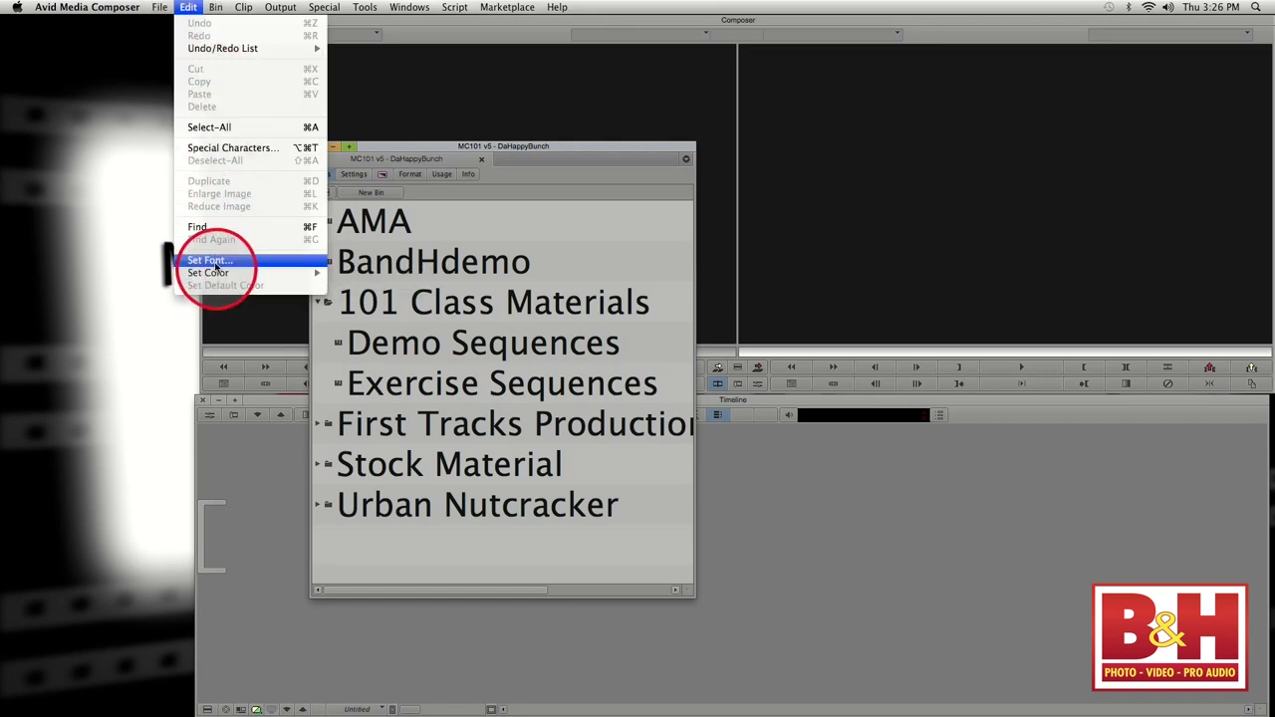
mouse_move(213, 272)
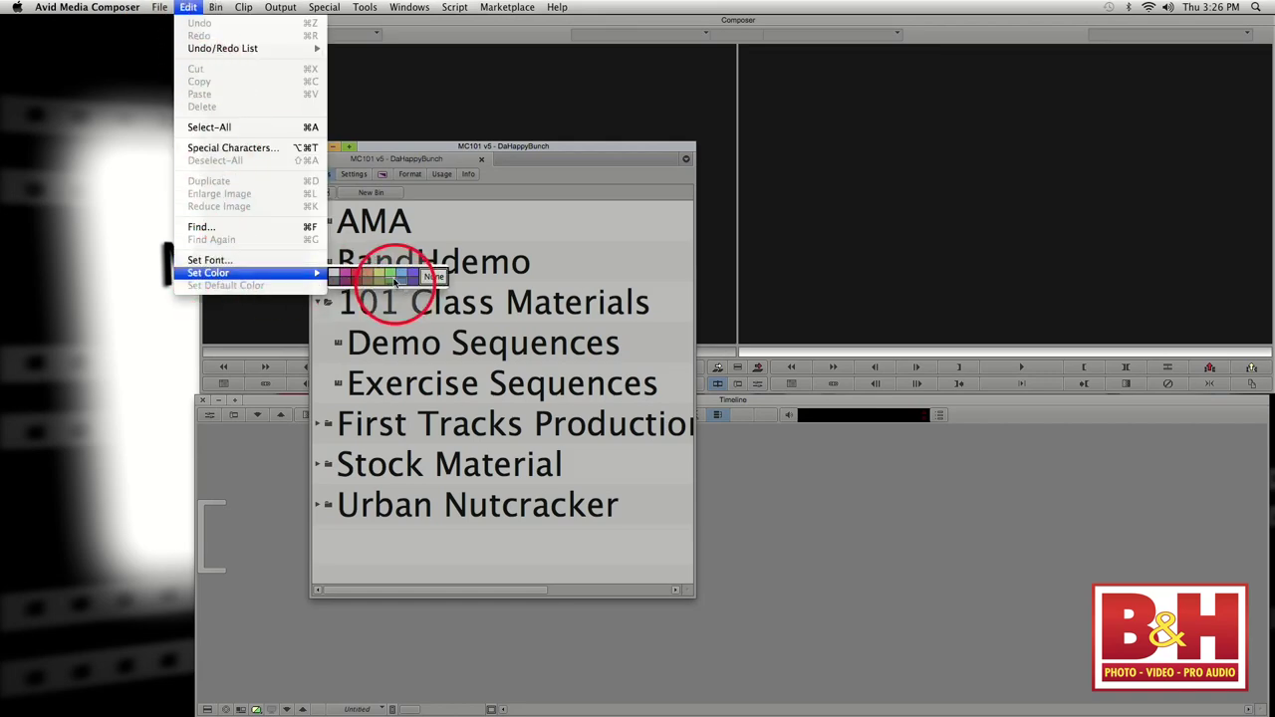
key("F9")
left_click(587, 426)
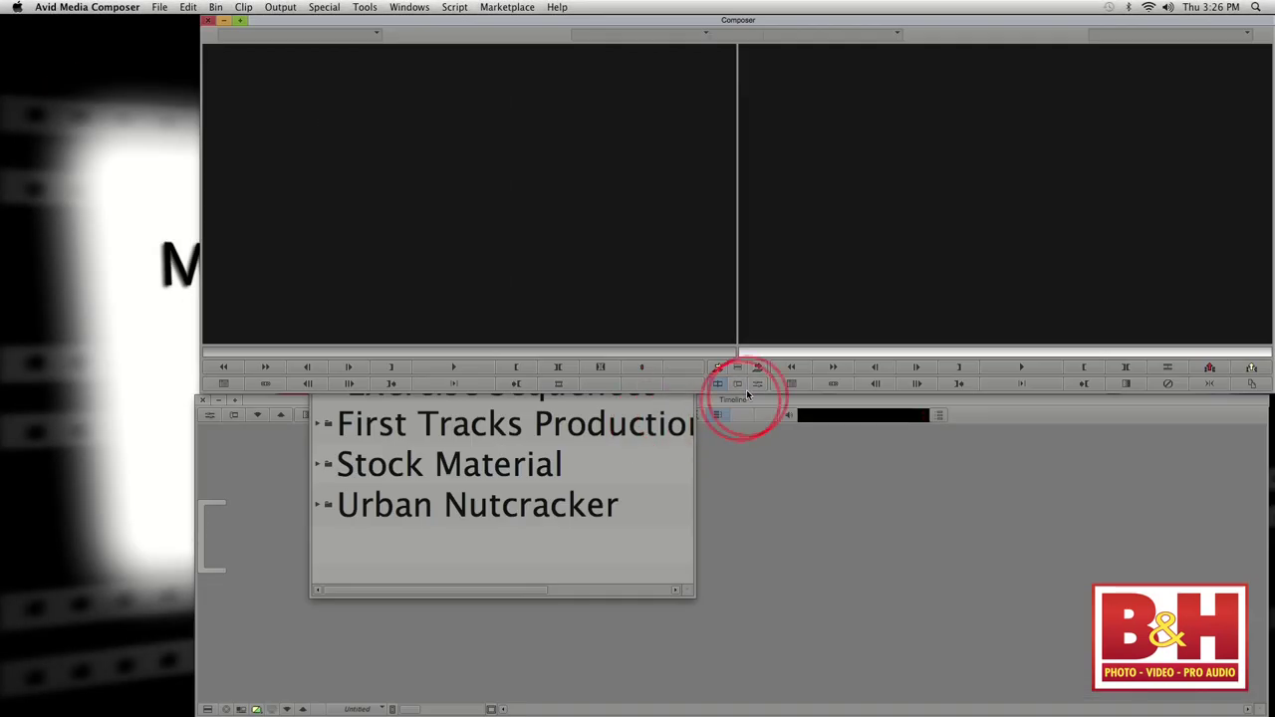
left_click(631, 506)
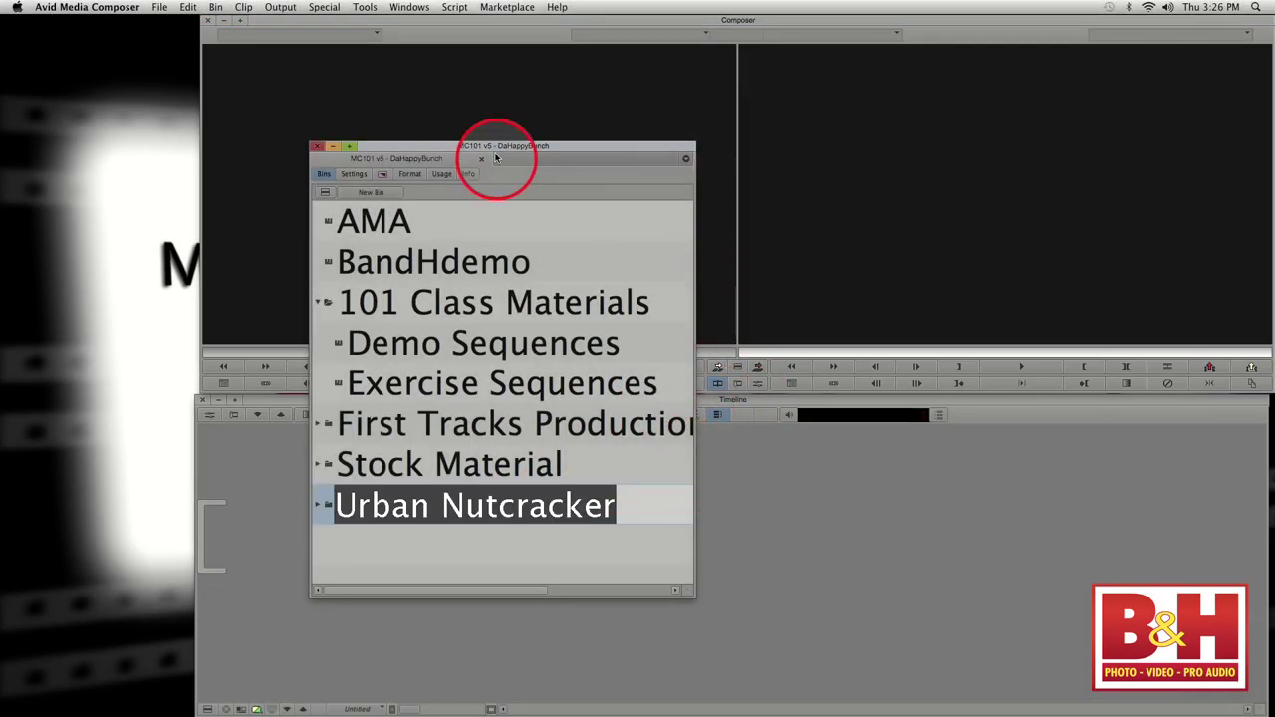
- Move the project window partly off the Composer window and try to apply a color swatch as its background color
left_click_drag(495, 147, 364, 125)
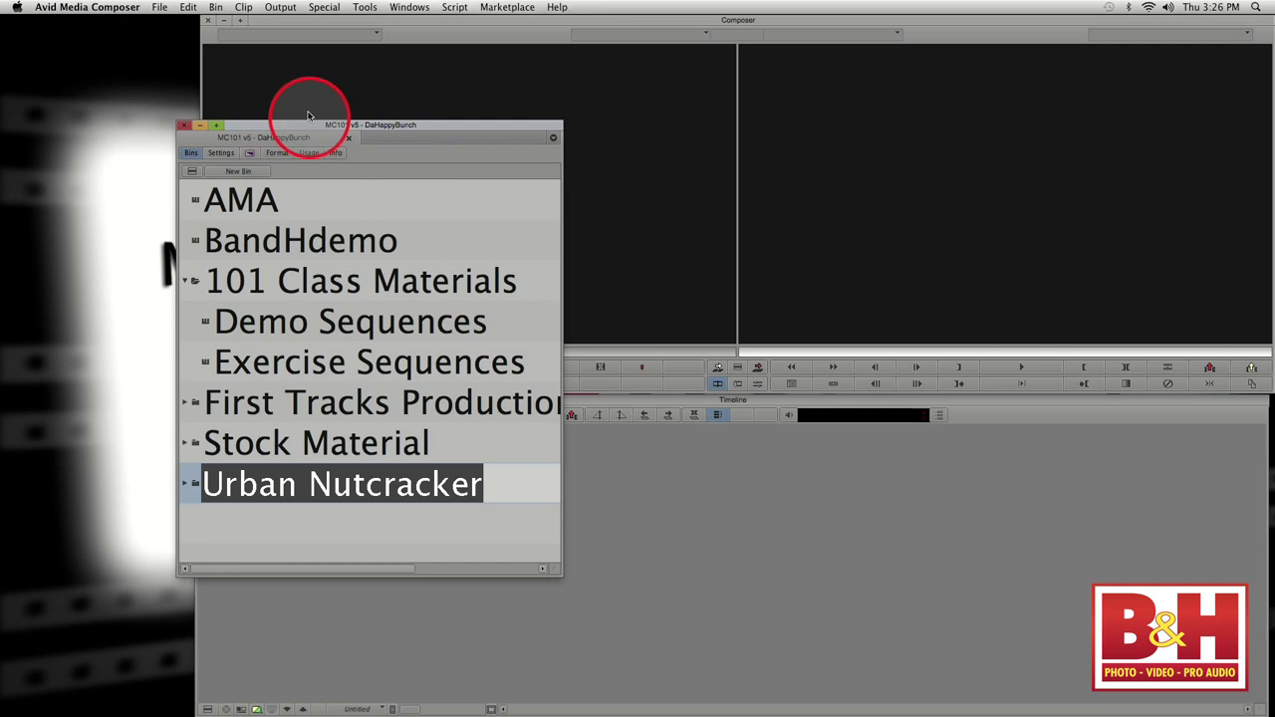
left_click(350, 551)
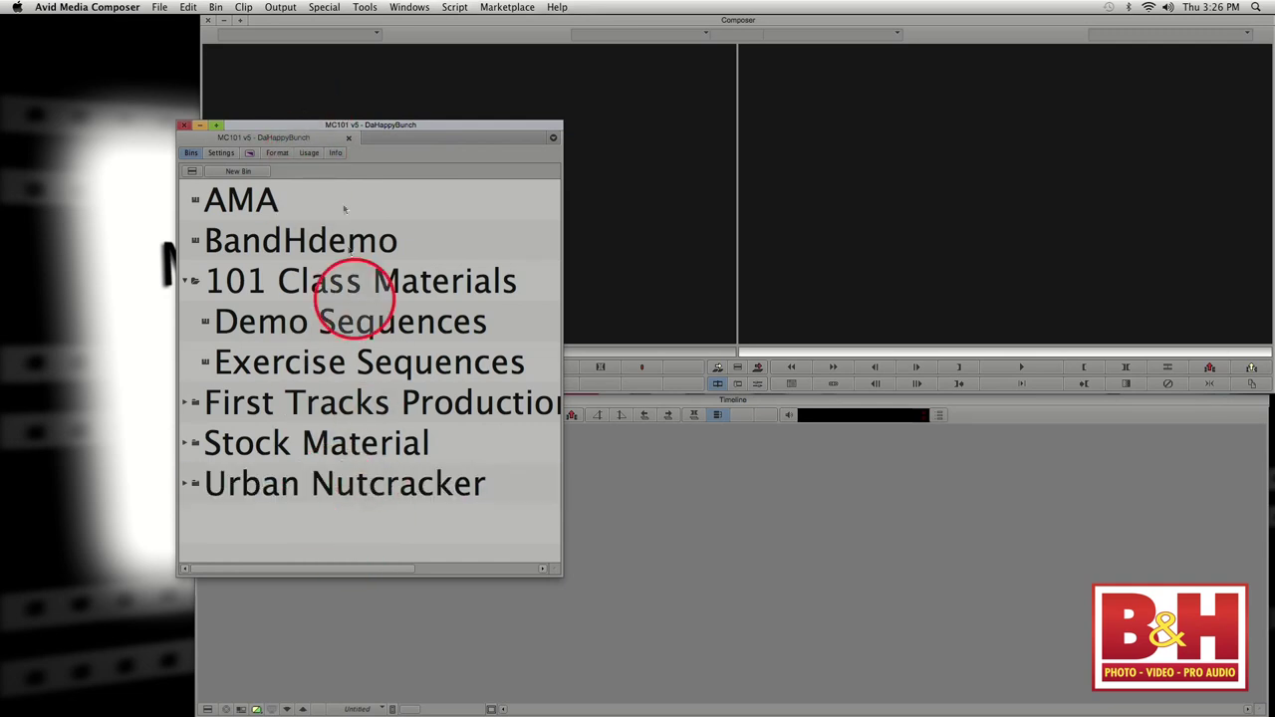
left_click_drag(318, 130, 321, 128)
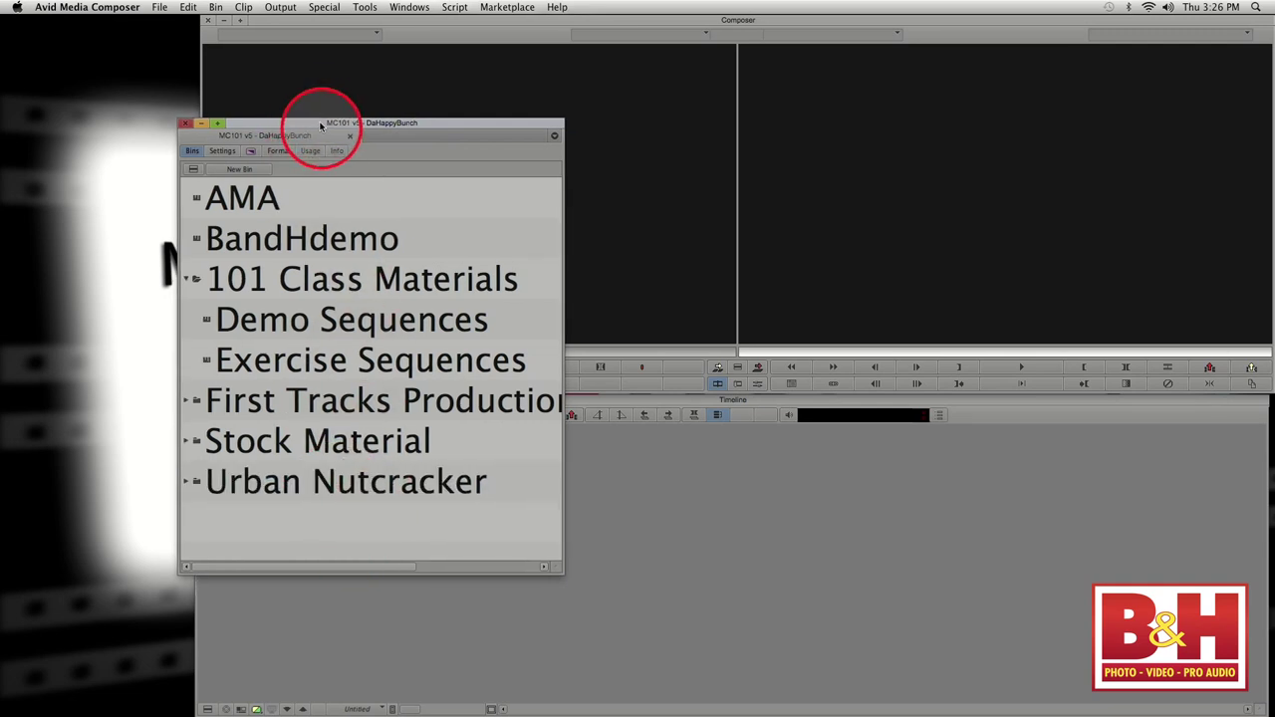
left_click(188, 7)
mouse_move(228, 272)
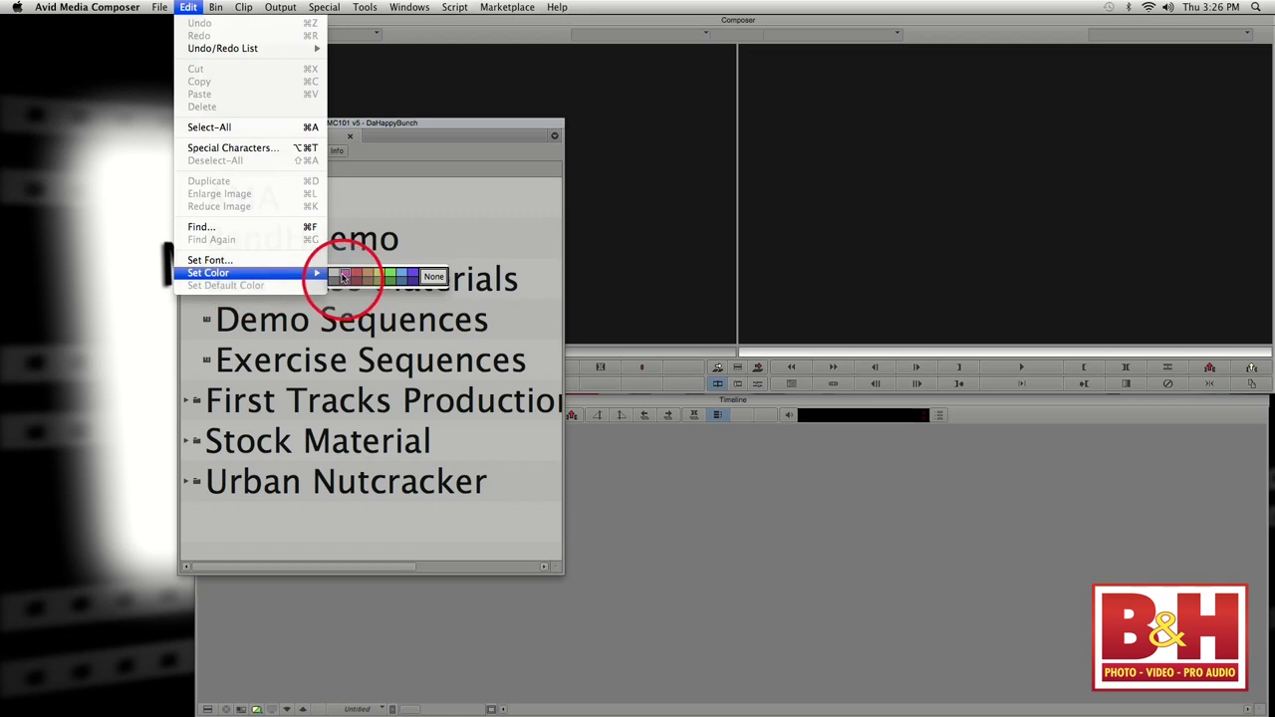
left_click(343, 280)
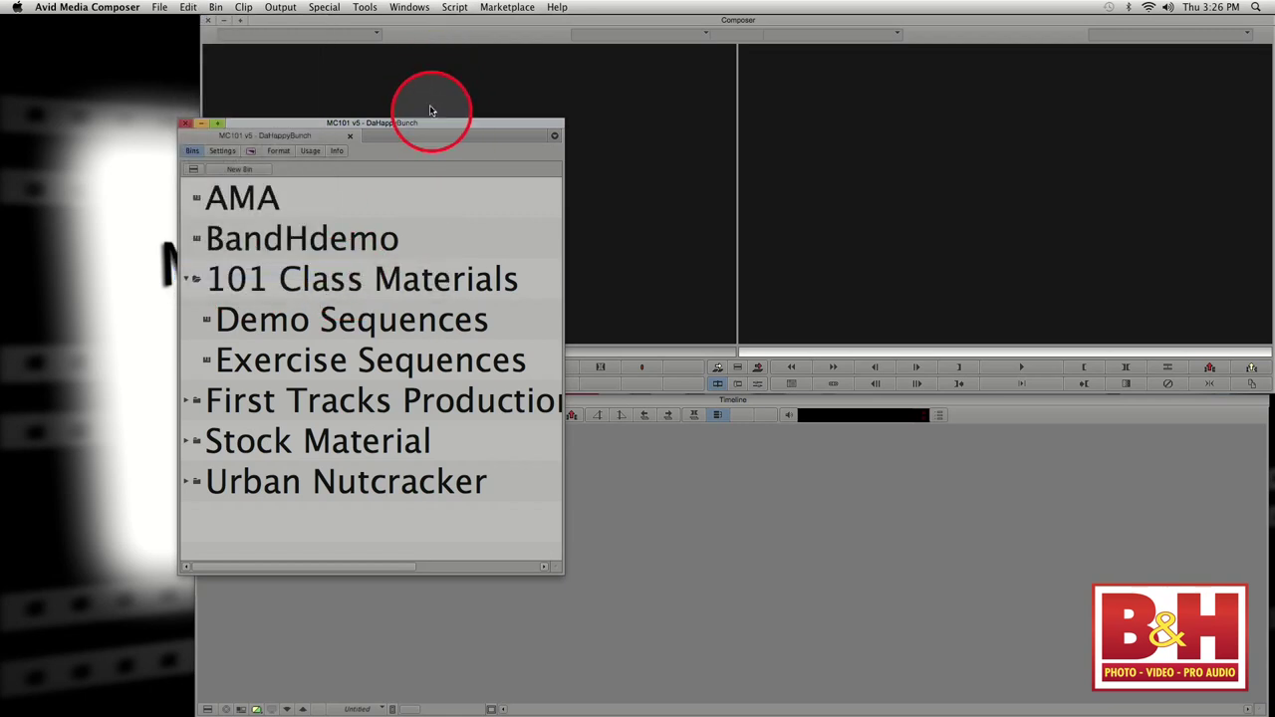
- Reposition the project window higher, over the source monitor and just below the top of the Composer window
left_click_drag(430, 120, 458, 117)
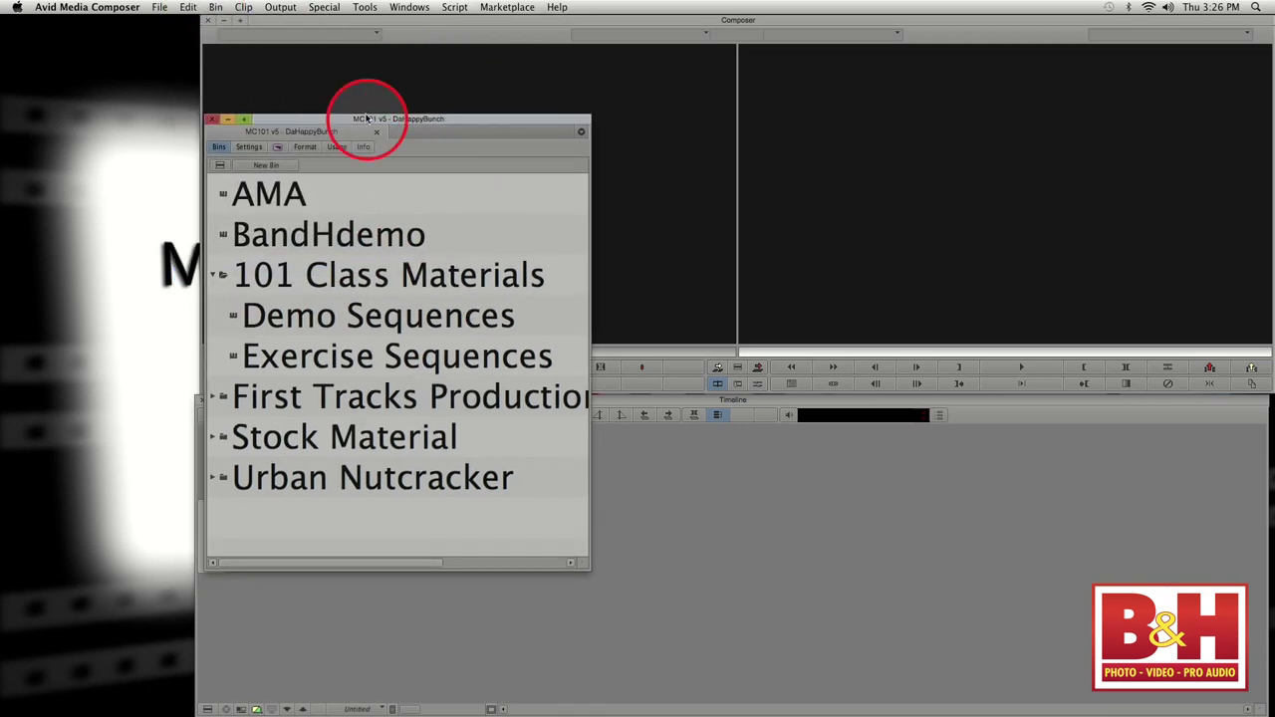
left_click_drag(364, 120, 361, 112)
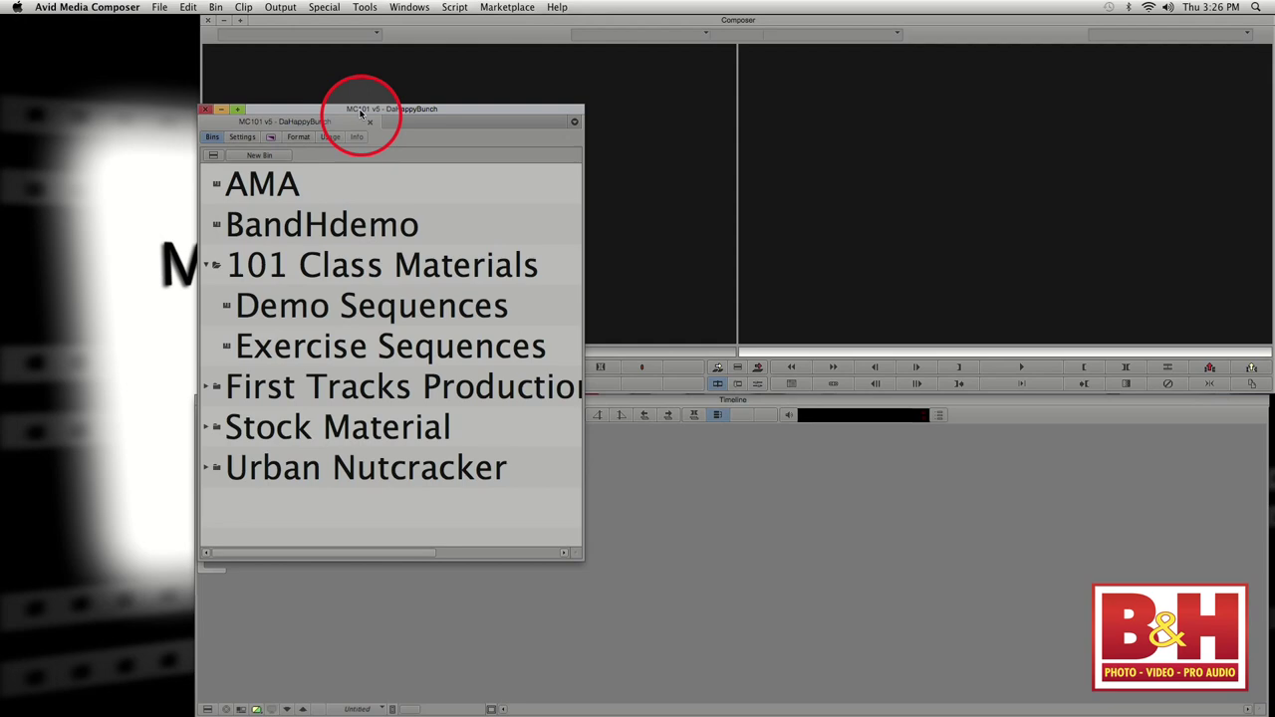
left_click_drag(360, 112, 383, 69)
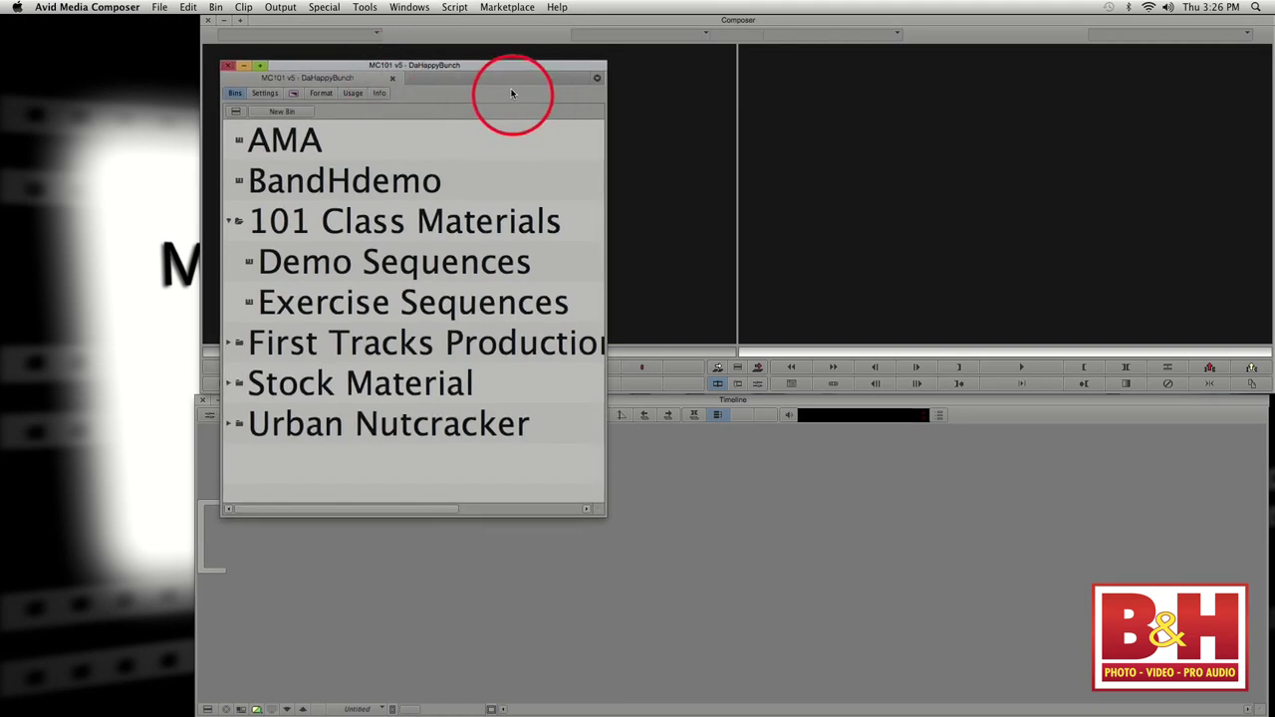
left_click(188, 7)
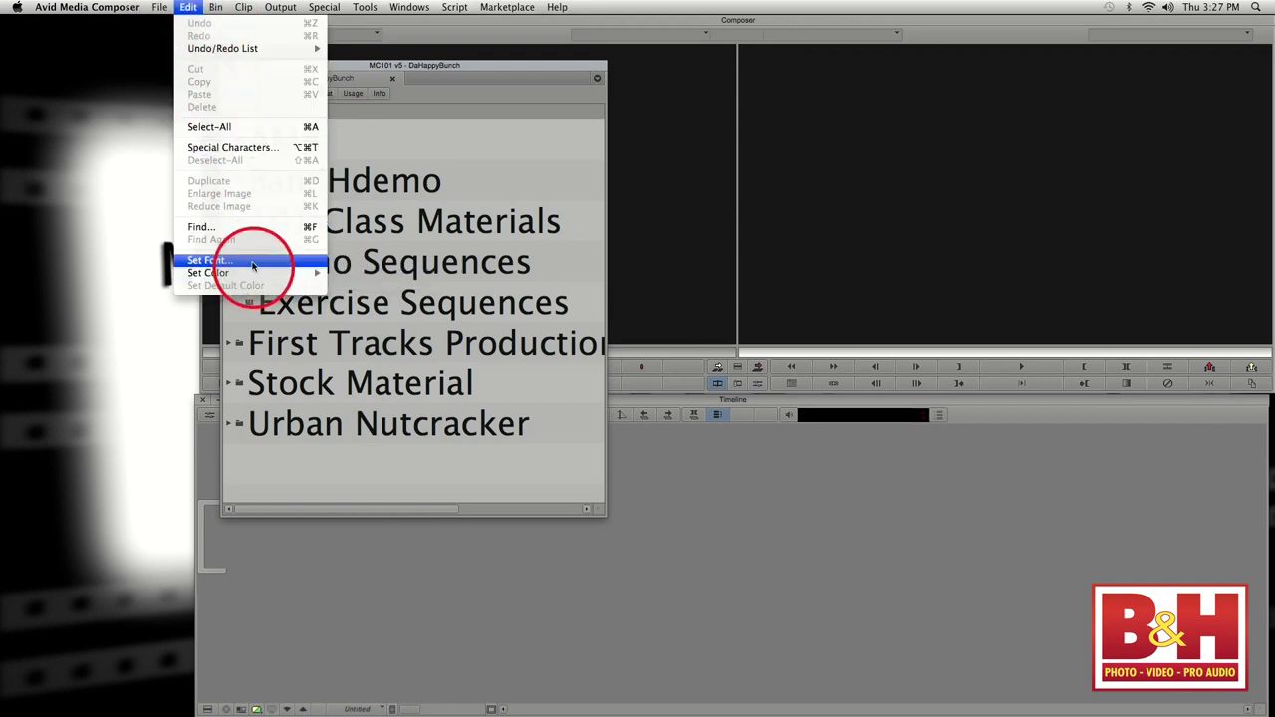
left_click(487, 62)
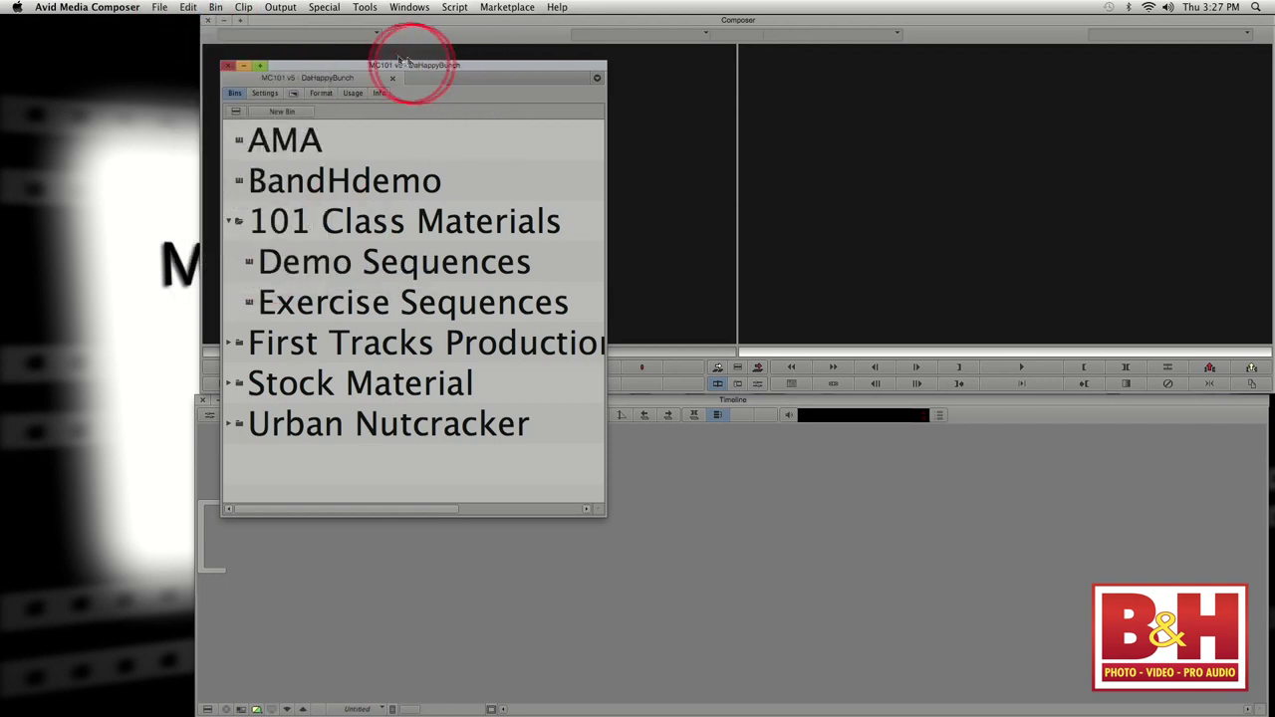
left_click_drag(390, 69, 457, 72)
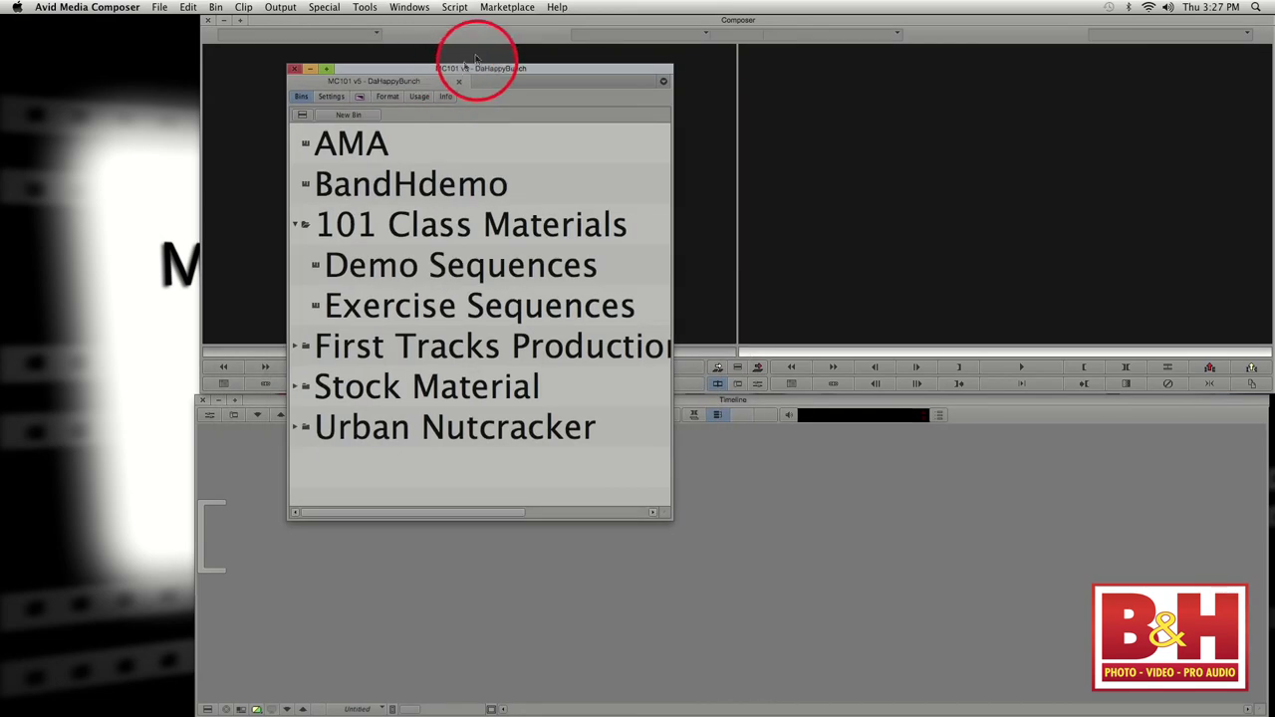
- Show the settings list in the project window and enlarge the window to reveal more settings and their names
left_click(328, 98)
left_click_drag(376, 72, 375, 67)
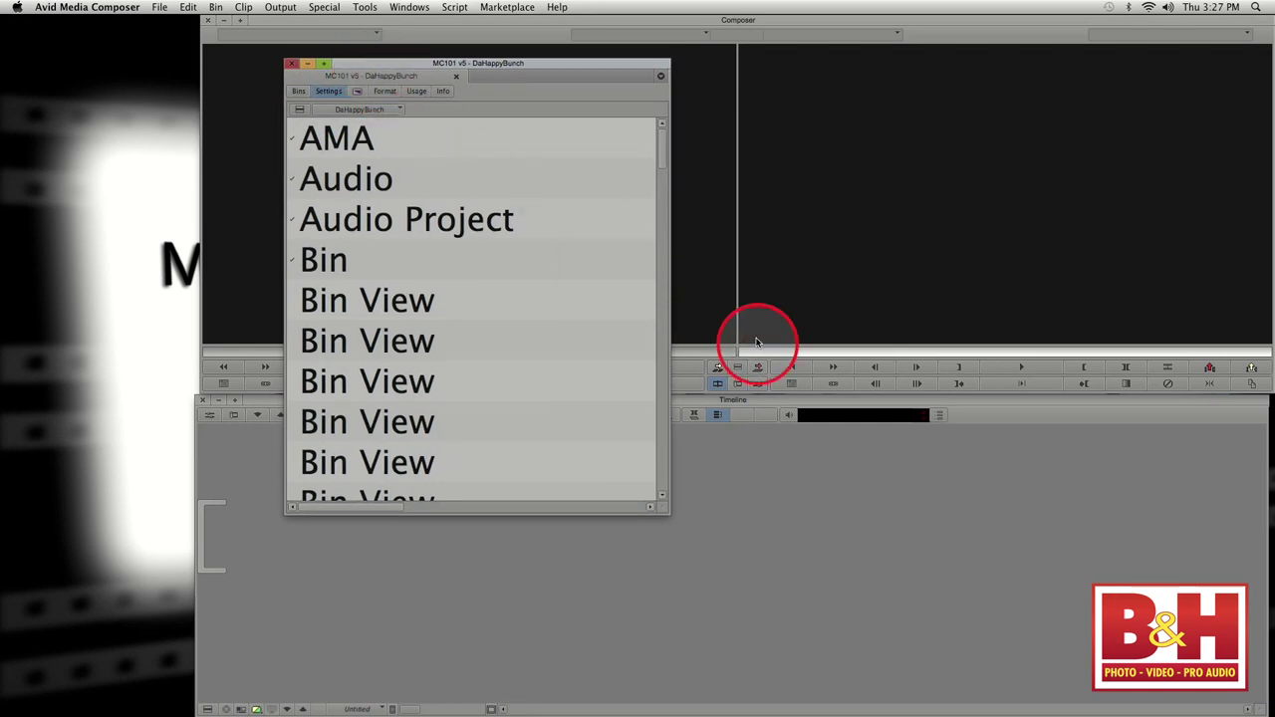
left_click(298, 91)
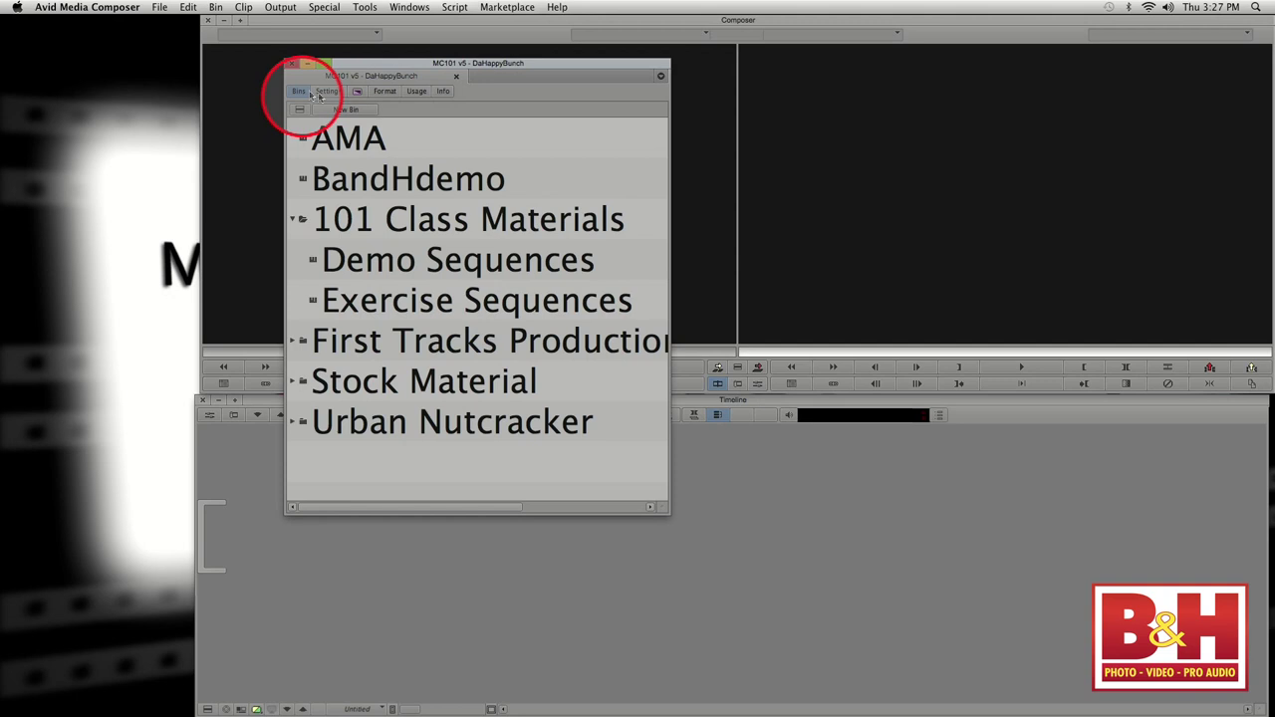
left_click(346, 96)
left_click(559, 270)
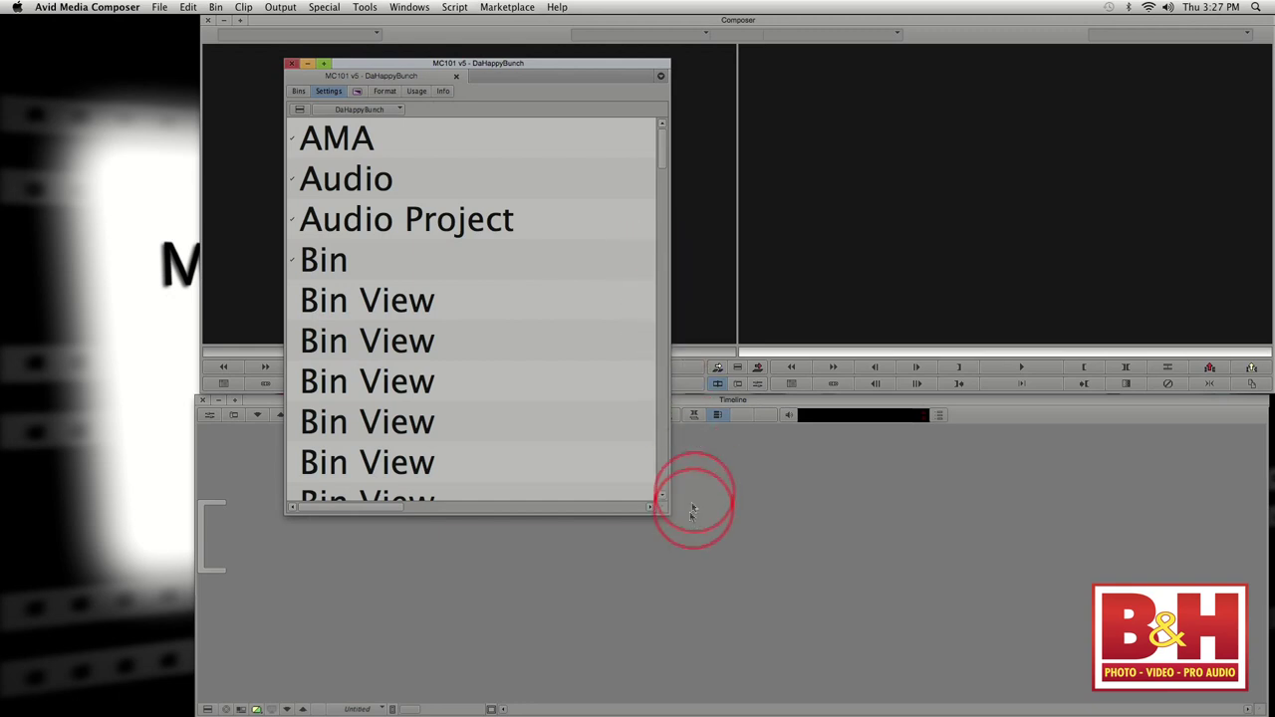
left_click_drag(667, 512, 830, 614)
left_click(945, 288)
left_click(519, 226)
left_click(322, 263)
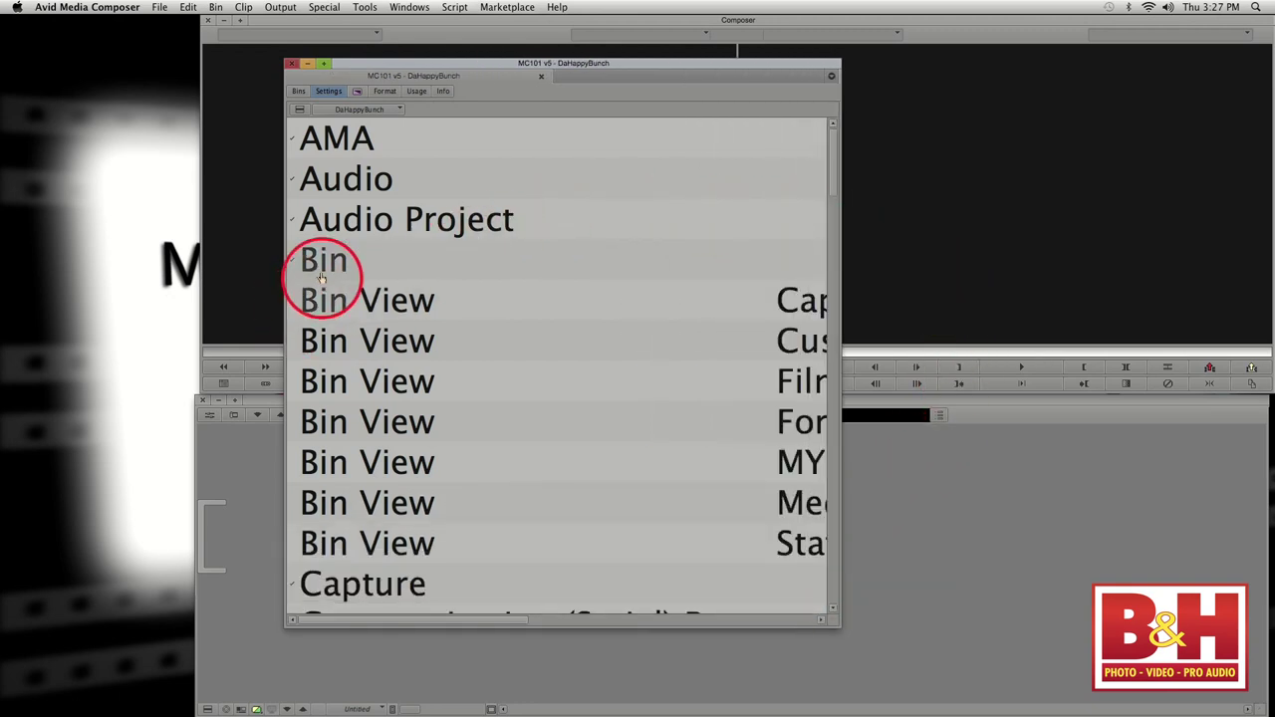
- Open the Bin settings, examine the auto-save interval and forced auto-save fields, and accept the dialog
left_click(292, 267)
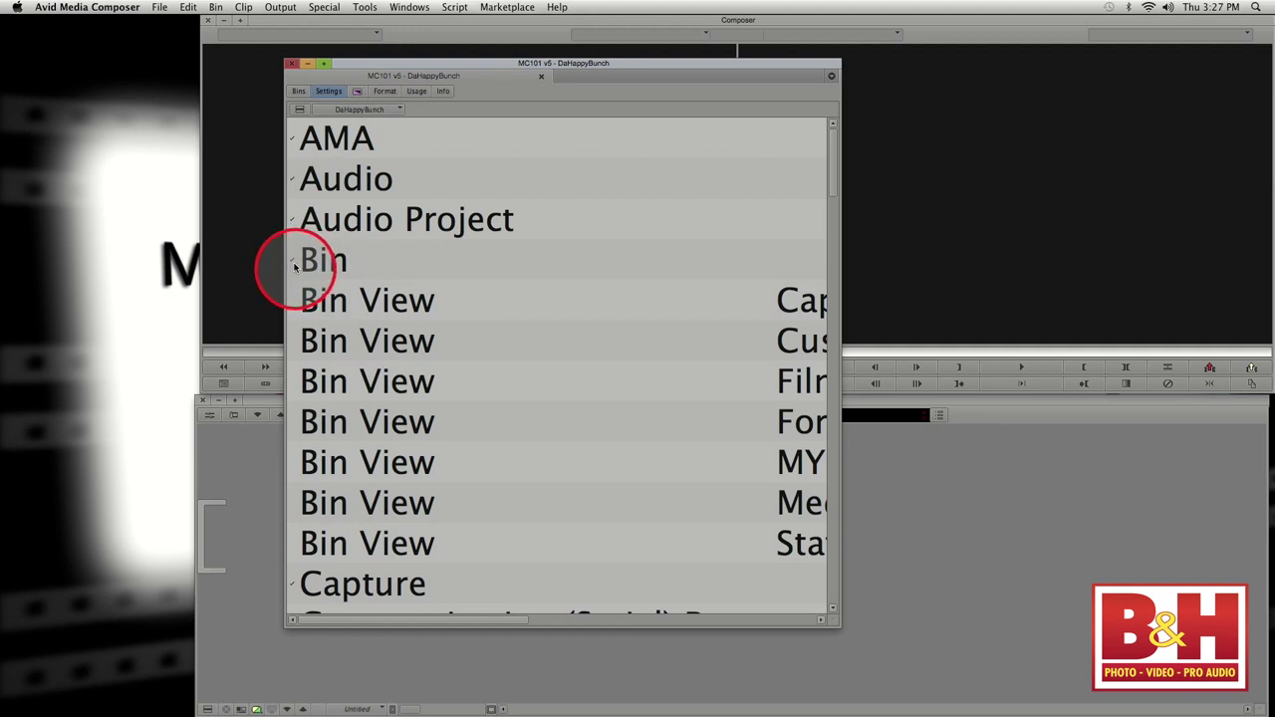
left_click(319, 263)
double_click(317, 263)
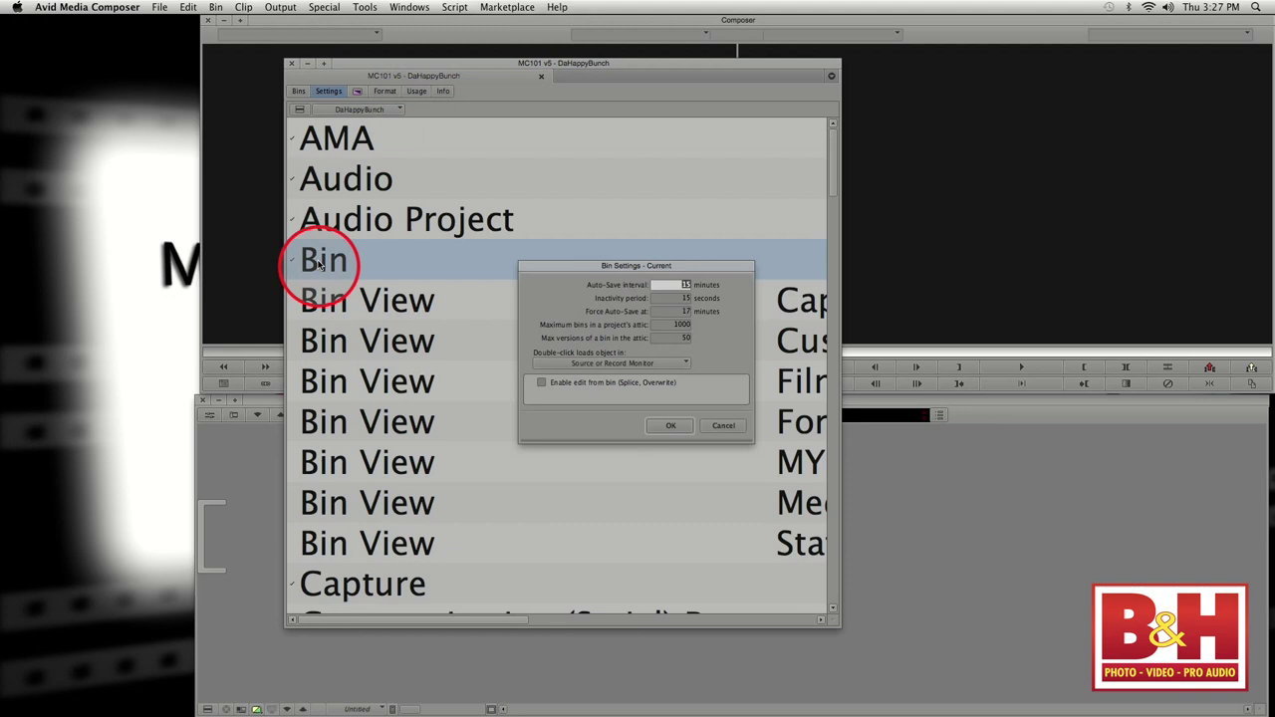
mouse_move(726, 262)
left_mouse_down()
mouse_move(783, 241)
mouse_move(810, 199)
left_mouse_up()
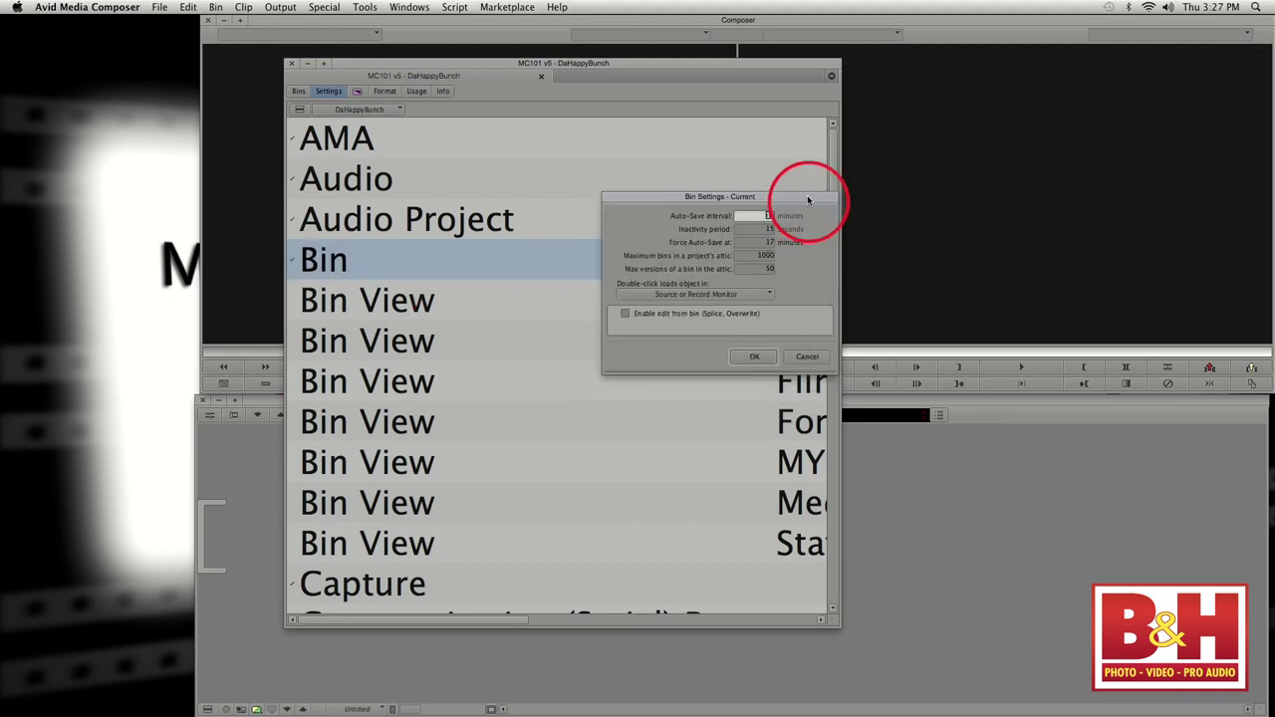
left_click(767, 216)
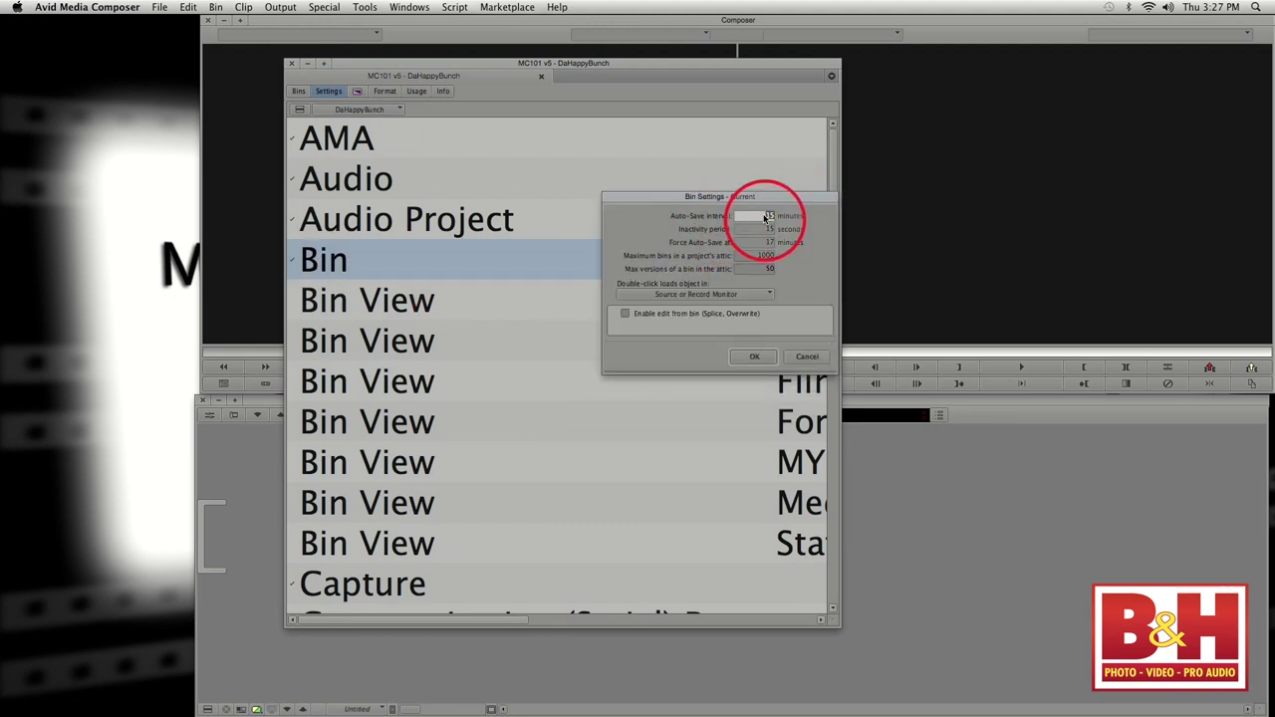
left_click(763, 242)
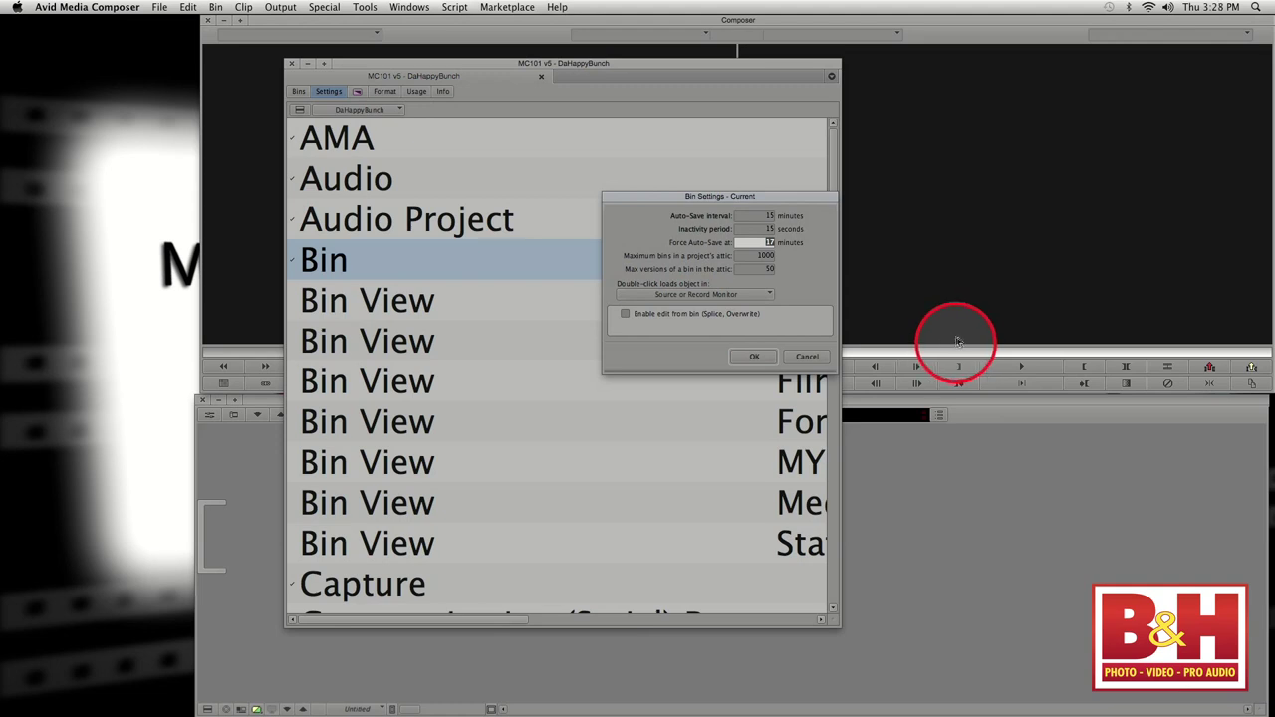
left_click(754, 357)
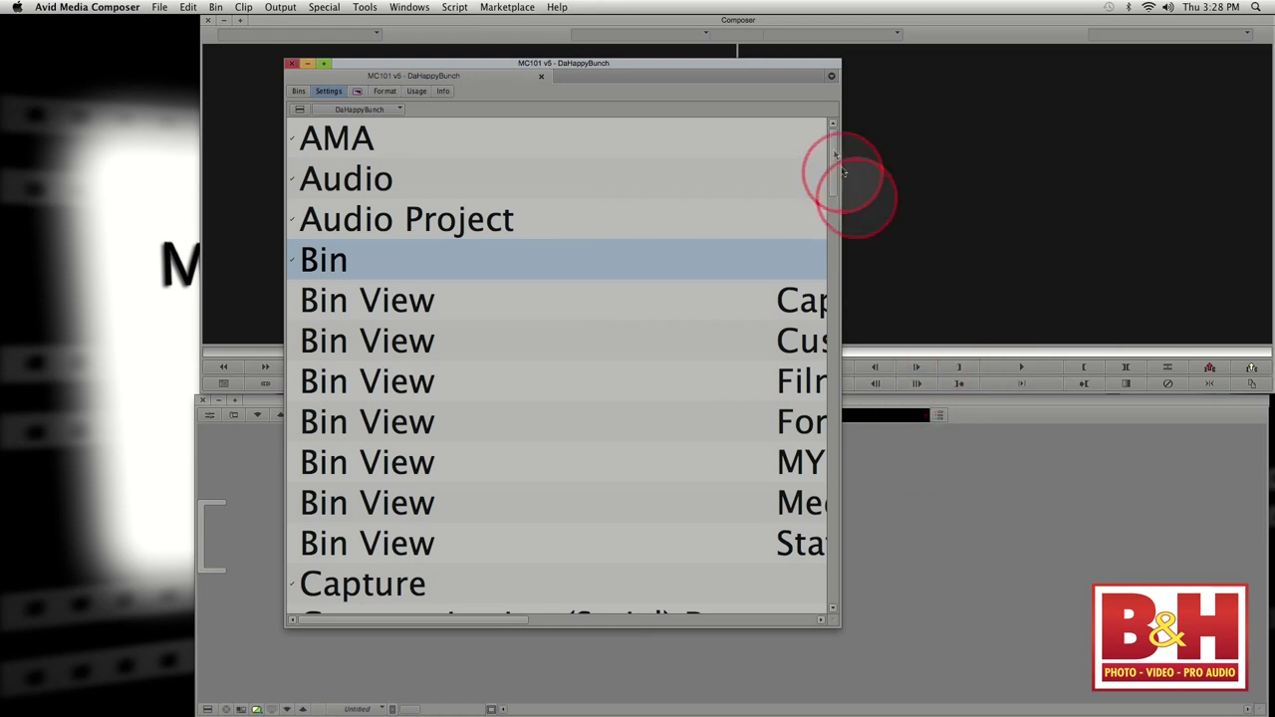
scroll(834, 180, "down", 1)
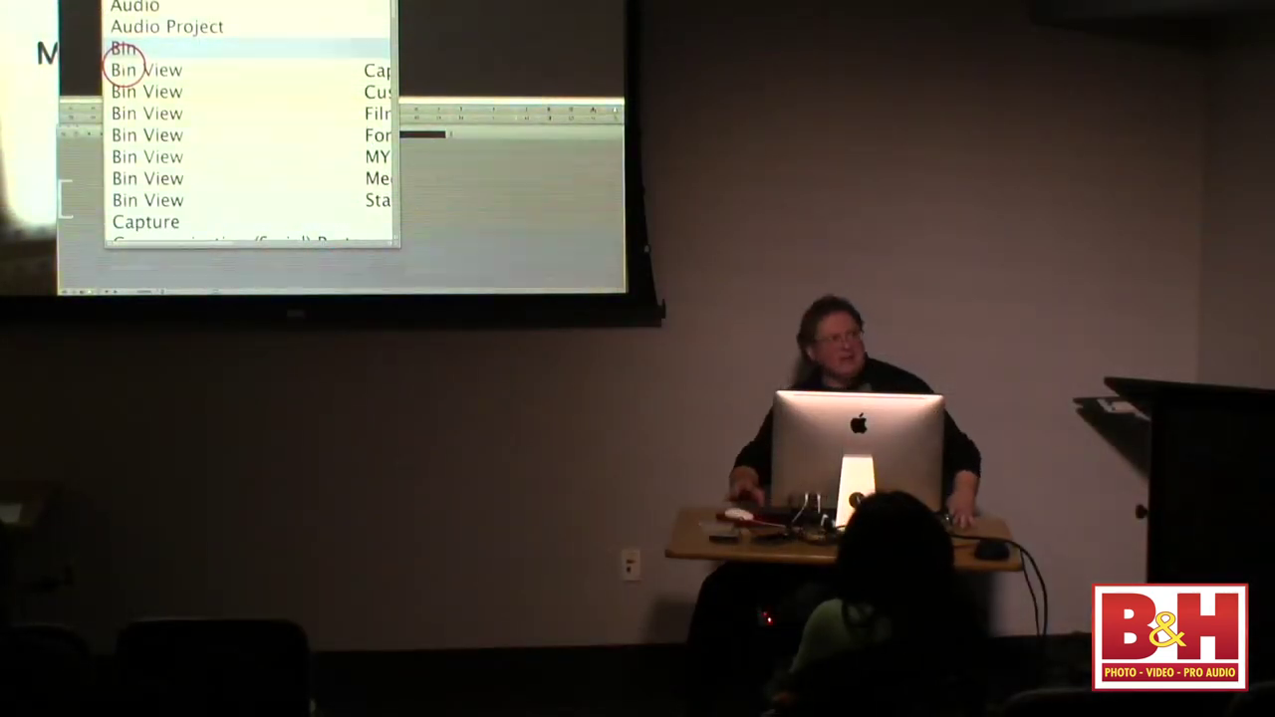
left_click(498, 22)
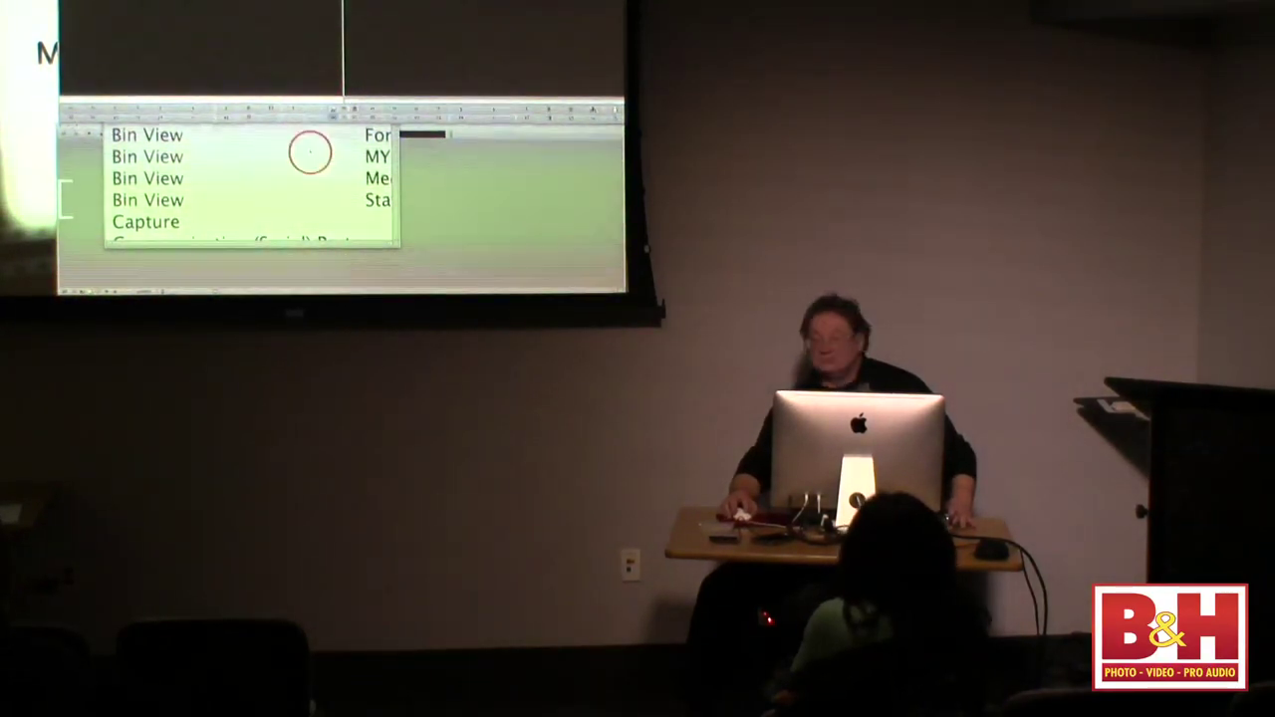
left_click(309, 154)
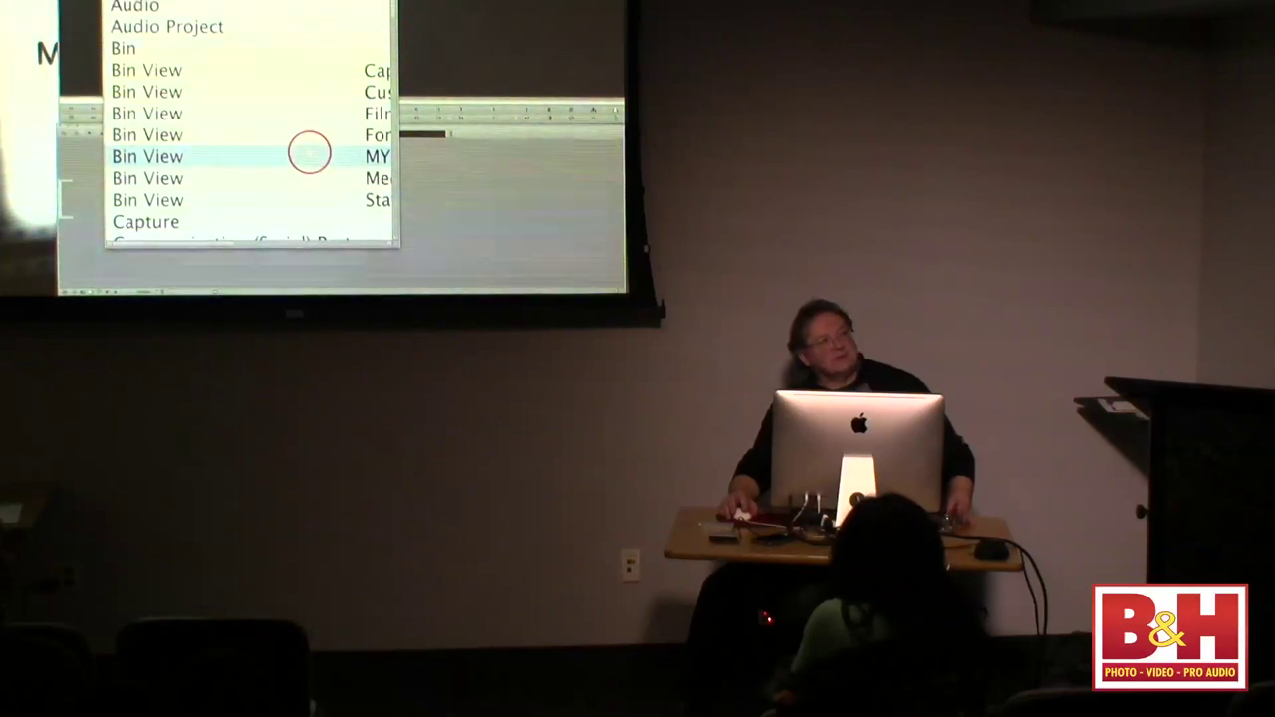
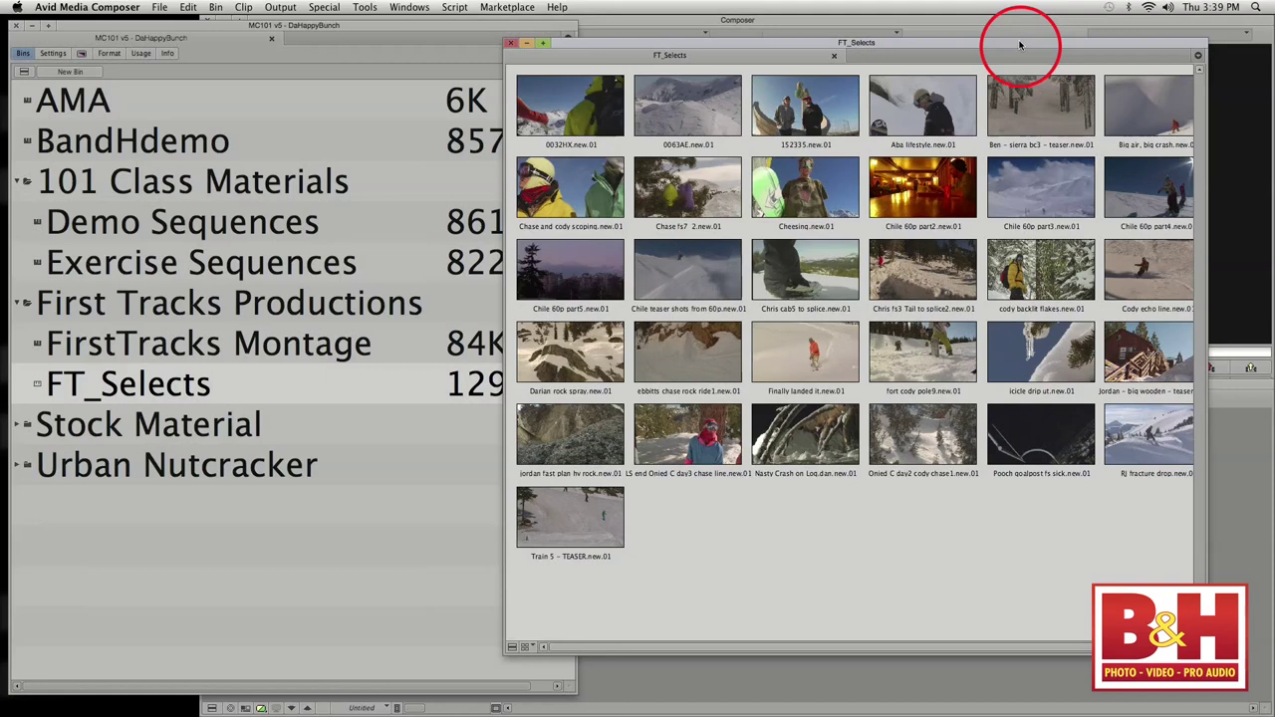
- Check the display modes offered for the FT_Selects bin and move its window slightly lower over the Composer window
left_click(524, 649)
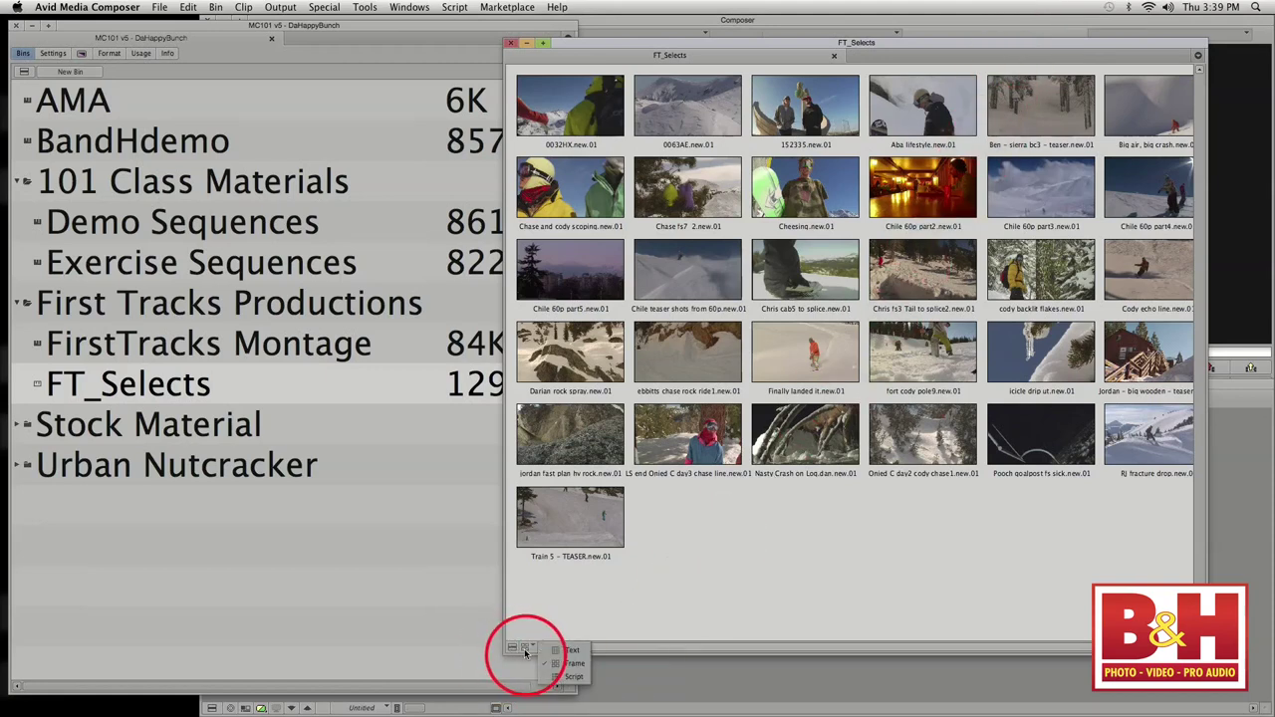
left_click(679, 638)
left_click_drag(803, 44, 808, 46)
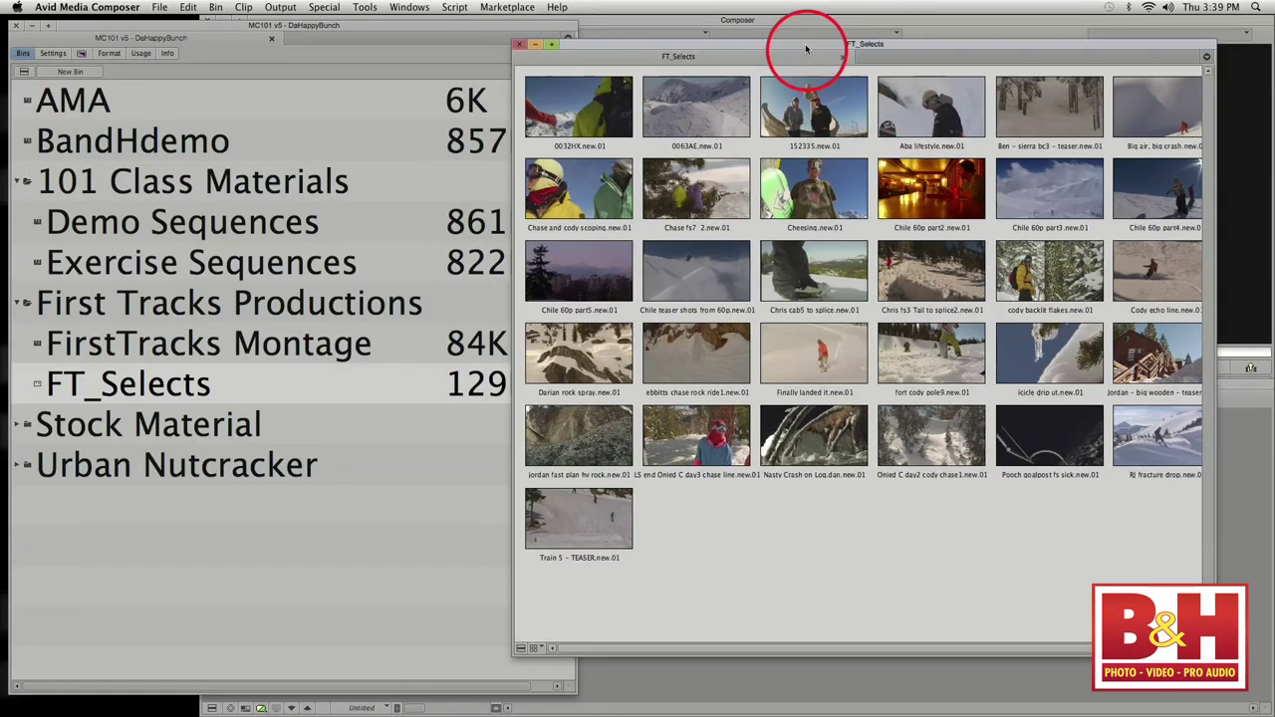
mouse_move(734, 47)
left_mouse_down()
mouse_move(720, 67)
mouse_move(733, 61)
mouse_move(712, 49)
left_mouse_up()
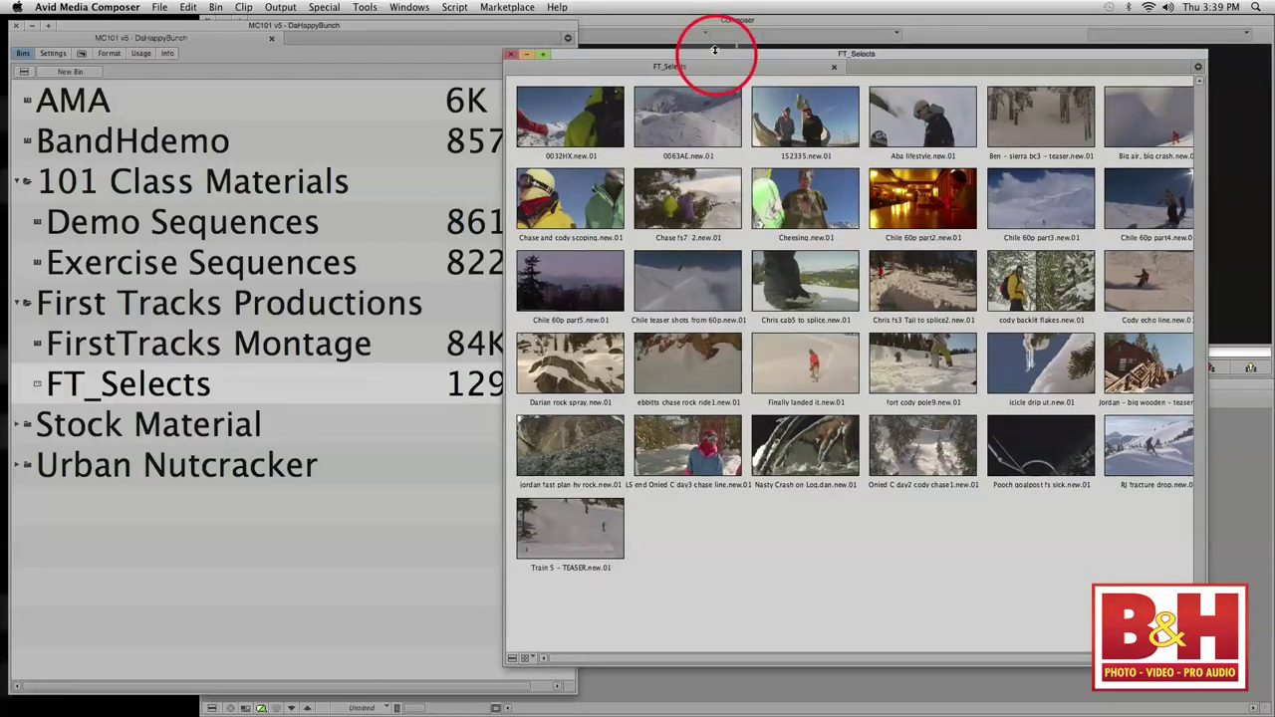
- Look through the project window's settings, effects, format and usage information before returning to the FT_Selects bin
left_click(455, 40)
left_click_drag(451, 36, 453, 32)
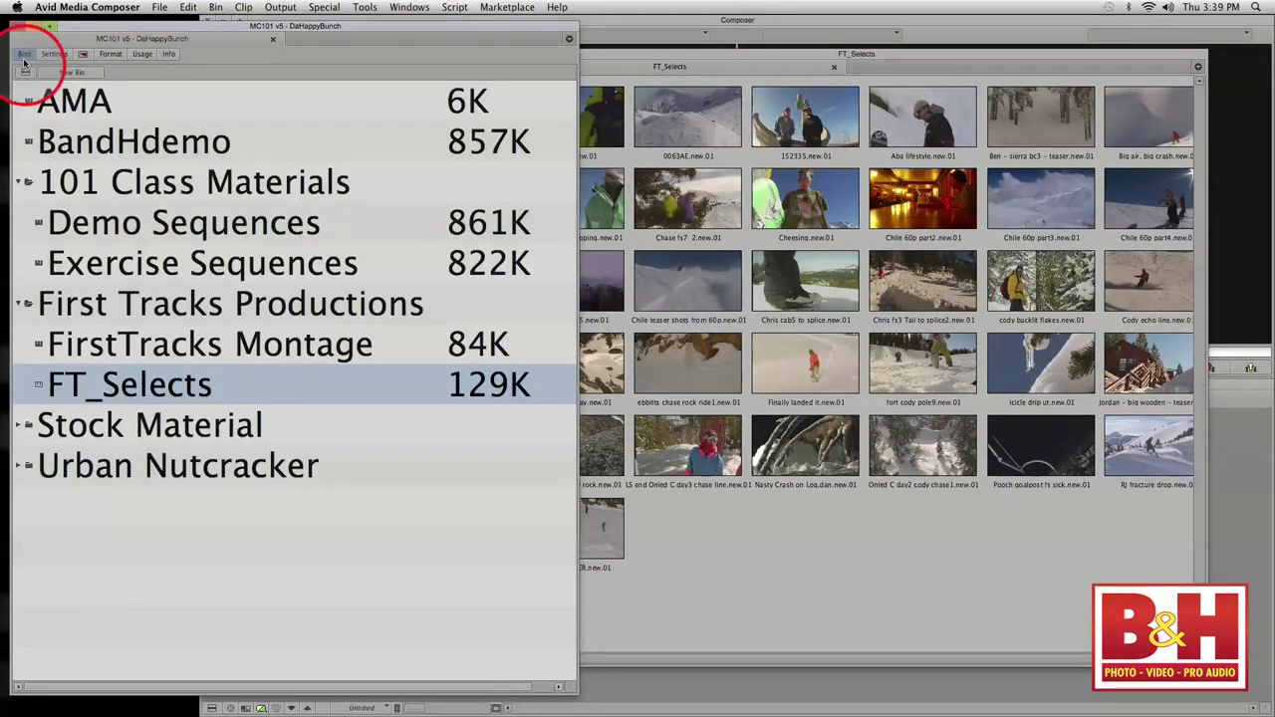
left_click(54, 54)
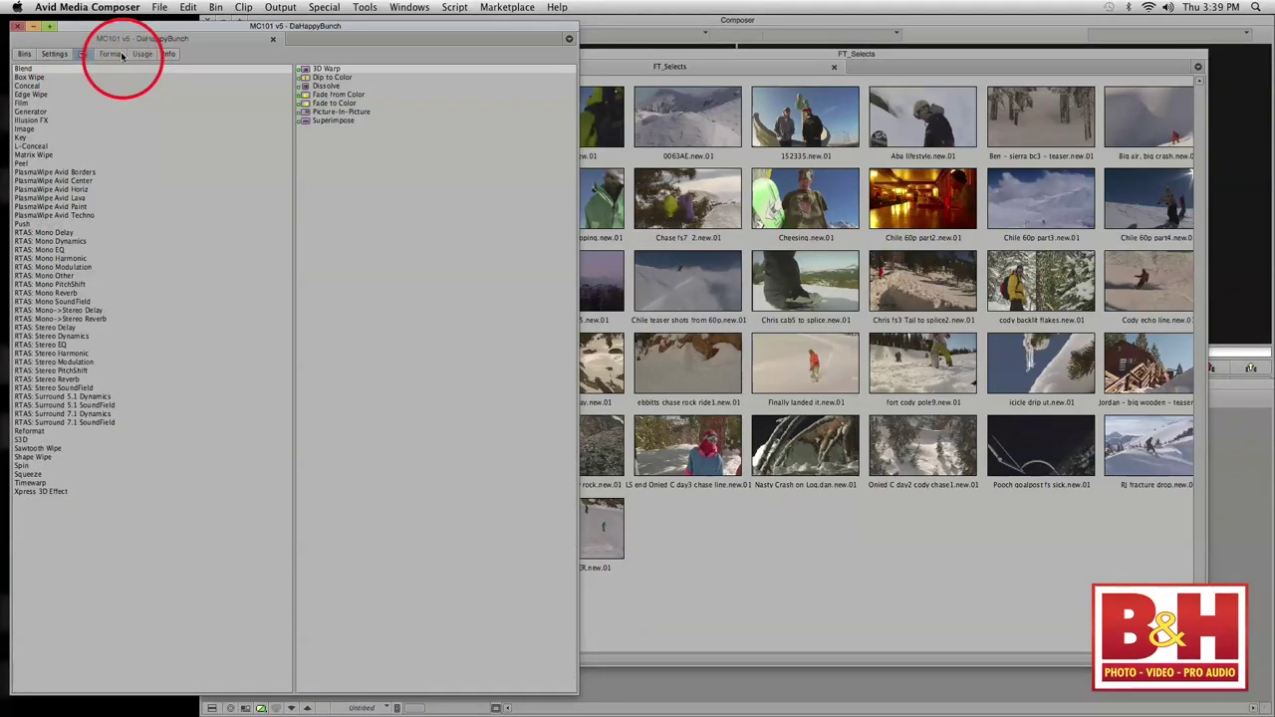
left_click(110, 54)
left_click(143, 54)
left_click(662, 58)
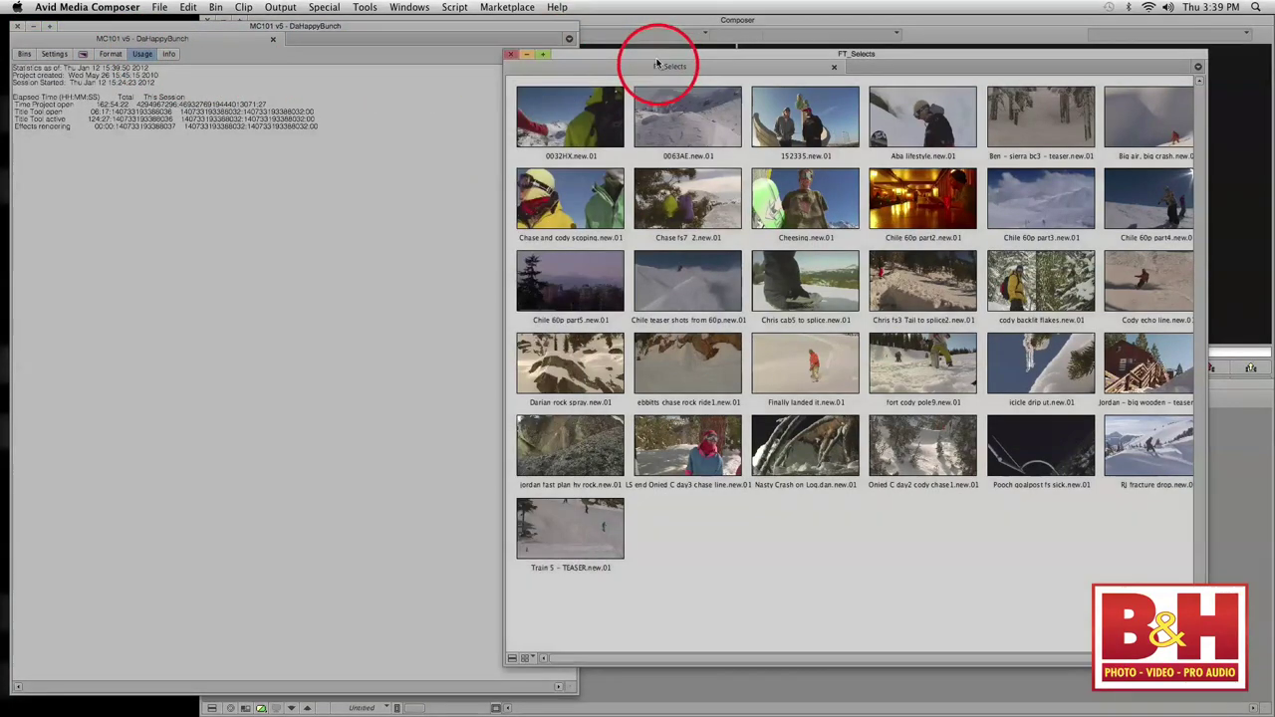
- Reposition the FT_Selects bin window slightly higher and switch the bin to Text view
left_click_drag(654, 59, 620, 25)
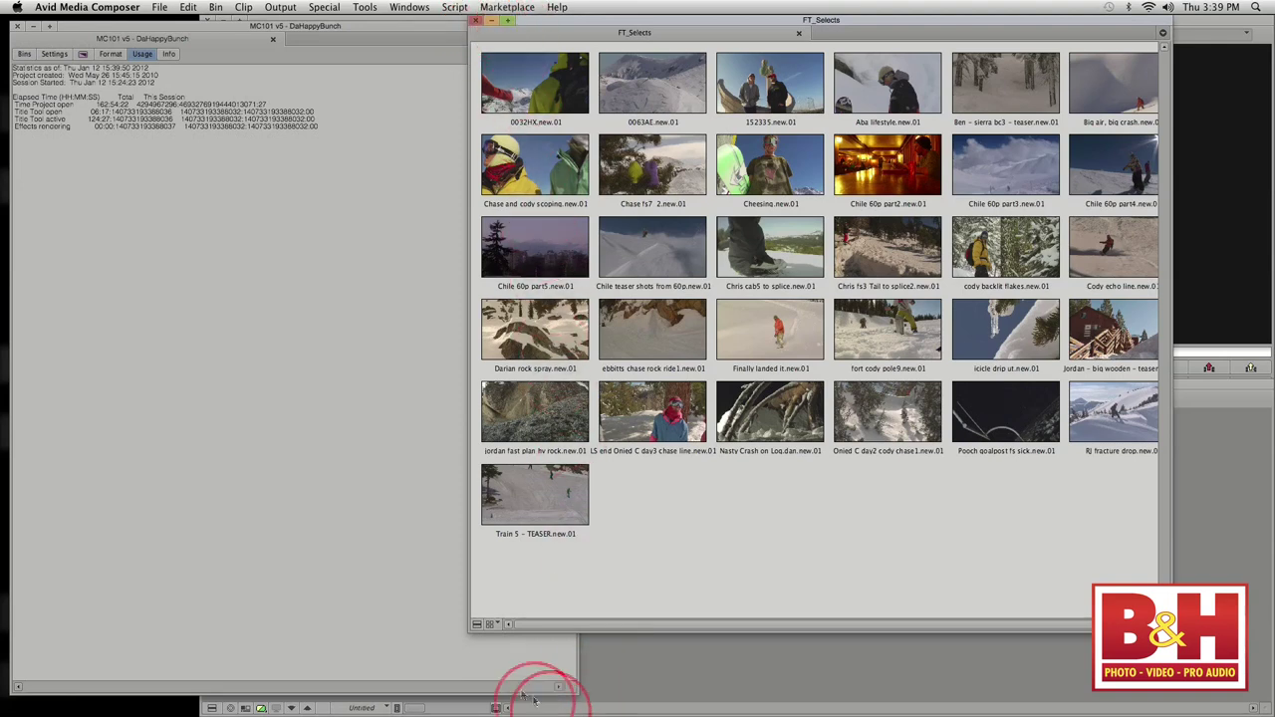
left_click(492, 626)
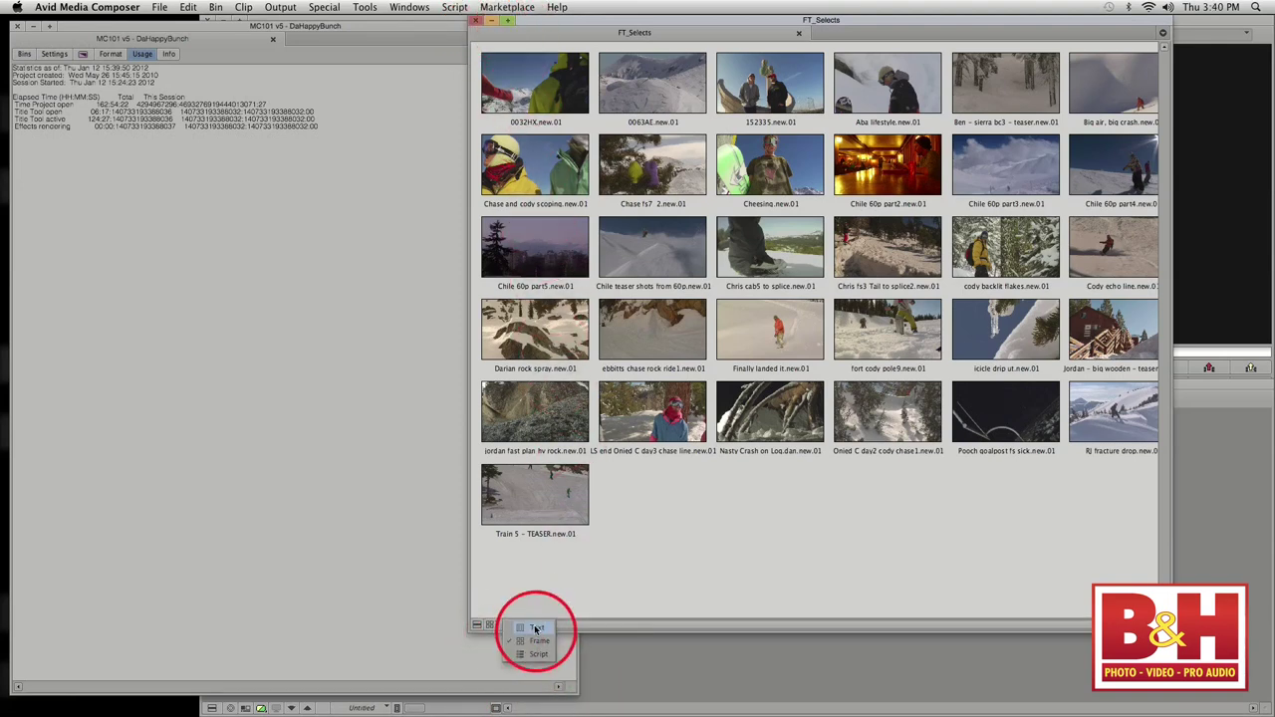
left_click(535, 633)
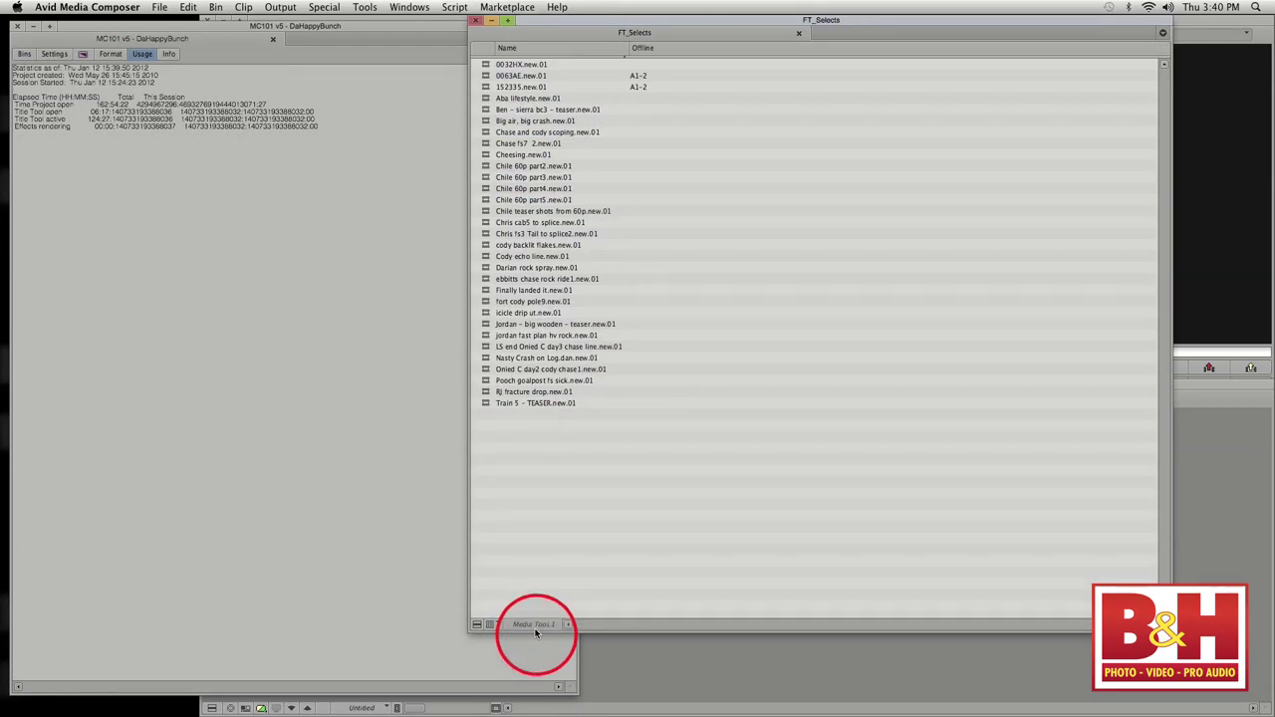
- Set the FT_Selects bin background to the light yellow color
left_click(192, 9)
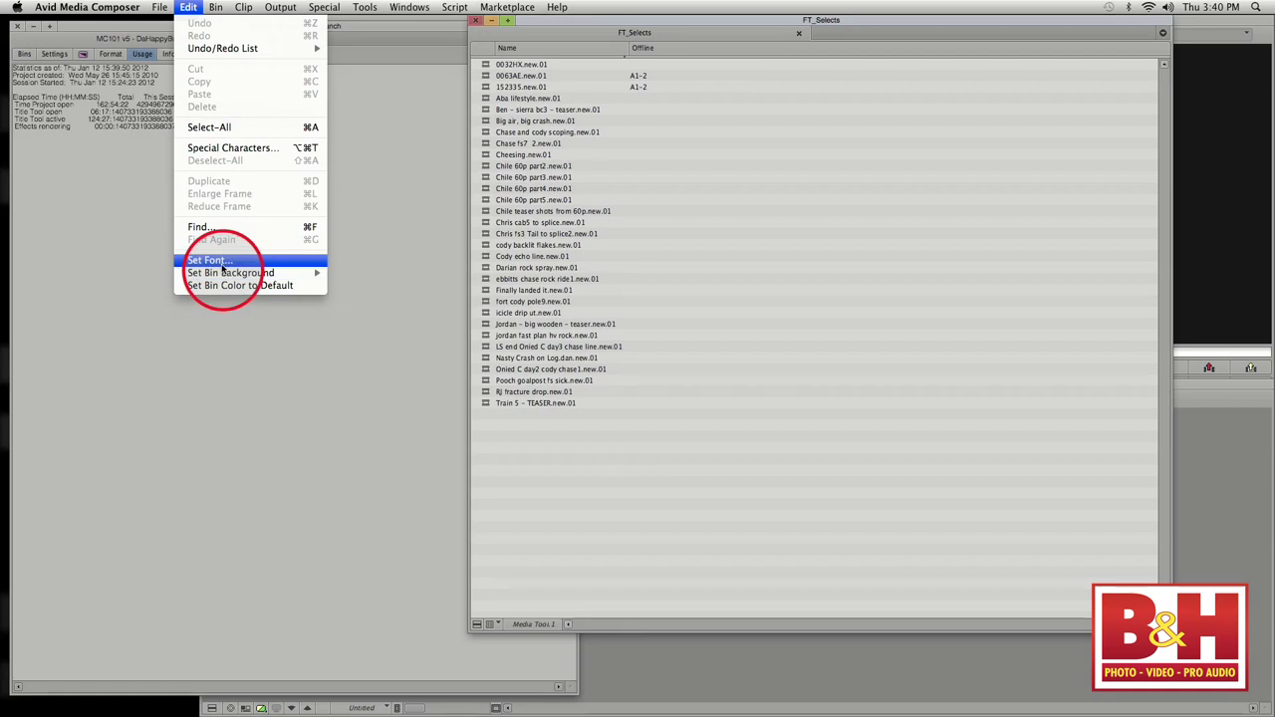
mouse_move(249, 272)
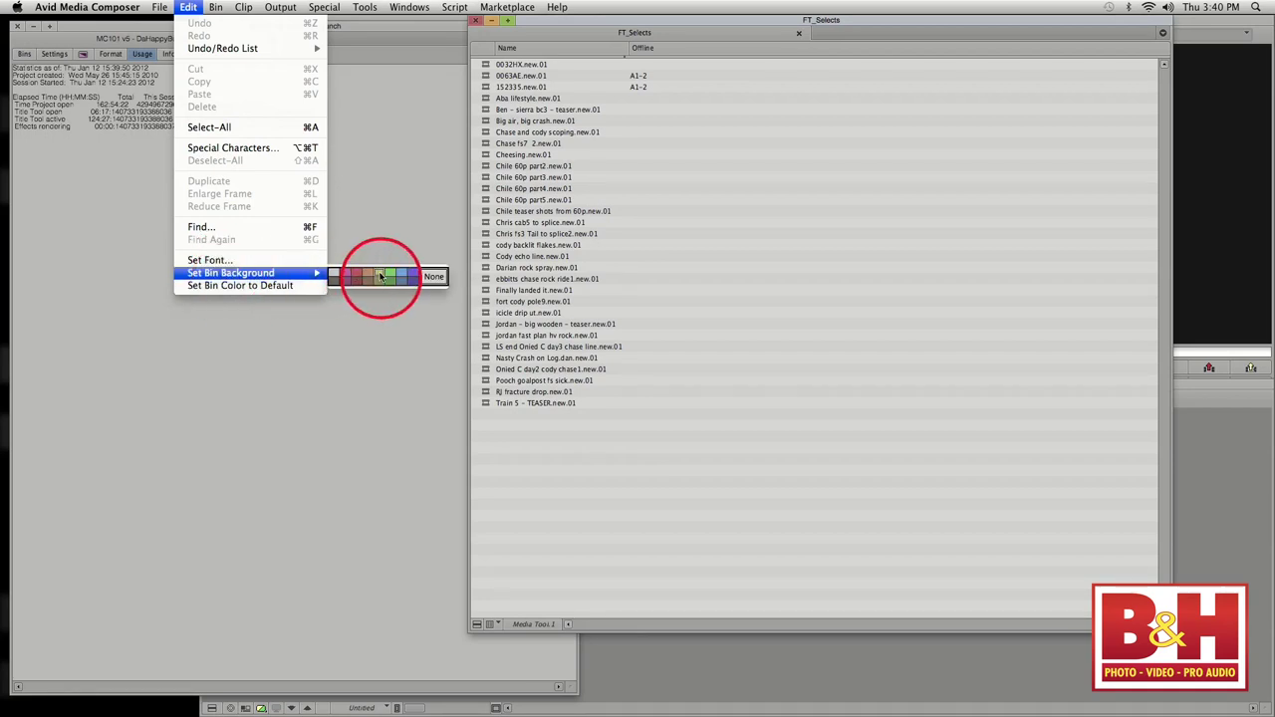
left_click(379, 276)
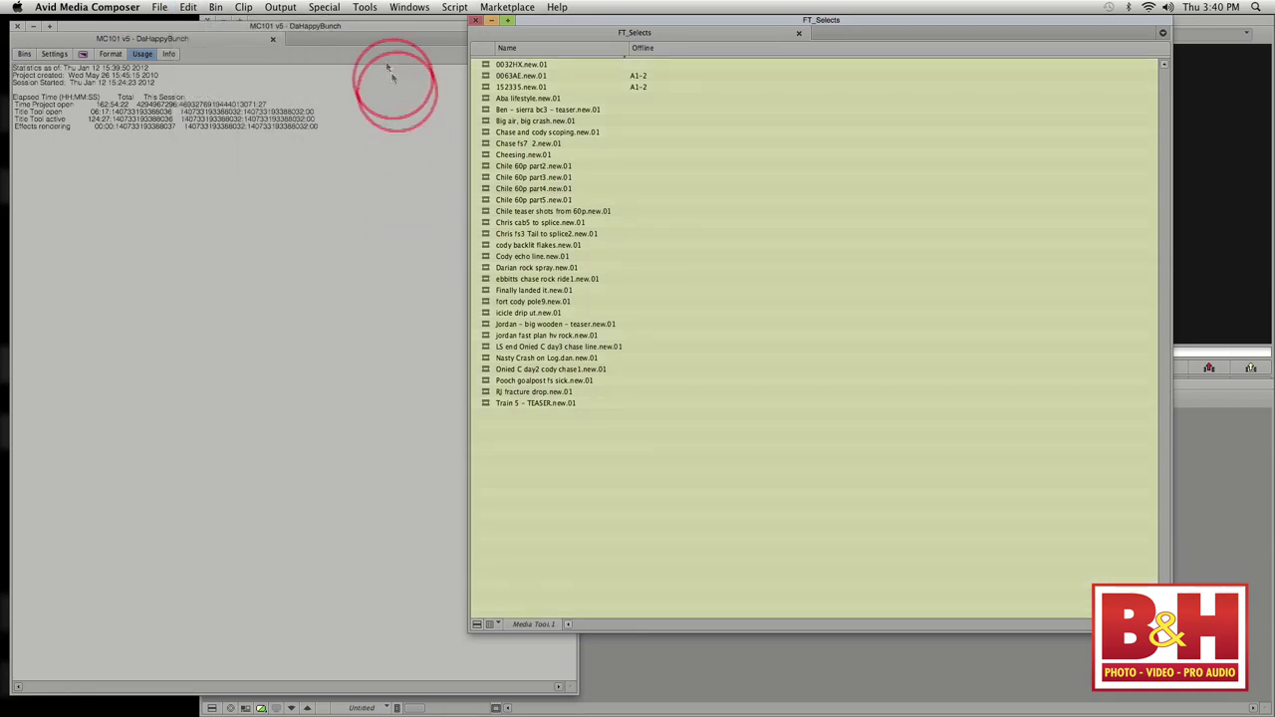
- Set the FT_Selects bin's font size to 30
left_click(191, 8)
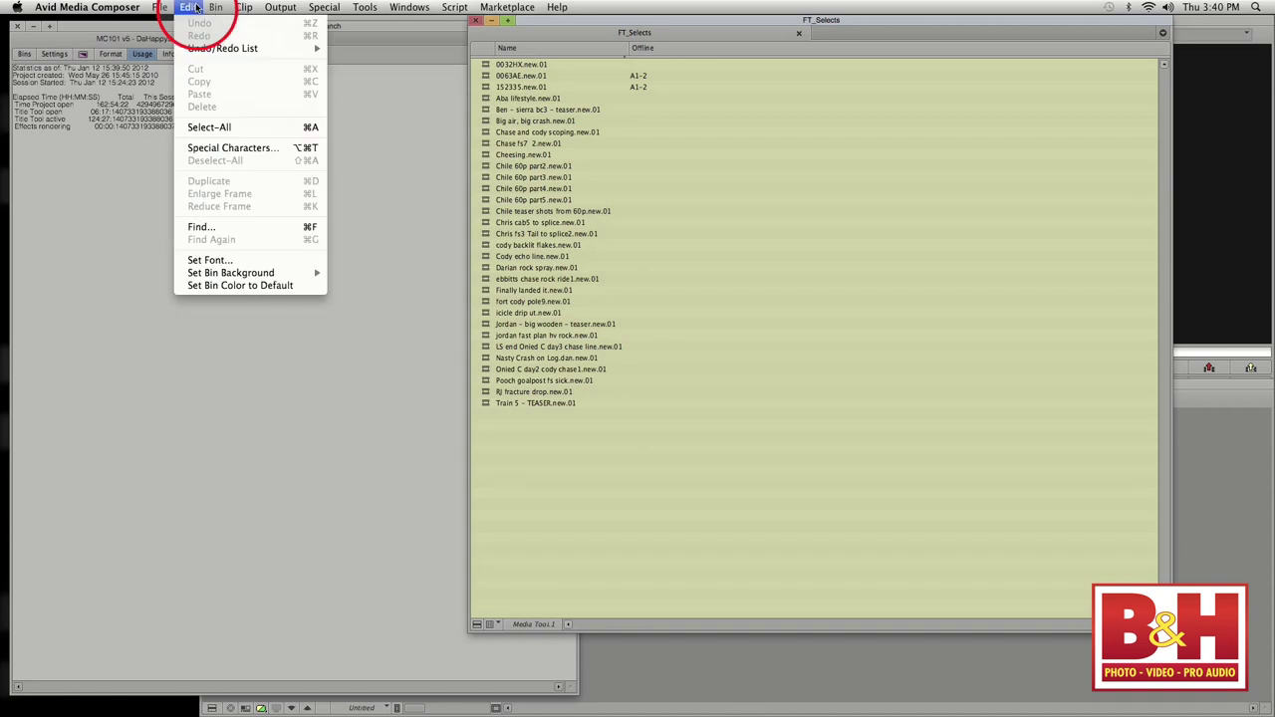
left_click(214, 260)
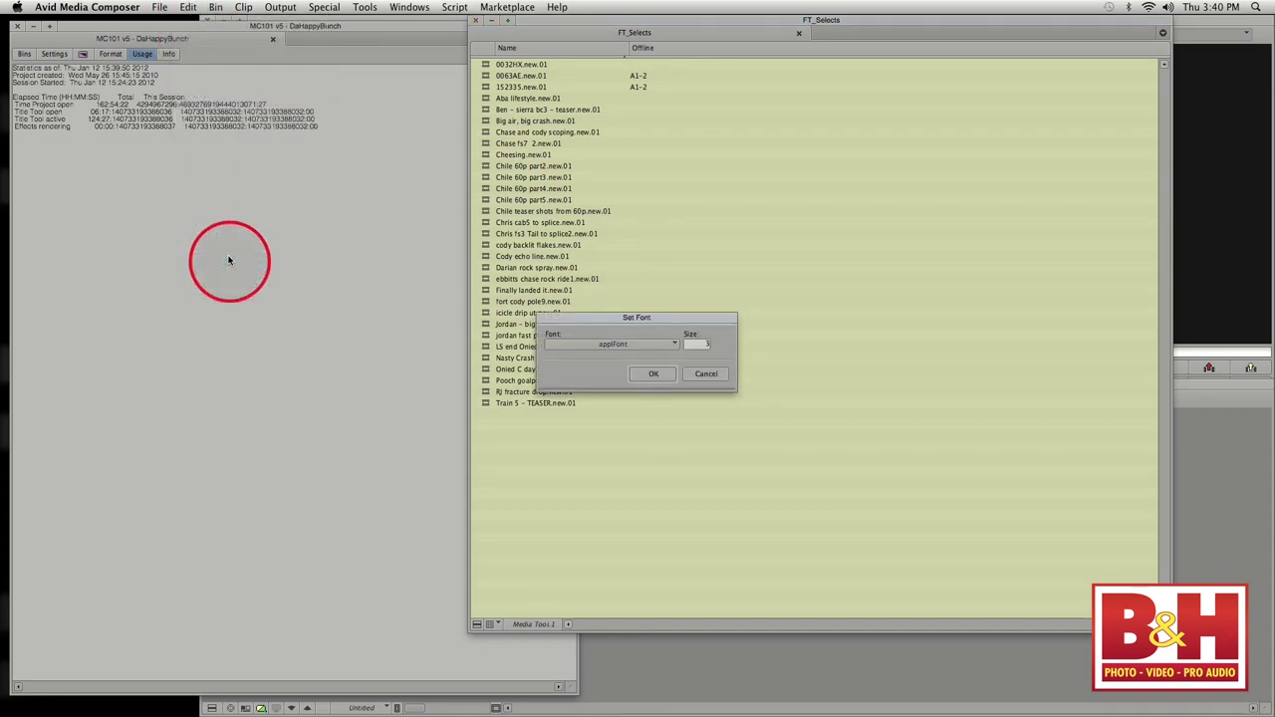
type("30")
key("Return")
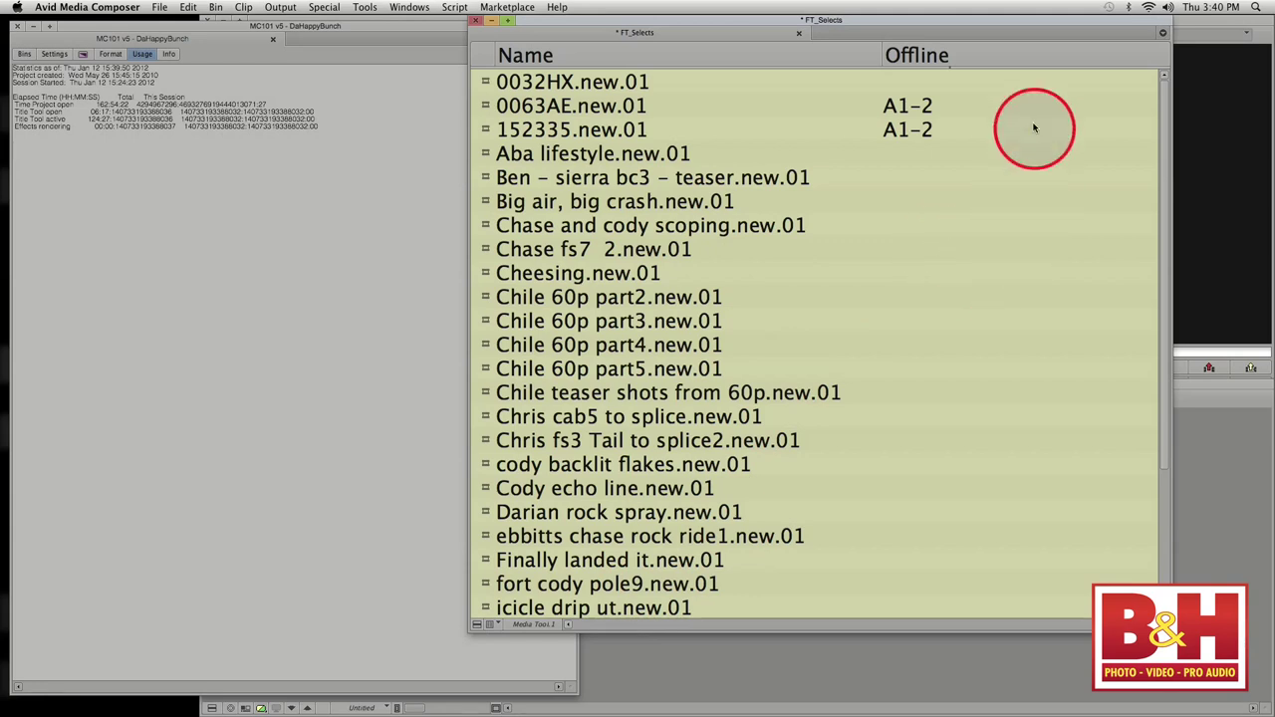
- Add the Creation Date, Drive and Duration columns to the FT_Selects bin's text view
left_click(904, 57)
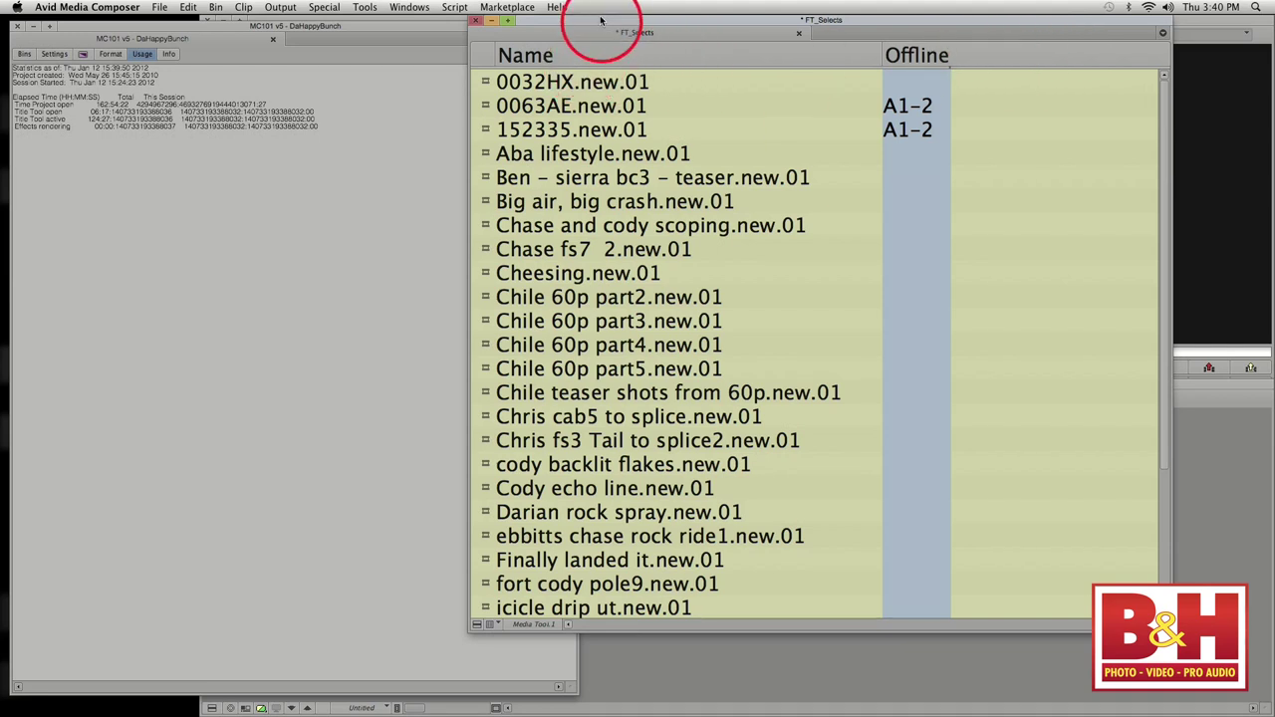
left_click_drag(602, 23, 641, 27)
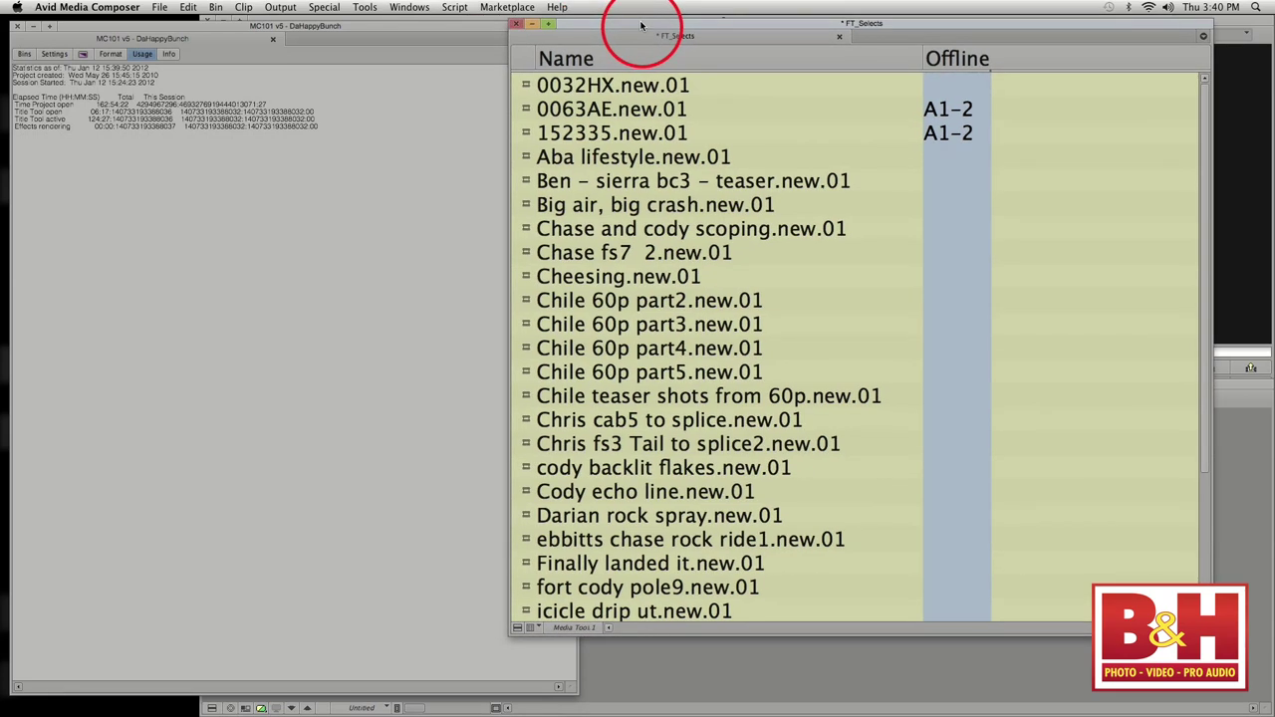
left_click(517, 629)
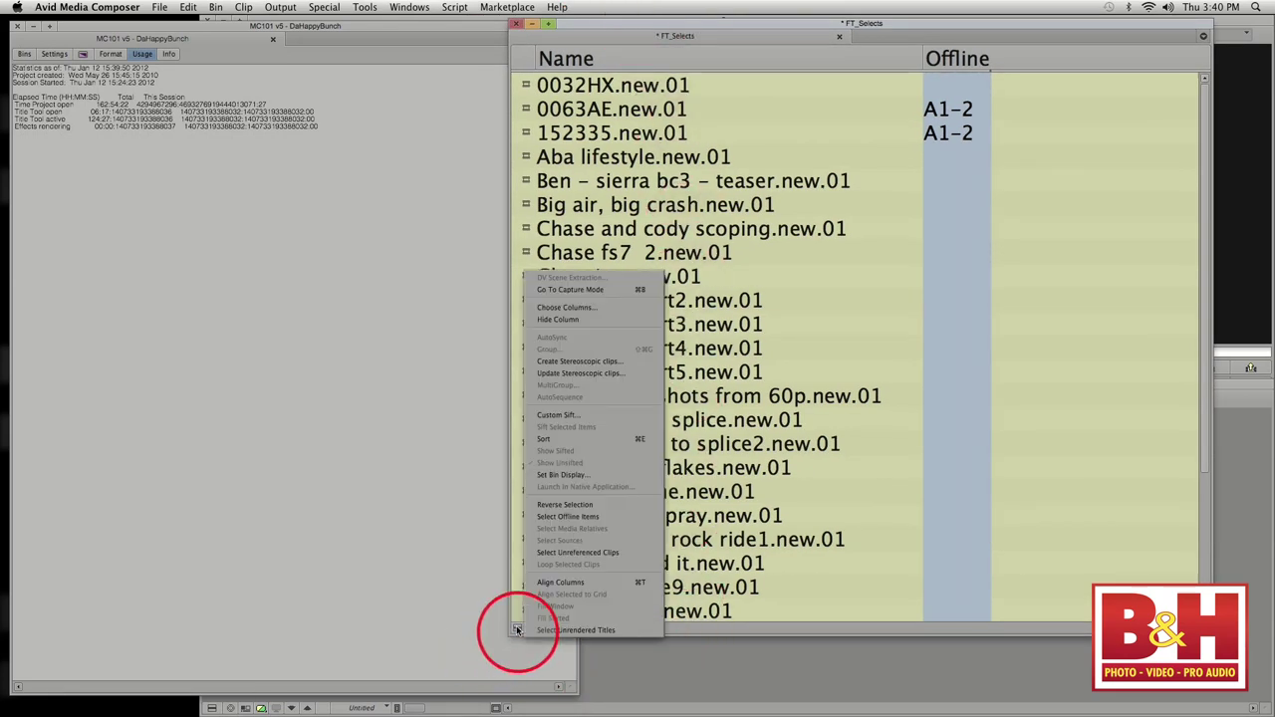
left_click(614, 311)
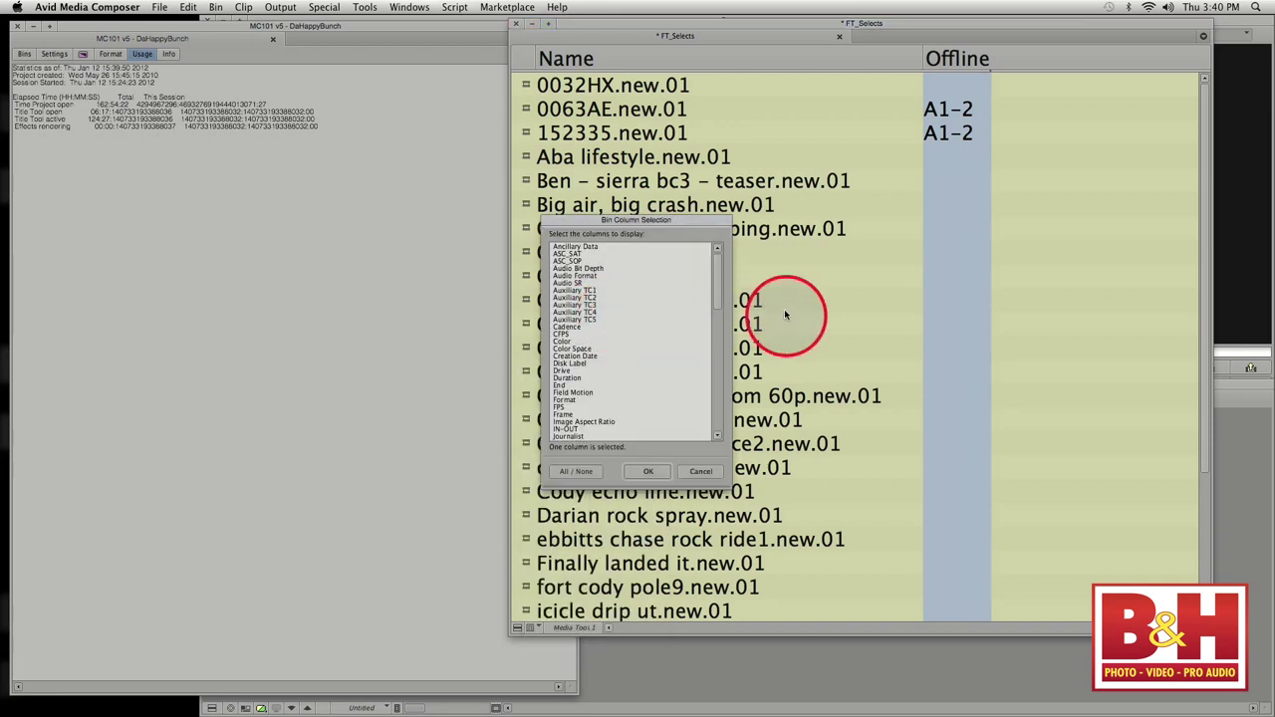
left_click(597, 356)
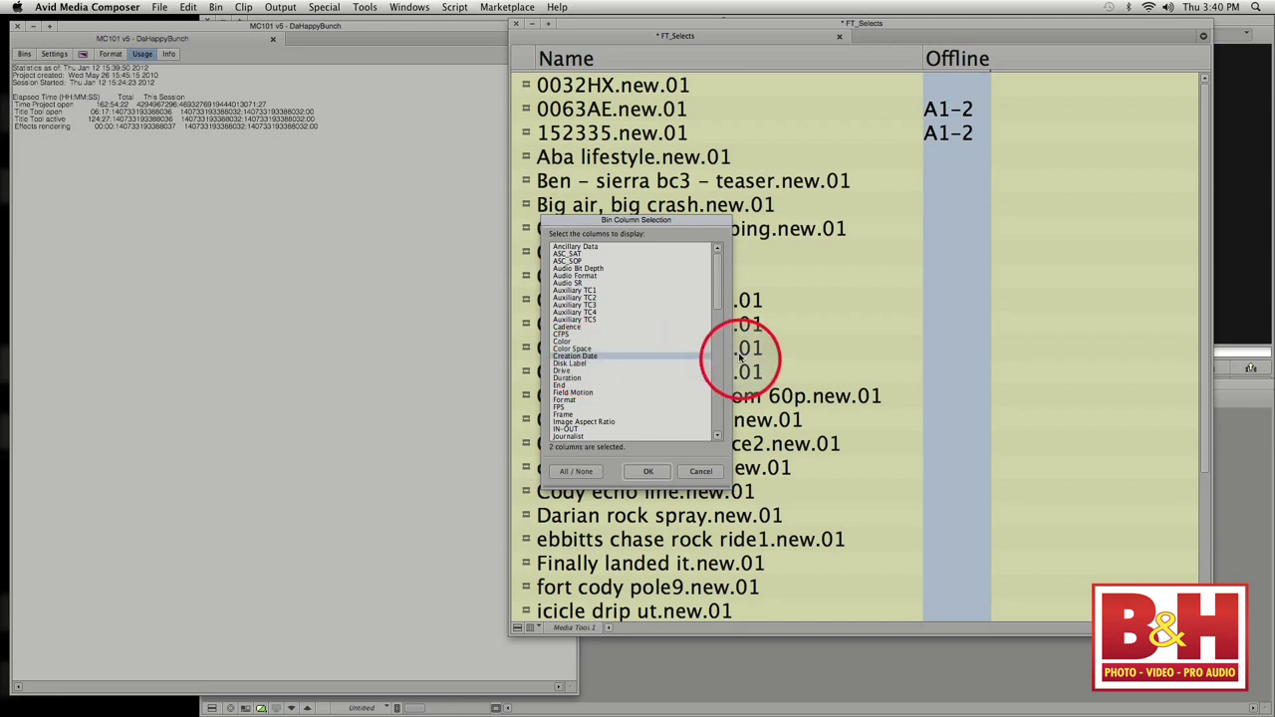
left_click(573, 377)
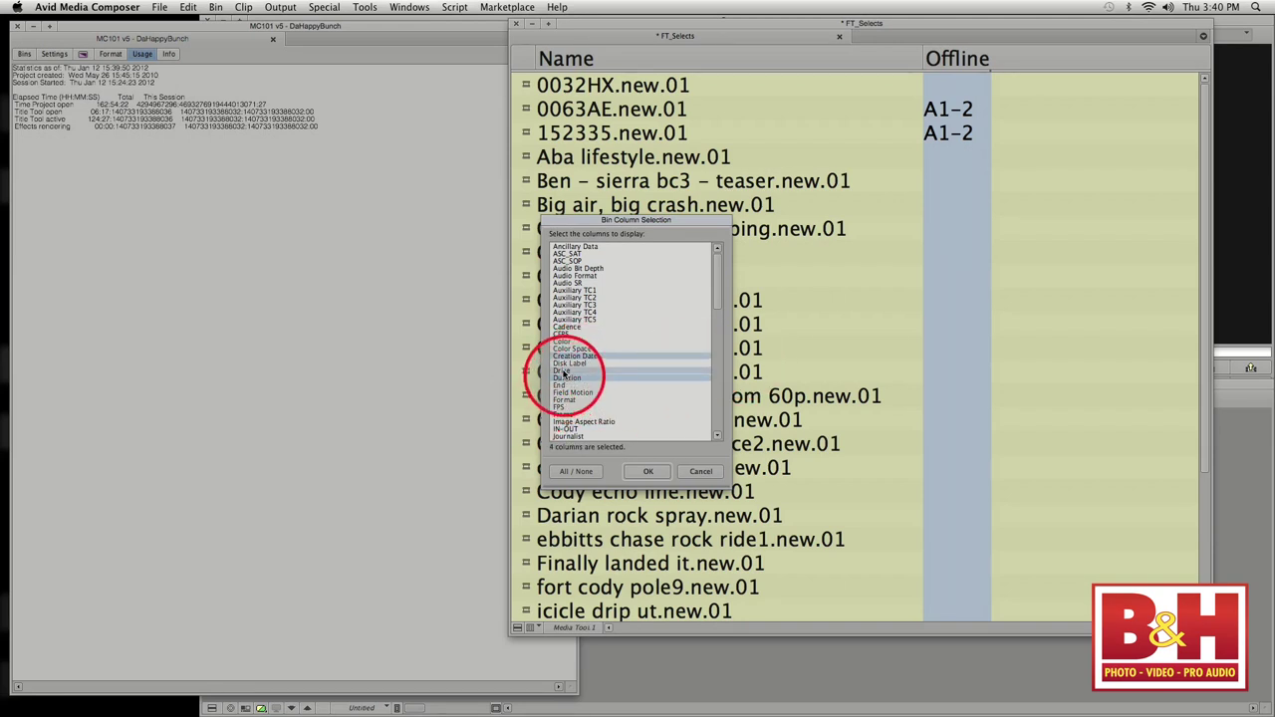
left_click(647, 471)
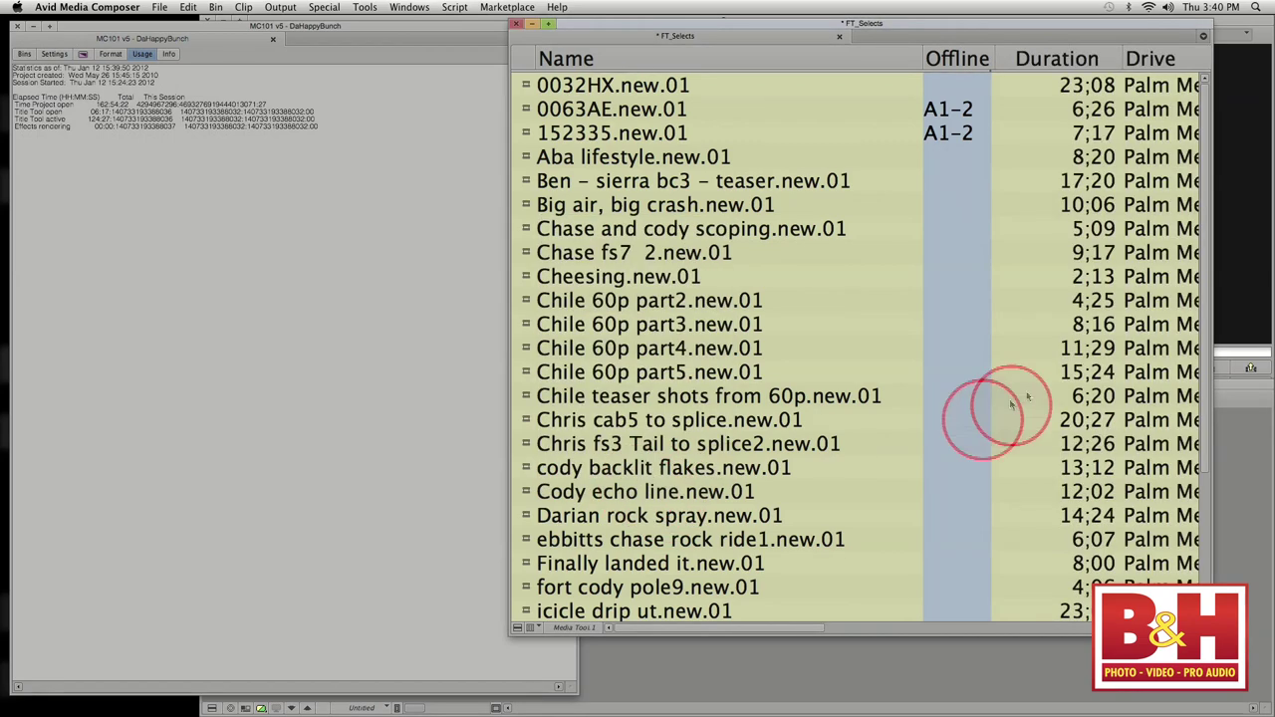
- Reposition and widen the bin window to fit more columns, and move the Duration column ahead of Offline
left_click_drag(998, 25, 787, 25)
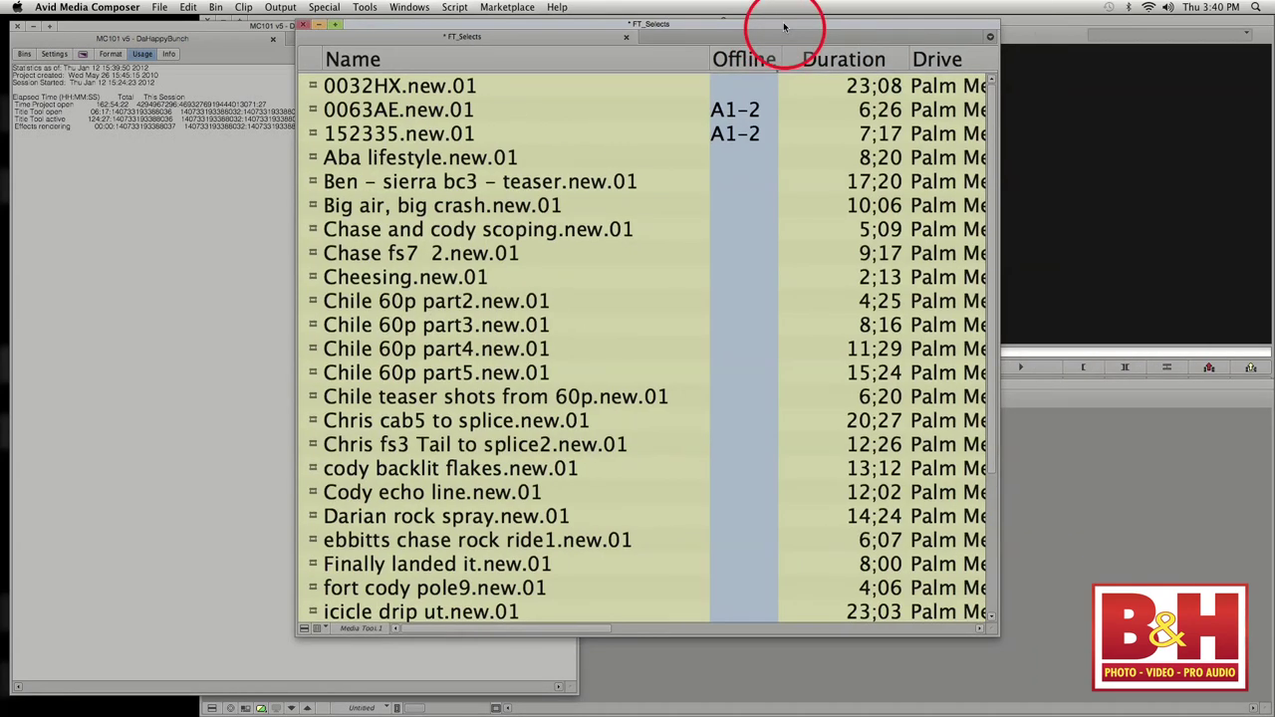
left_click_drag(998, 636, 1230, 659)
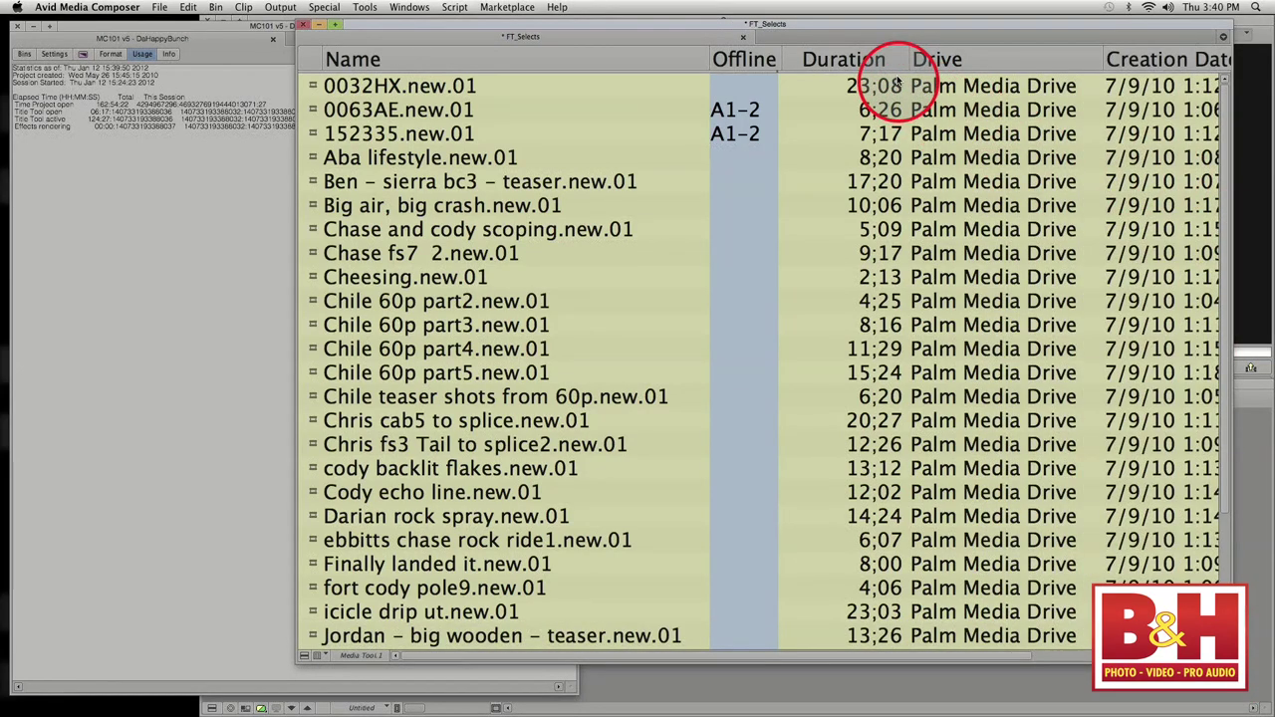
left_click(844, 59)
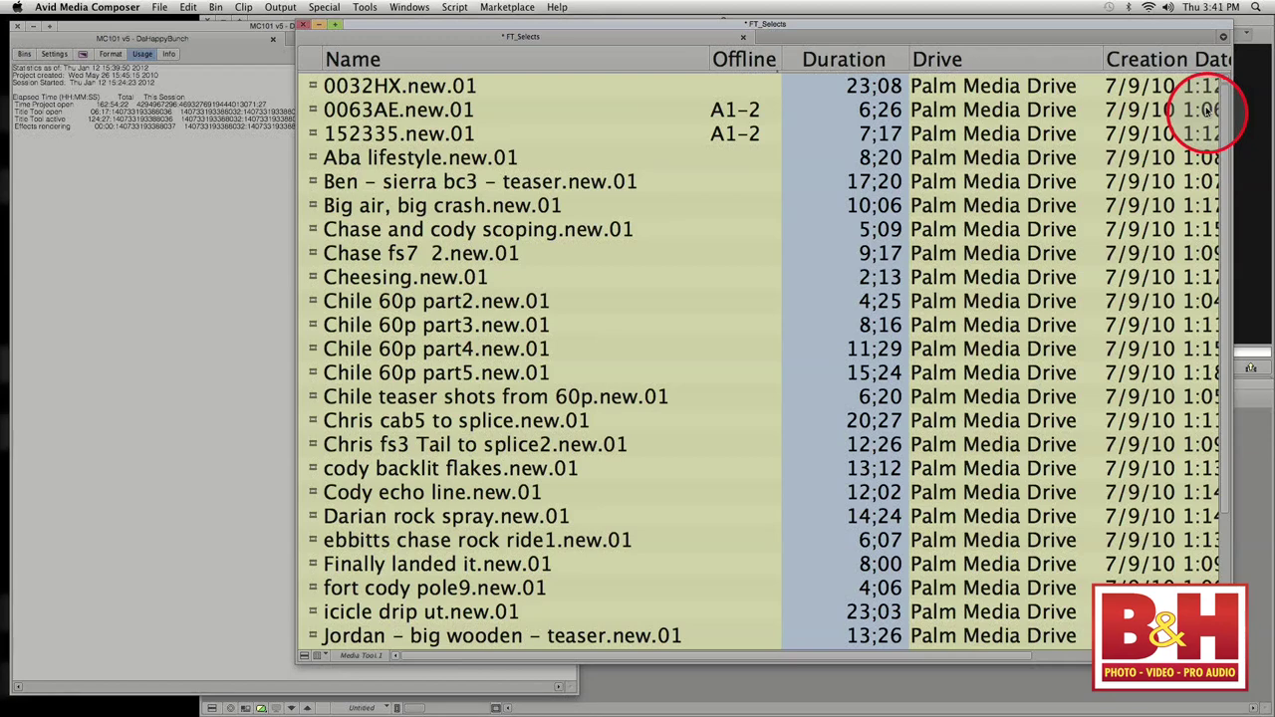
left_click_drag(844, 61, 722, 59)
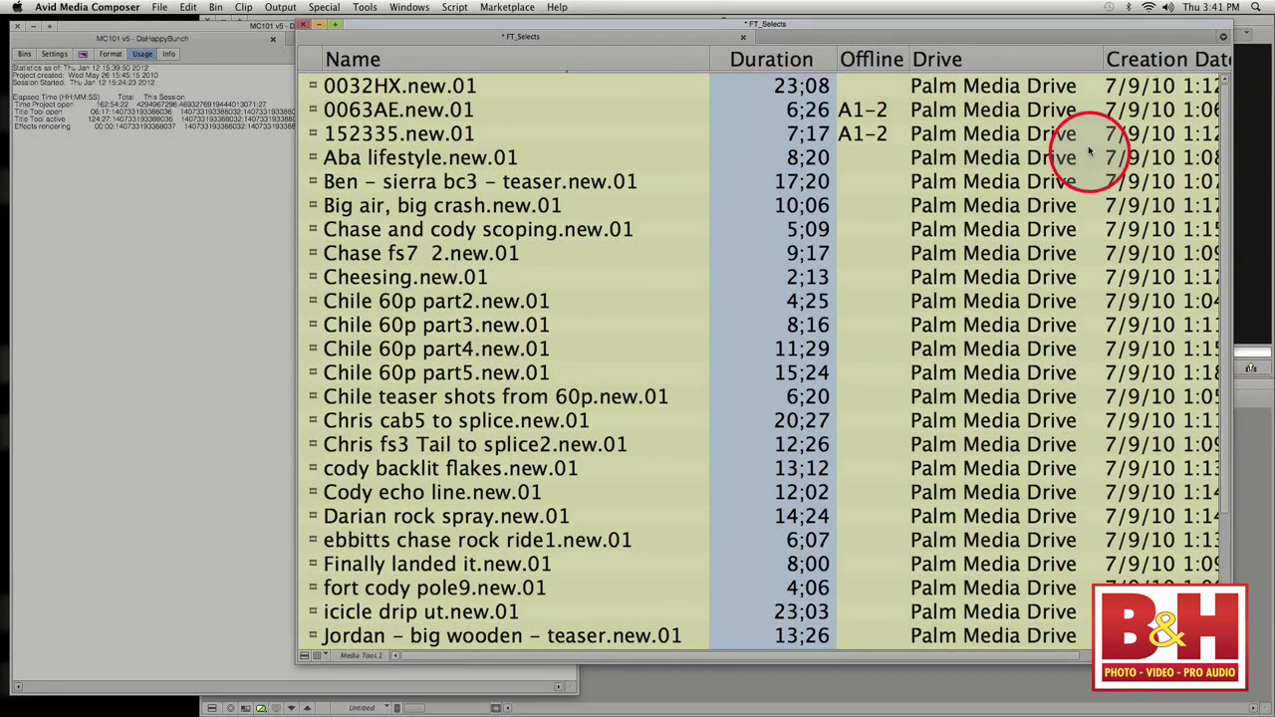
- Remove the Drive column from the bin and move the Creation Date column ahead of Offline
left_click(939, 66)
key("Delete")
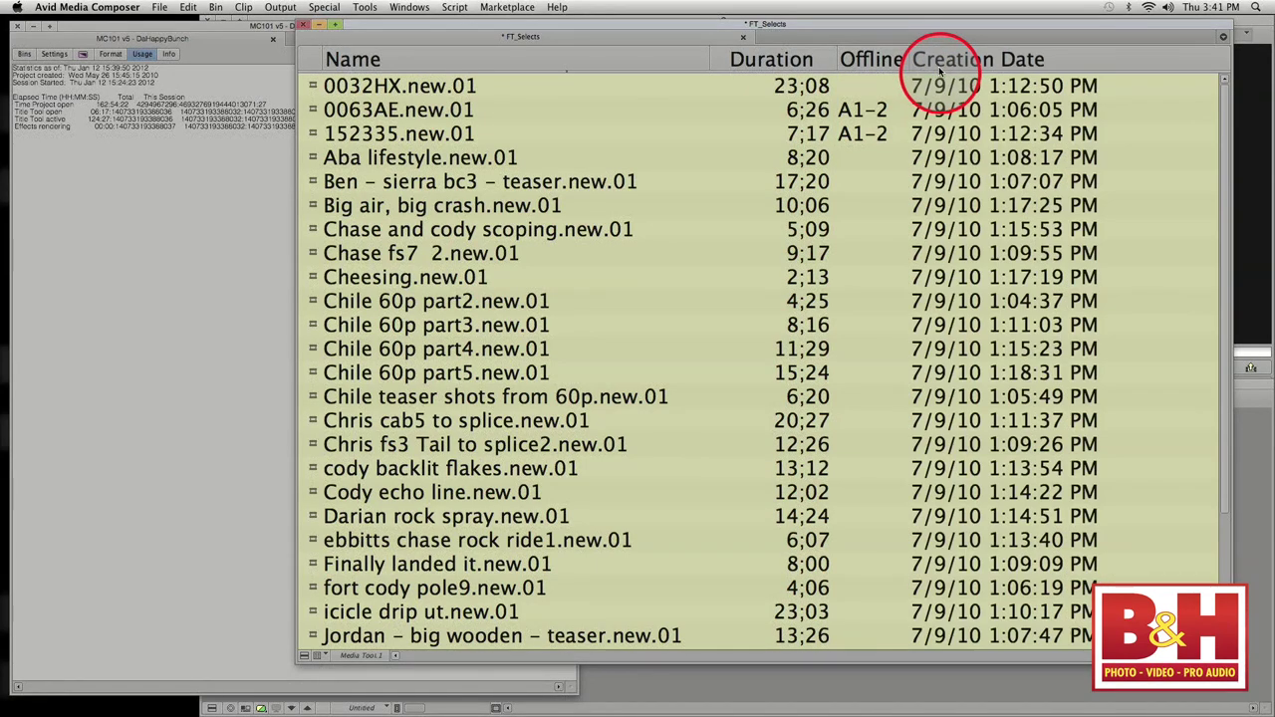
left_click(939, 65)
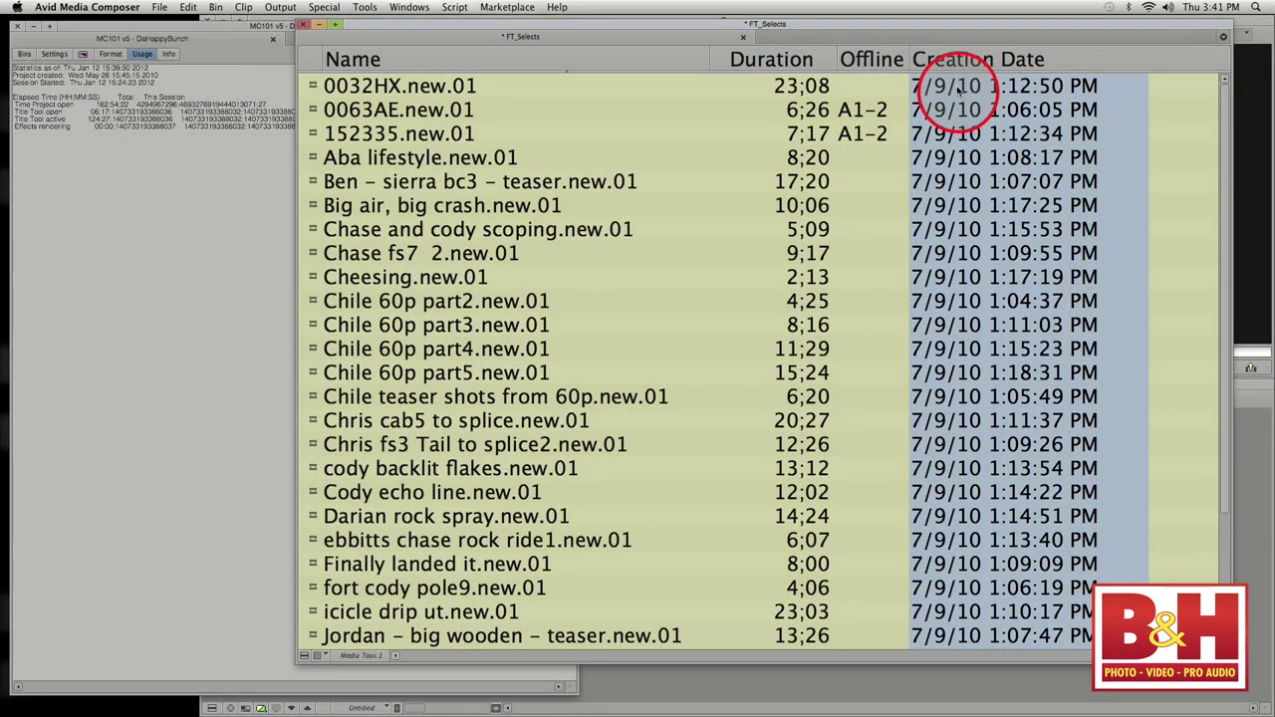
left_click_drag(956, 62, 857, 58)
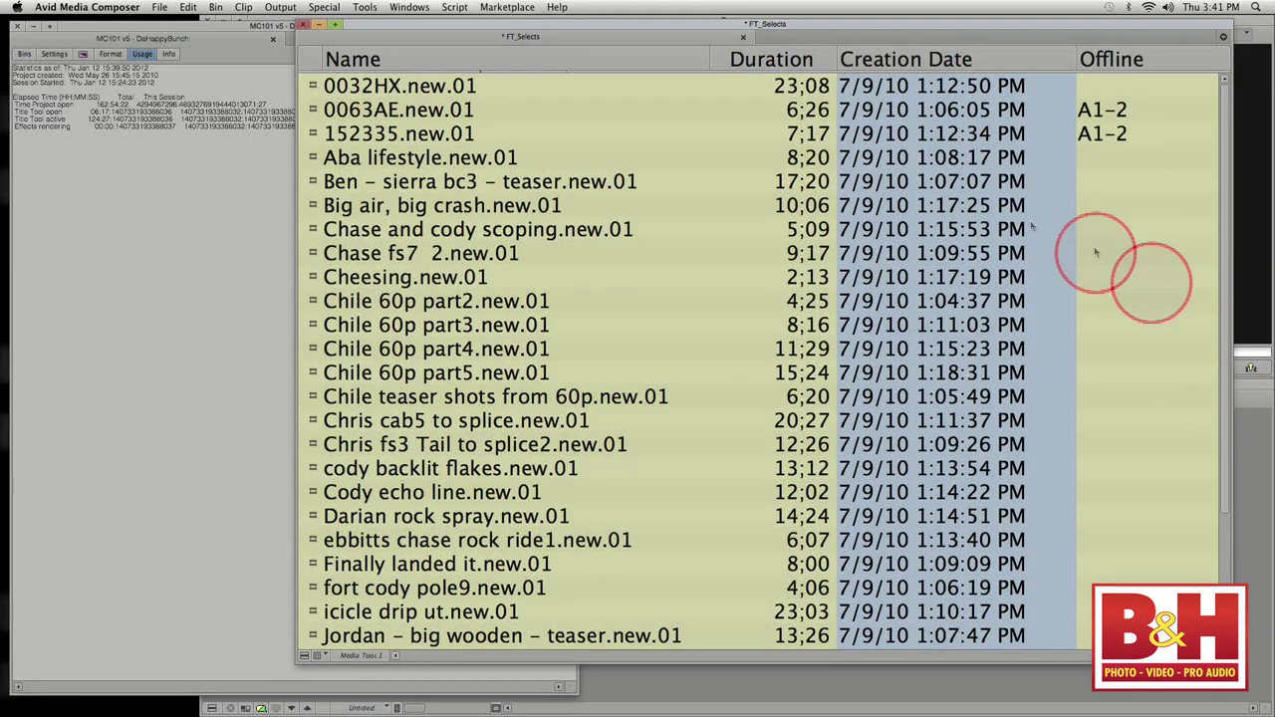
- Sort the bin's clips by Duration in ascending order and reverse the sort to descending
left_click(773, 60)
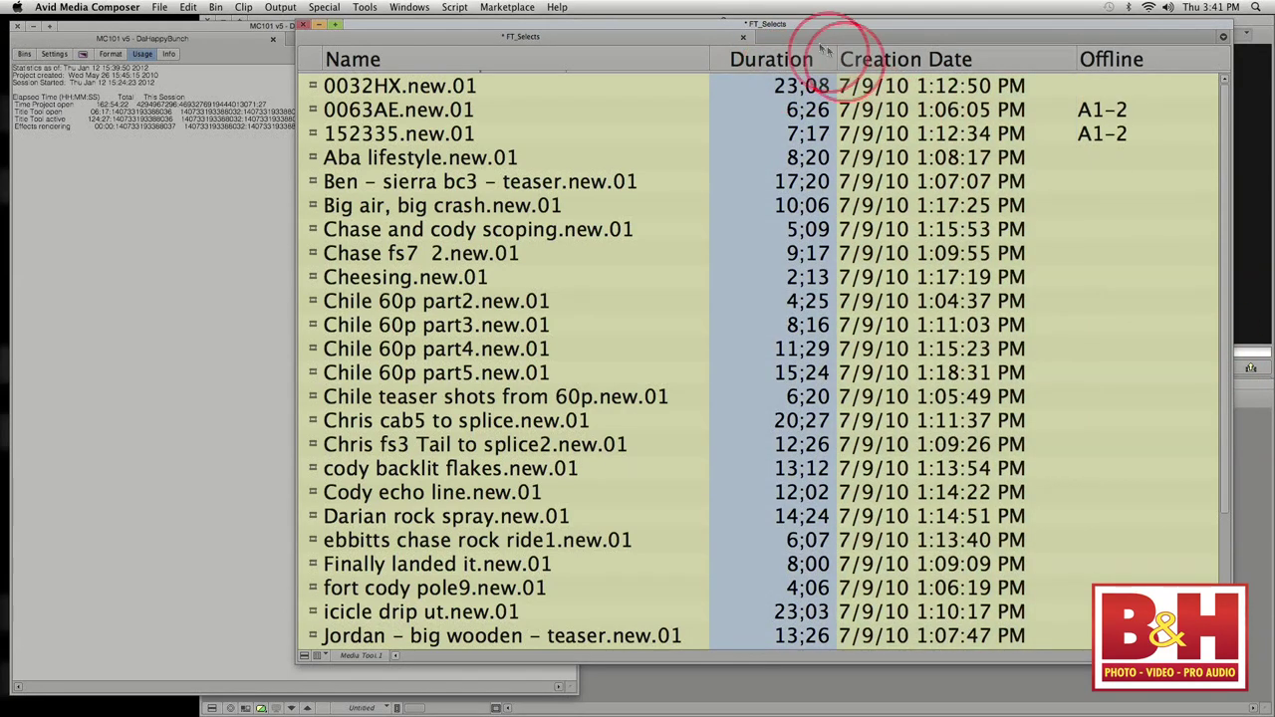
left_click_drag(572, 34, 538, 34)
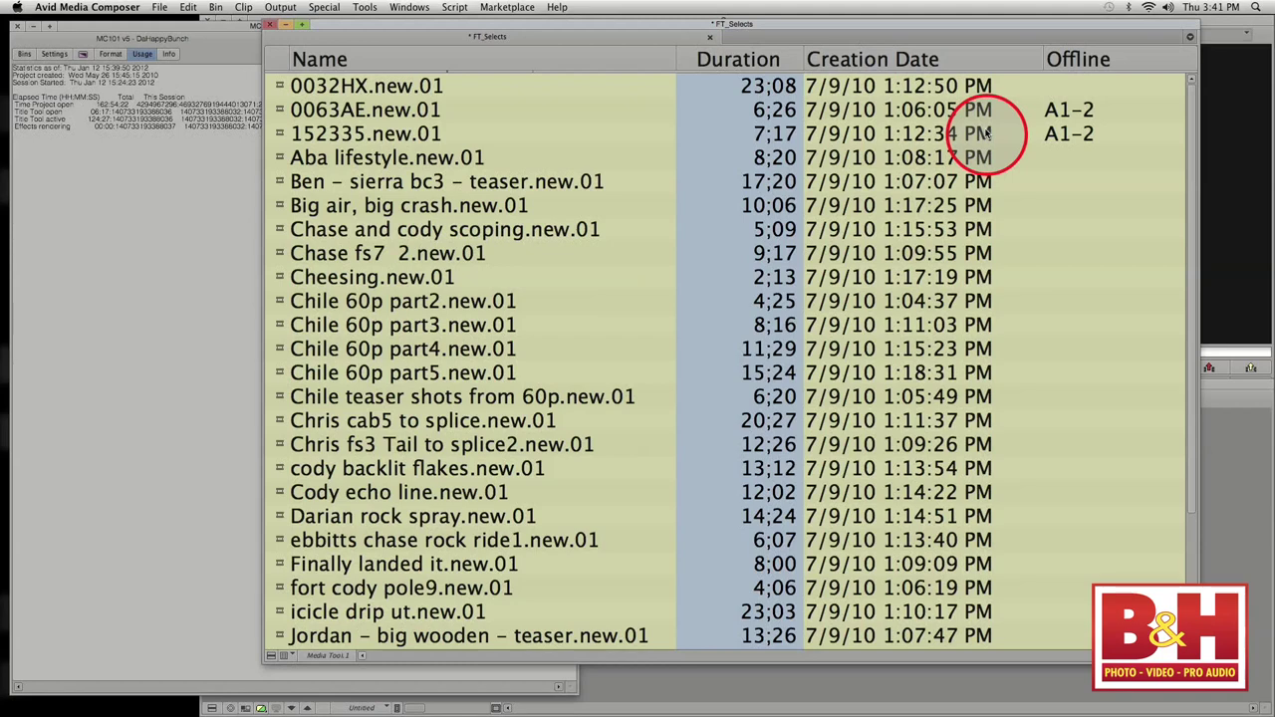
key("super+e")
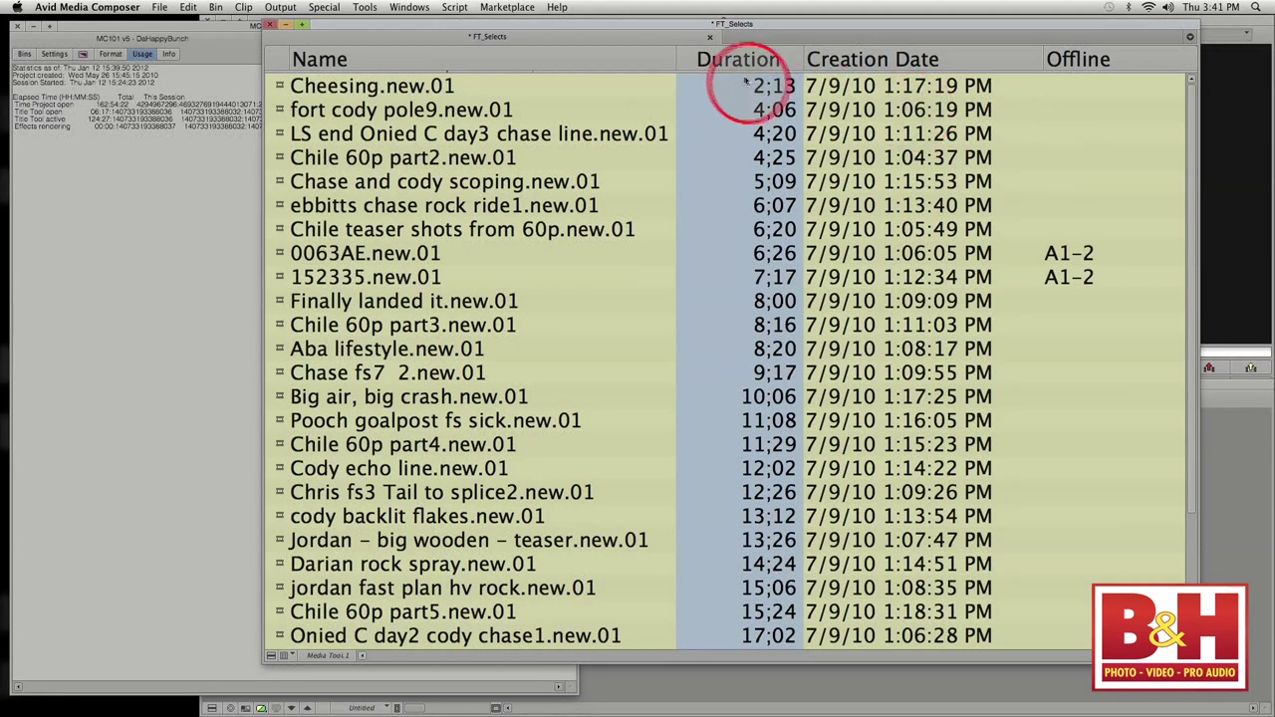
key("super+alt+e")
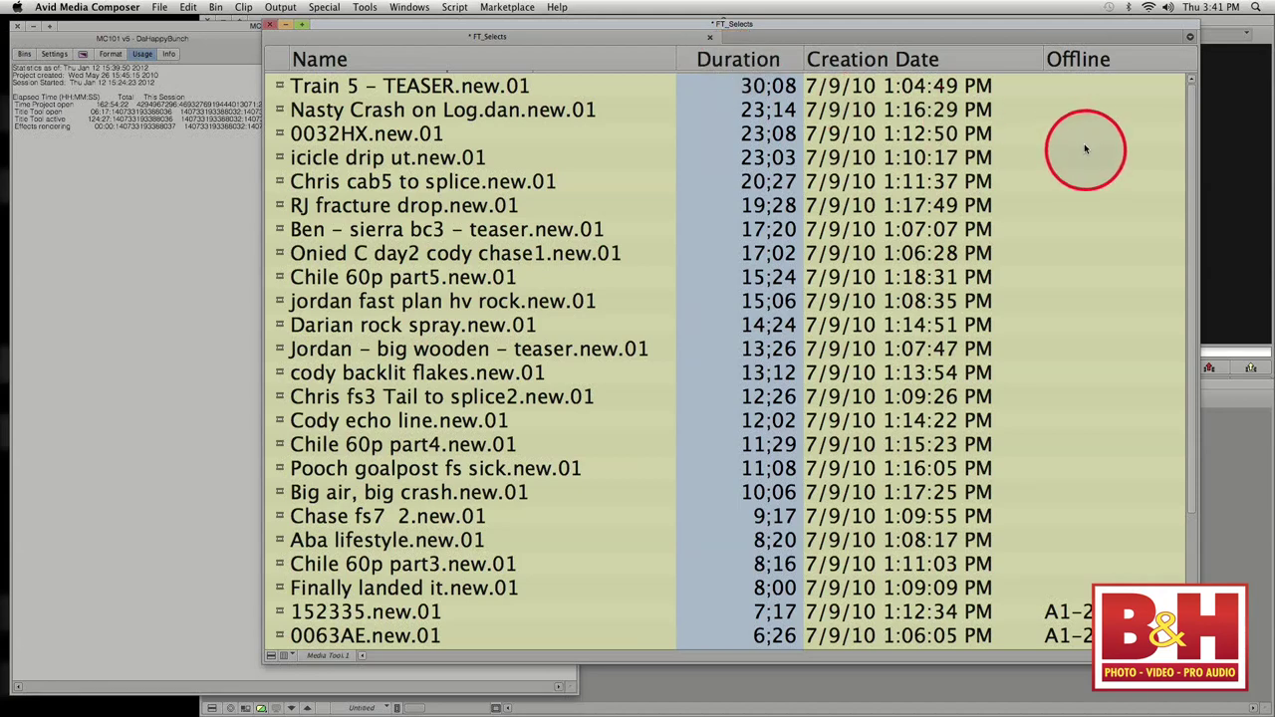
- Use the Duration column's own sort options to order the clips ascending and back to descending
right_click(753, 66)
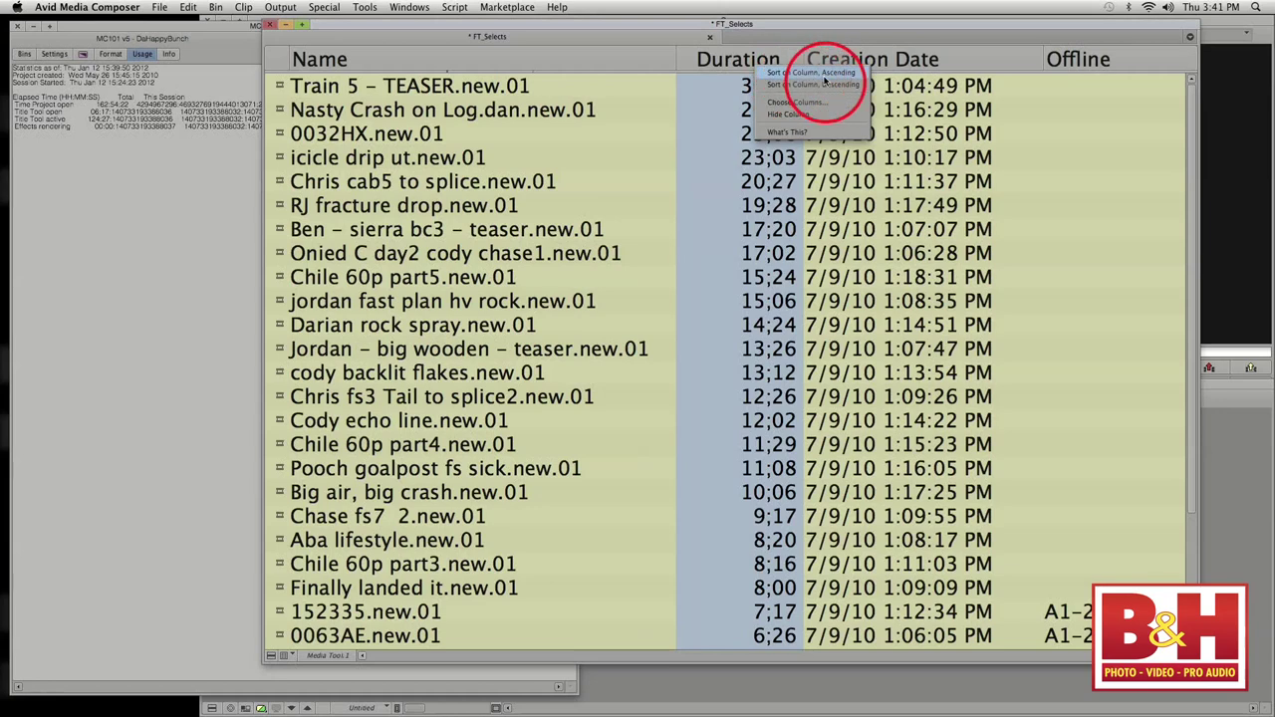
left_click(822, 76)
right_click(720, 62)
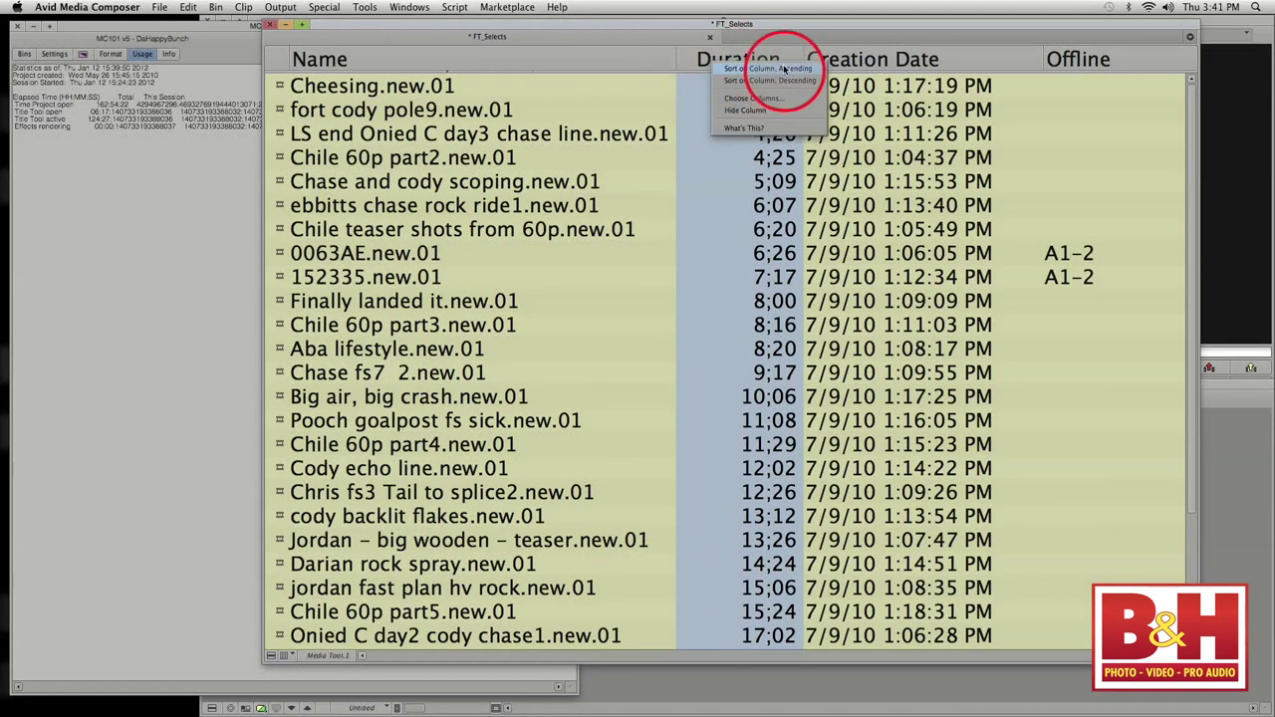
left_click(787, 80)
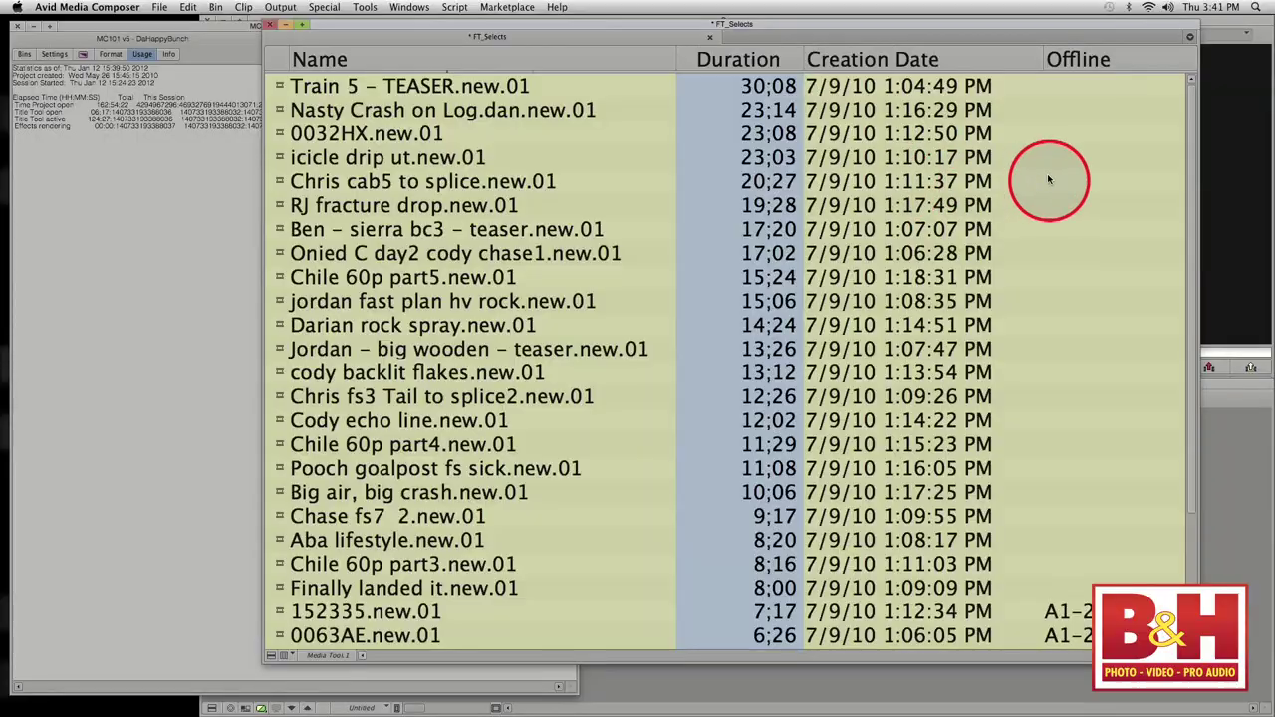
- Sort the clips by Duration in ascending order with the bin's Sort command and check its listed shortcut
left_click_drag(628, 28, 667, 23)
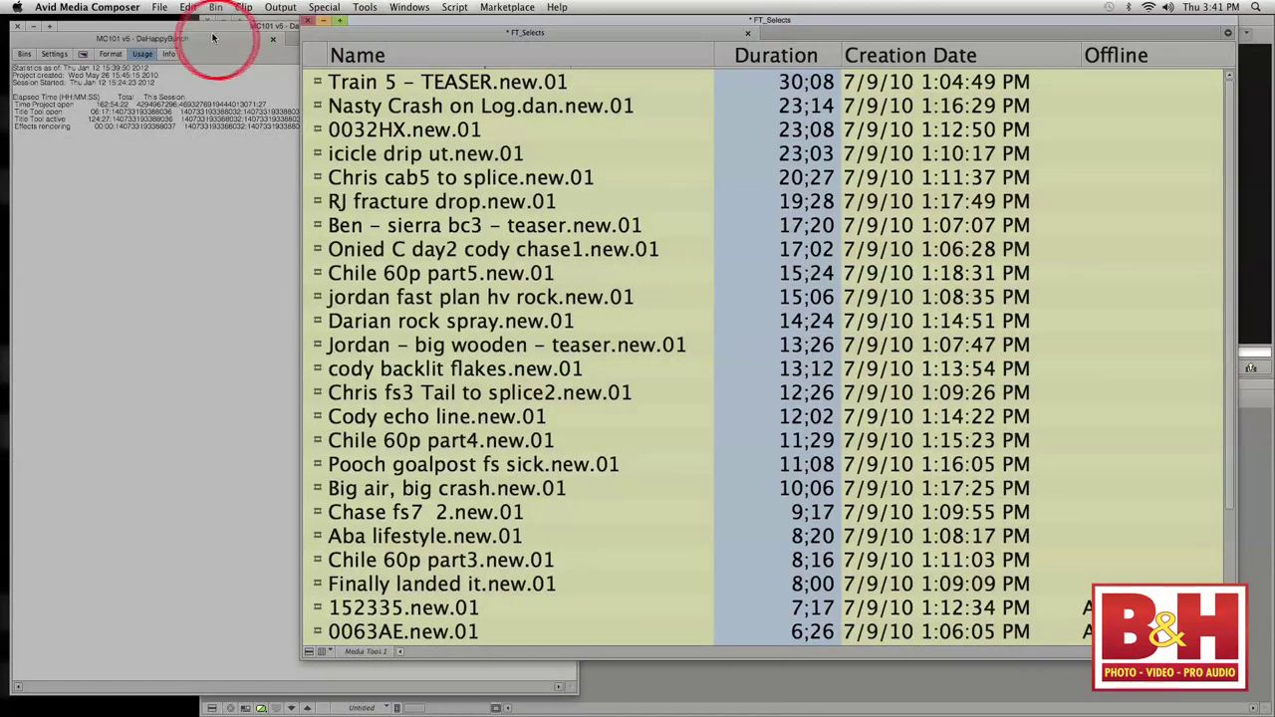
left_click(217, 8)
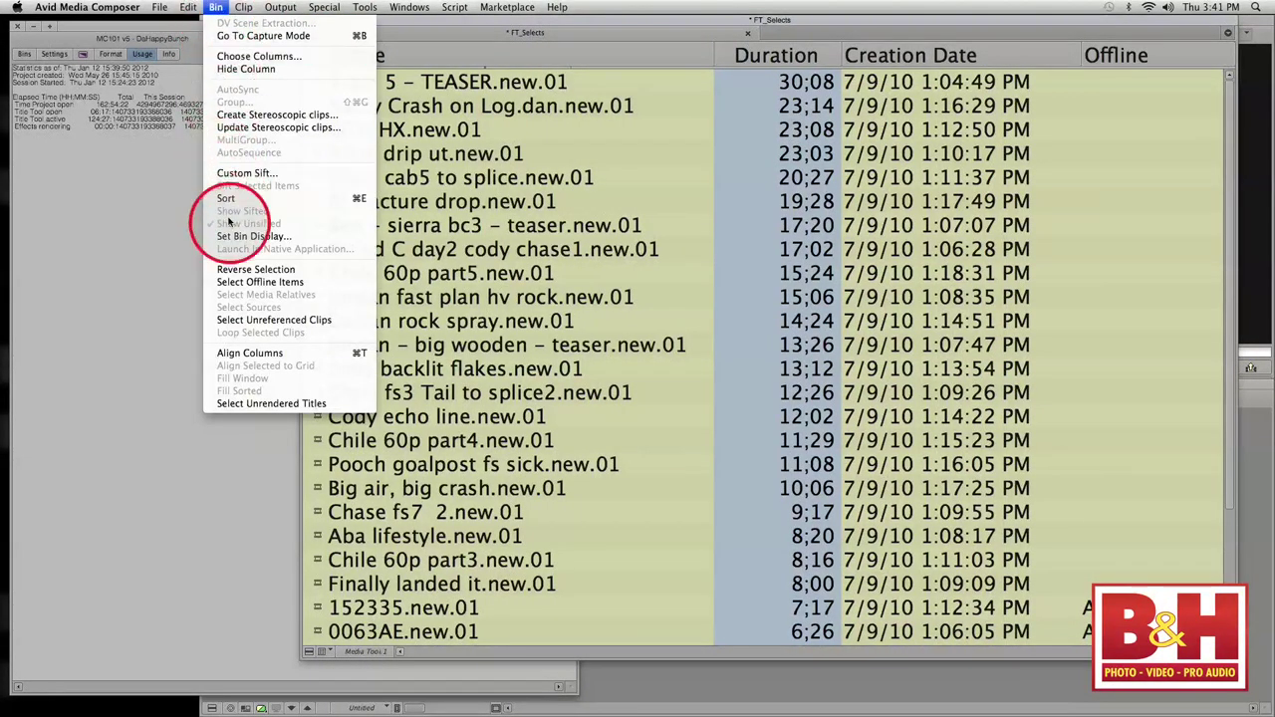
left_click(227, 203)
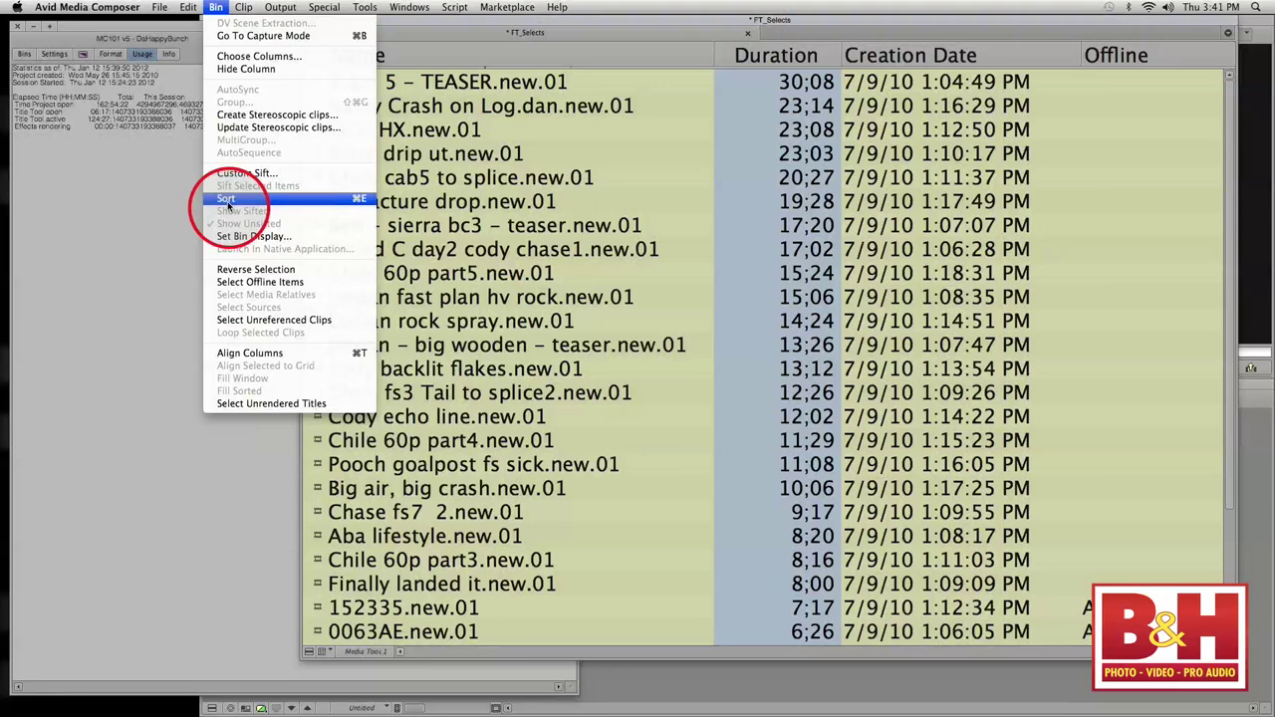
left_click(217, 8)
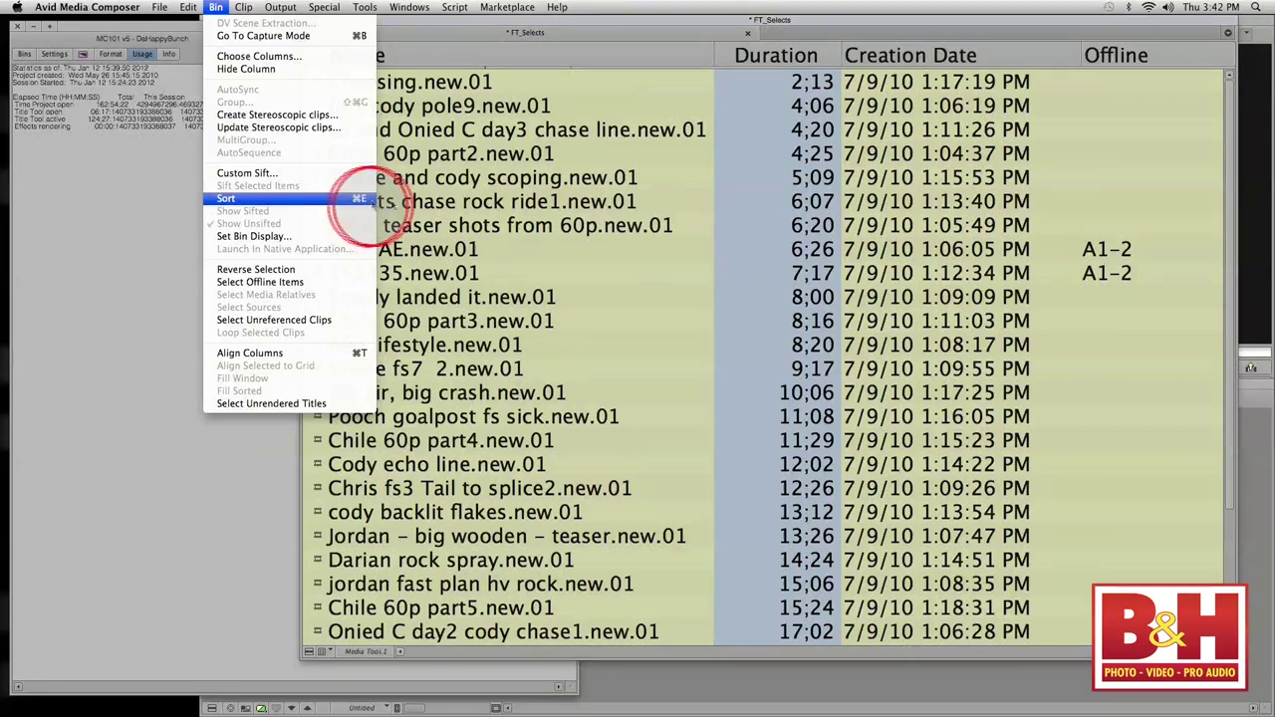
left_click(725, 22)
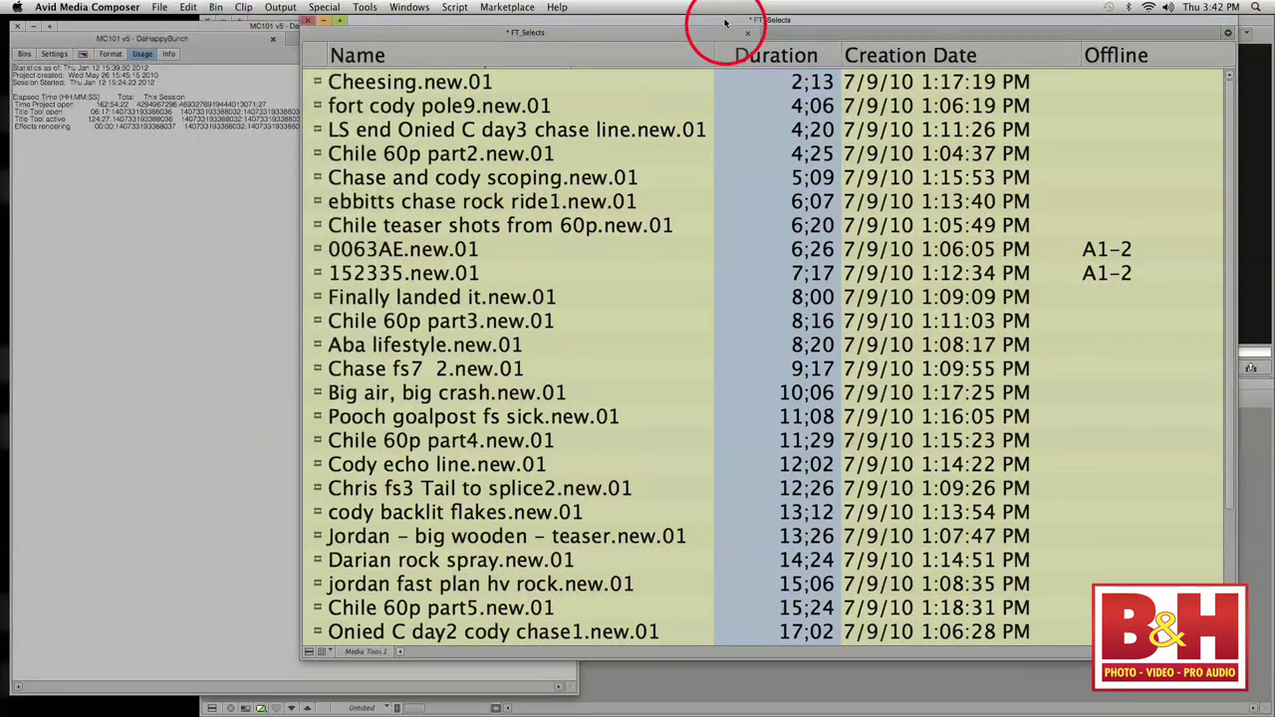
- Reverse the Duration sort to descending, and sort the clips by Name in ascending and then descending order
key("super+alt+e")
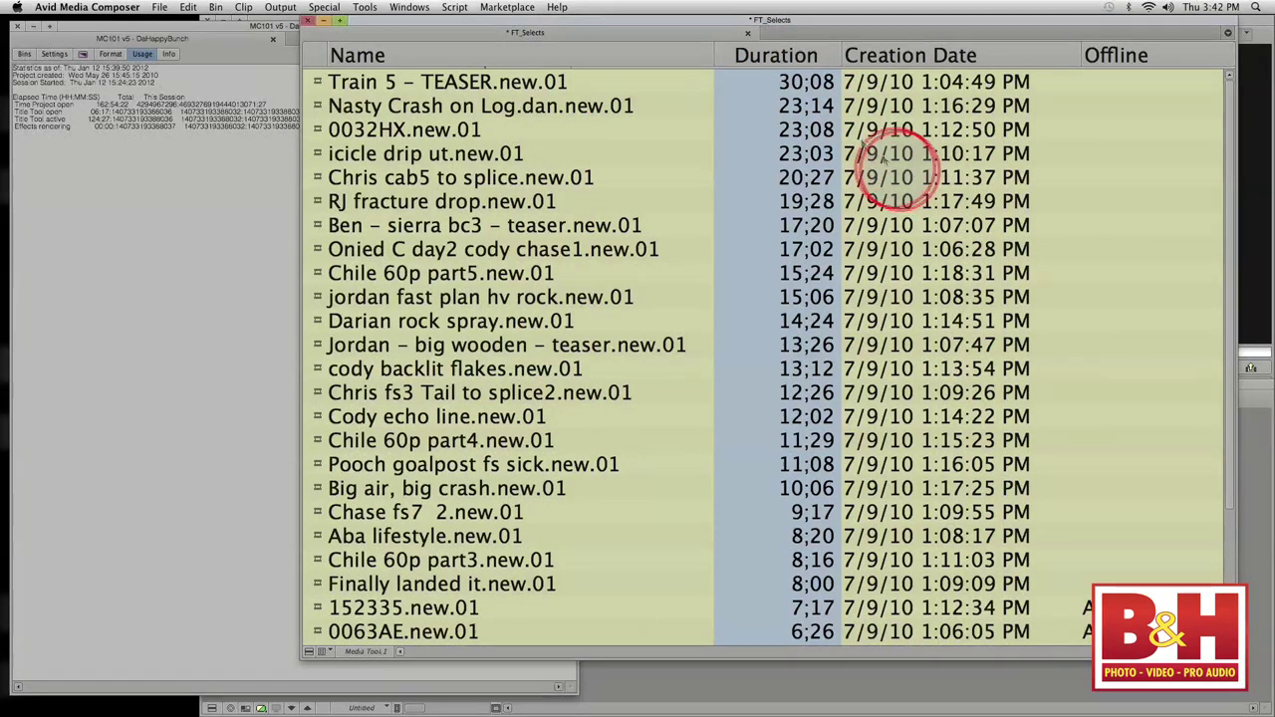
left_click(386, 61)
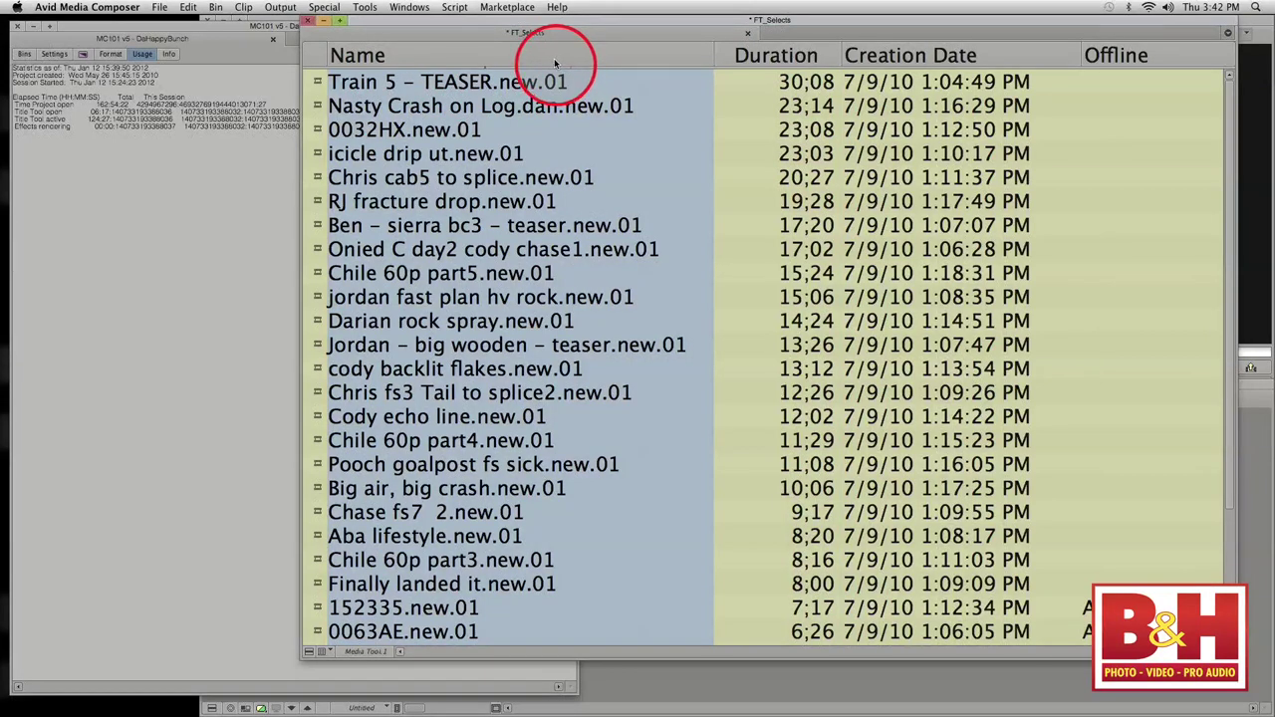
key("super+e")
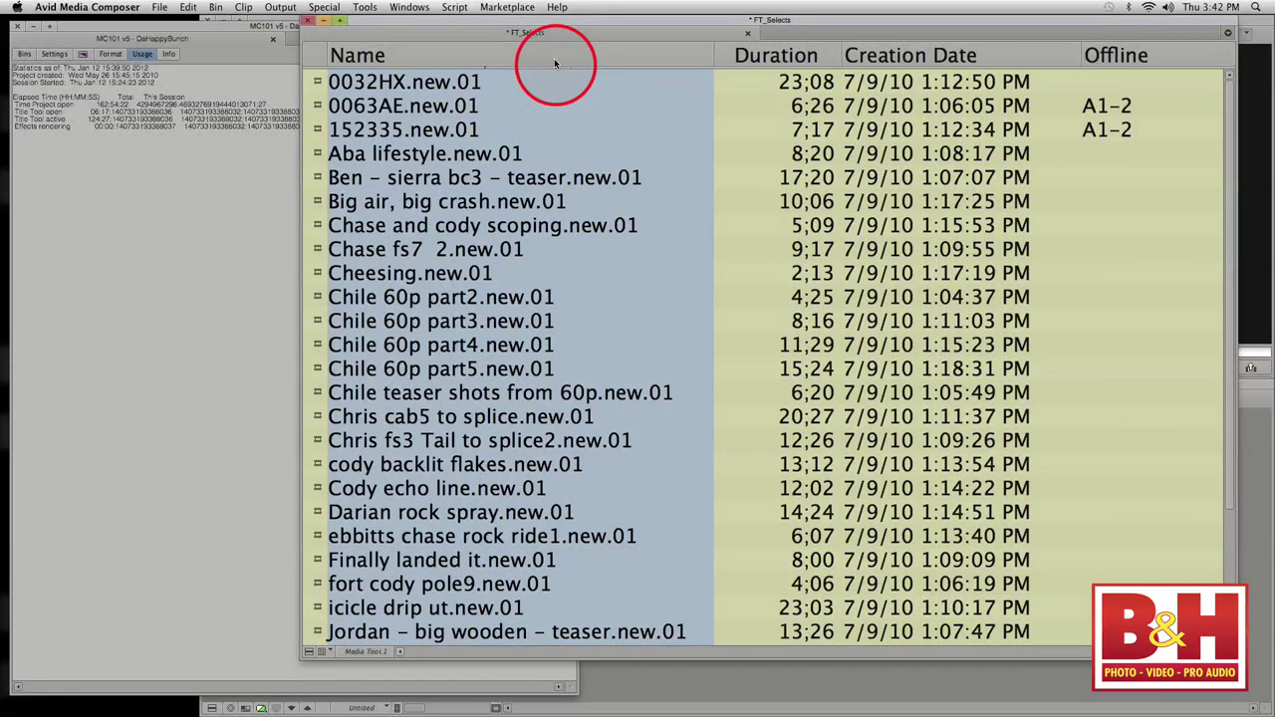
key("alt+super+e")
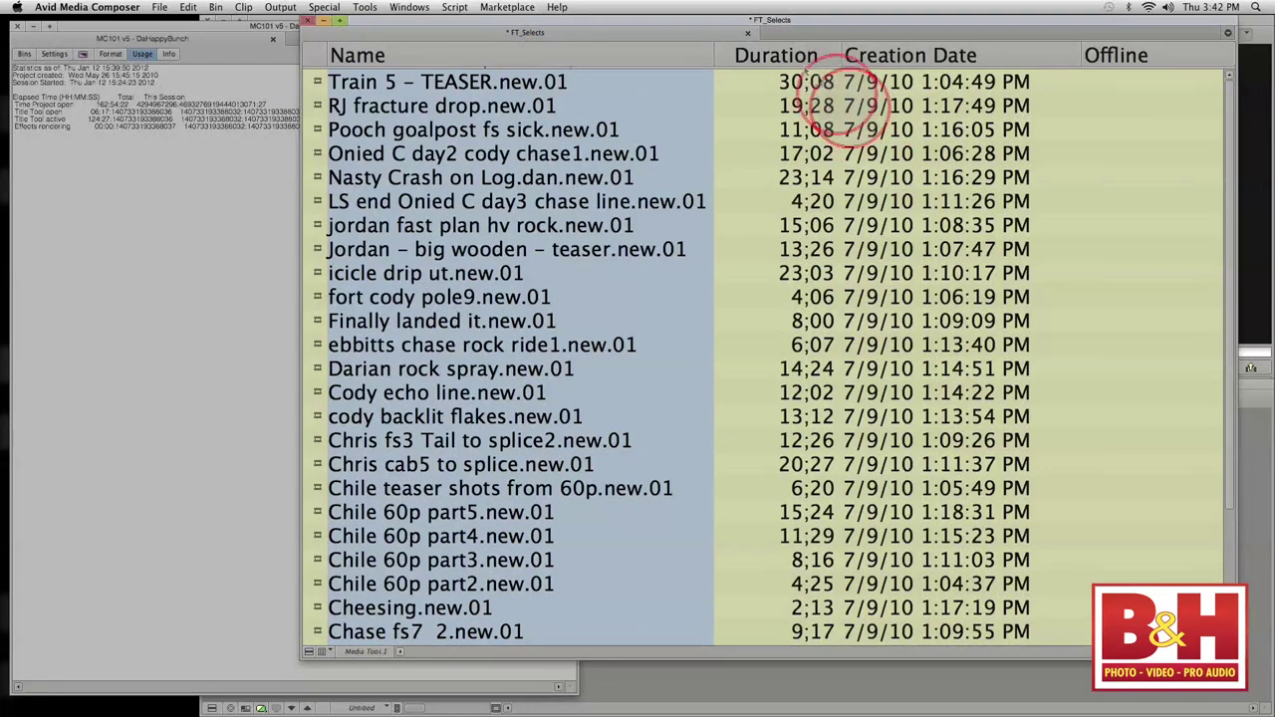
- Save the current column layout of the FT_Selects bin as a bin view named MYfavorite view
left_click_drag(771, 20, 652, 30)
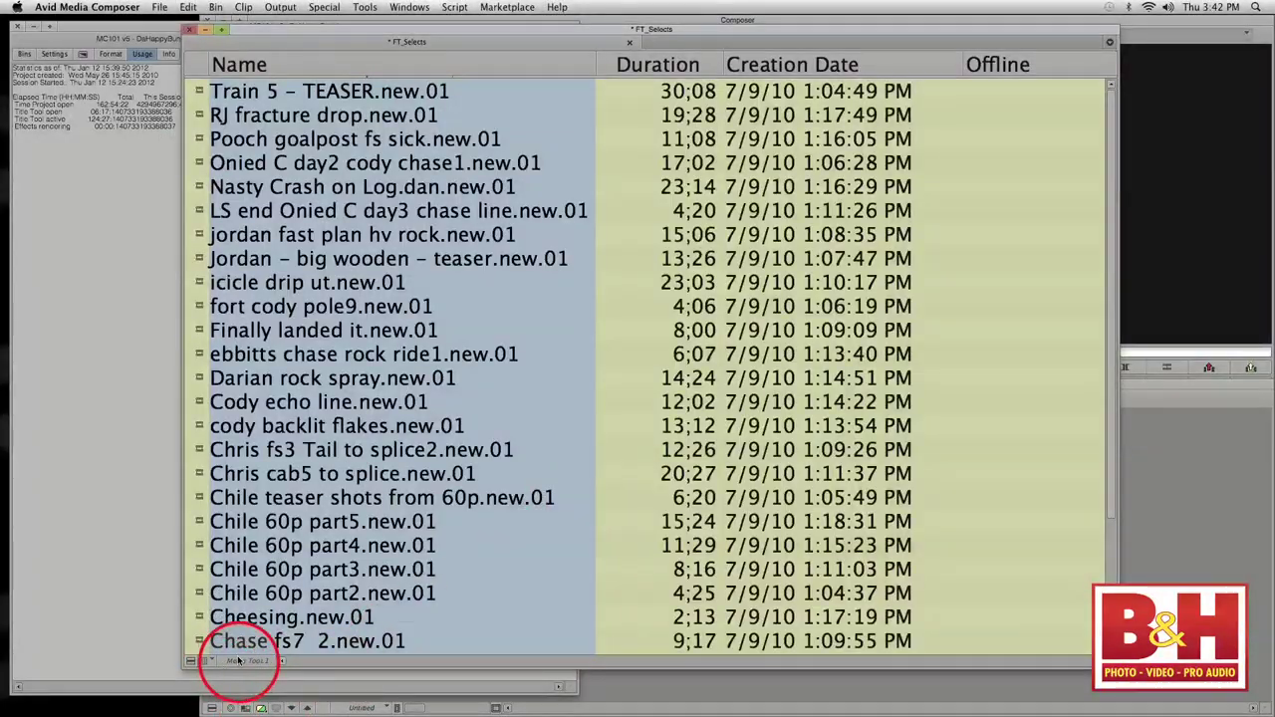
left_click(239, 661)
left_click(263, 649)
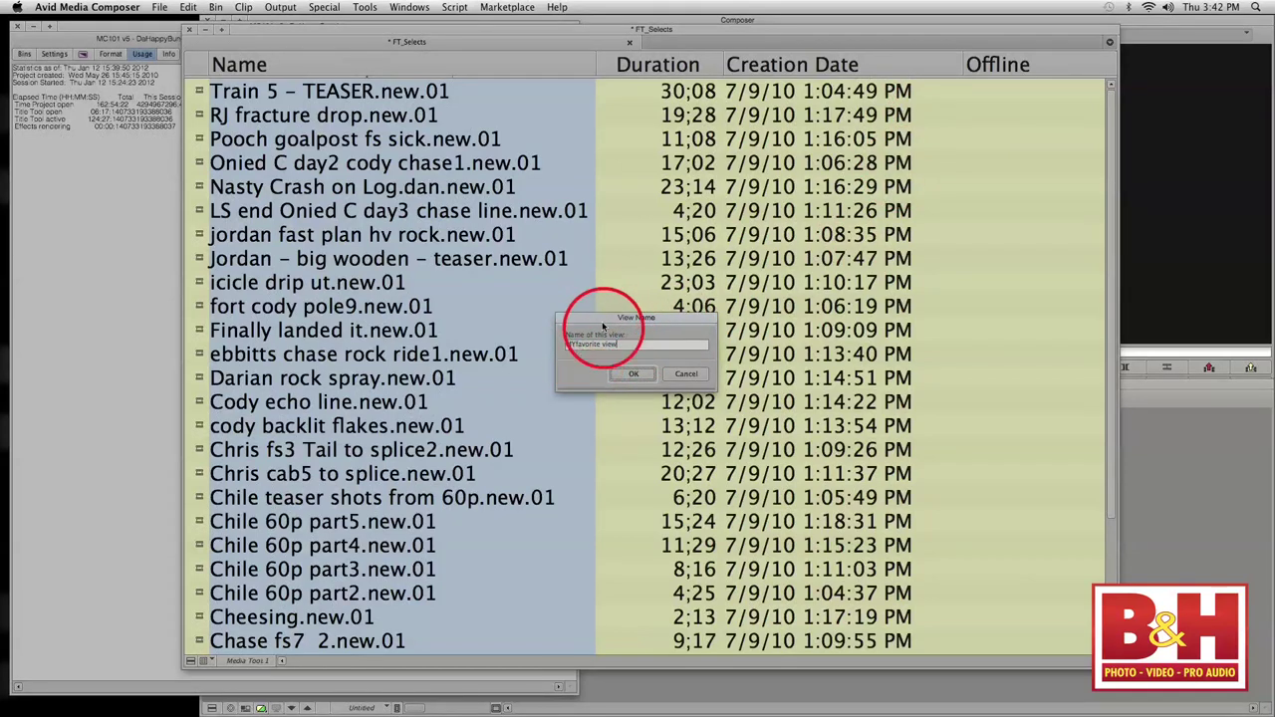
left_click(635, 376)
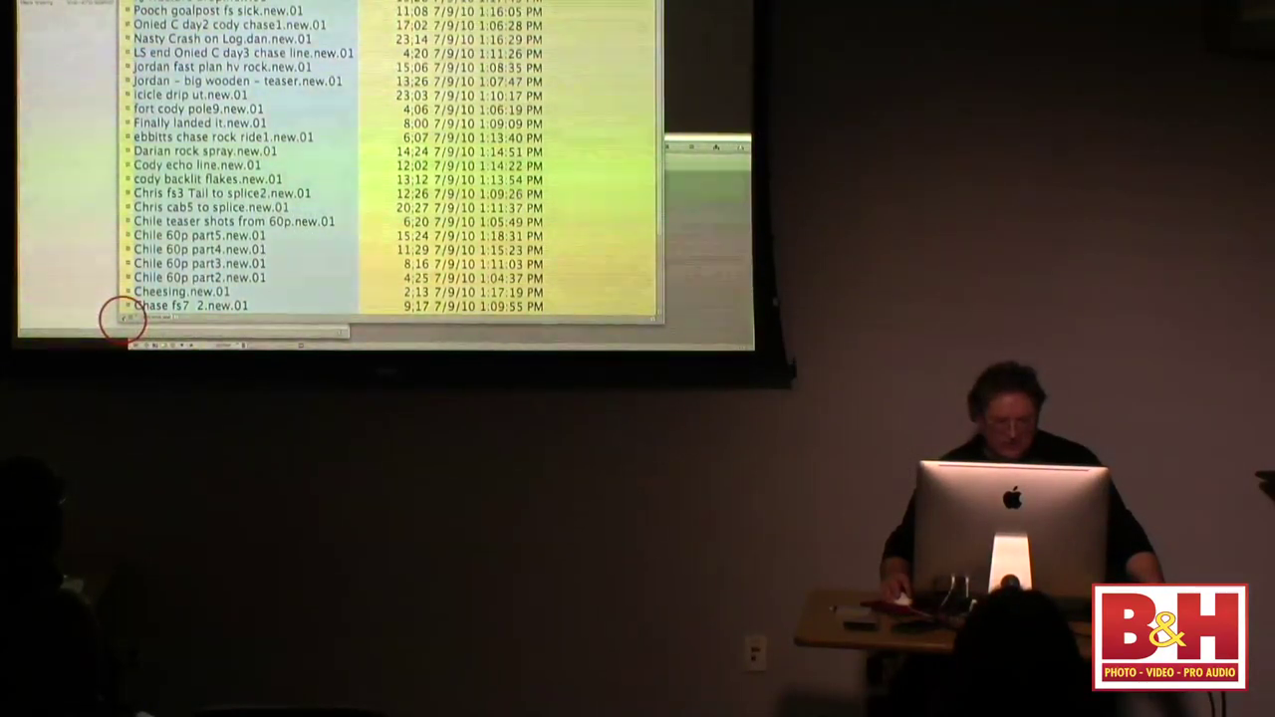
- Add the PAL column to the bin through its column selection
left_click(122, 317)
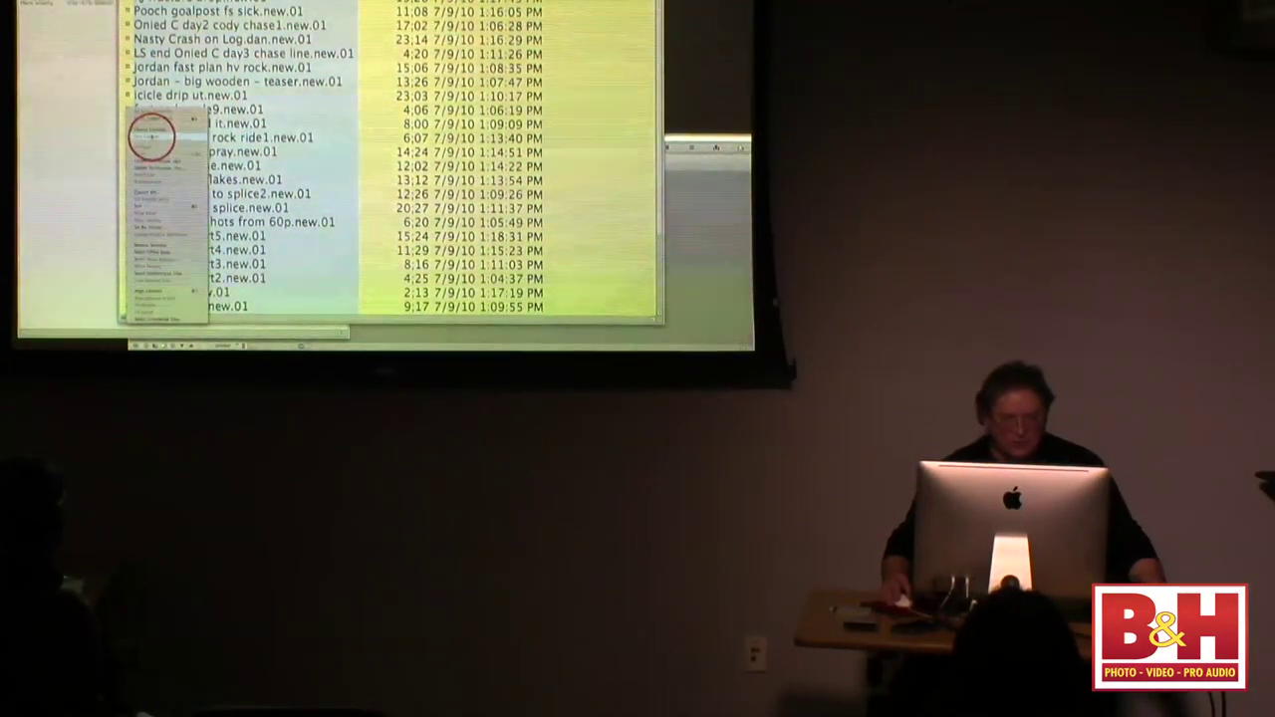
left_click(151, 133)
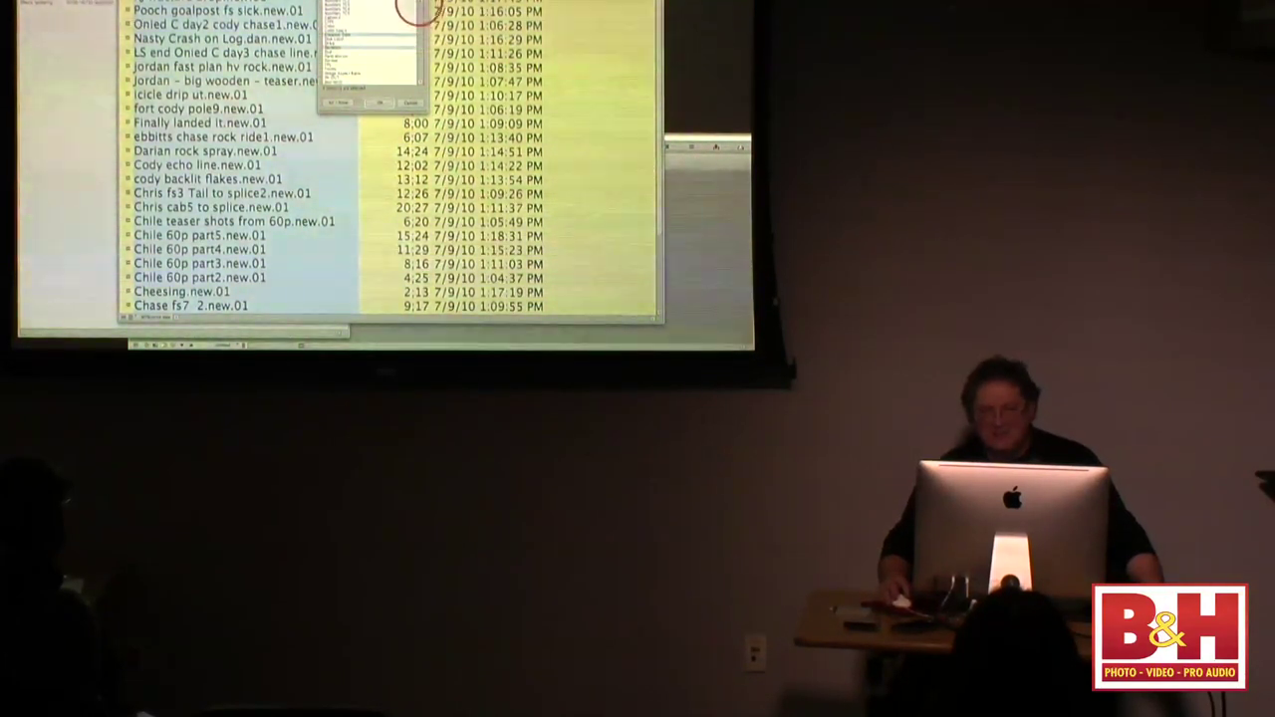
left_click_drag(420, 29, 419, 71)
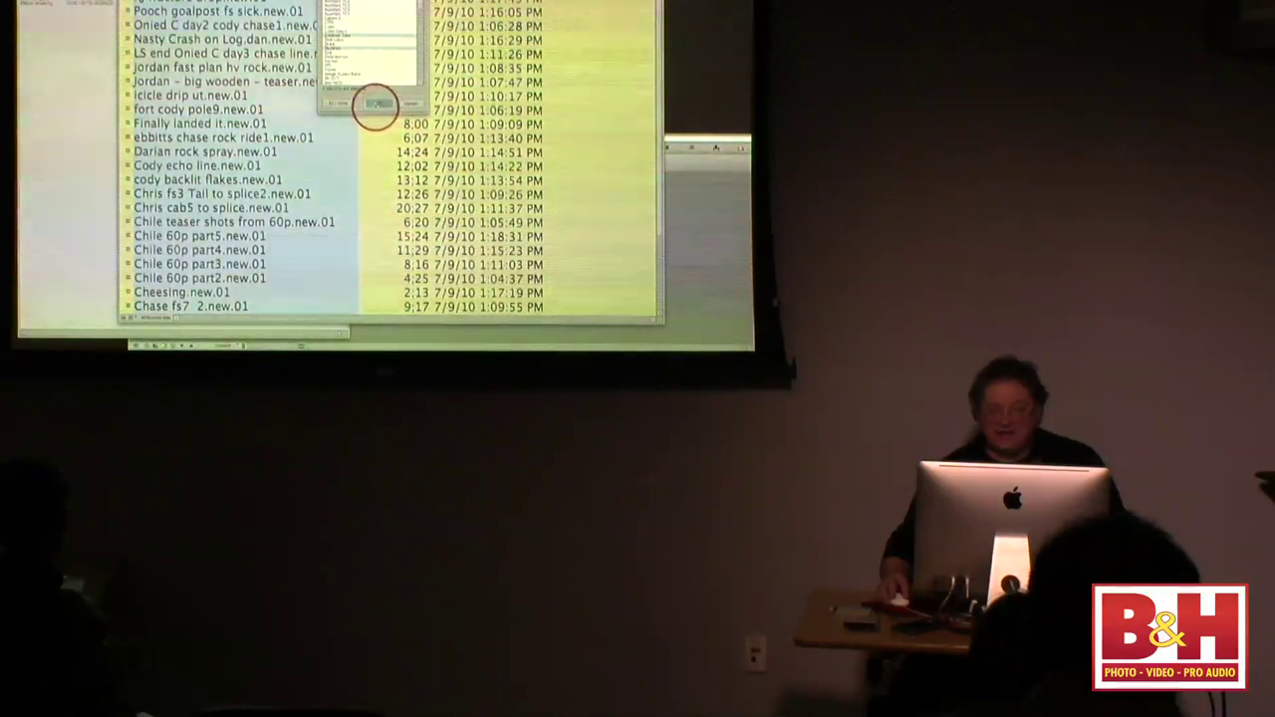
left_click(404, 103)
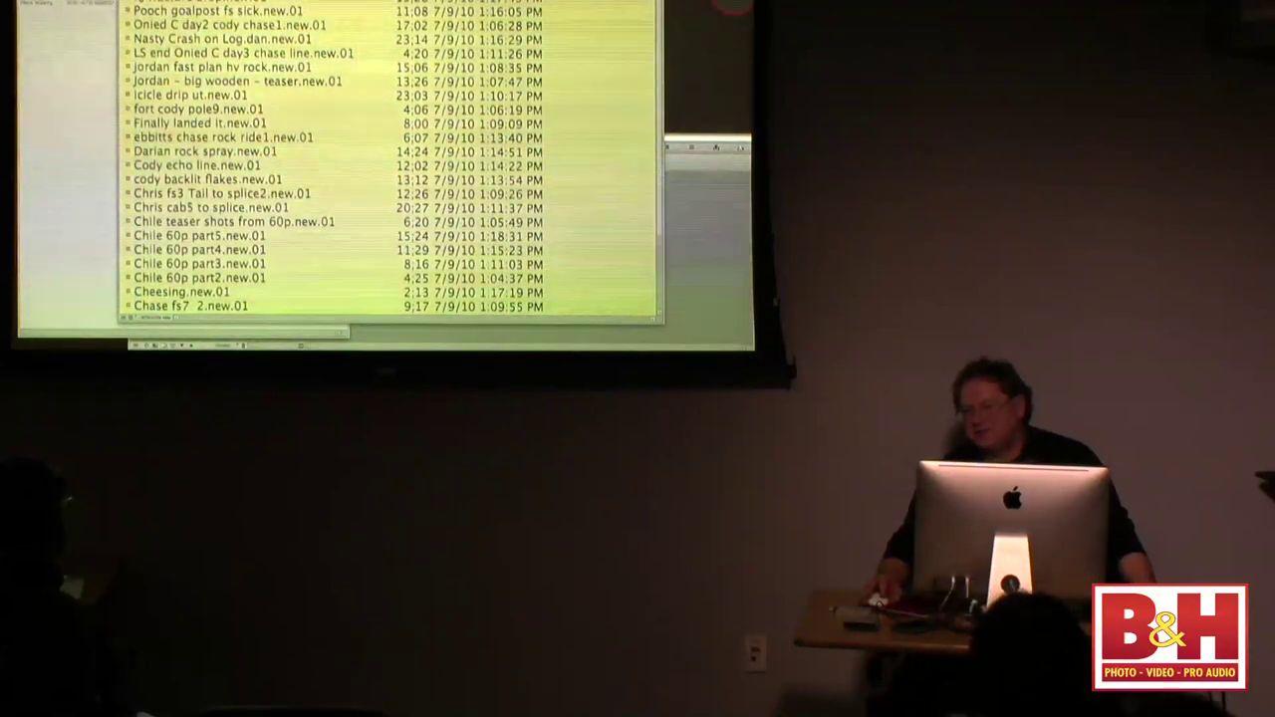
- Reposition and widen the FT_Selects bin window to fit the PAL column, and select that column
left_click_drag(637, 2, 576, 2)
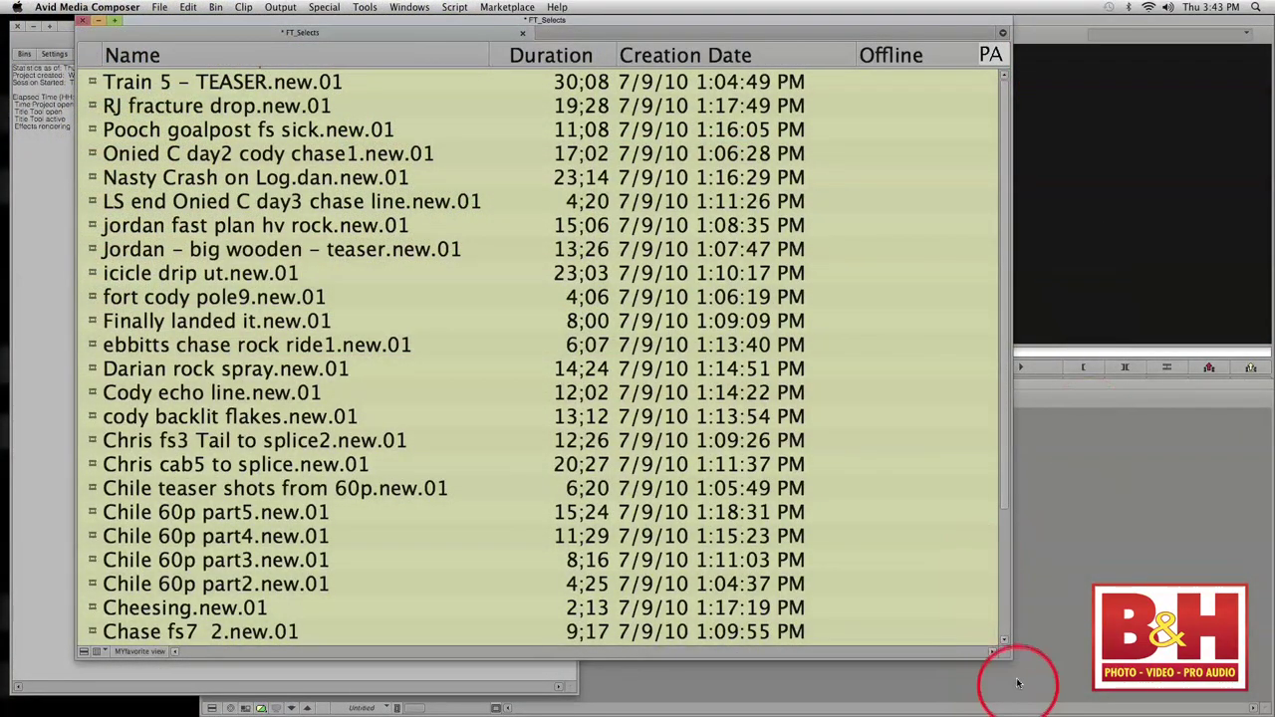
left_click_drag(1009, 658, 1120, 674)
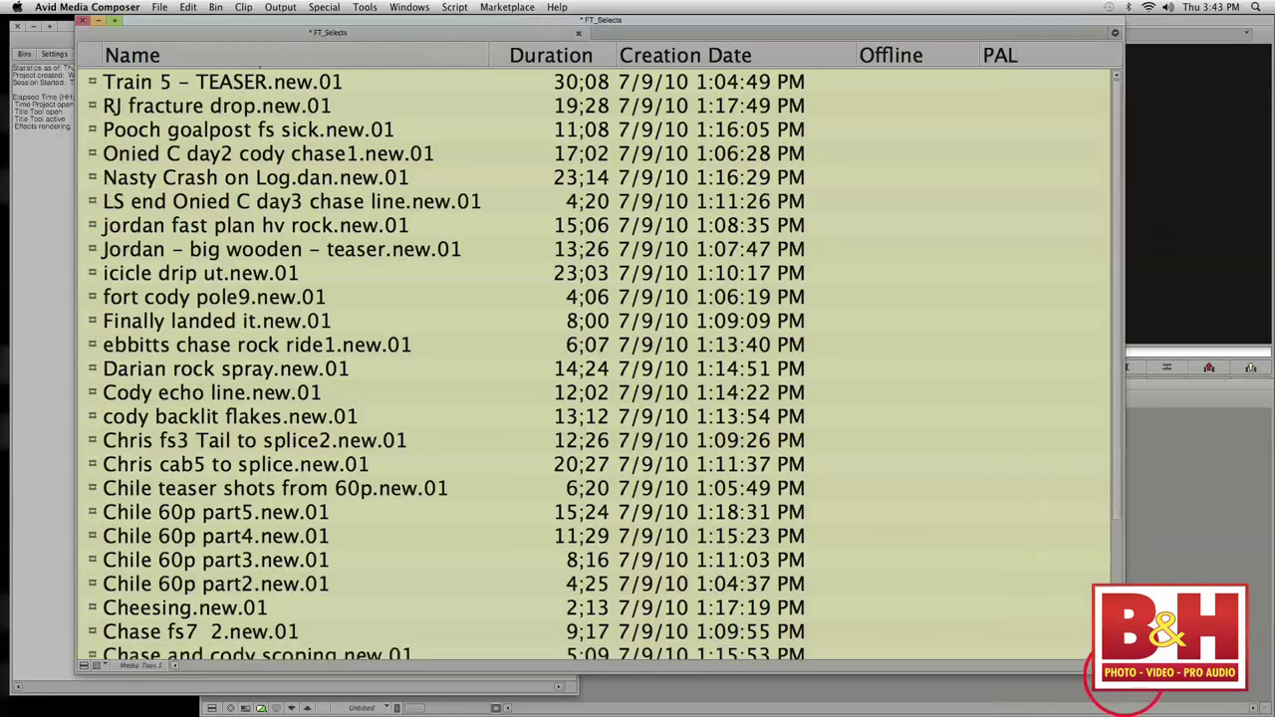
left_click(996, 54)
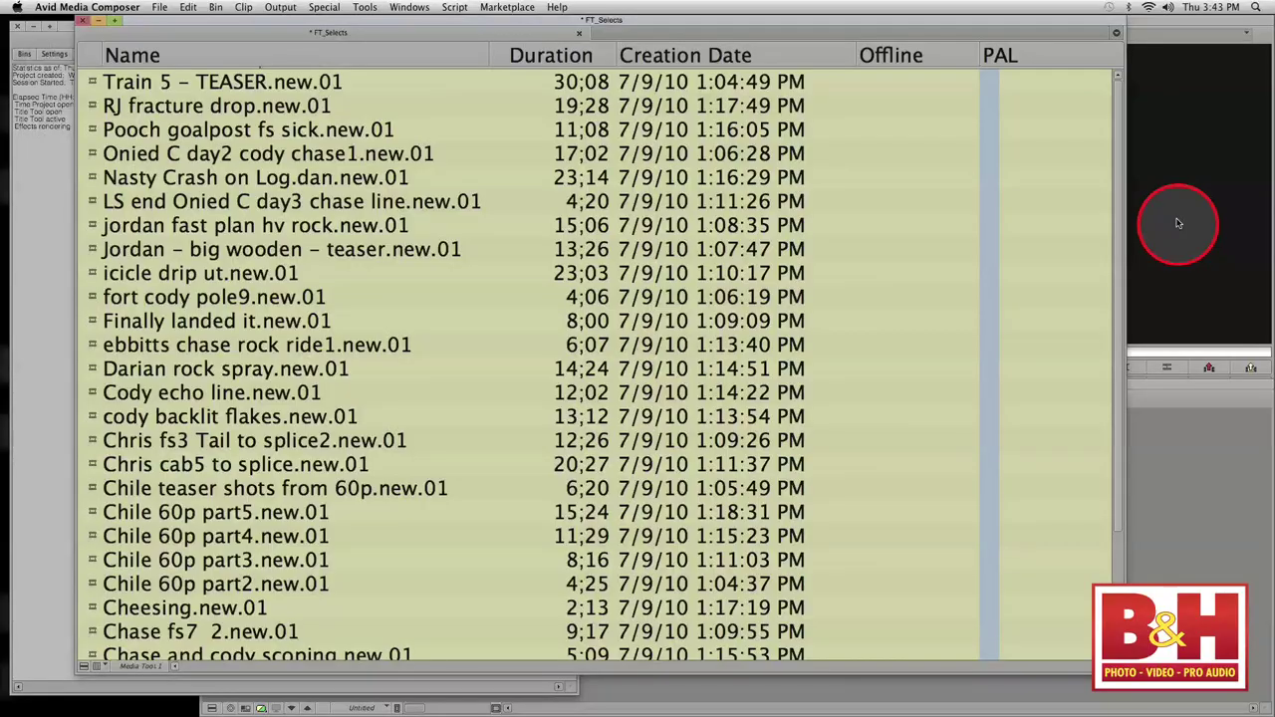
left_click(649, 30)
left_click_drag(678, 25, 813, 28)
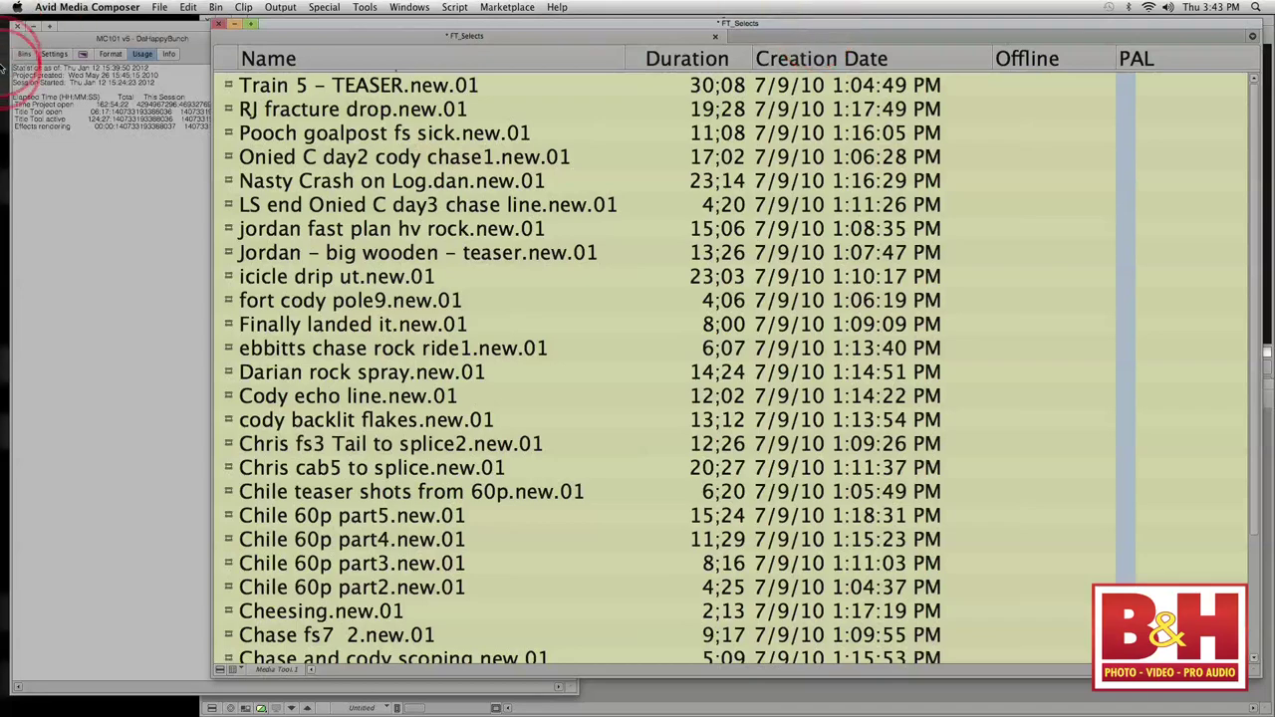
- Close the project and start a new one from the project selection to examine its available formats
left_click(67, 27)
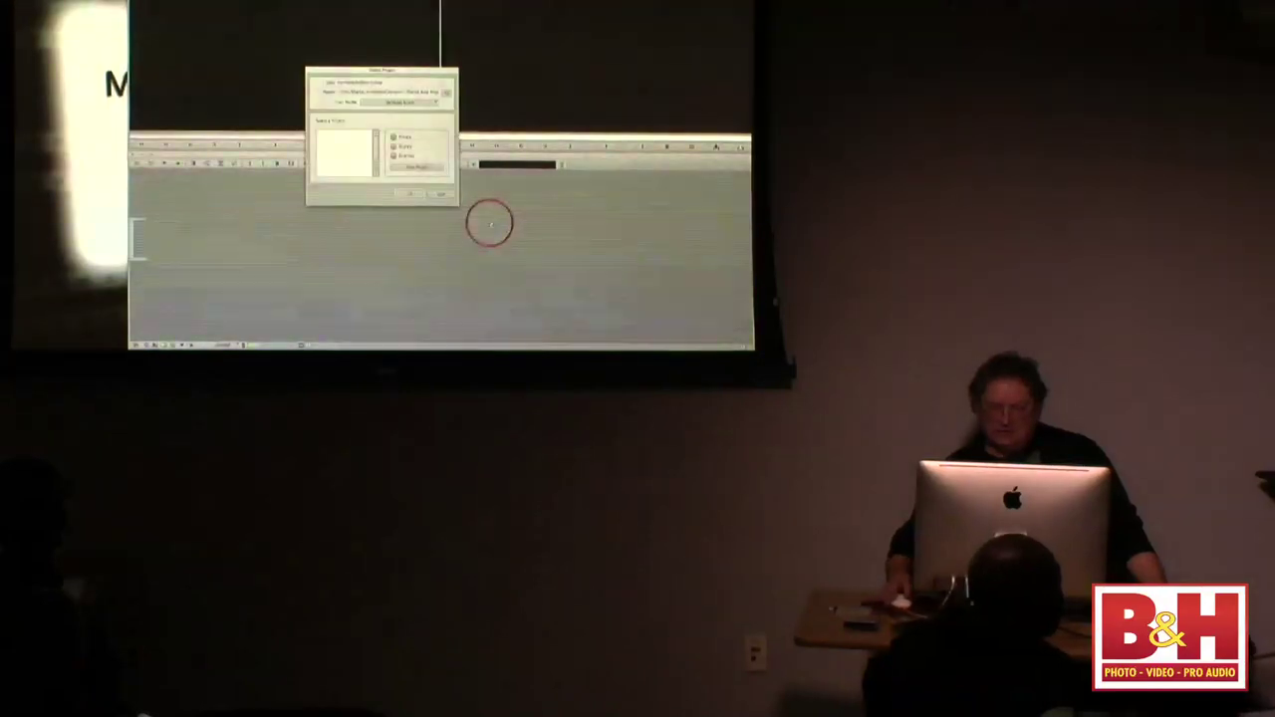
left_click(395, 147)
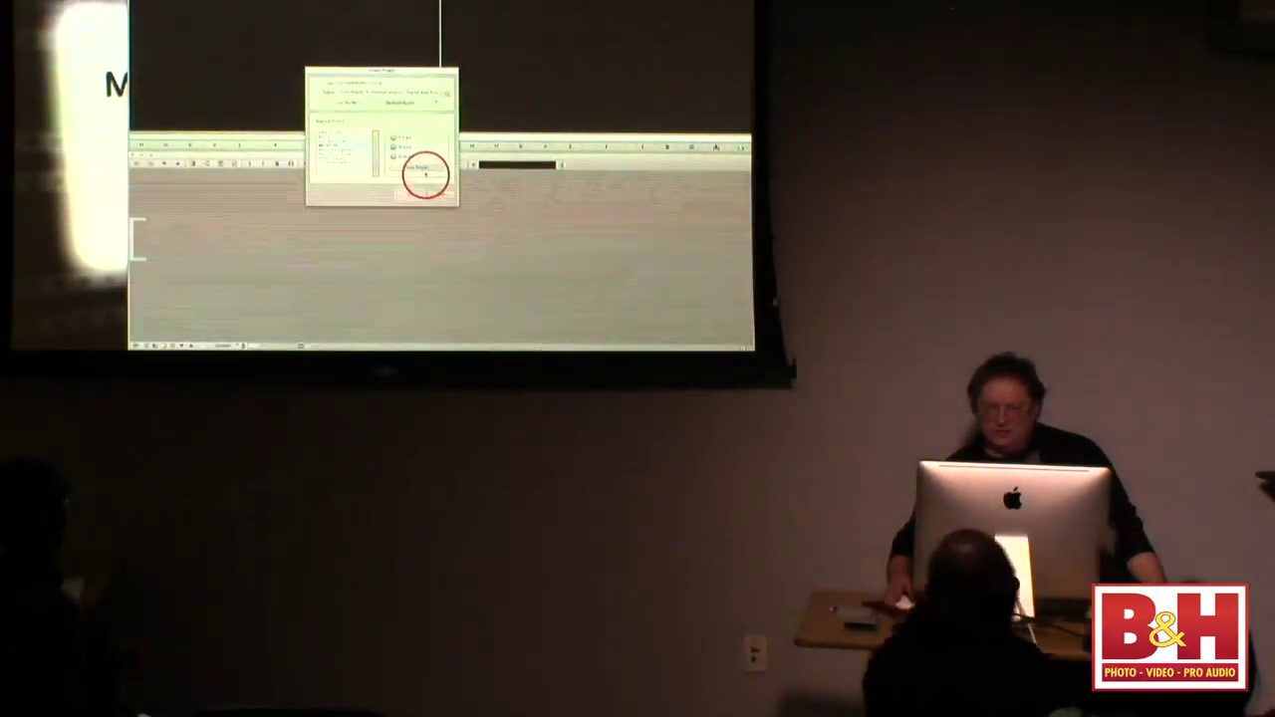
left_click(416, 166)
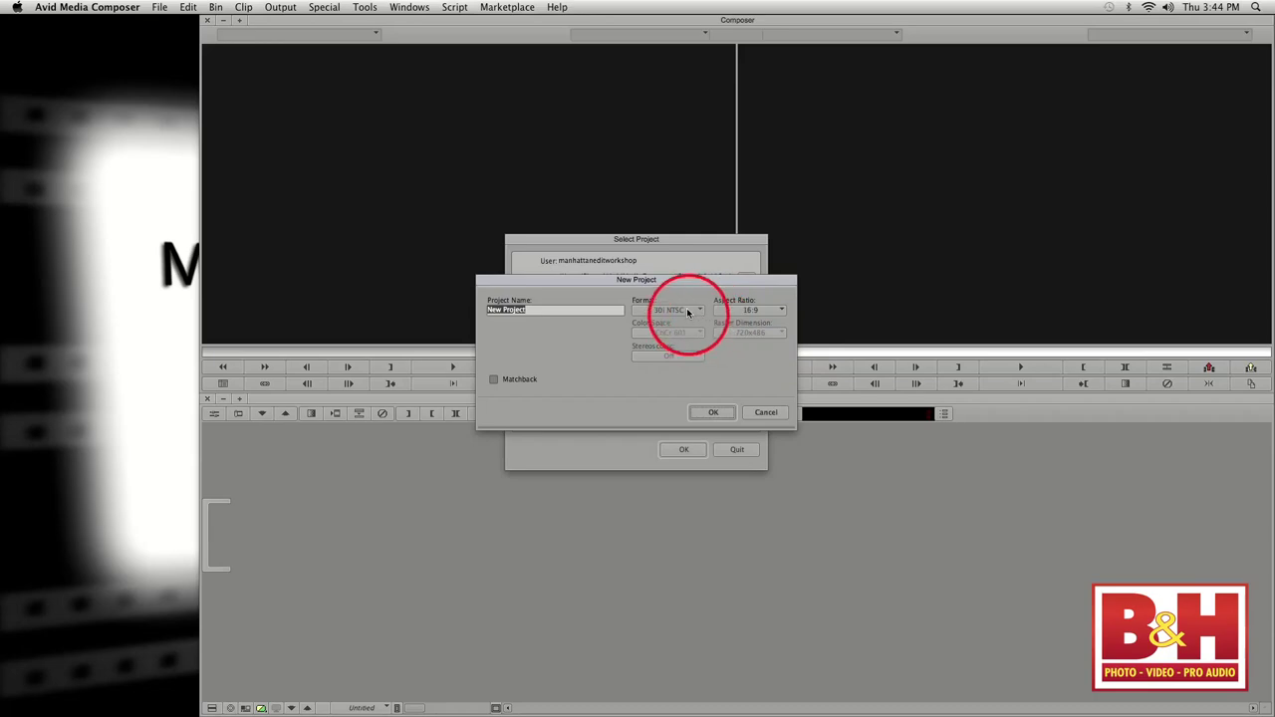
left_click(687, 312)
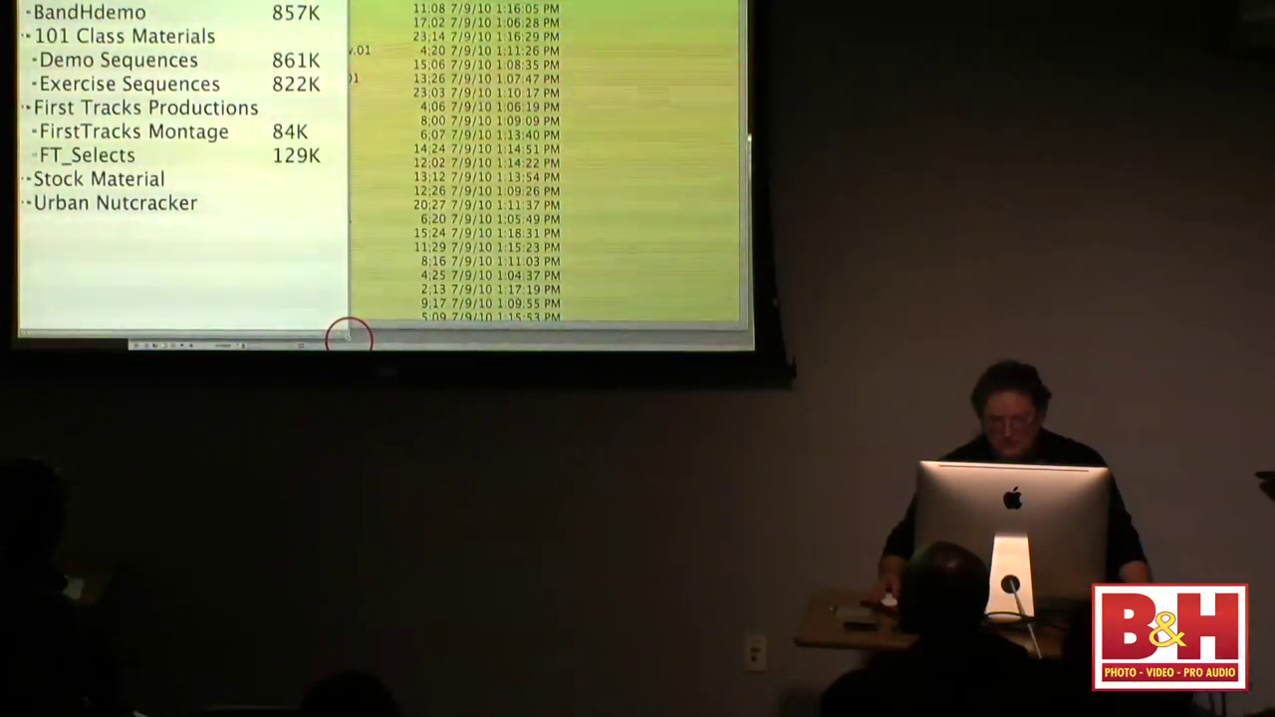
- Narrow the project window, switch the FT_Selects bin to Frame view and shift the bin window
left_click(339, 333)
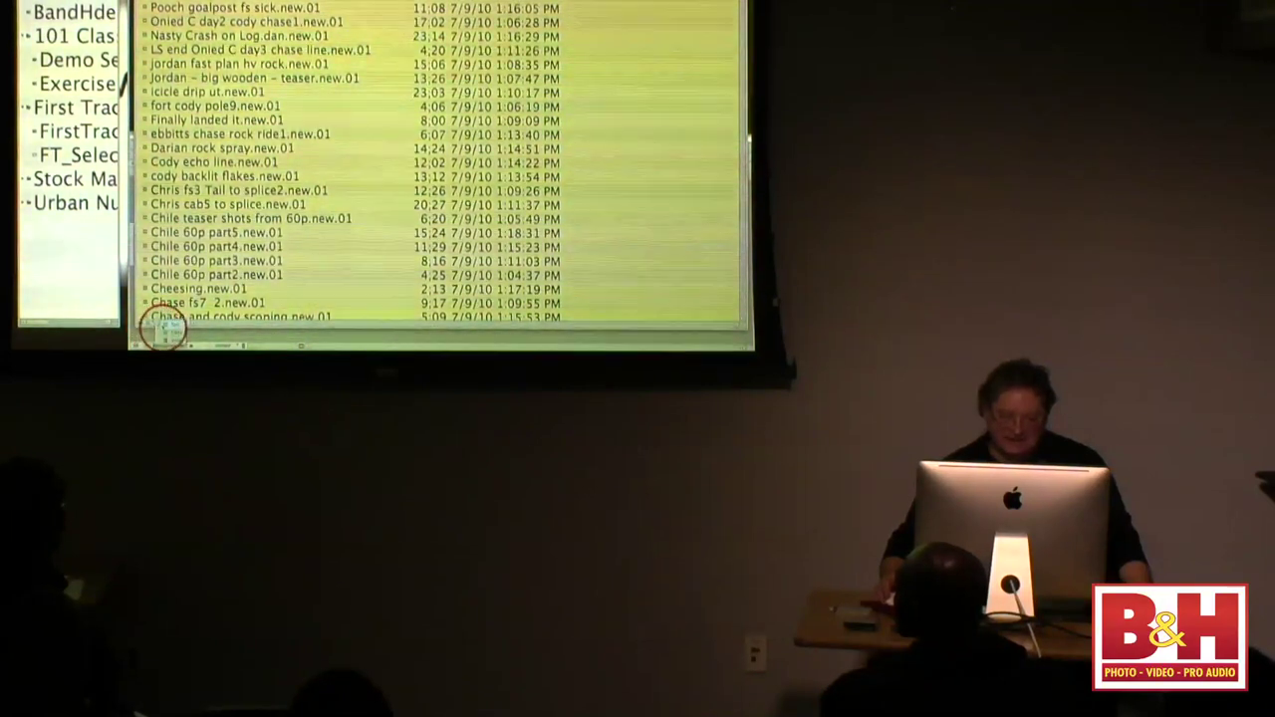
left_click(174, 336)
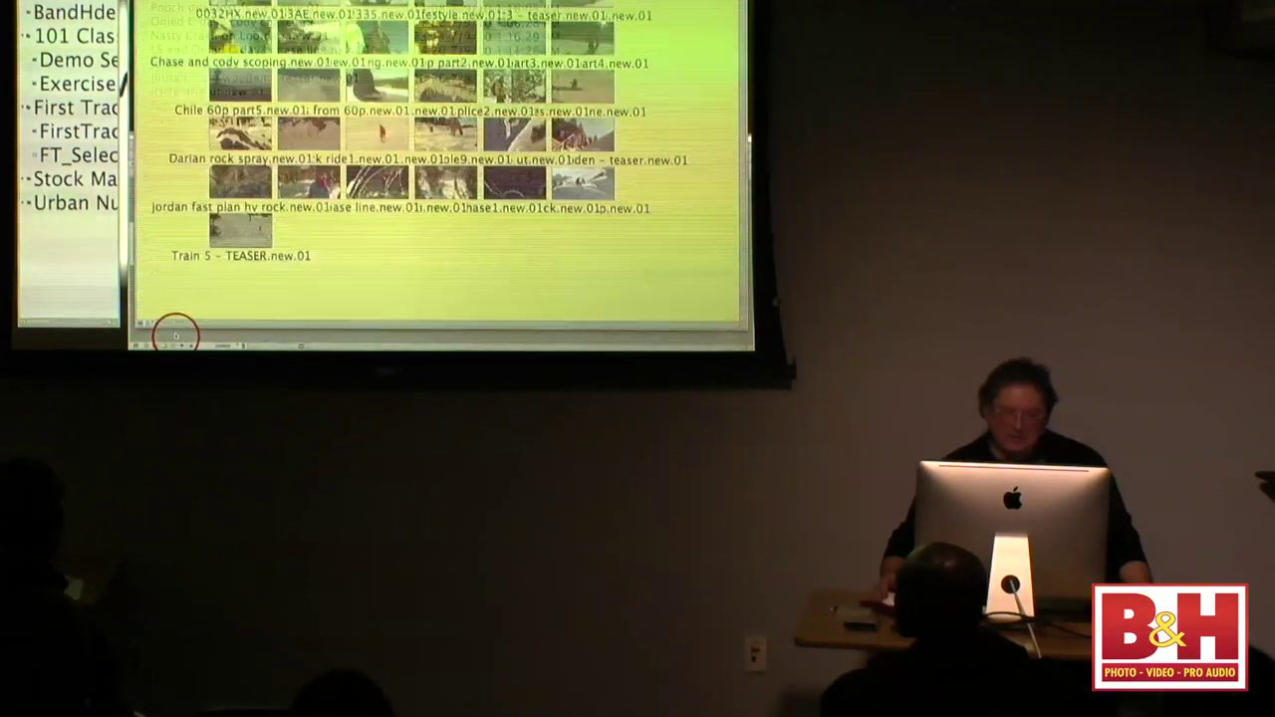
left_click_drag(611, 327, 591, 326)
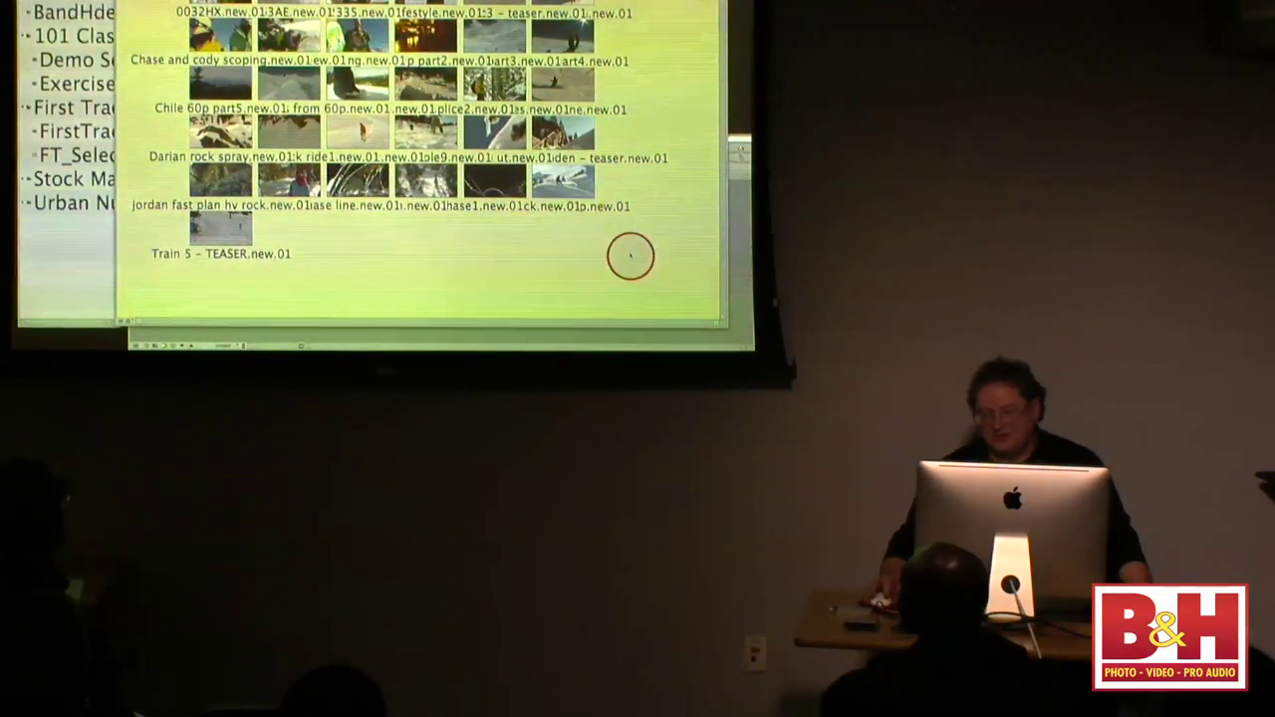
- Move a block of clip frames away from the others, and shift all frames below the first row farther down
left_click_drag(630, 253, 455, 157)
left_click_drag(479, 253, 182, 178)
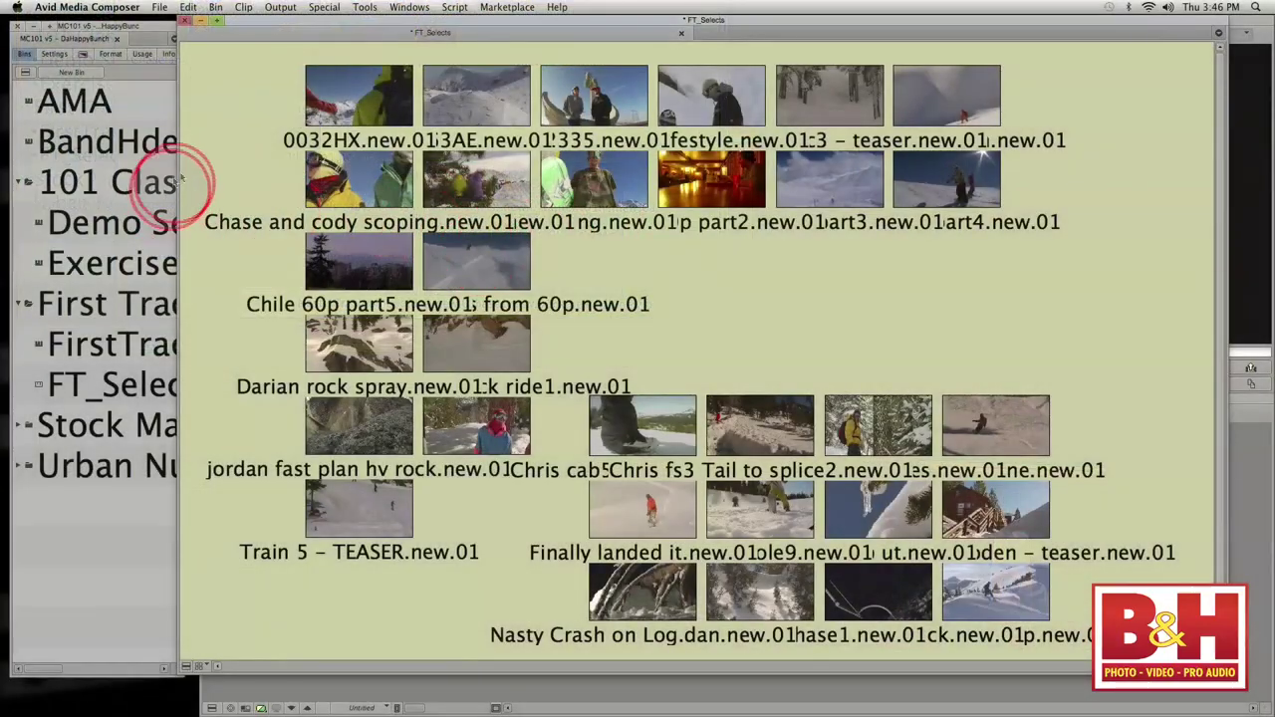
left_click_drag(277, 151, 1096, 657)
left_click(849, 209)
left_click_drag(849, 210, 856, 438)
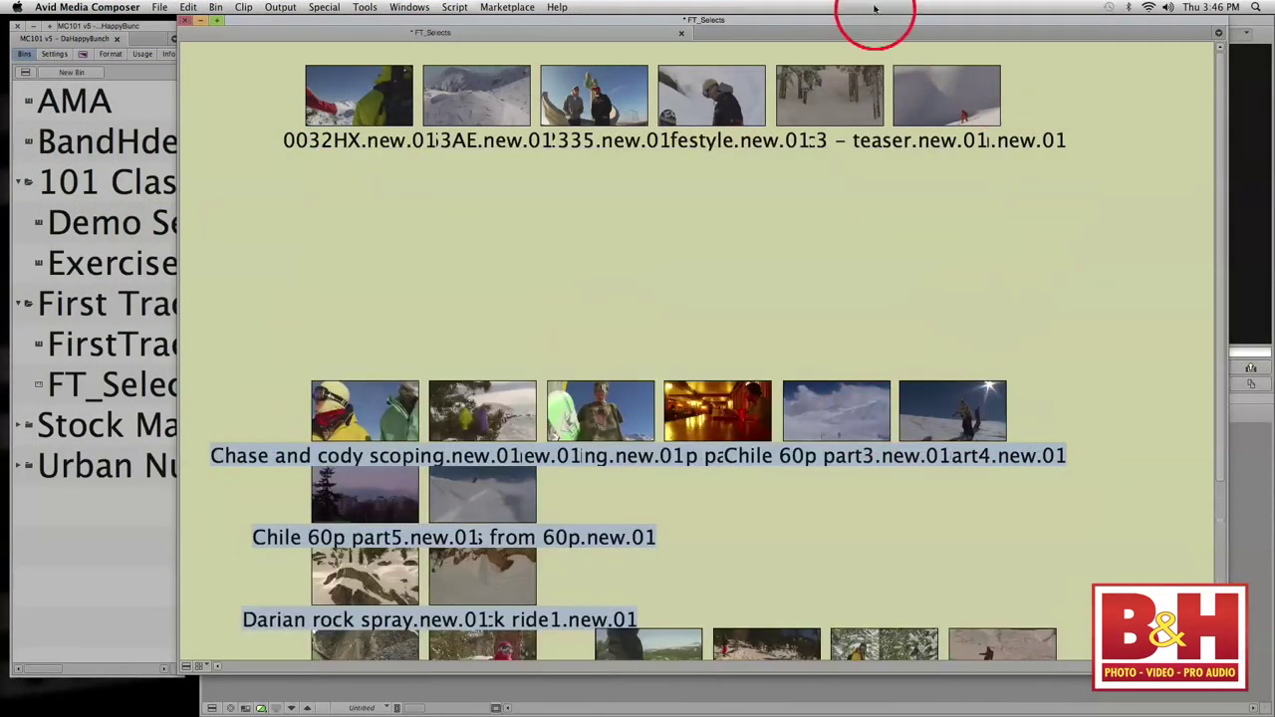
- Shrink the bin around its first row and arrange the Big air, Ben - sierra and Aba lifestyle frames in a second row
left_click_drag(872, 20, 702, 20)
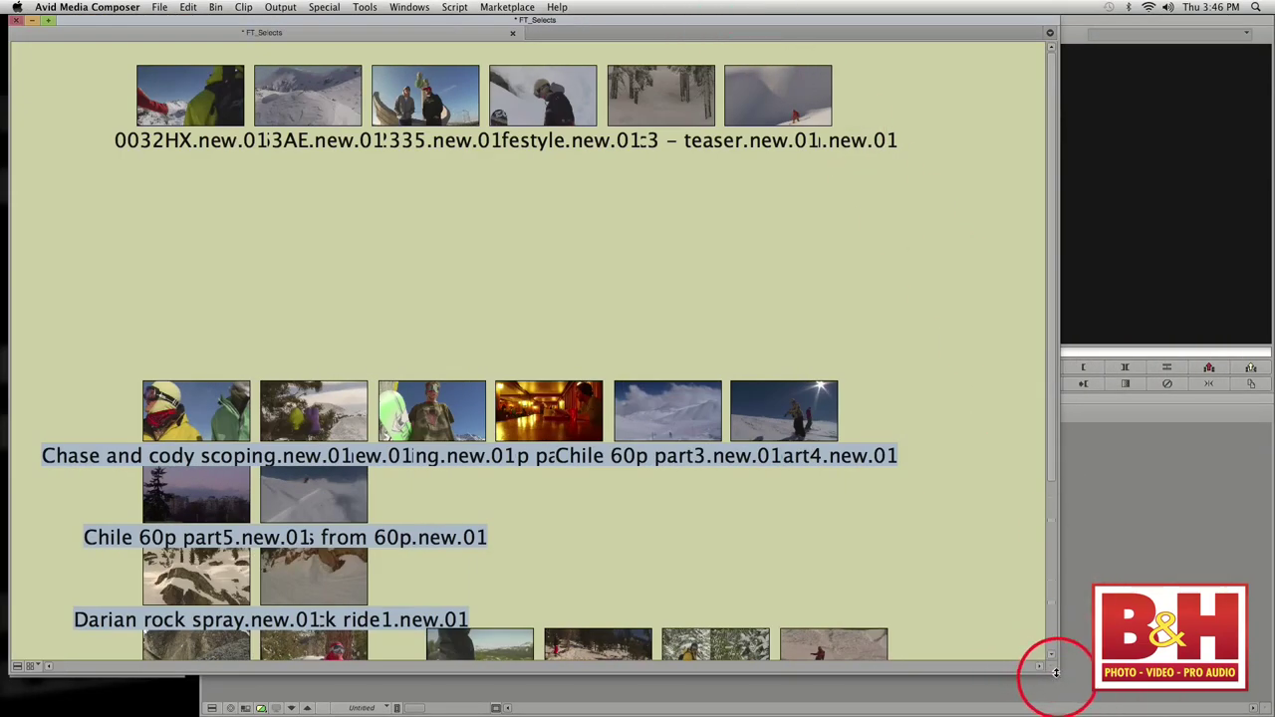
left_click_drag(1058, 672, 916, 304)
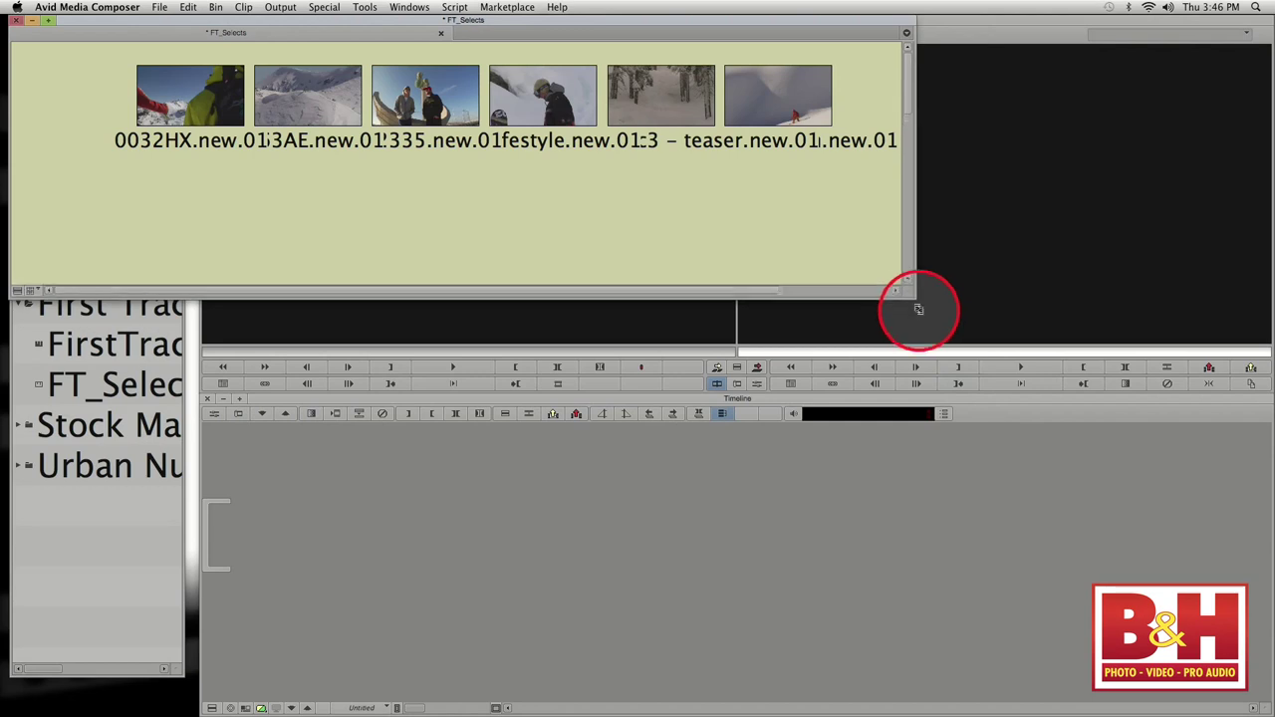
left_click_drag(803, 109, 184, 199)
left_click_drag(618, 129, 301, 205)
left_click_drag(545, 120, 464, 216)
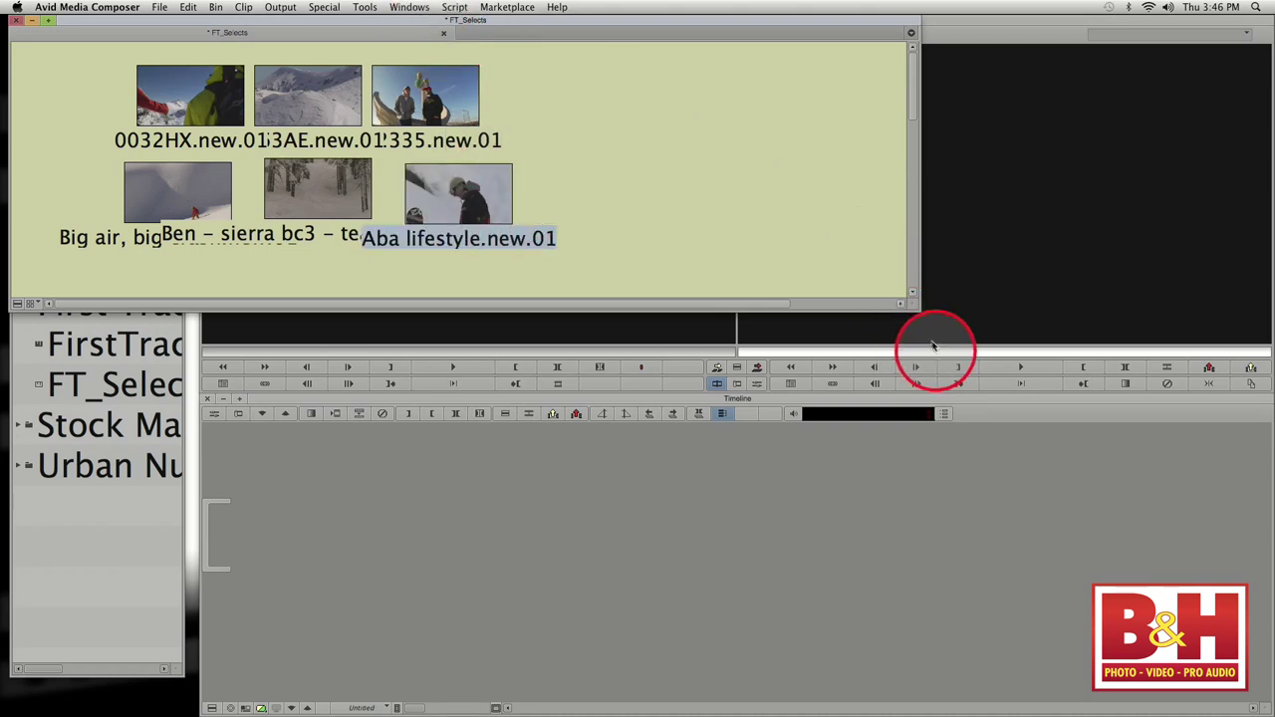
left_click_drag(928, 334, 947, 360)
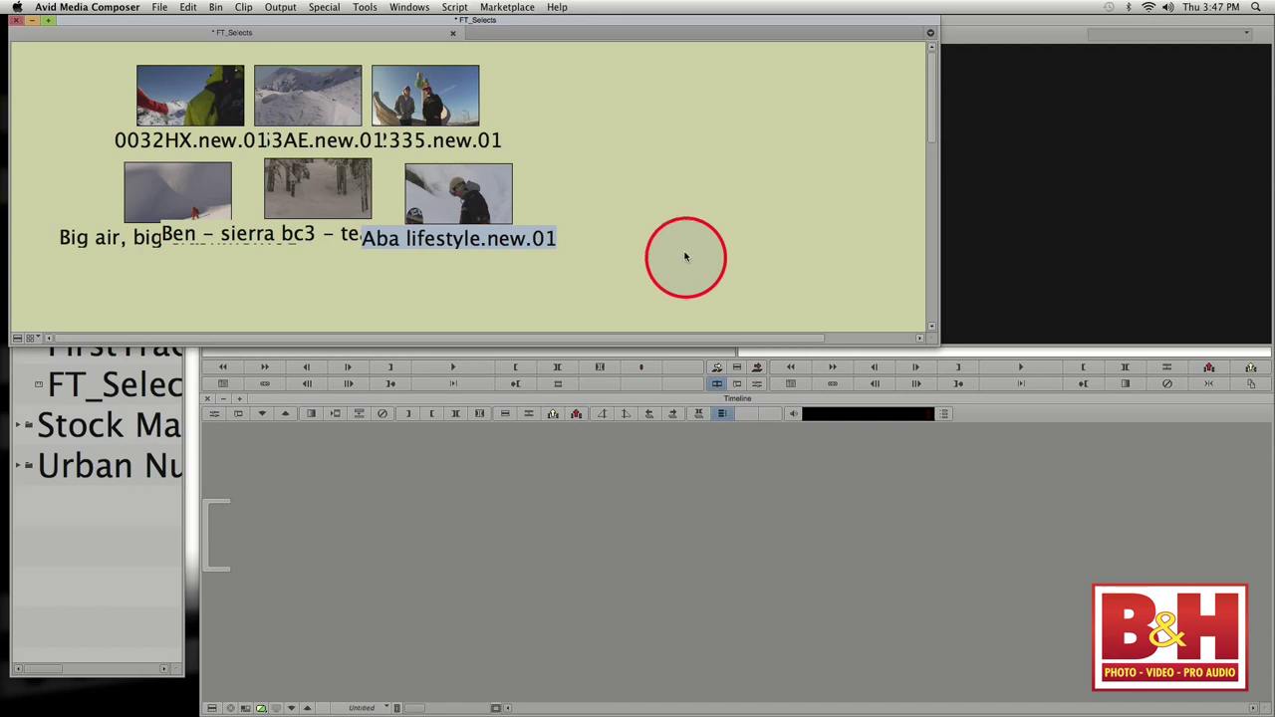
- Open the FCP for my friends Keyboard setting, examine its key layout and return to the FT_Selects bin
left_click_drag(81, 62, 781, 277)
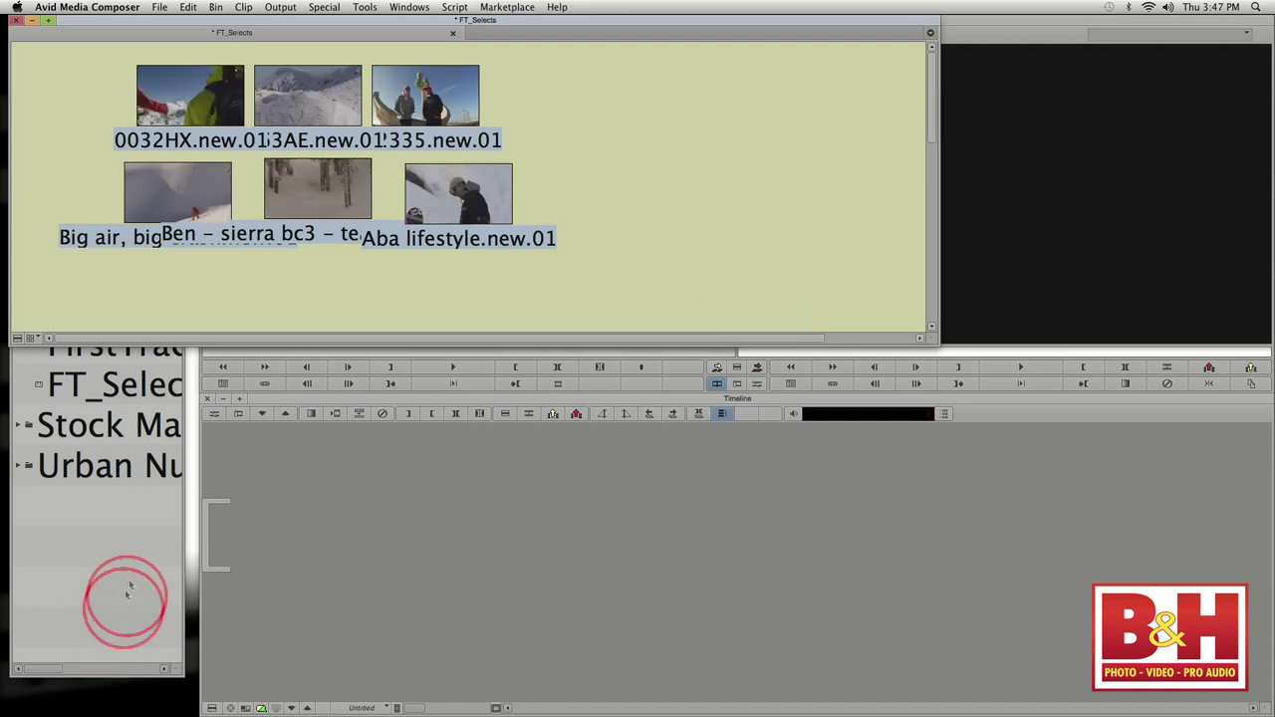
left_click(149, 538)
left_click(52, 57)
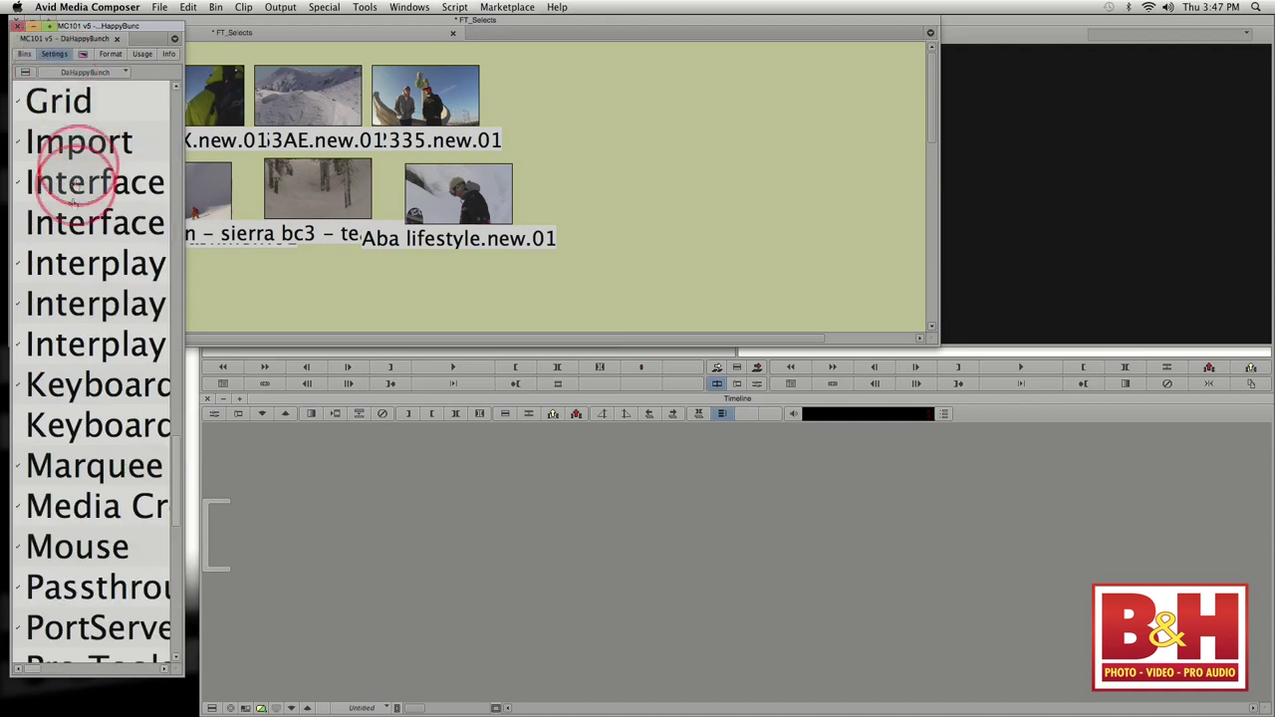
scroll(72, 241, "down", 6)
double_click(72, 98)
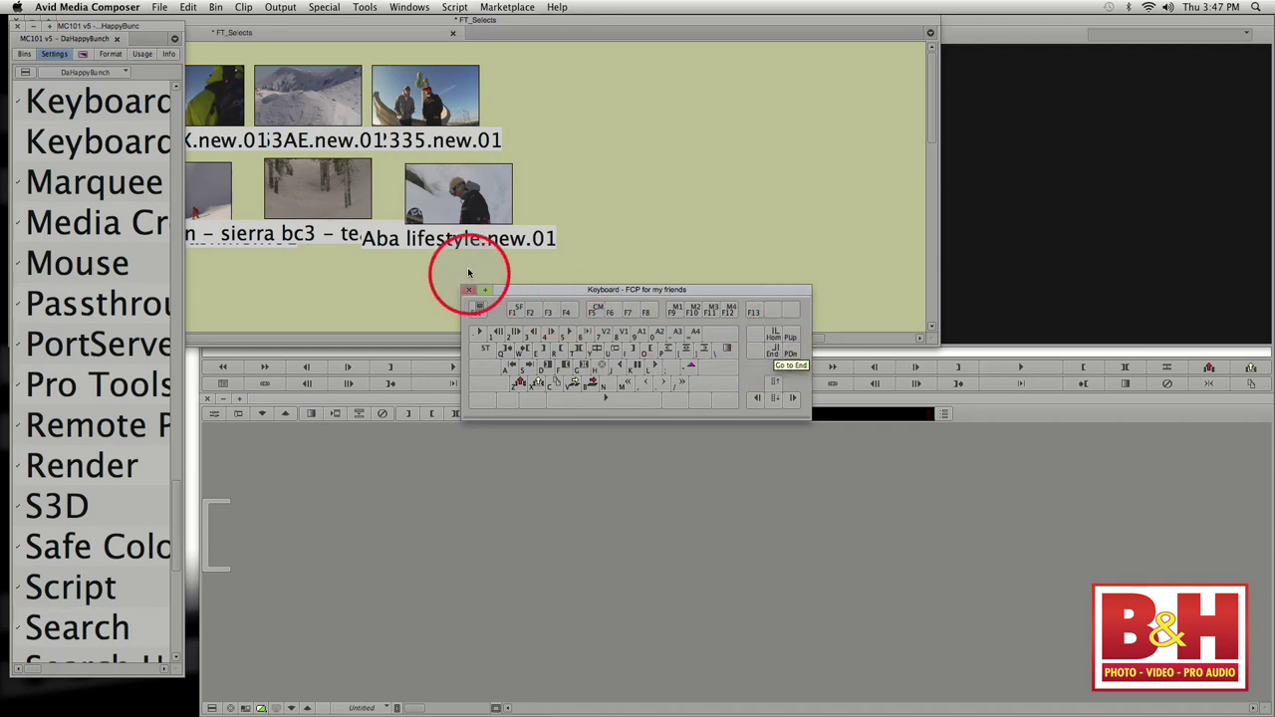
left_click(631, 233)
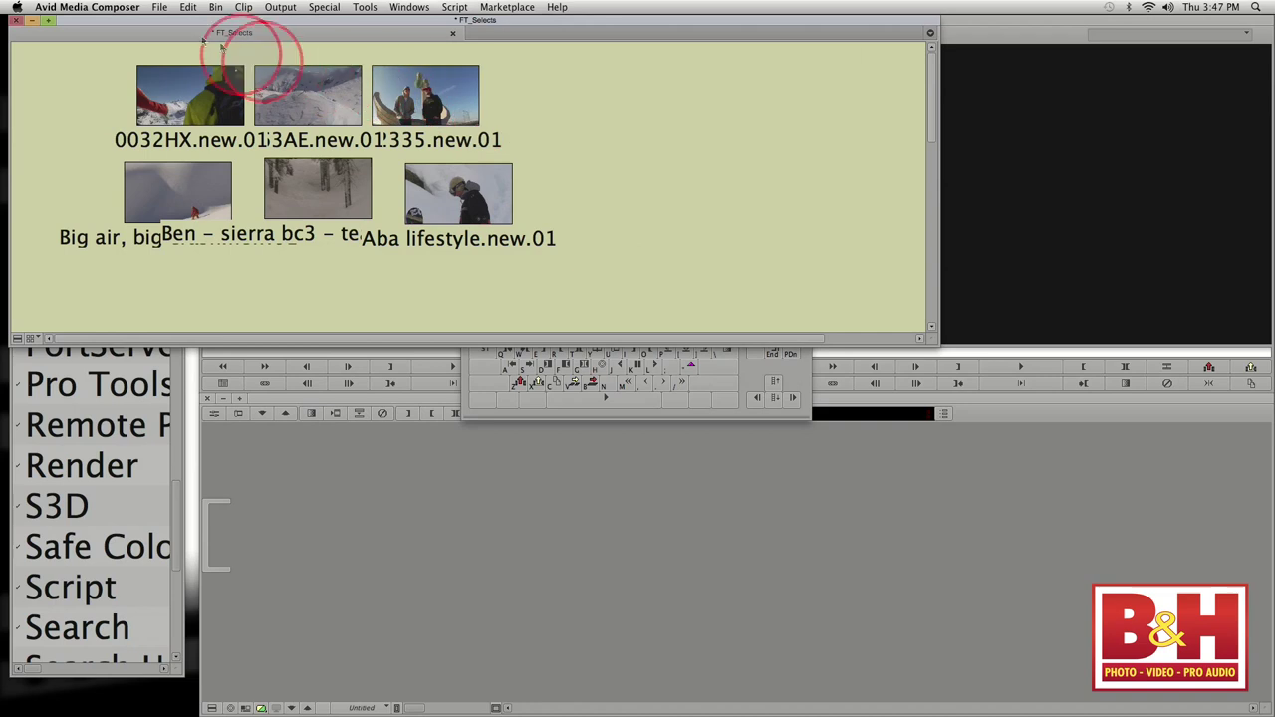
- Select all six clip frames, play them forward simultaneously in the bin and deselect them
left_click_drag(71, 58, 688, 292)
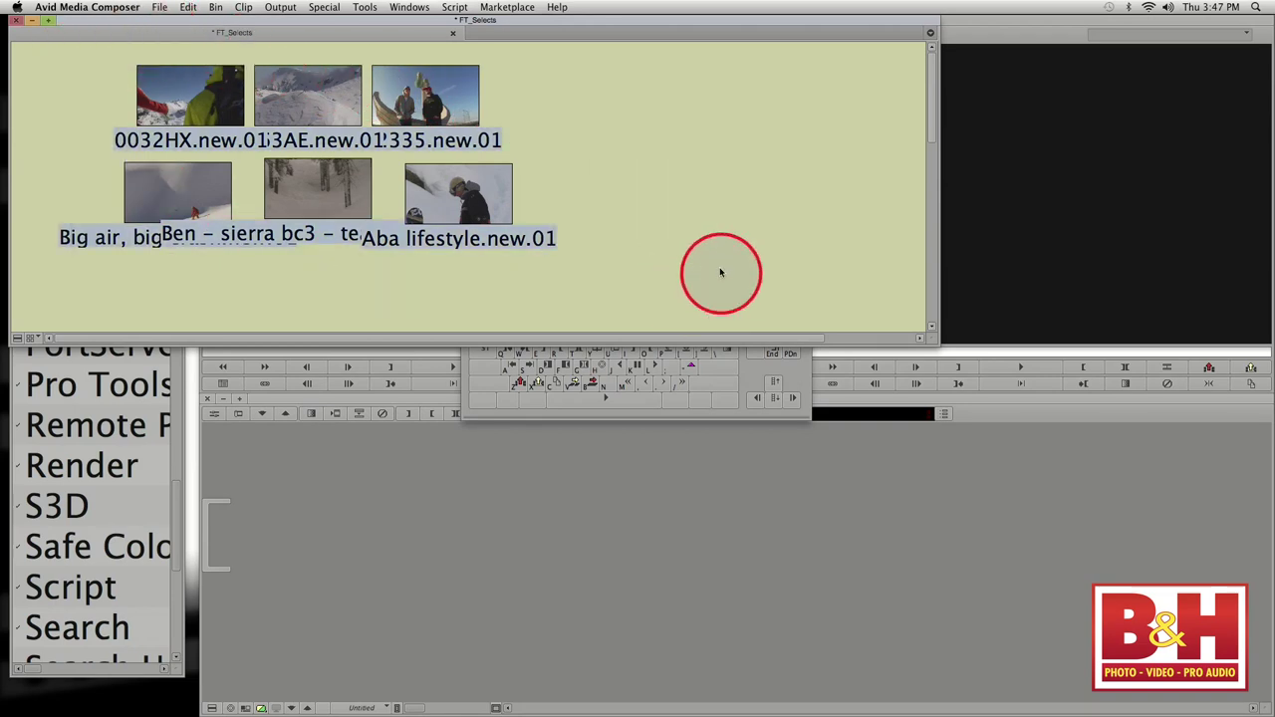
key("l")
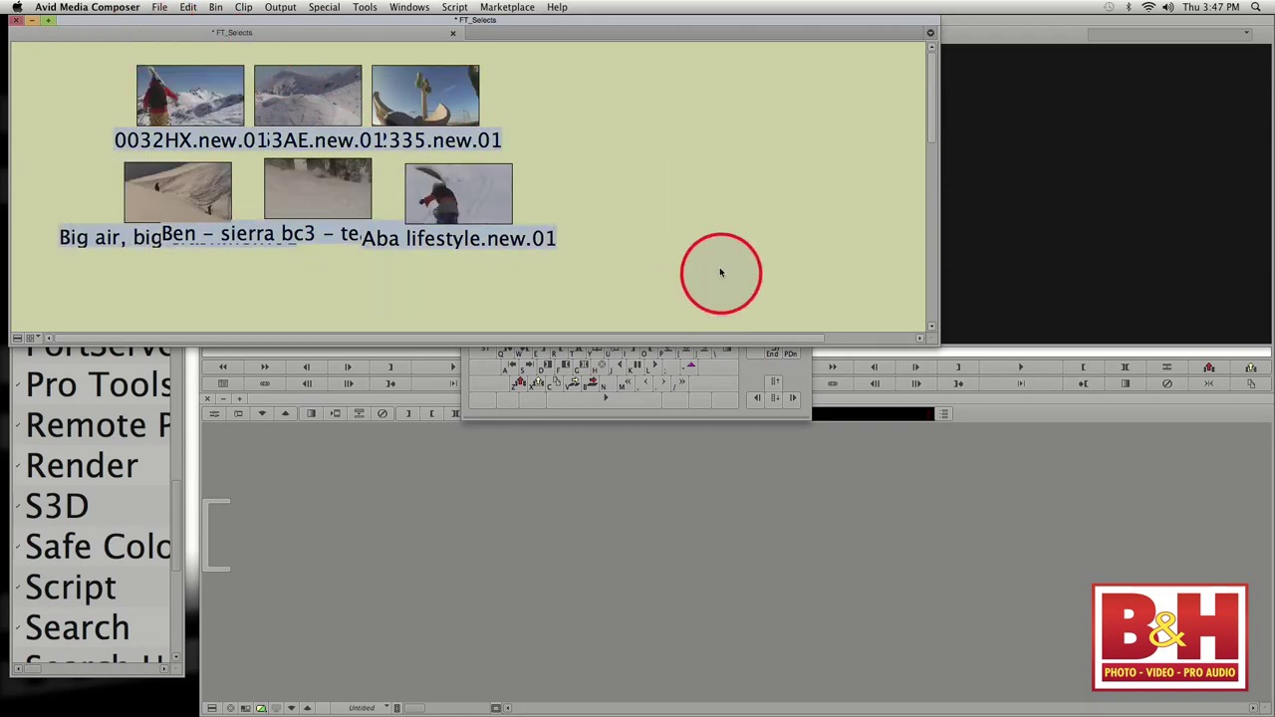
left_click(752, 266)
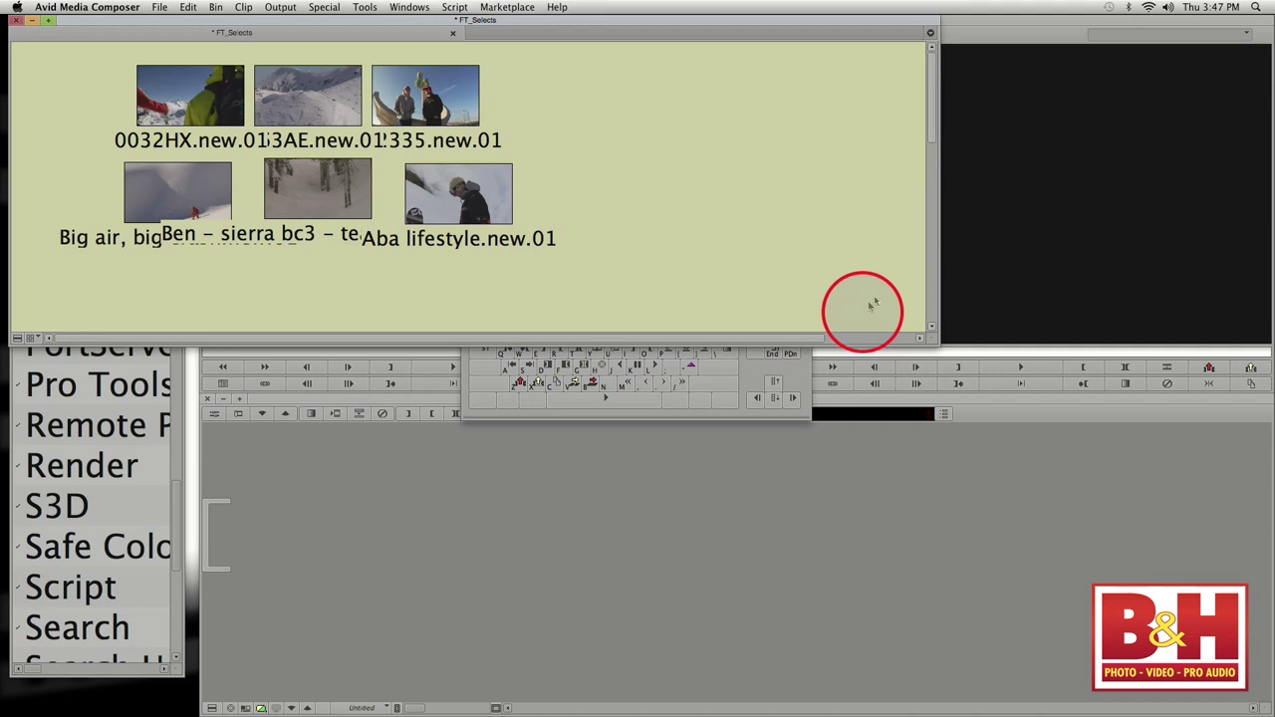
- Play the 0032HX clip forward in its bin frame and deselect it
left_click(186, 100)
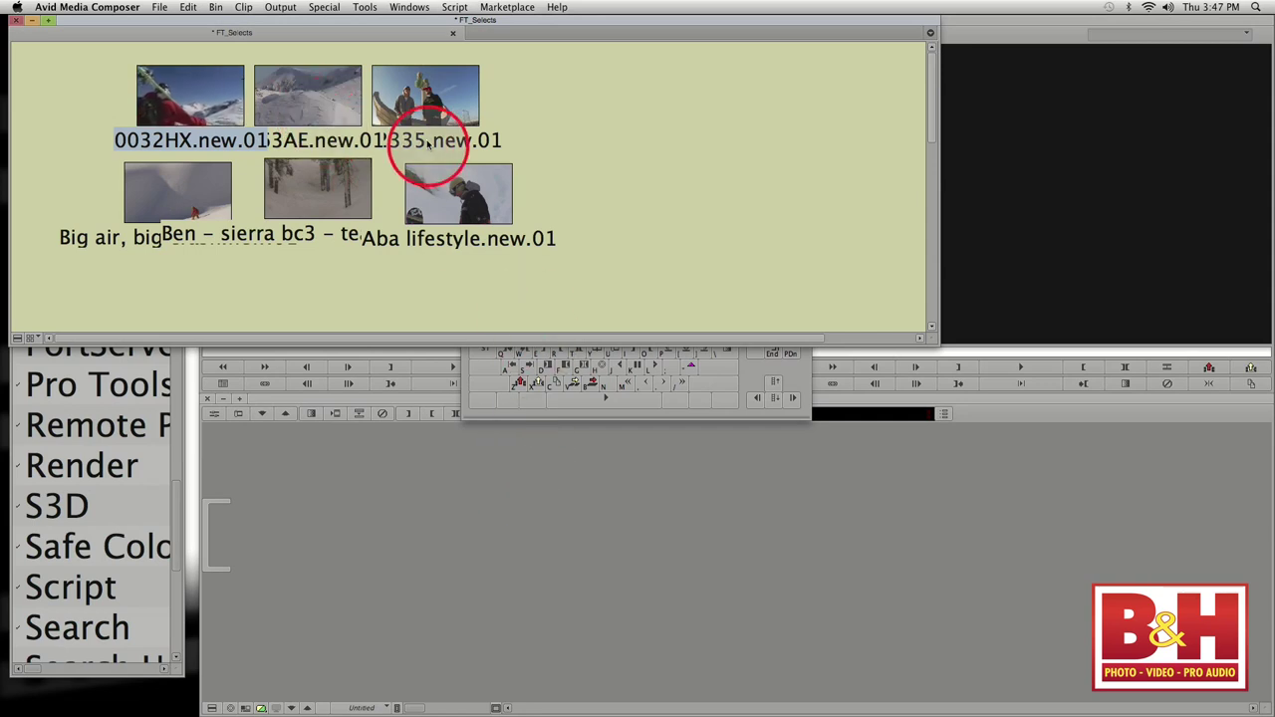
left_click(572, 126)
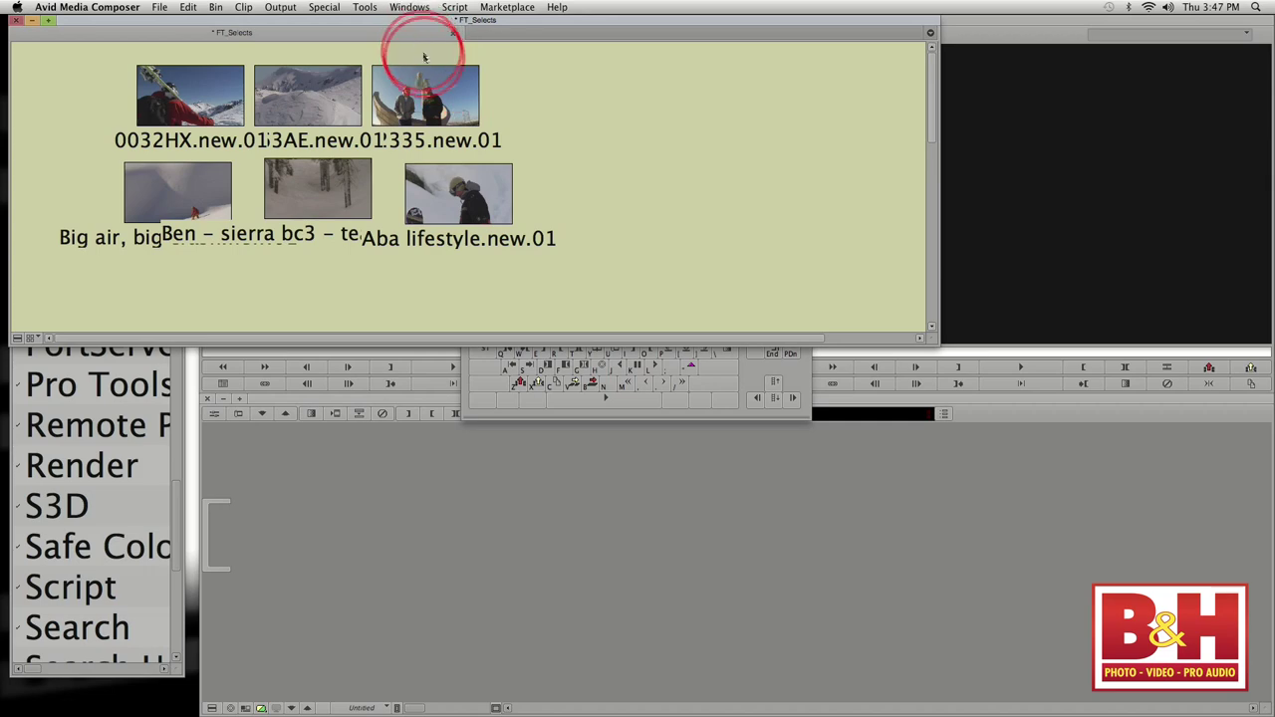
- Reduce the bin's clip frames by one size and enlarge them back again
left_click(186, 7)
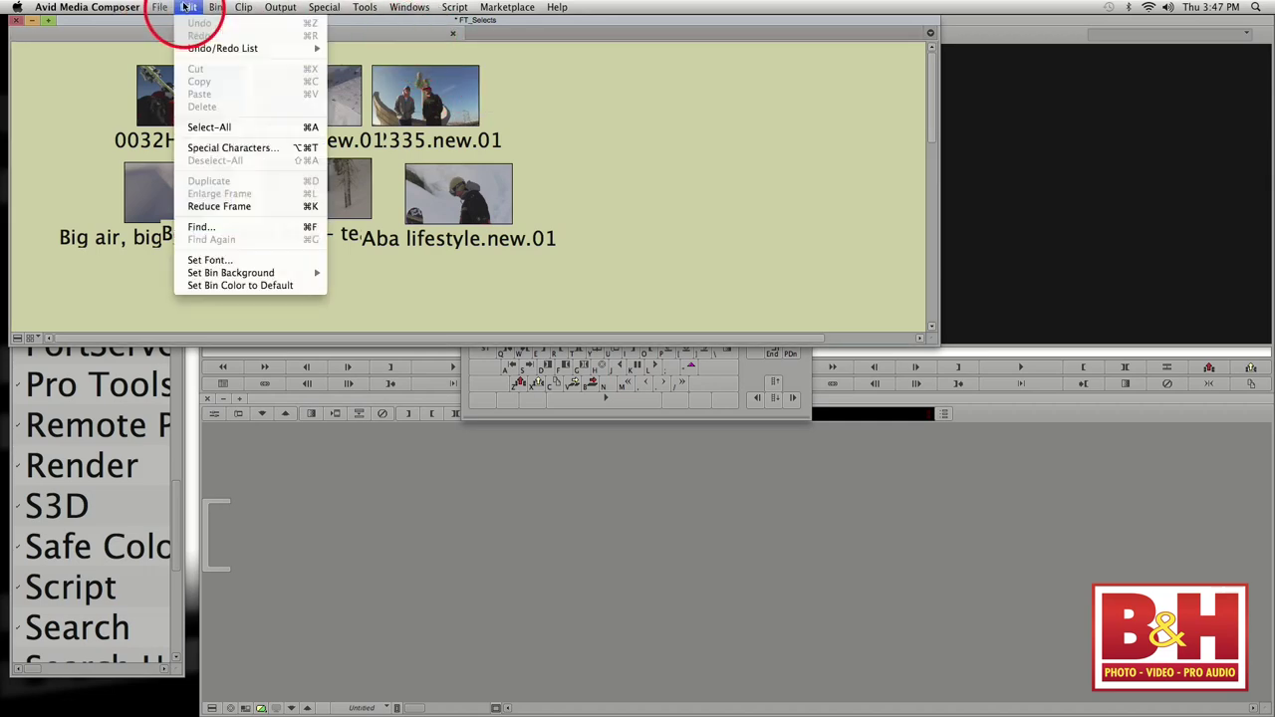
mouse_move(216, 8)
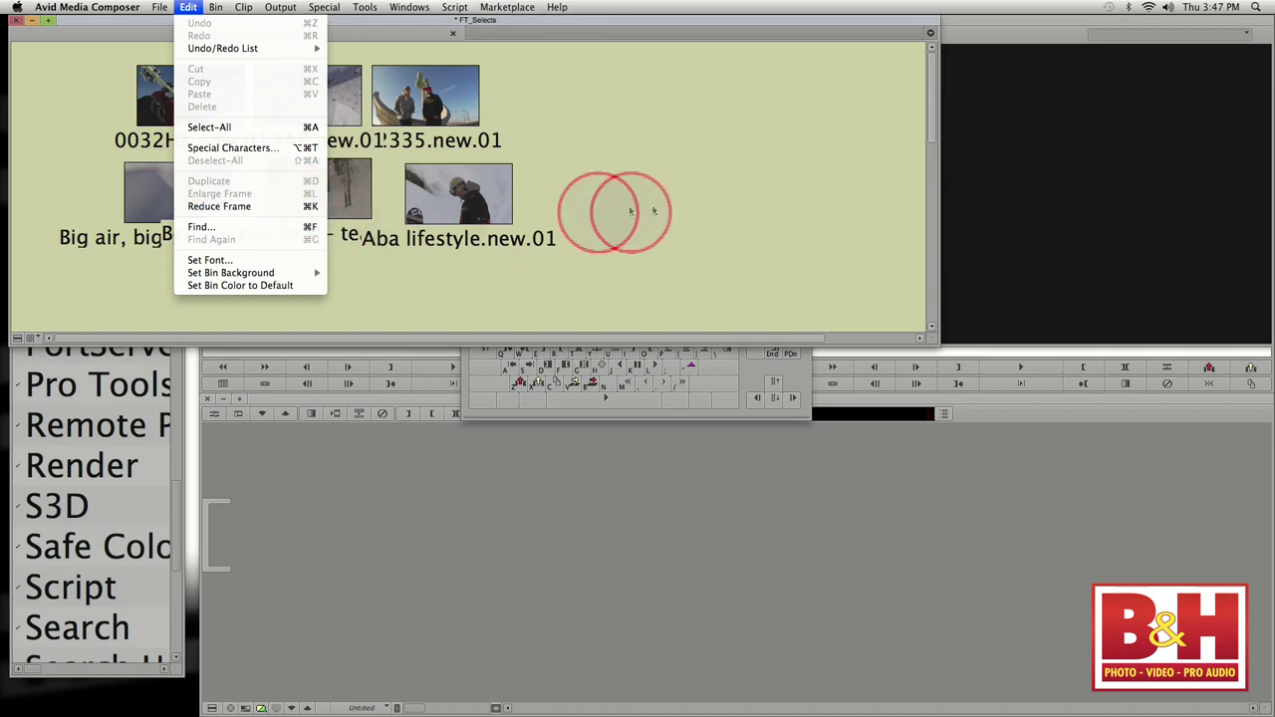
left_click(723, 228)
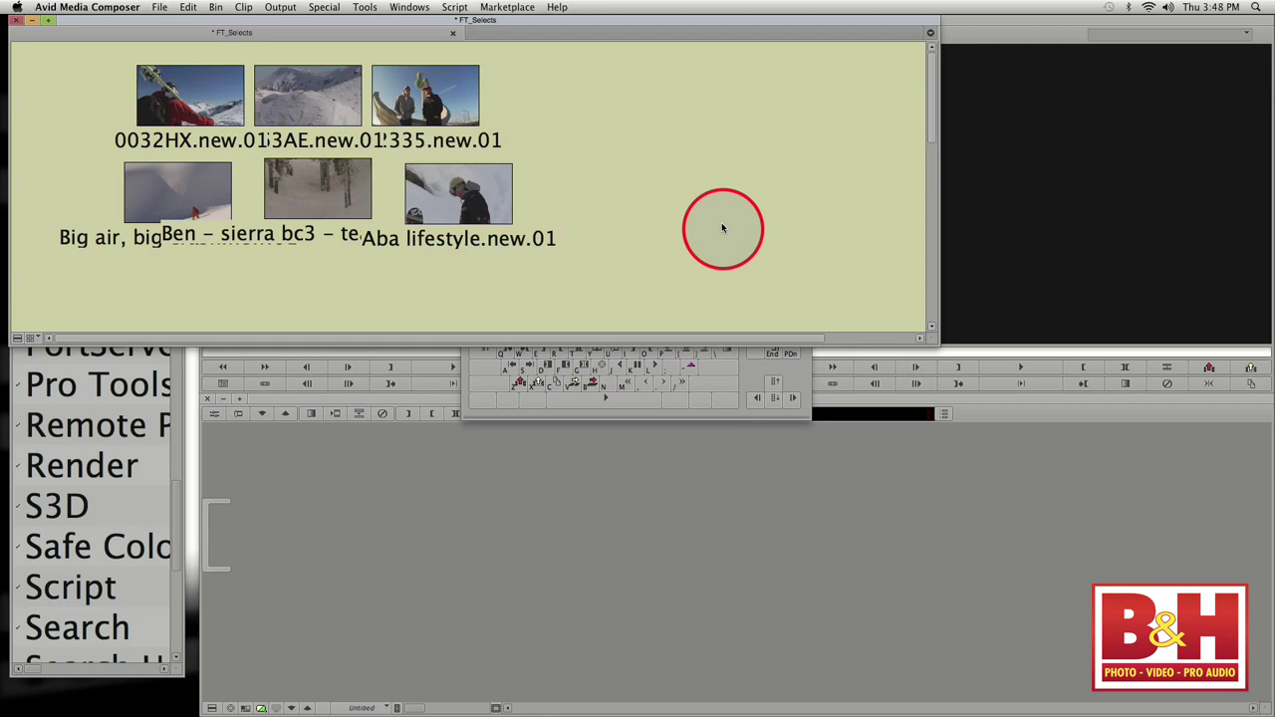
key("super+k")
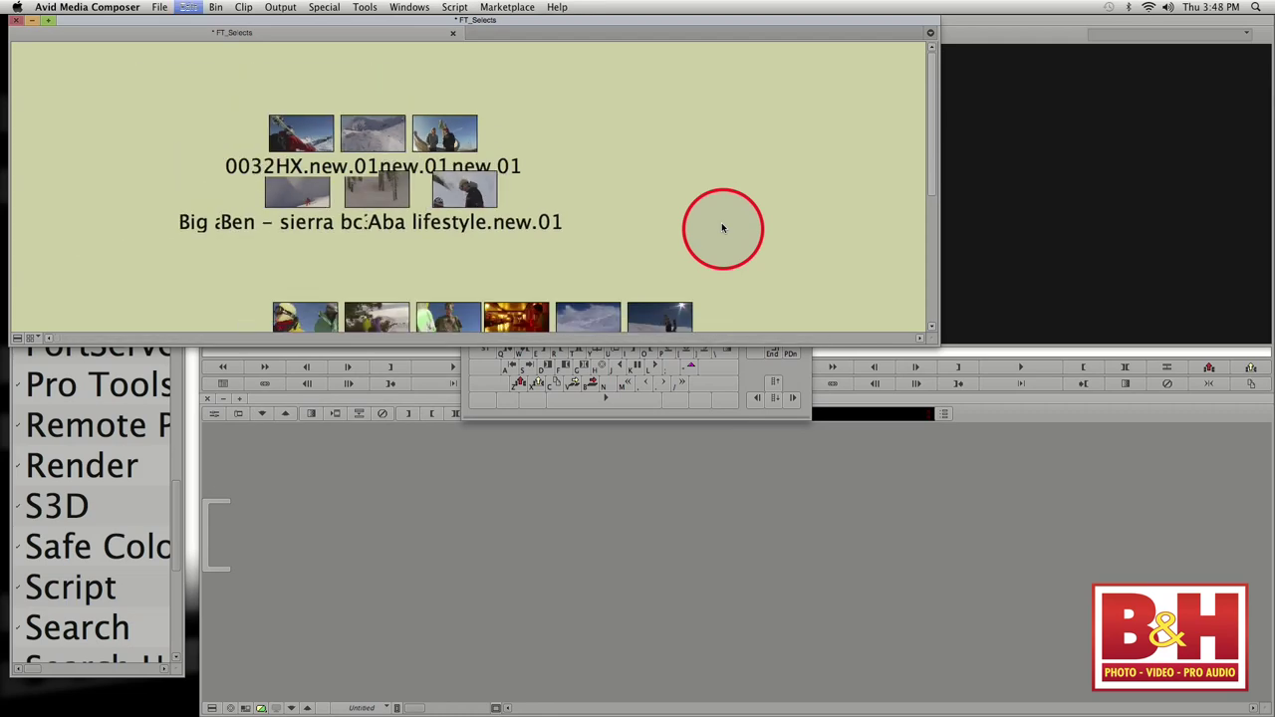
key("super+l")
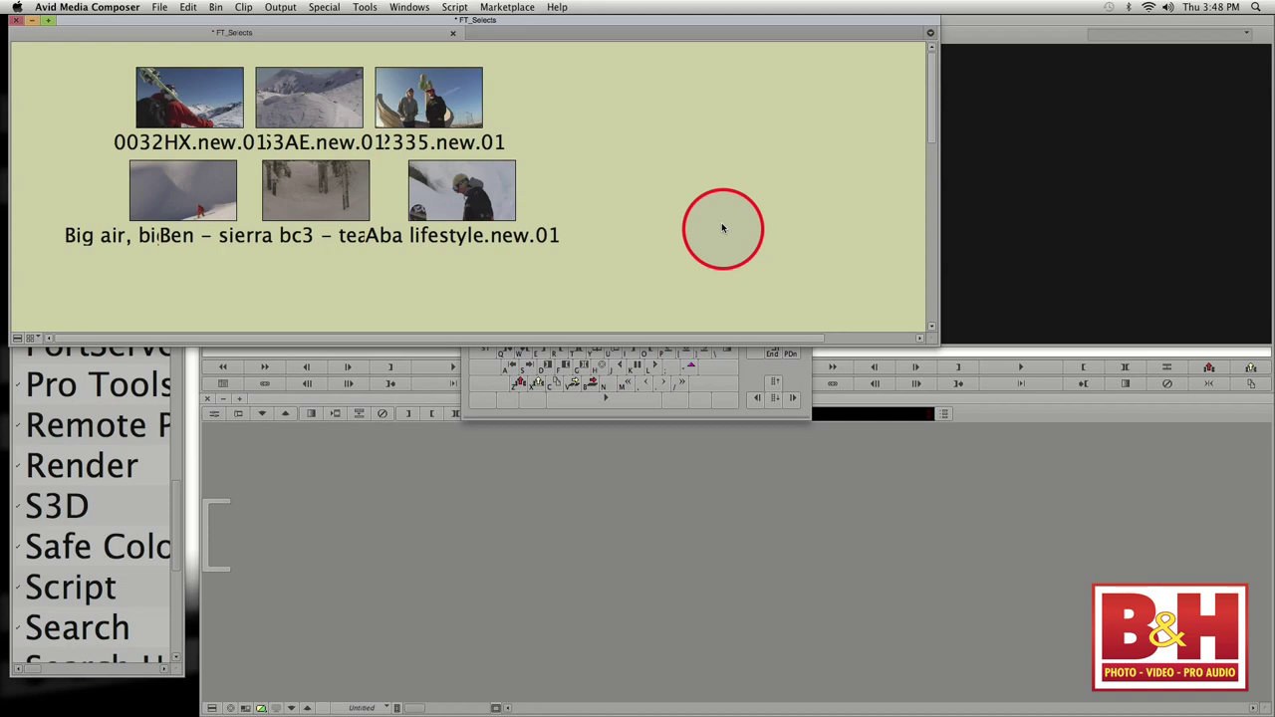
- Move the 152335 and Aba lifestyle frames farther from their neighbours and deselect them
left_click_drag(455, 93, 495, 96)
left_click_drag(476, 214, 502, 217)
left_click(703, 216)
- Play the 0032HX, 0063AE, 152335, Big air and Ben - sierra clips individually in the bin to choose different representative frames
left_click(162, 99)
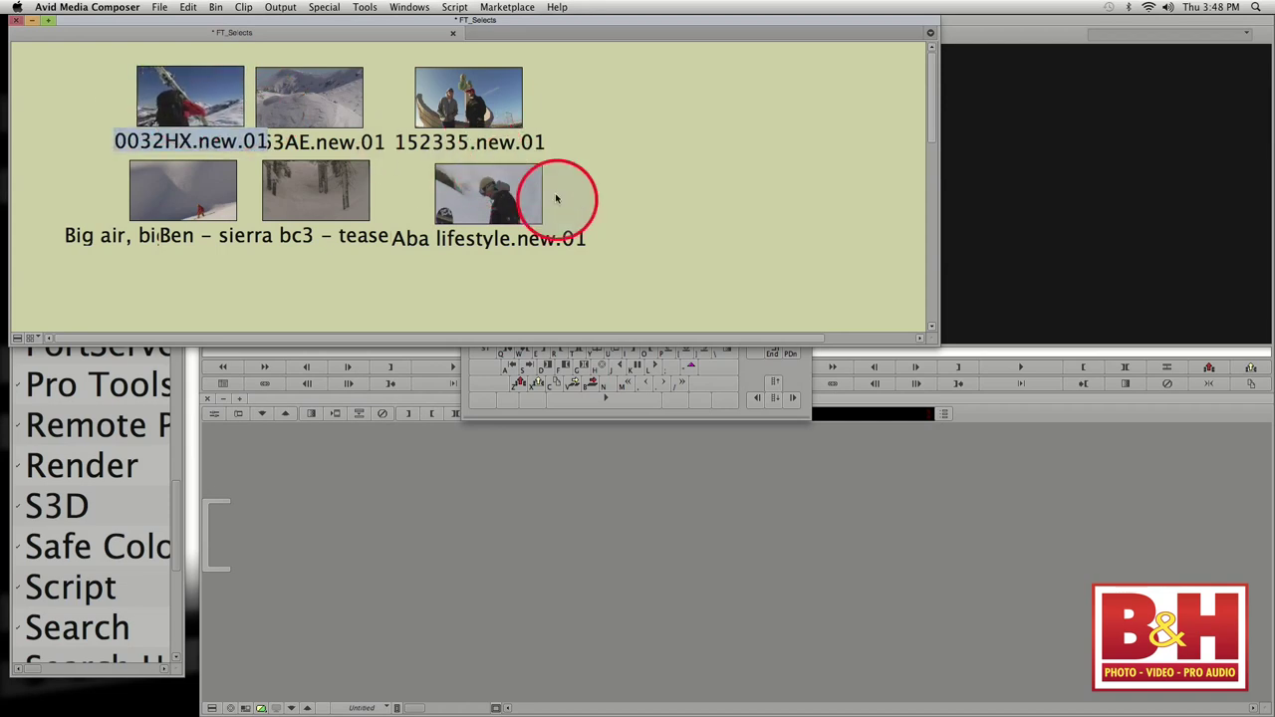
left_click(299, 94)
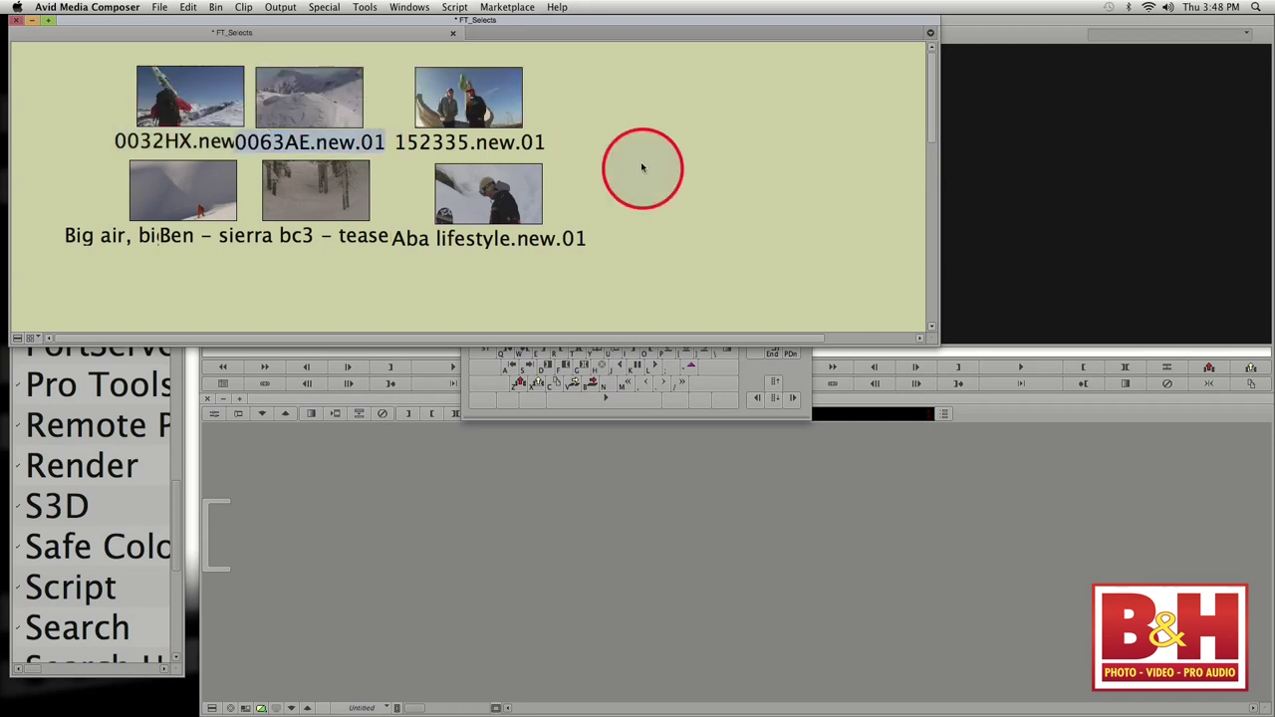
left_click(498, 102)
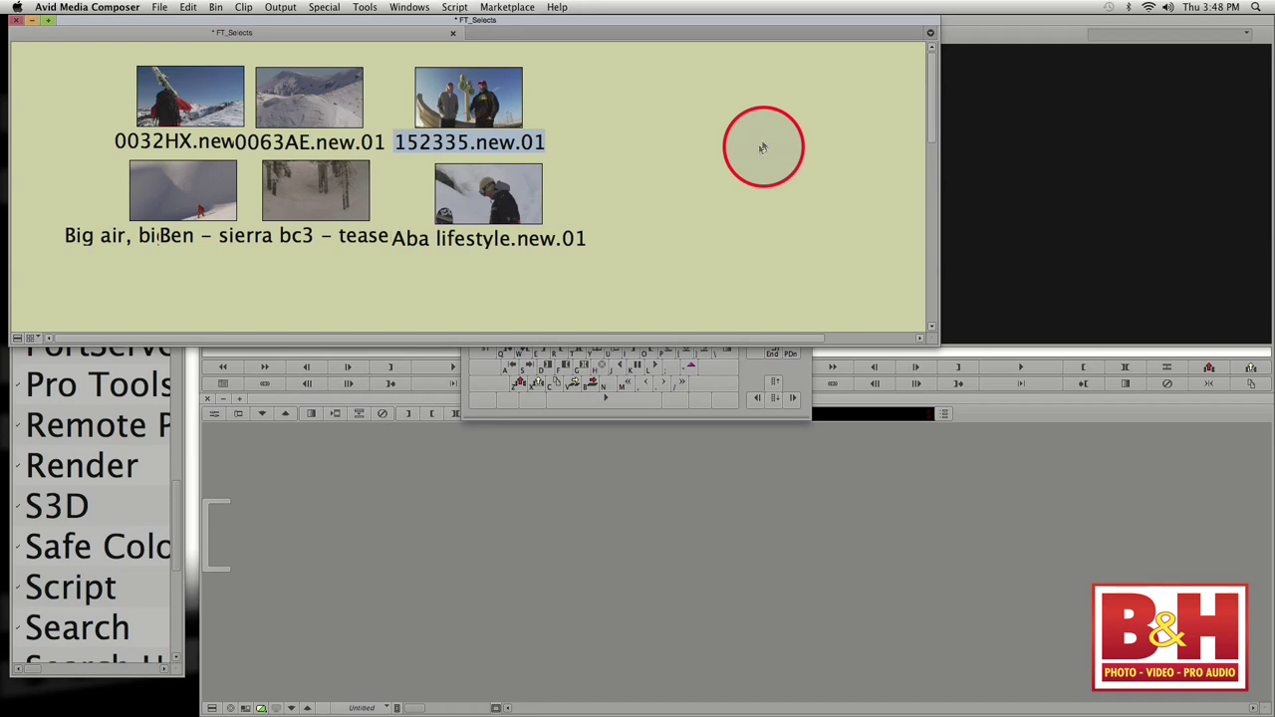
left_click(173, 192)
key("l")
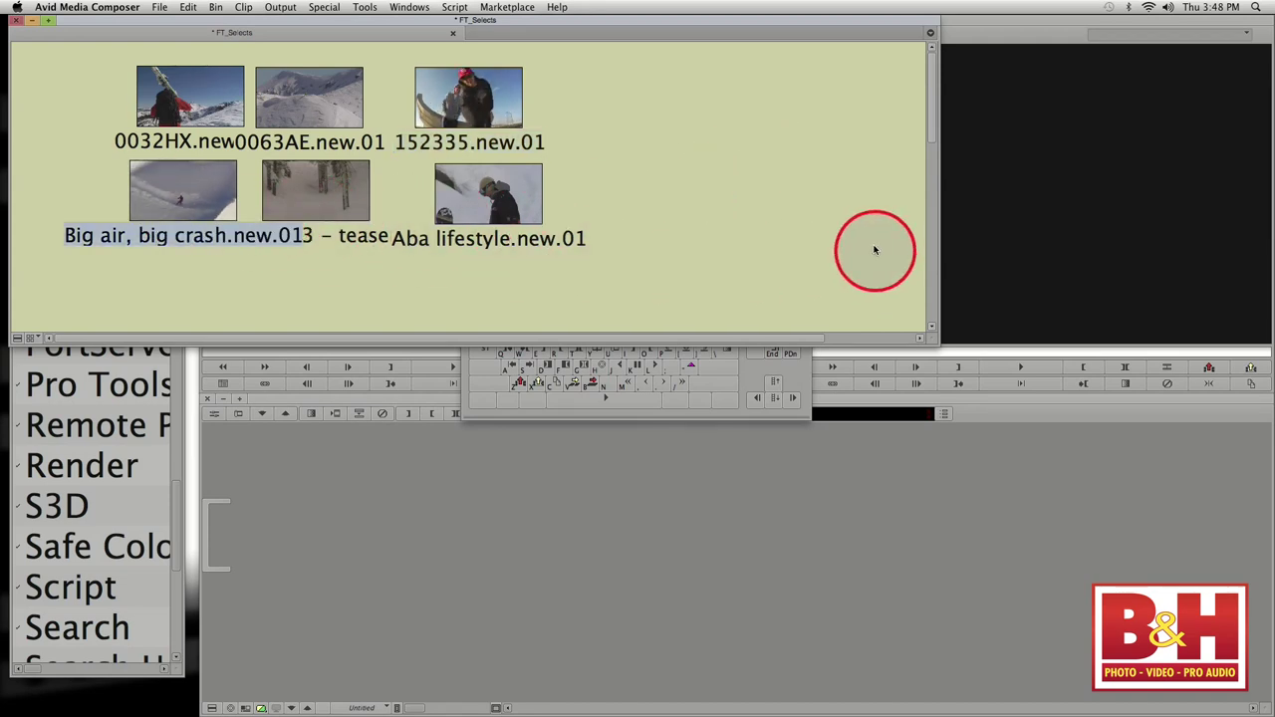
left_click(752, 221)
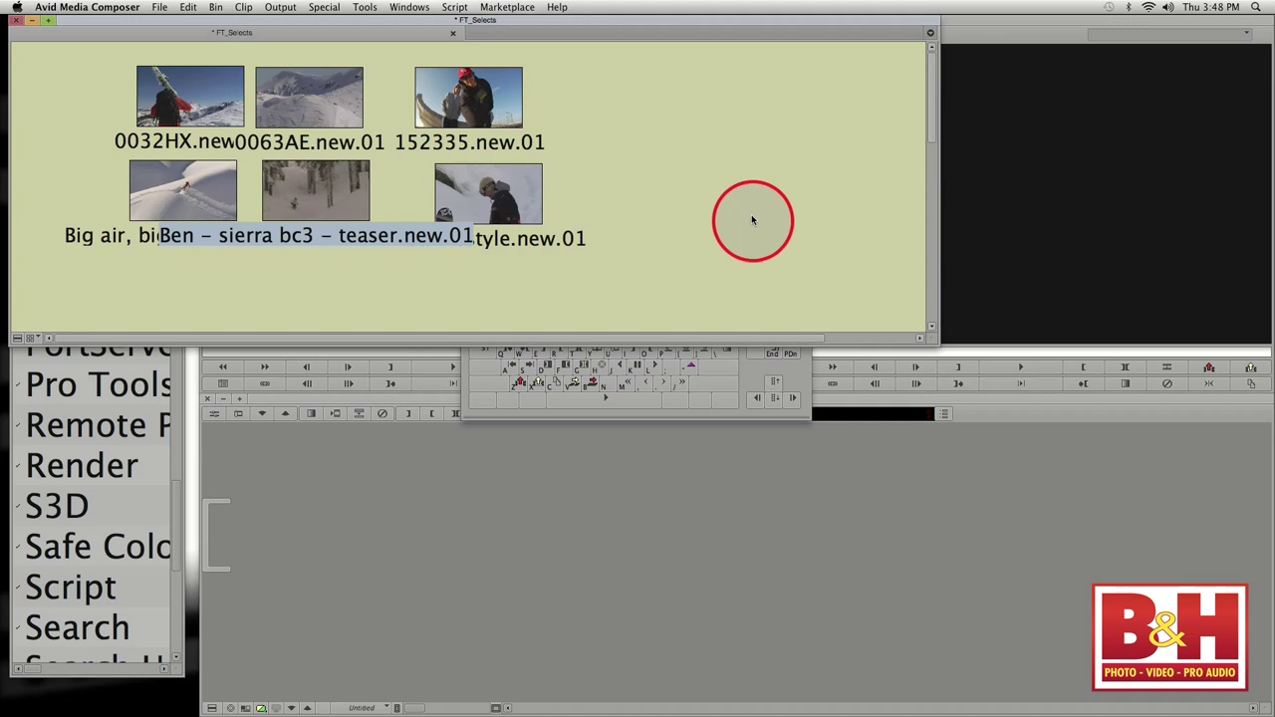
left_click_drag(329, 244, 394, 253)
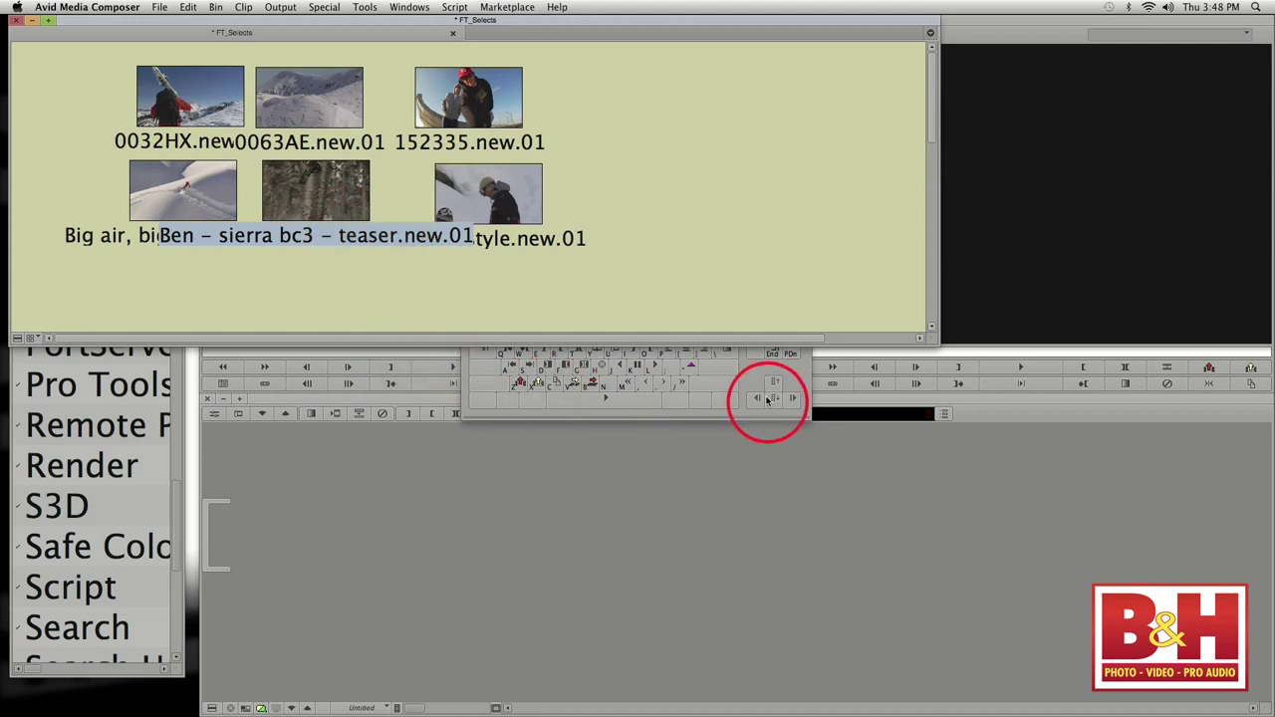
left_click_drag(767, 400, 829, 370)
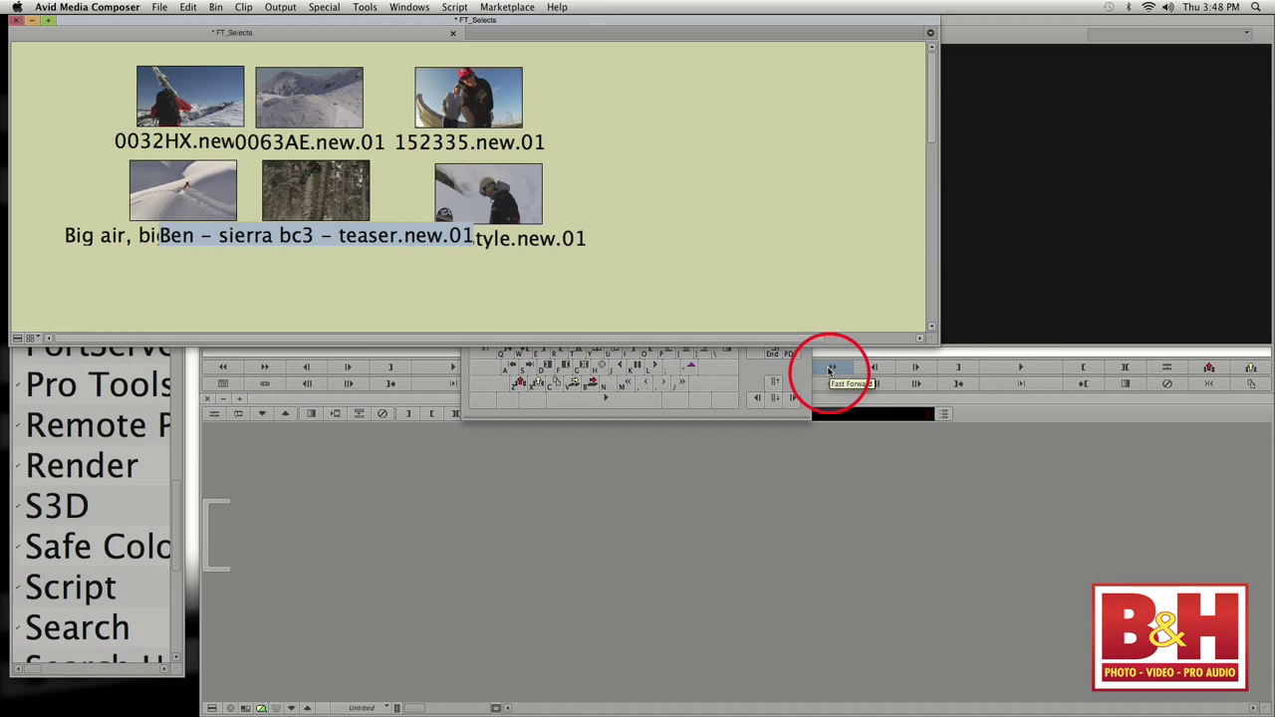
left_click_drag(829, 371, 830, 371)
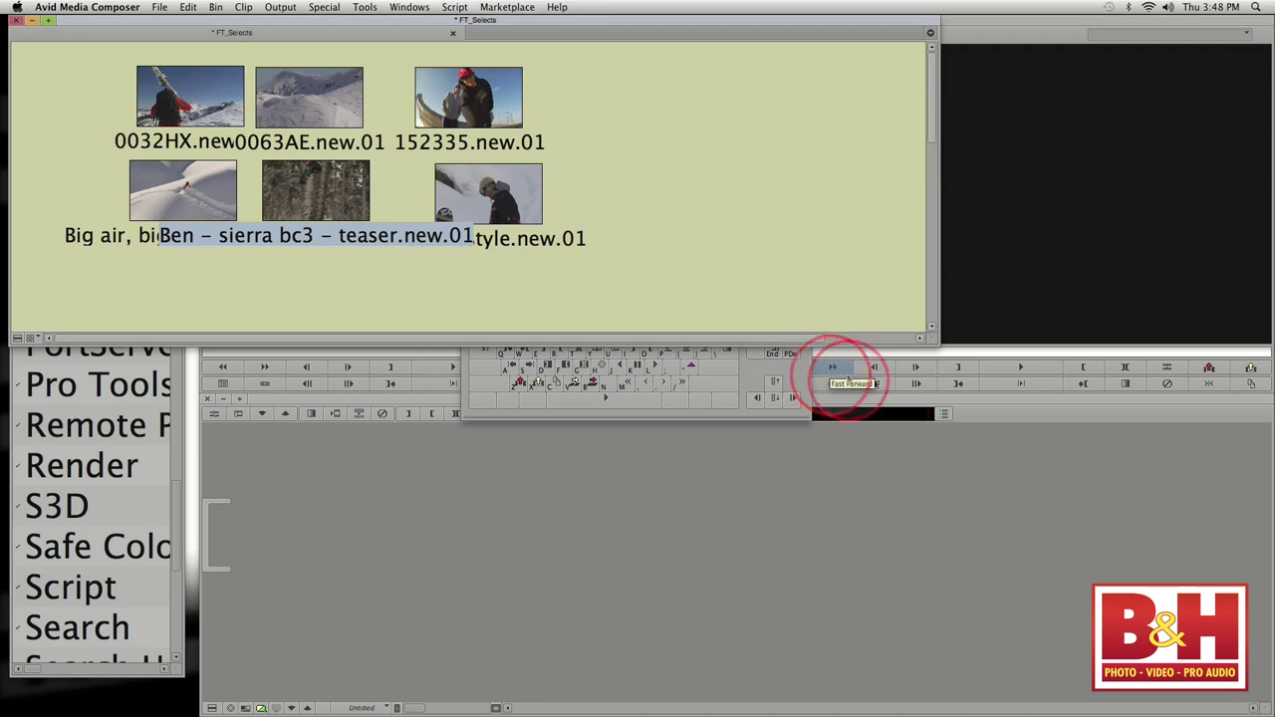
- Move the Aba lifestyle frame closer to Ben - sierra, and return all six clips to their starting frames
left_click(526, 199)
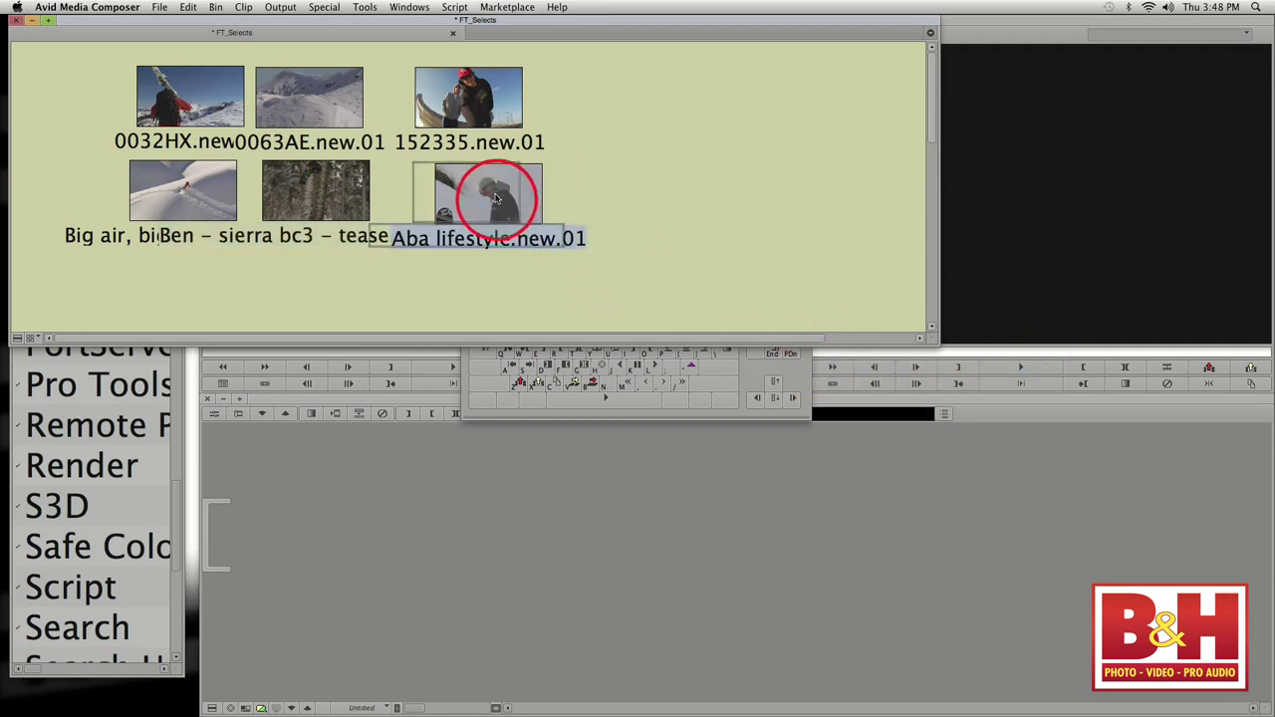
left_click_drag(608, 269, 94, 71)
left_click(183, 107)
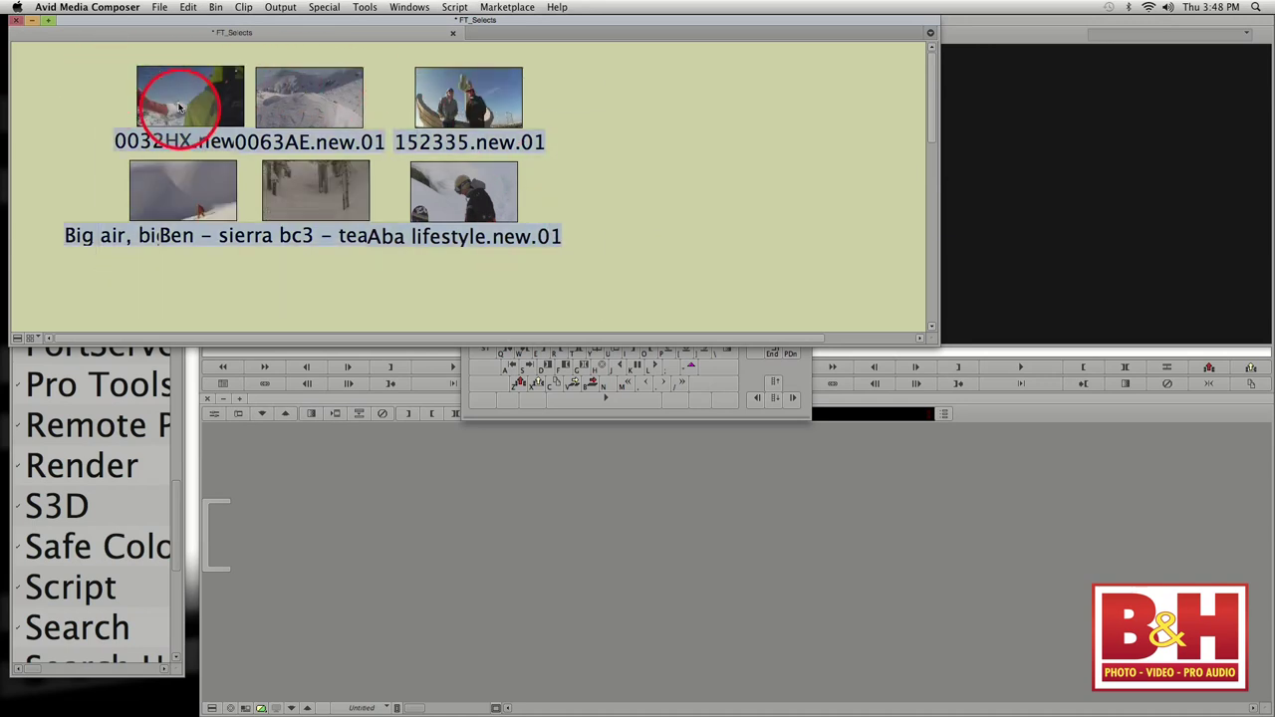
left_click(626, 183)
- Arrange the frames in an overlapping diagonal cascade ordered 0032HX, 0063AE, 152335, Aba lifestyle, Ben - sierra and Big air
left_click(199, 122)
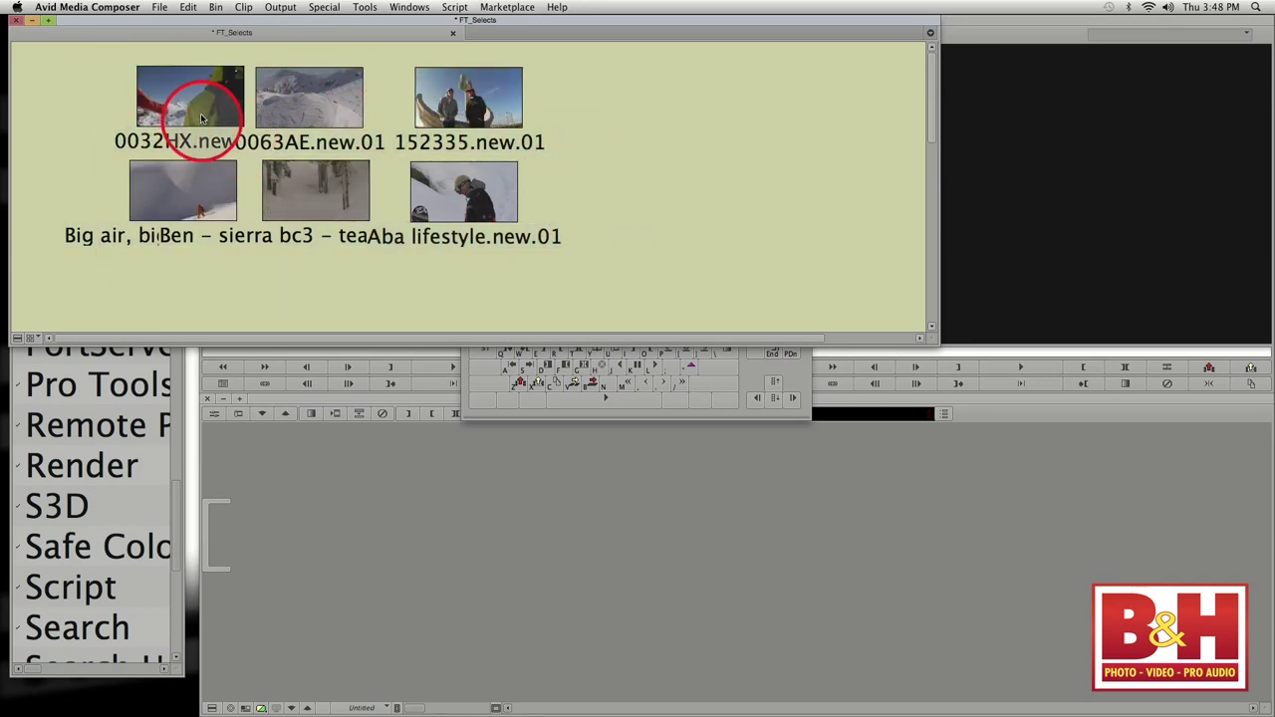
left_click_drag(199, 122, 179, 114)
left_click_drag(316, 111, 233, 116)
left_click_drag(519, 102, 345, 127)
left_click_drag(498, 228, 438, 191)
left_click_drag(171, 209, 478, 216)
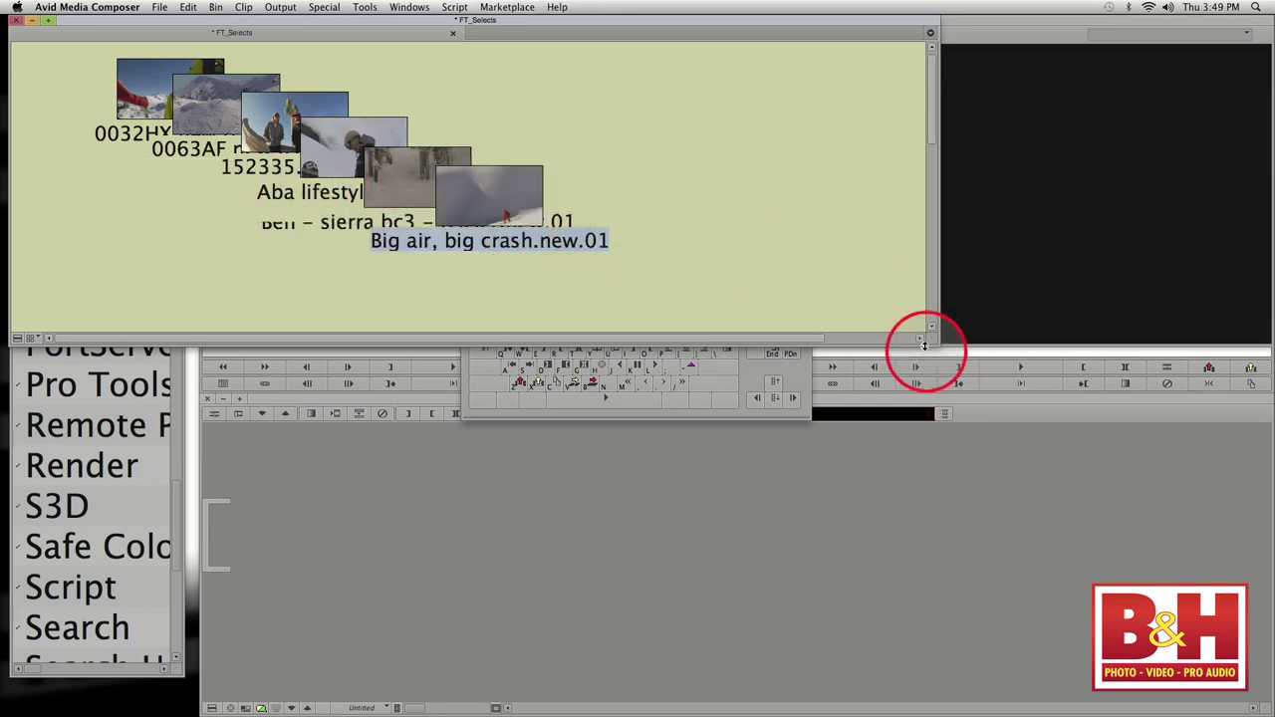
- Shrink the FT_Selects bin around the cascaded frames and close the FCP for my friends keyboard window
left_click_drag(936, 347, 632, 322)
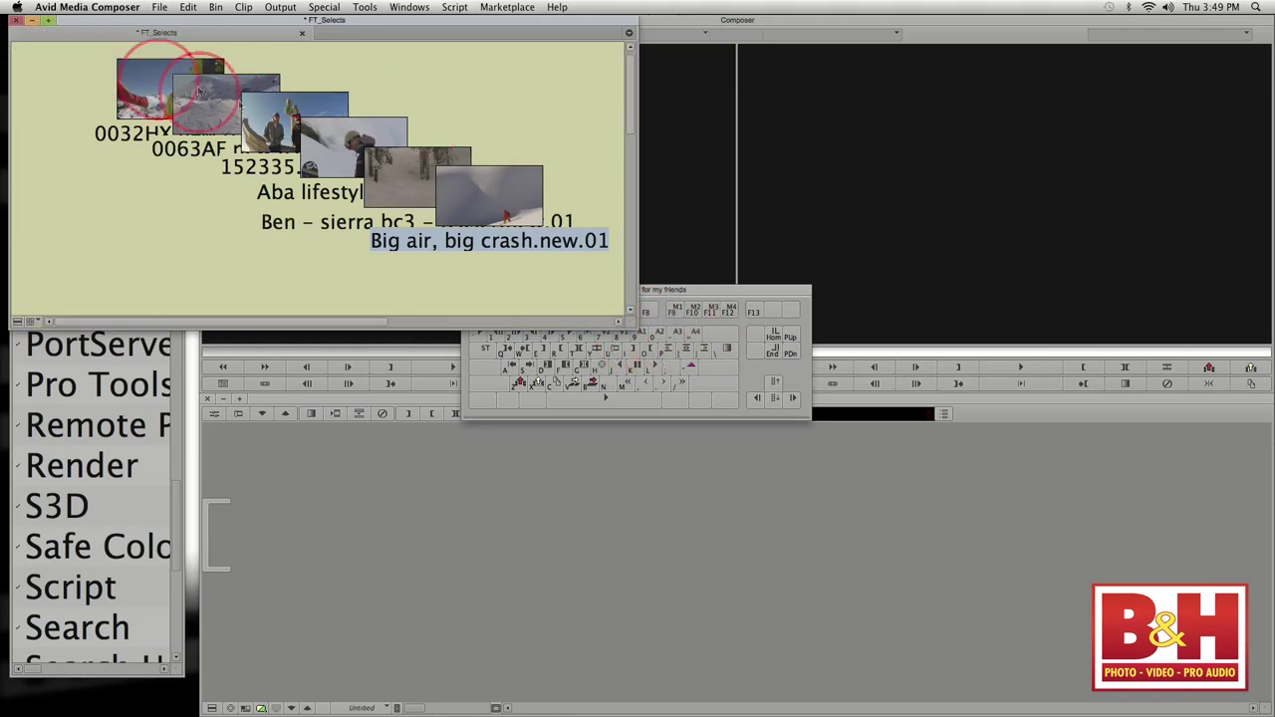
left_click(663, 299)
left_click(469, 292)
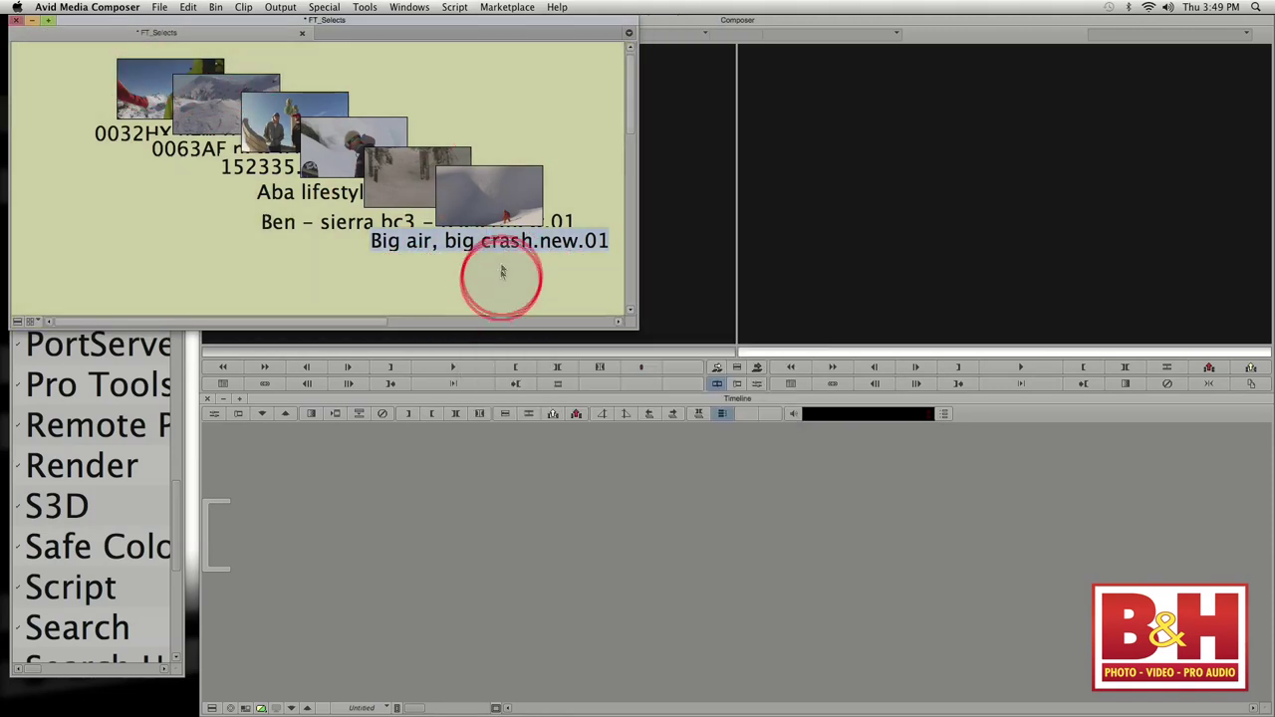
- Select all six cascaded clips and place them together in the empty timeline as a new sequence
left_click_drag(80, 52, 619, 284)
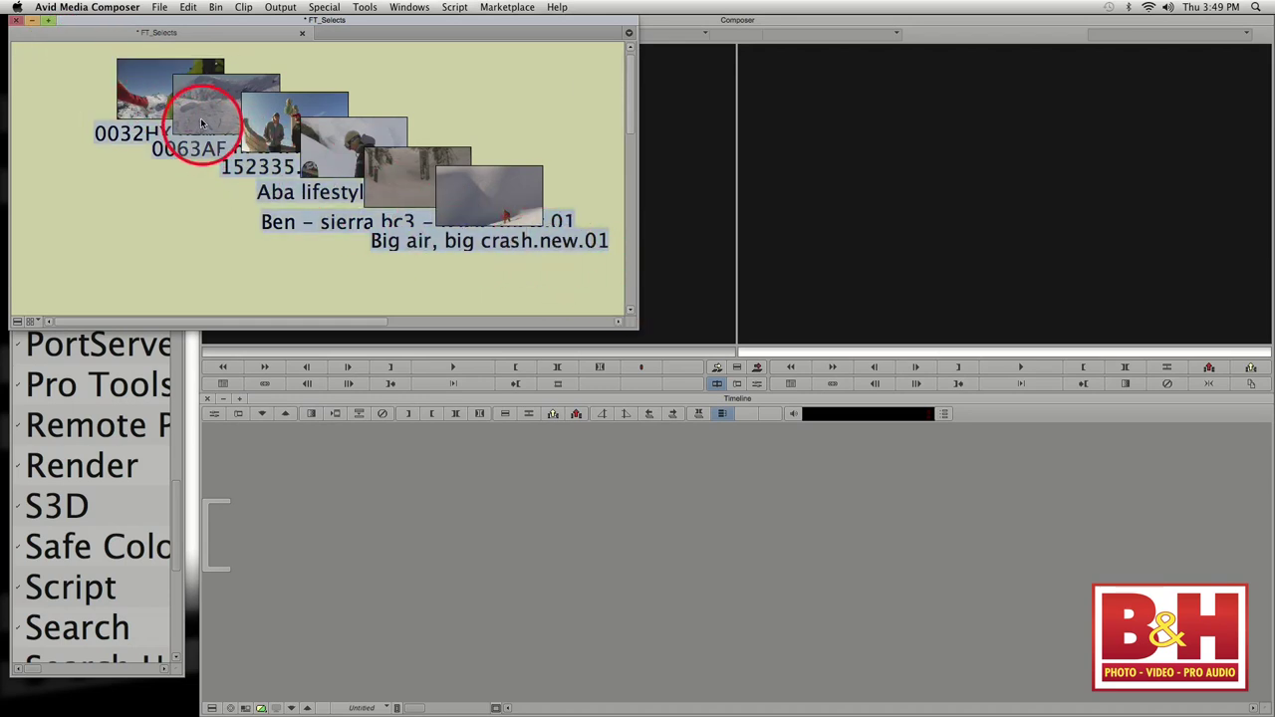
left_click_drag(203, 121, 398, 555)
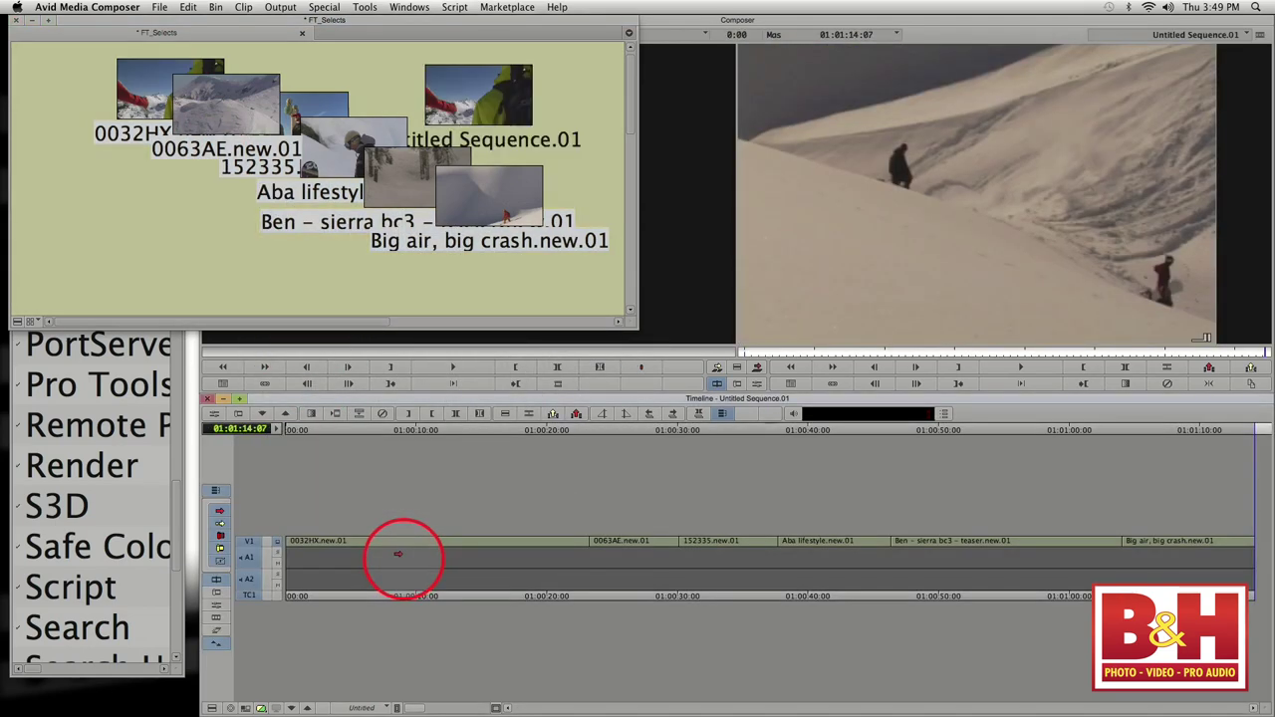
- Make the sequence's V1 track taller and move the playhead into the 0032HX clip
left_click(918, 650)
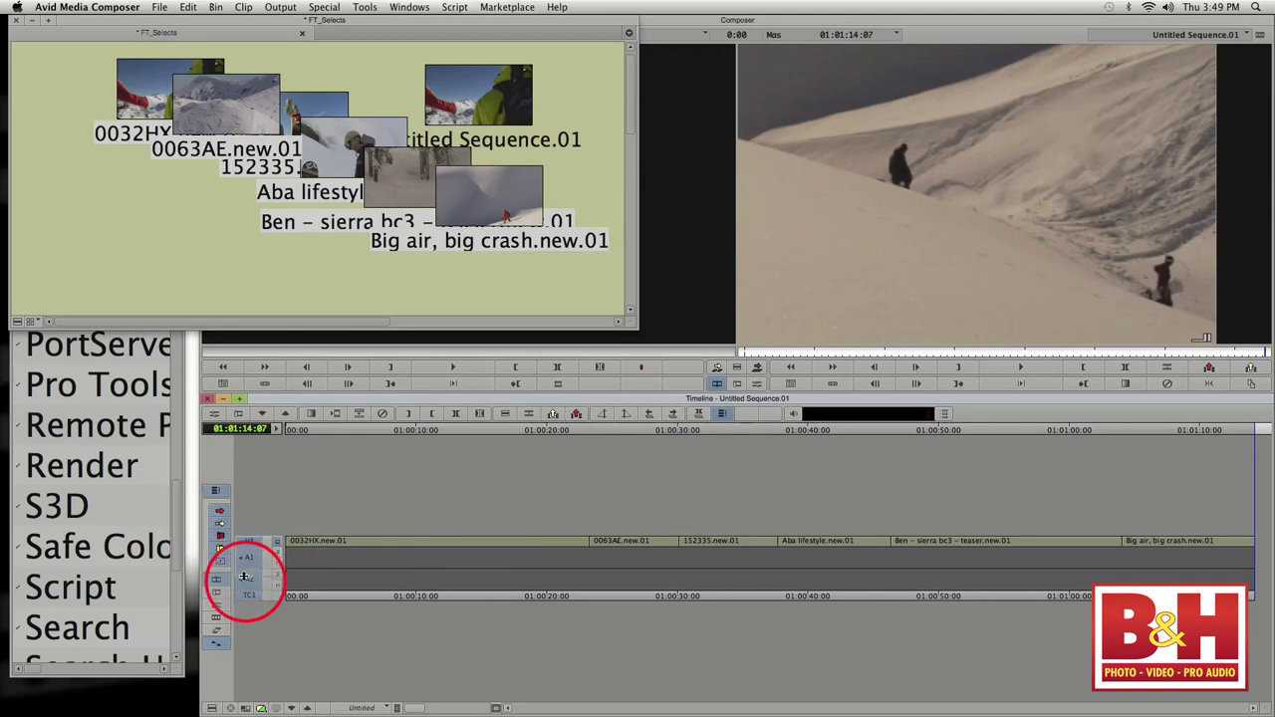
left_click_drag(244, 576, 547, 596)
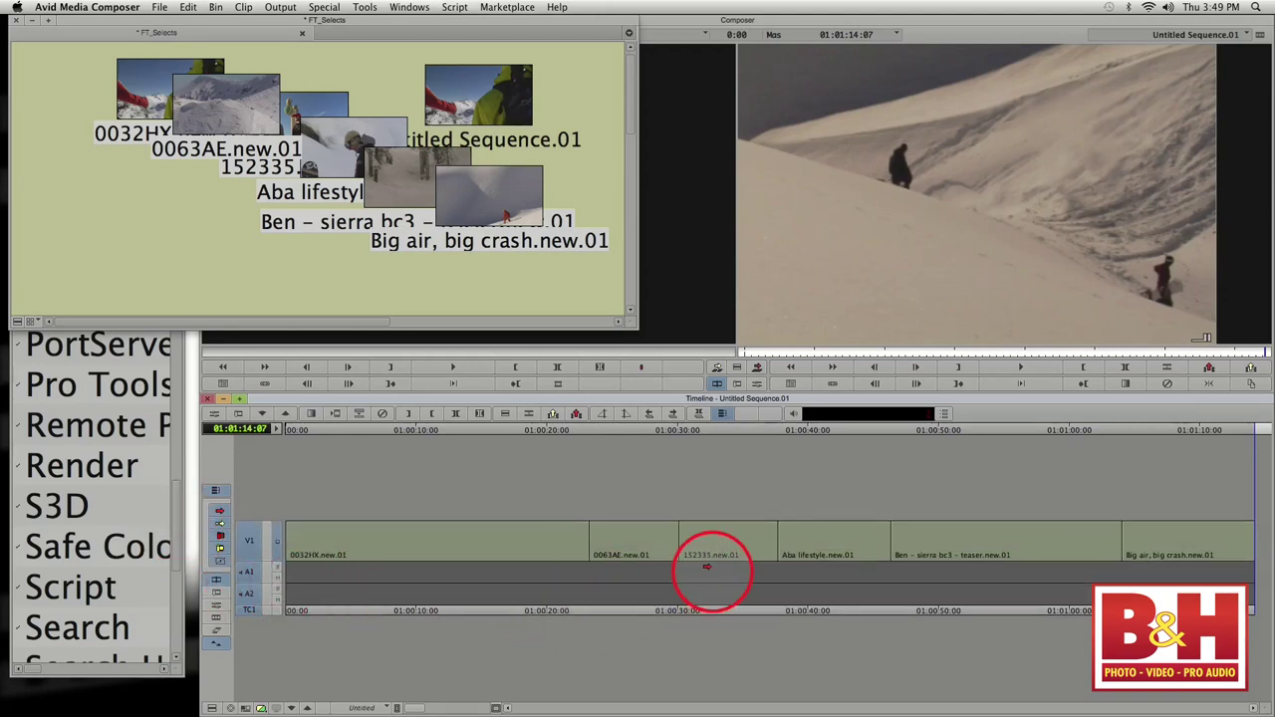
left_click(223, 572)
left_click_drag(532, 555, 384, 584)
- Return to the FT_Selects bin and delete Untitled Sequence.01
key("F9")
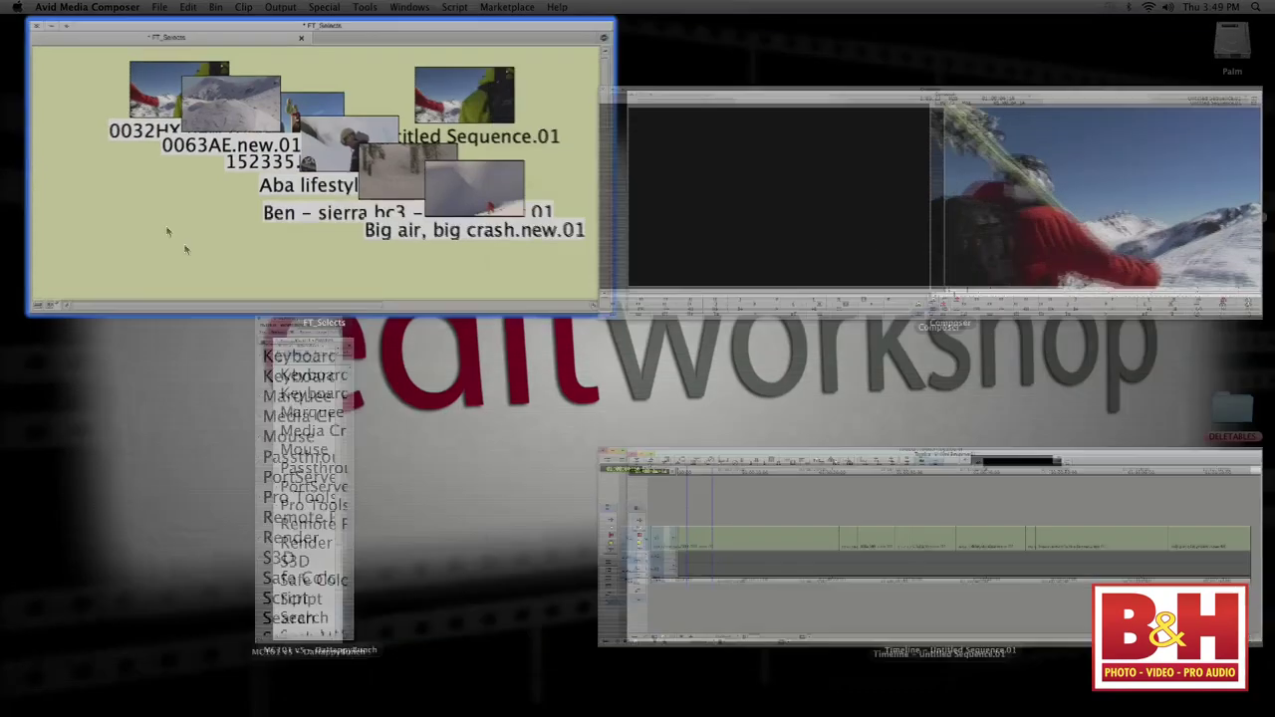
left_click(305, 254)
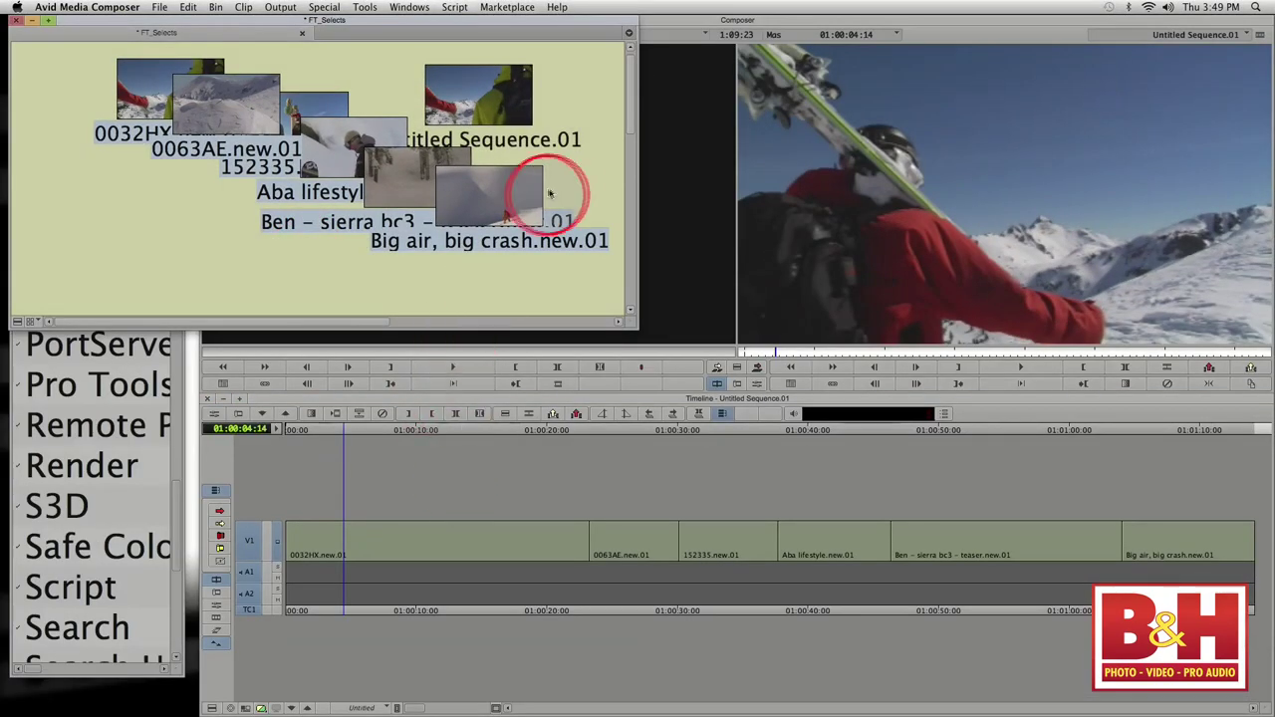
left_click(486, 104)
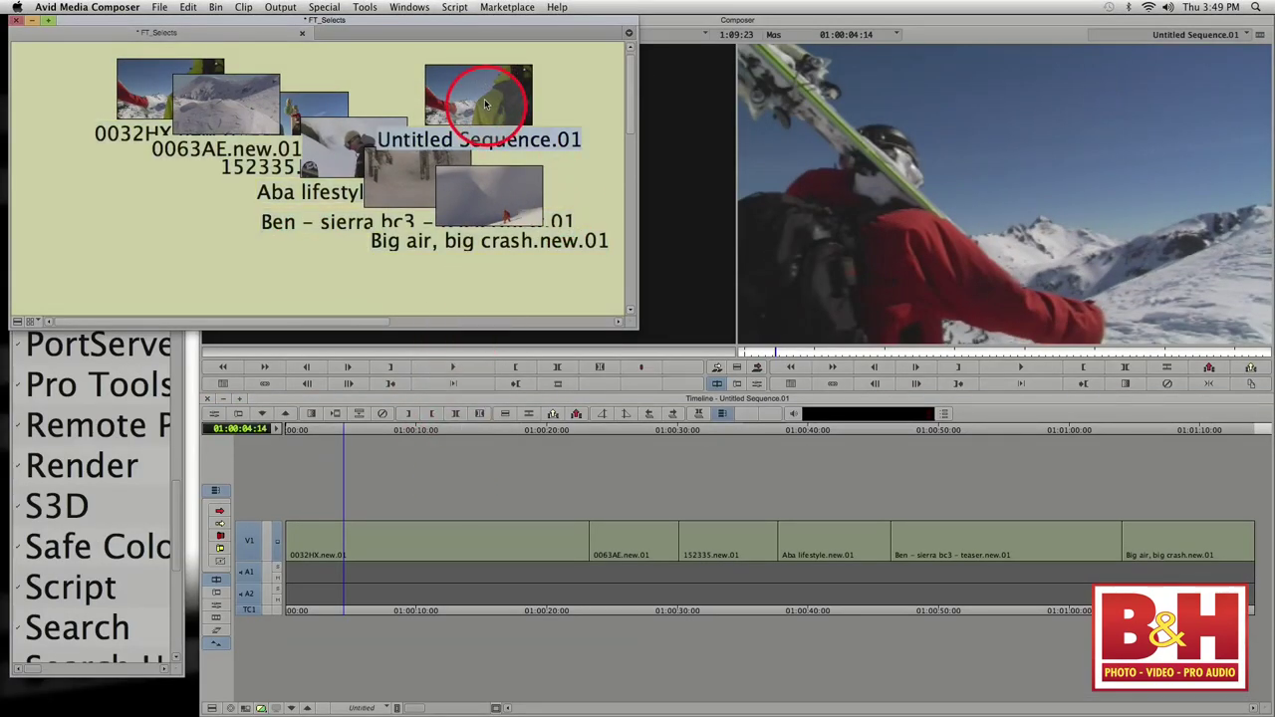
key("Delete")
left_click(588, 330)
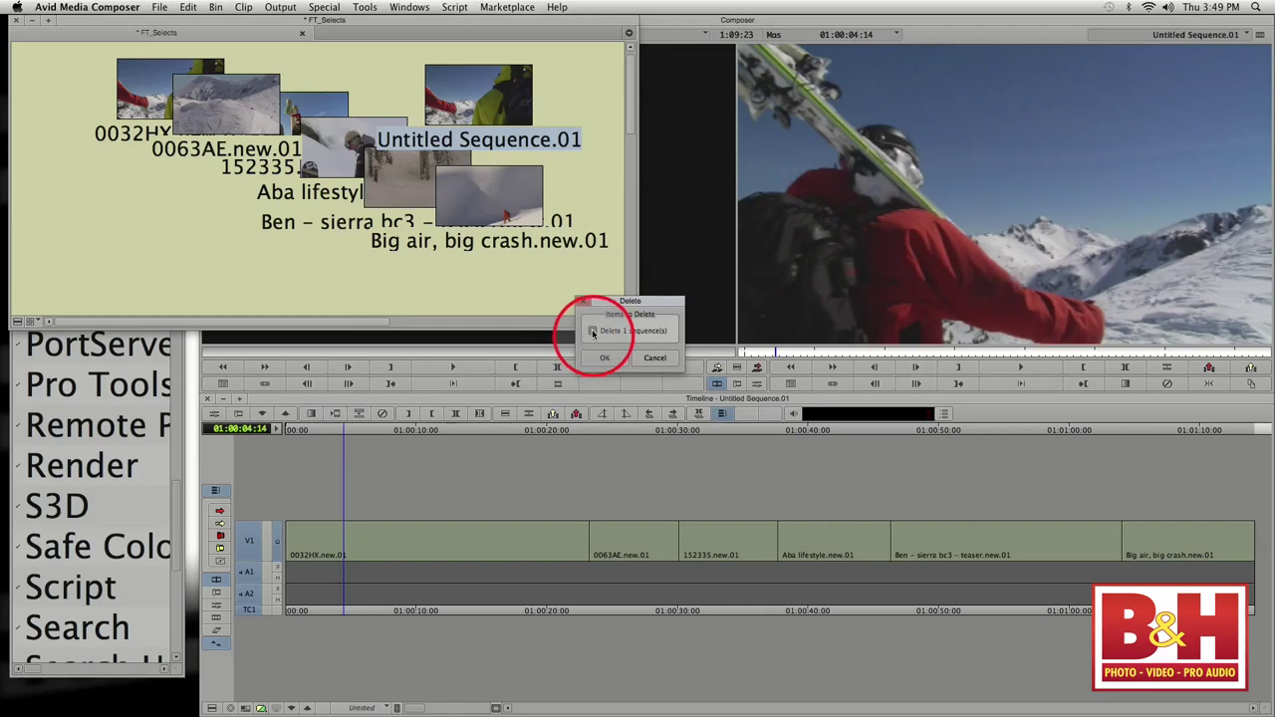
key("F9")
key("F9")
left_click(607, 358)
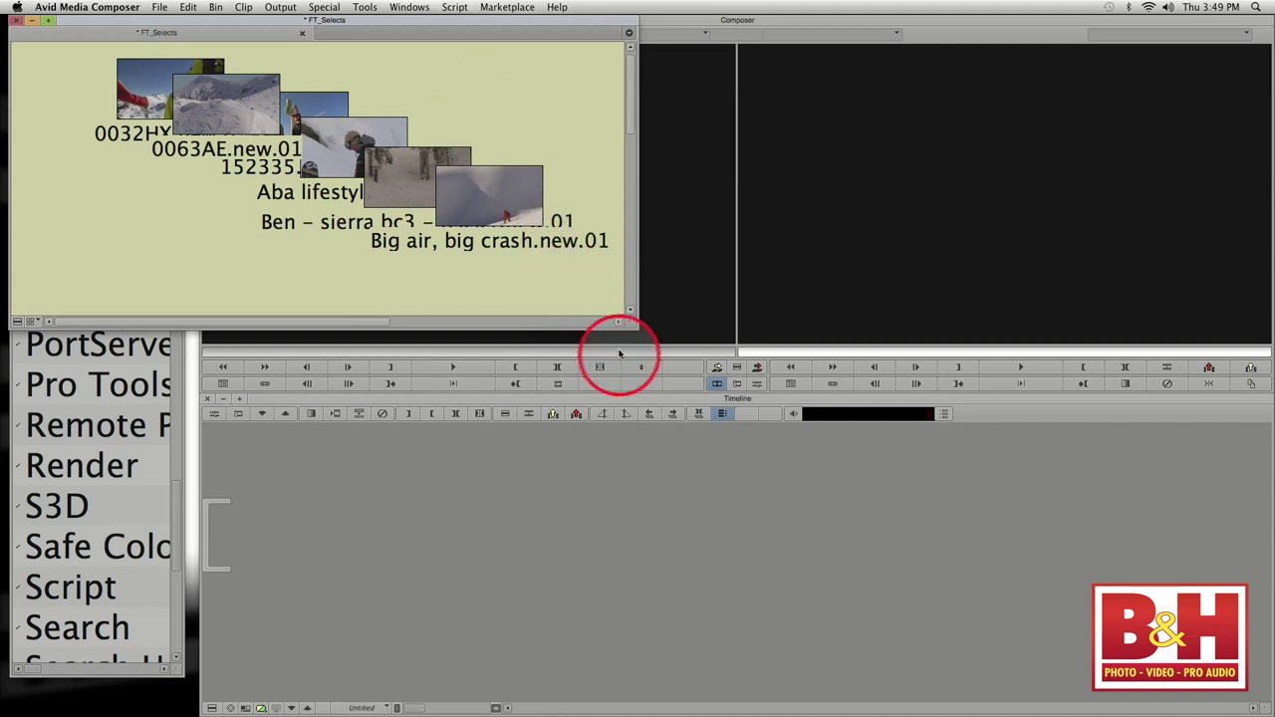
- Widen the bin and spread the cascaded frames into two rows, with Aba lifestyle, Ben - sierra and Big air in the second
left_click_drag(635, 326, 694, 398)
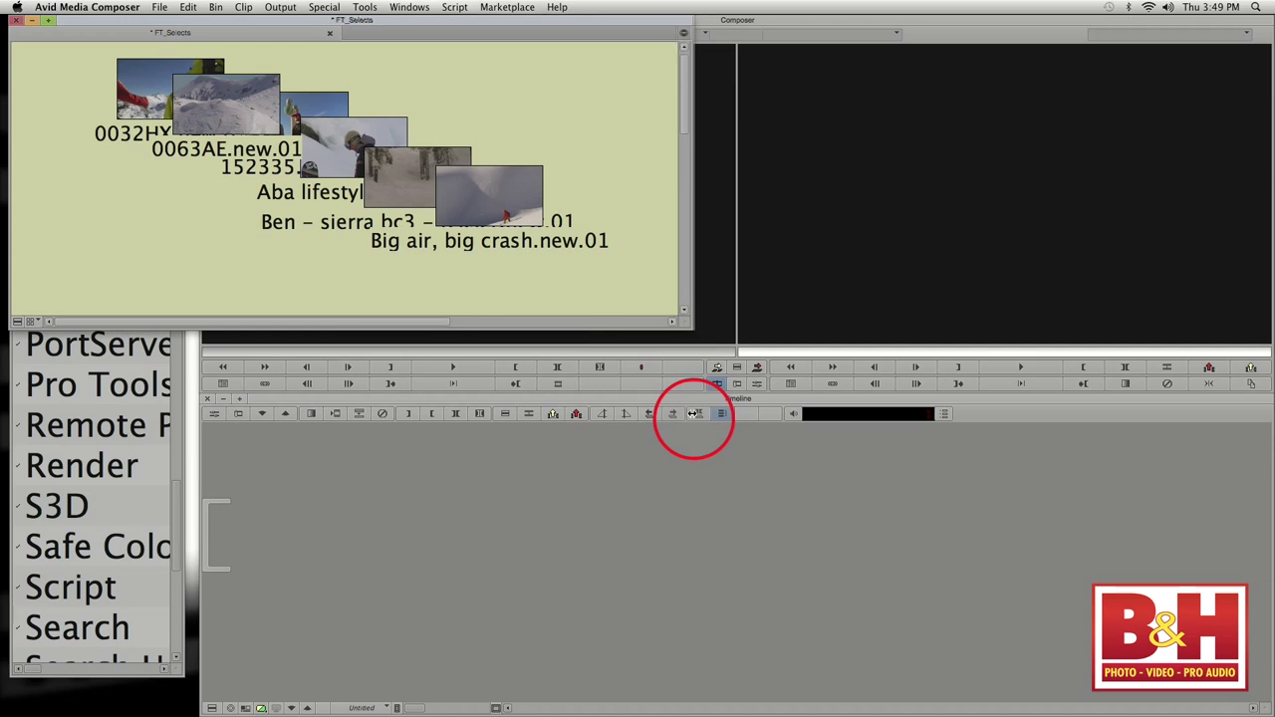
left_click_drag(119, 80, 45, 62)
left_click(213, 92)
left_click_drag(214, 92, 203, 66)
left_click_drag(313, 134, 364, 70)
left_click_drag(347, 165, 99, 162)
left_click_drag(389, 212, 213, 209)
left_click_drag(489, 210, 436, 198)
- Adjust the spacing of all six frames within the two rows so they no longer crowd each other
left_click_drag(336, 86, 472, 80)
left_click_drag(250, 82, 361, 80)
left_click_drag(45, 61, 63, 70)
left_click_drag(77, 144, 120, 177)
left_click_drag(257, 161, 310, 189)
left_click_drag(461, 193, 528, 201)
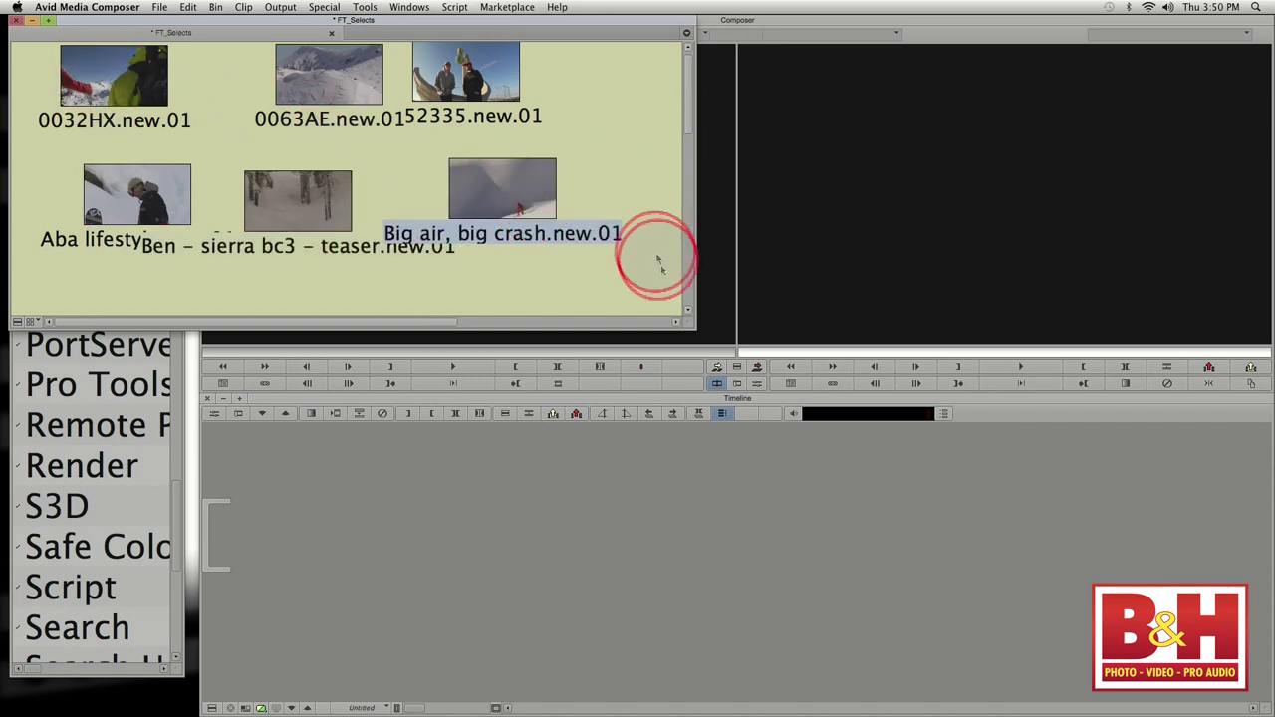
- Select the six rearranged clip frames, play them simultaneously, return them to their starting frames and deselect them
left_click_drag(635, 286, 83, 75)
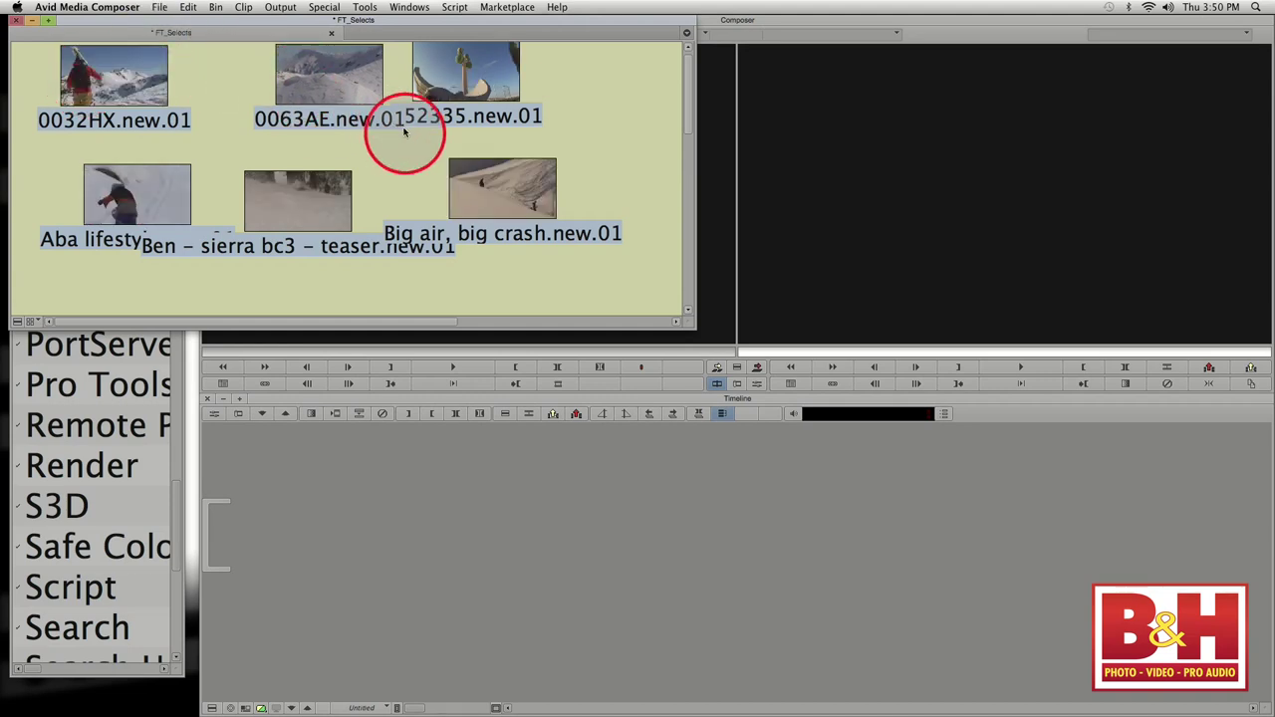
left_click(637, 161)
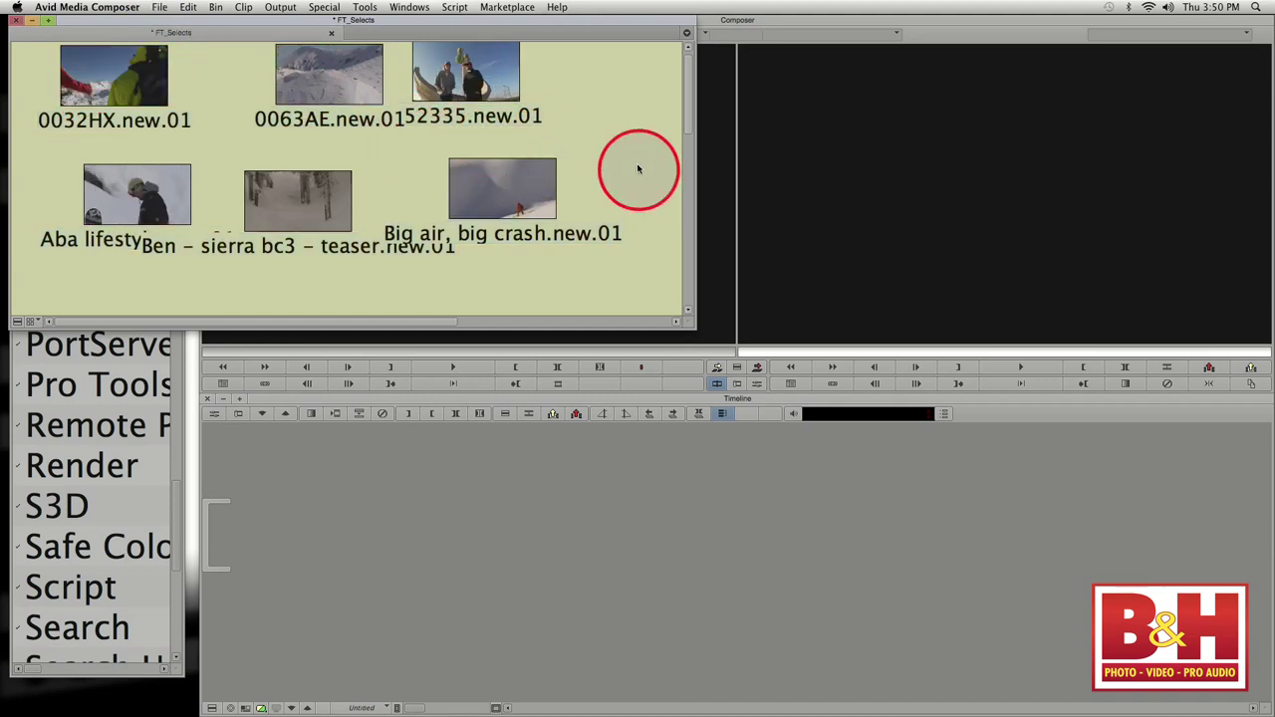
- View the Keyboard settings of the FCP for my friends layout, close them and return to the FT_Selects bin
left_click(43, 385)
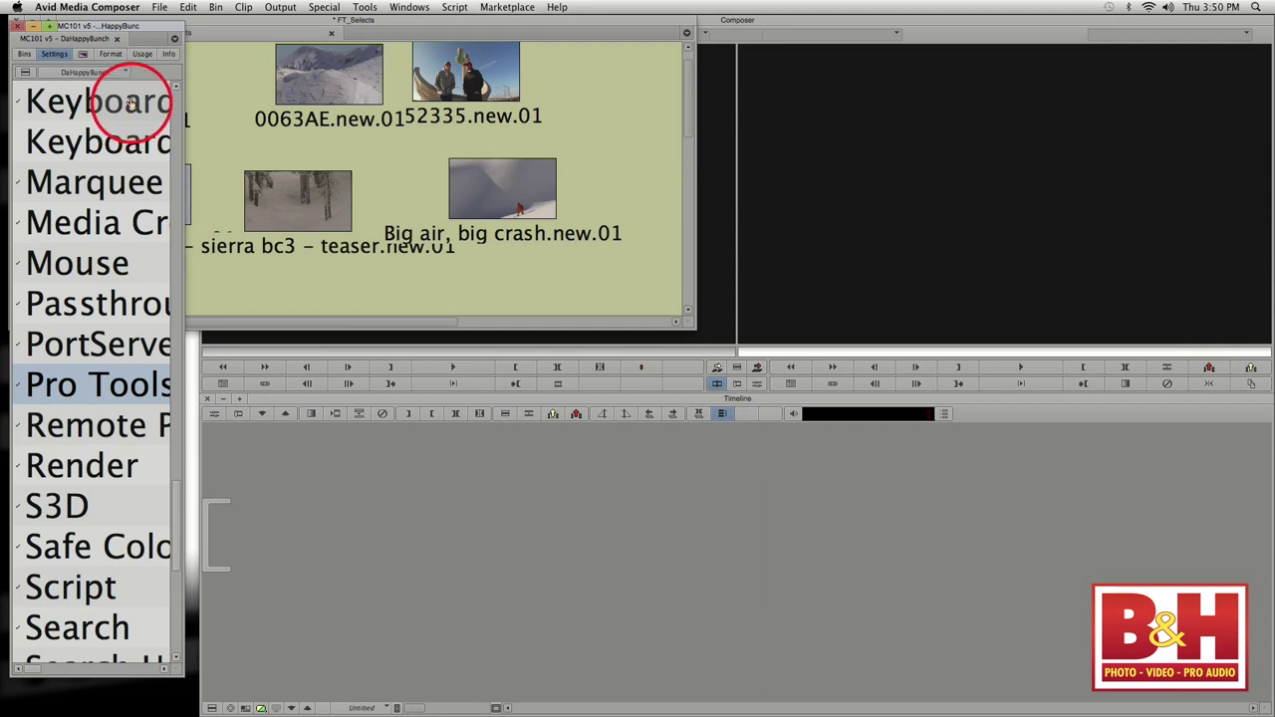
double_click(129, 102)
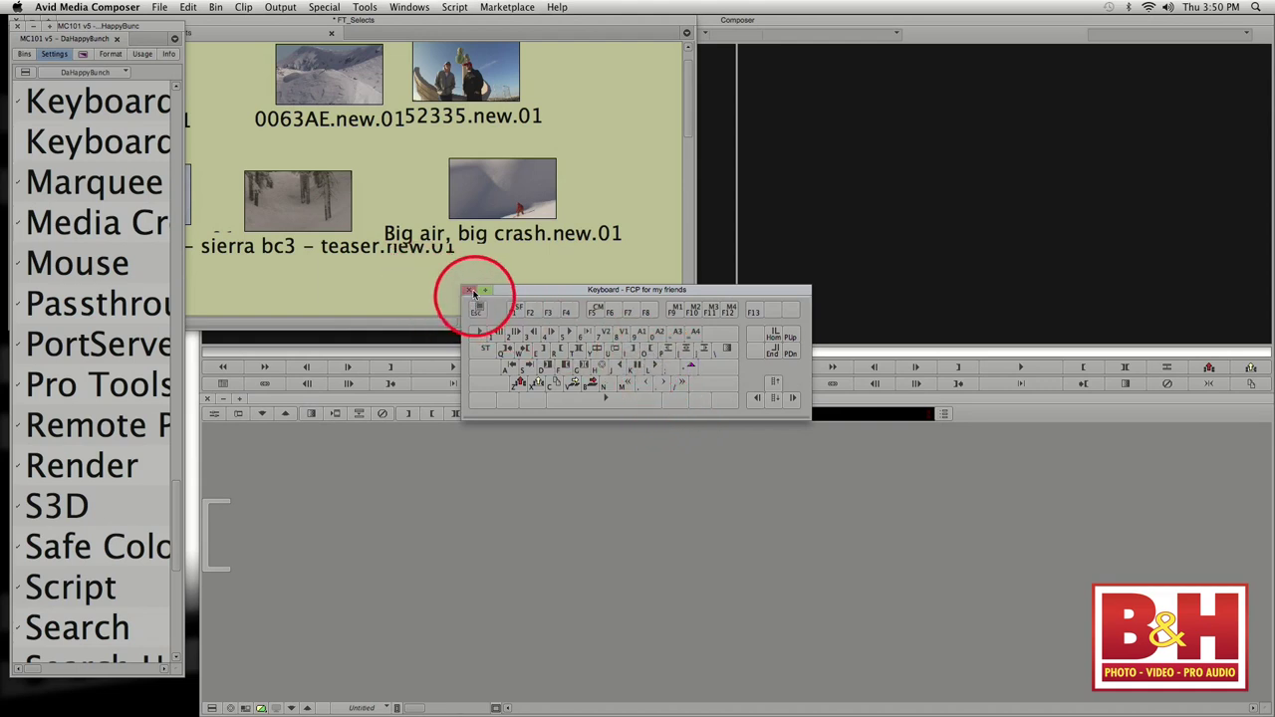
left_click(471, 290)
left_click(695, 332)
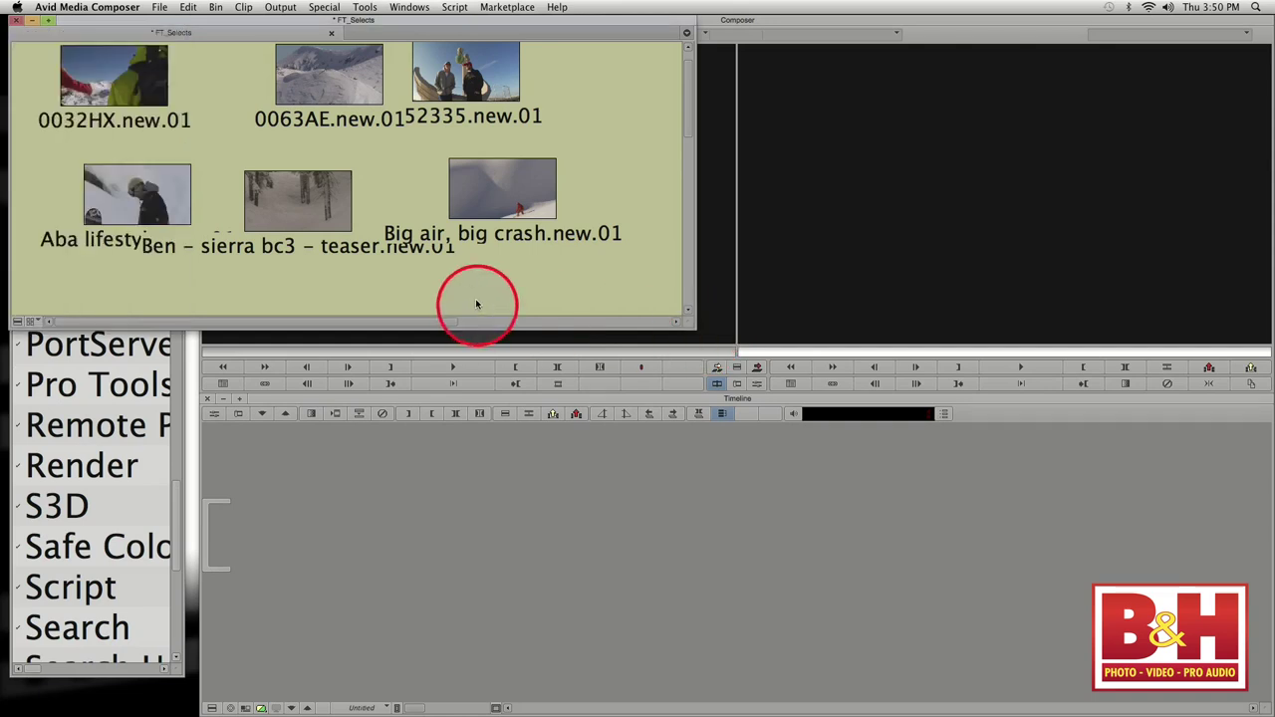
- Give the six clips in FT_Selects more representative frames, from 0032HX through Big air, big crash
left_click(135, 79)
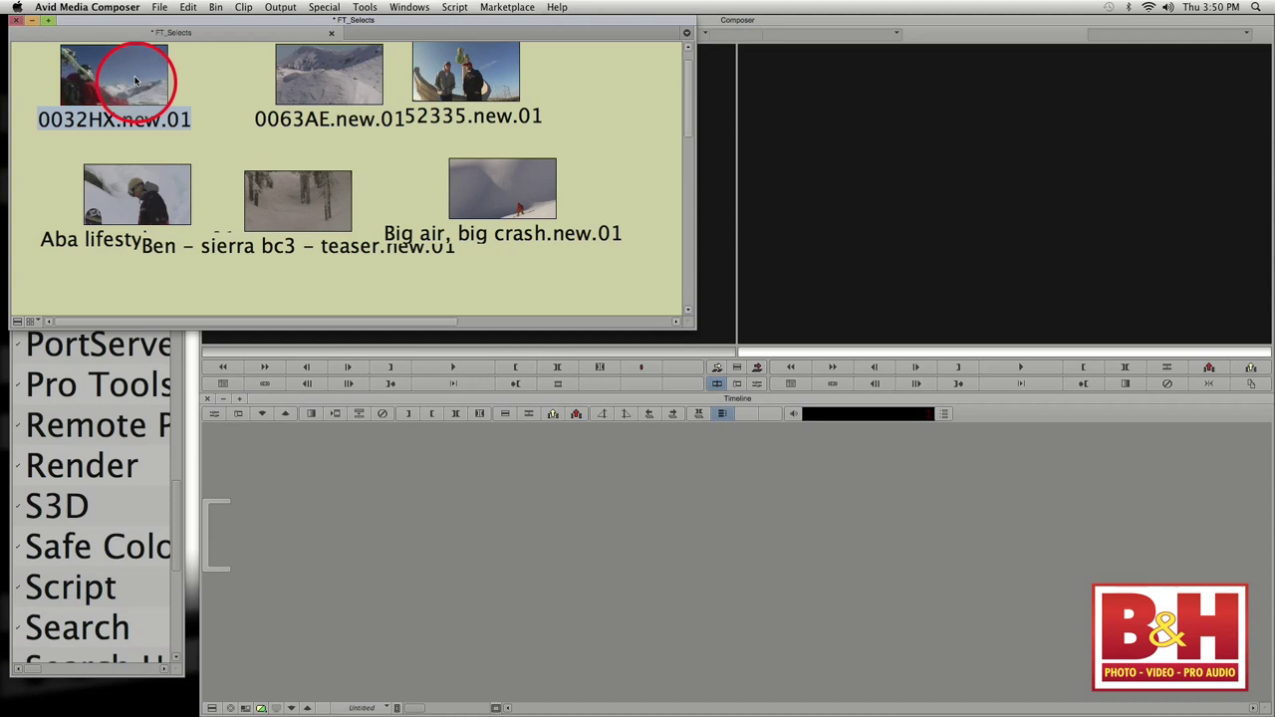
left_click(334, 96)
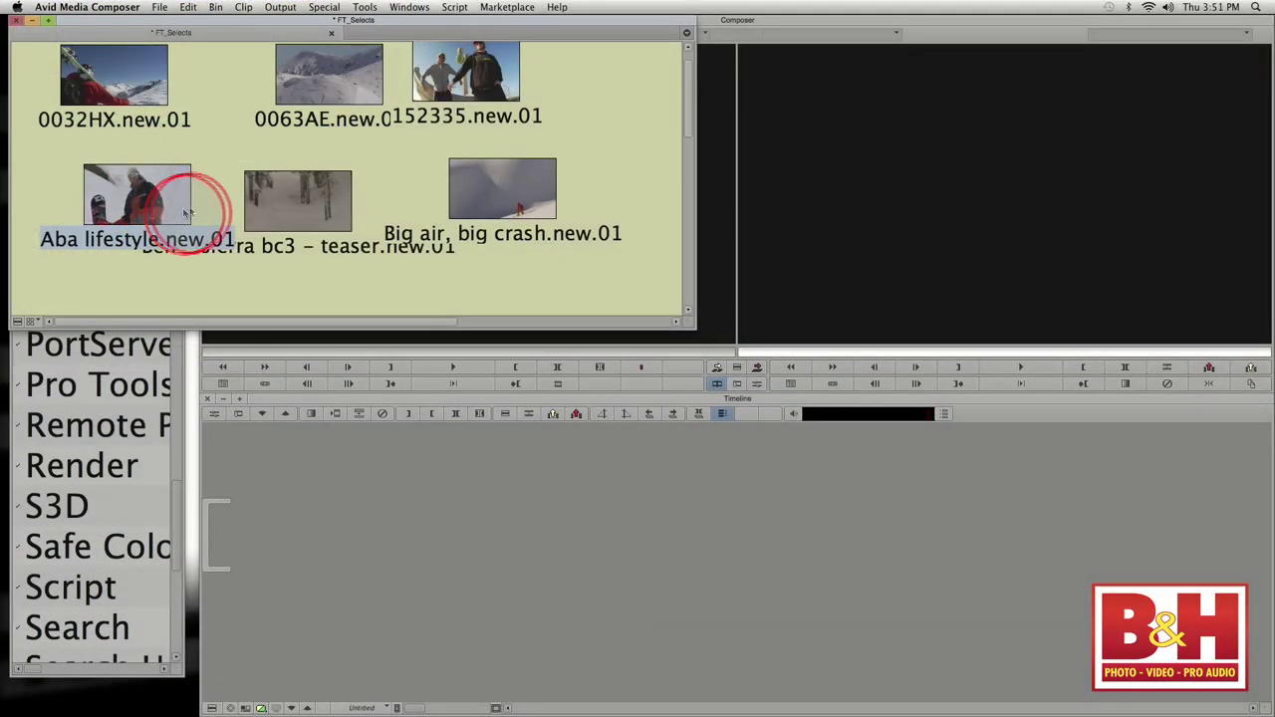
left_click(294, 200)
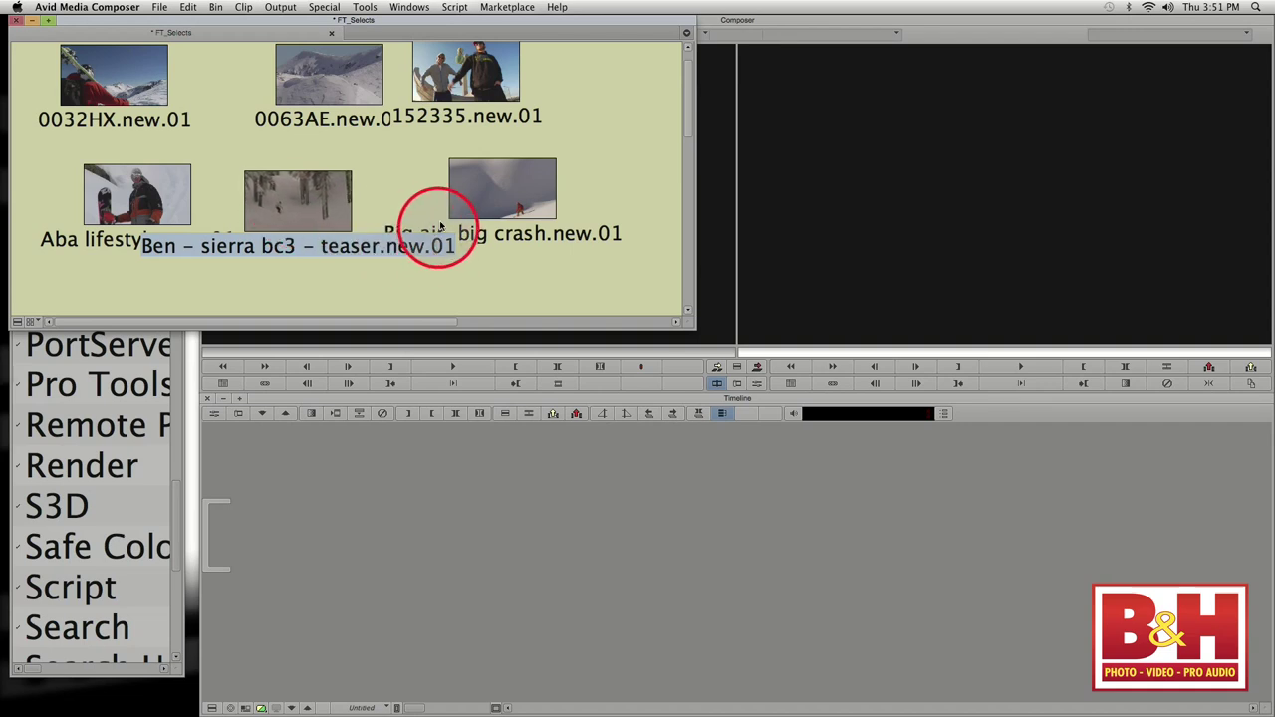
left_click(476, 195)
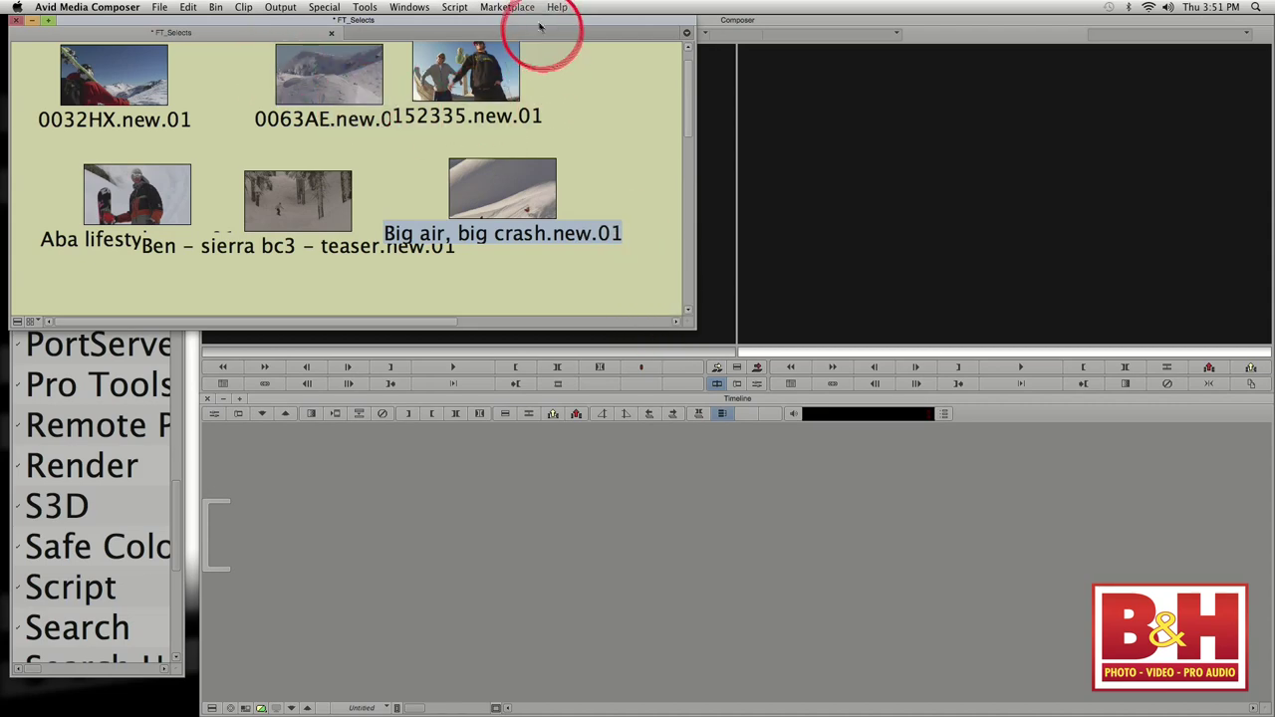
- Move the FT_Selects bin below the Composer monitors and load 0032HX.new.01 and 0063AE.new.01 into the source monitor
left_click_drag(538, 22, 863, 389)
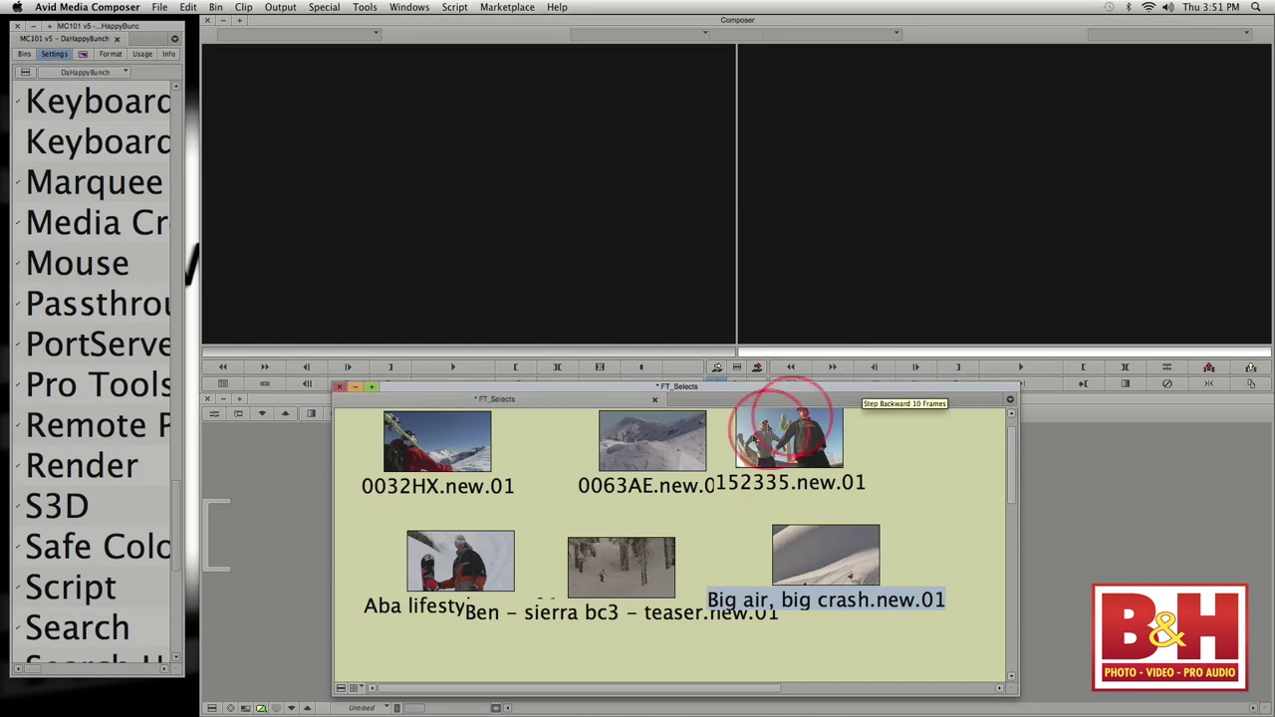
left_click_drag(442, 427, 498, 261)
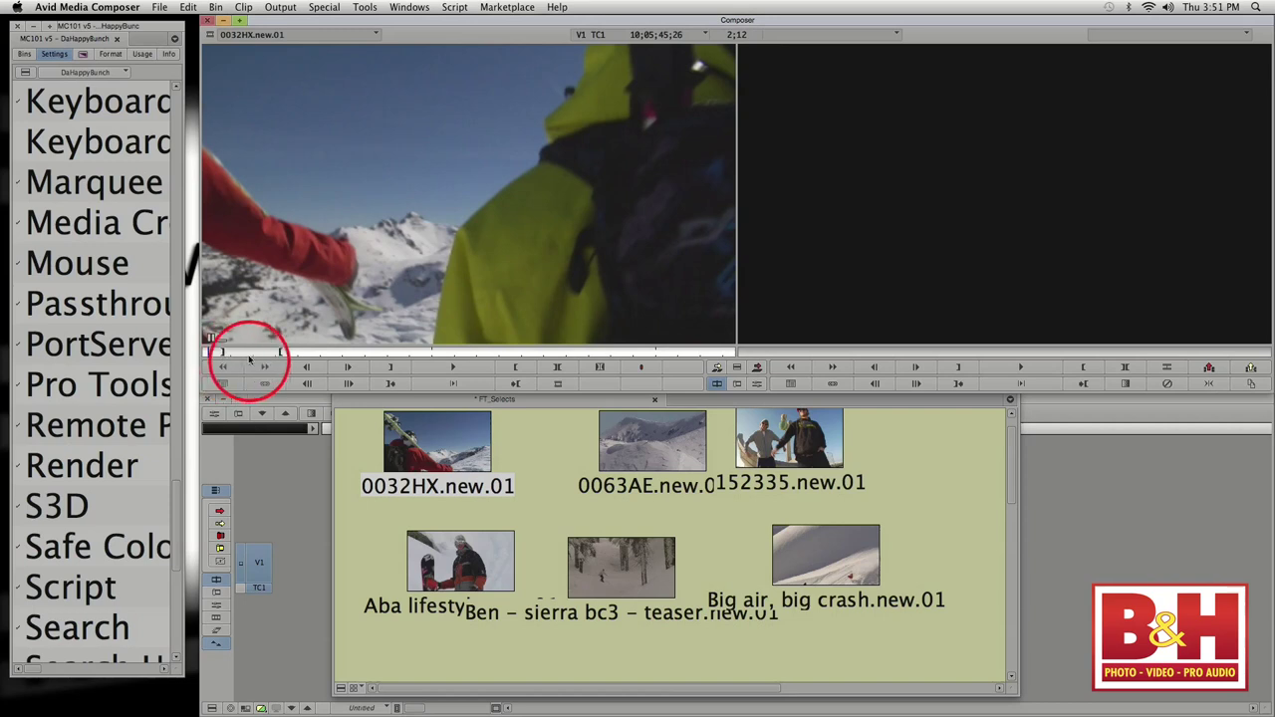
double_click(674, 444)
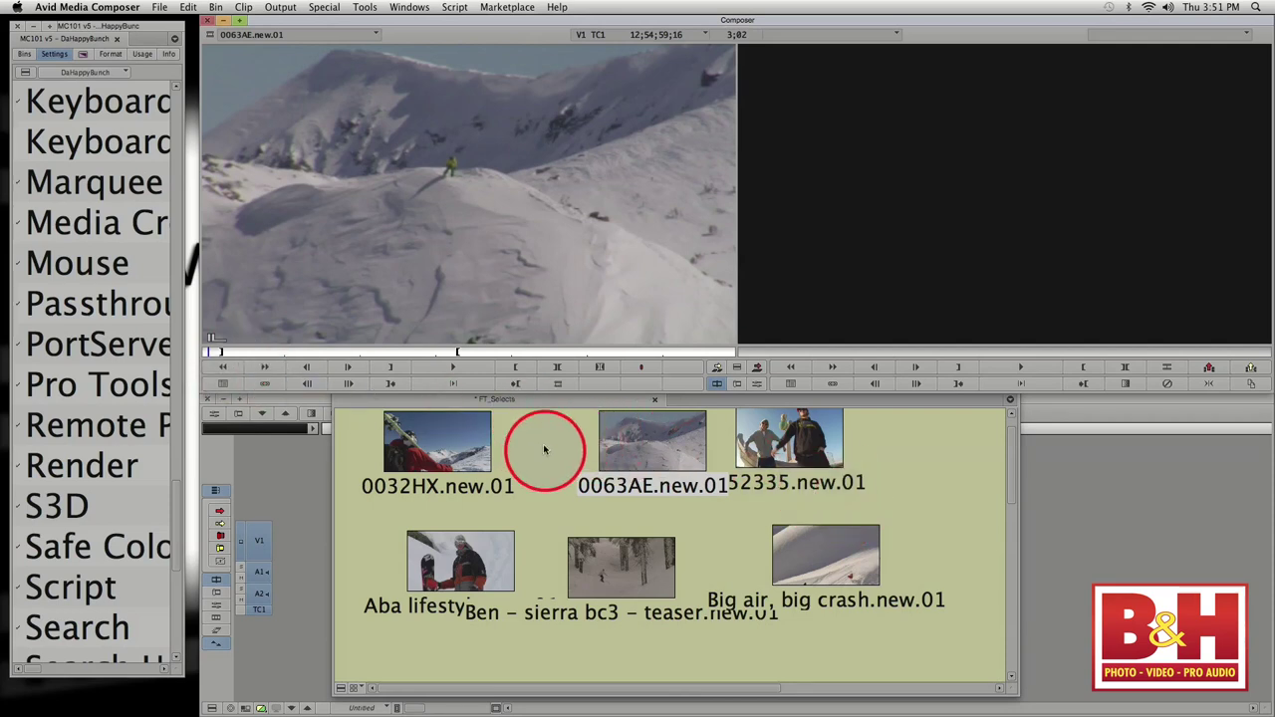
- Cascade the frames diagonally in storyboard order: 0032HX, 0063AE, 152335, Aba lifestyle, Ben - sierra, Big air
left_click_drag(669, 469, 485, 477)
left_click_drag(857, 475, 558, 476)
left_click_drag(512, 583, 645, 517)
left_click_drag(654, 604, 690, 538)
left_click_drag(805, 541, 303, 85)
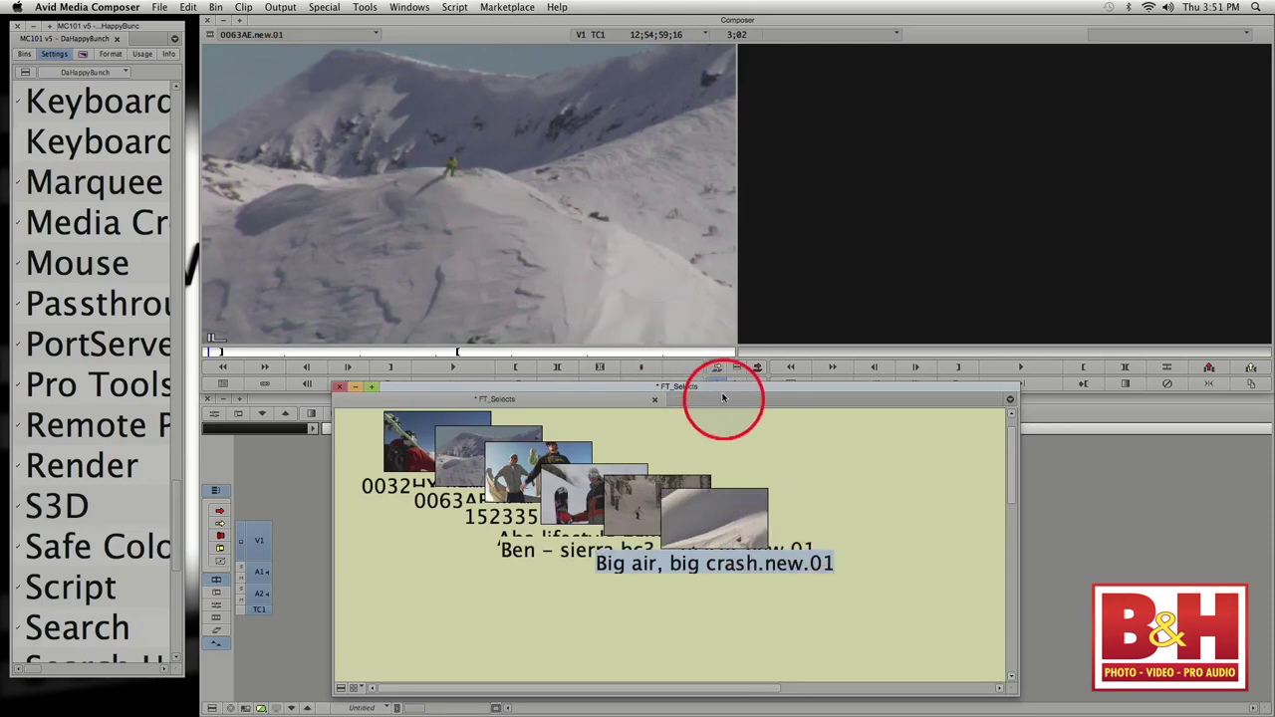
- Edit the six cascaded clips together into the empty timeline as a new sequence and reposition the Timeline window
left_click_drag(723, 392, 376, 47)
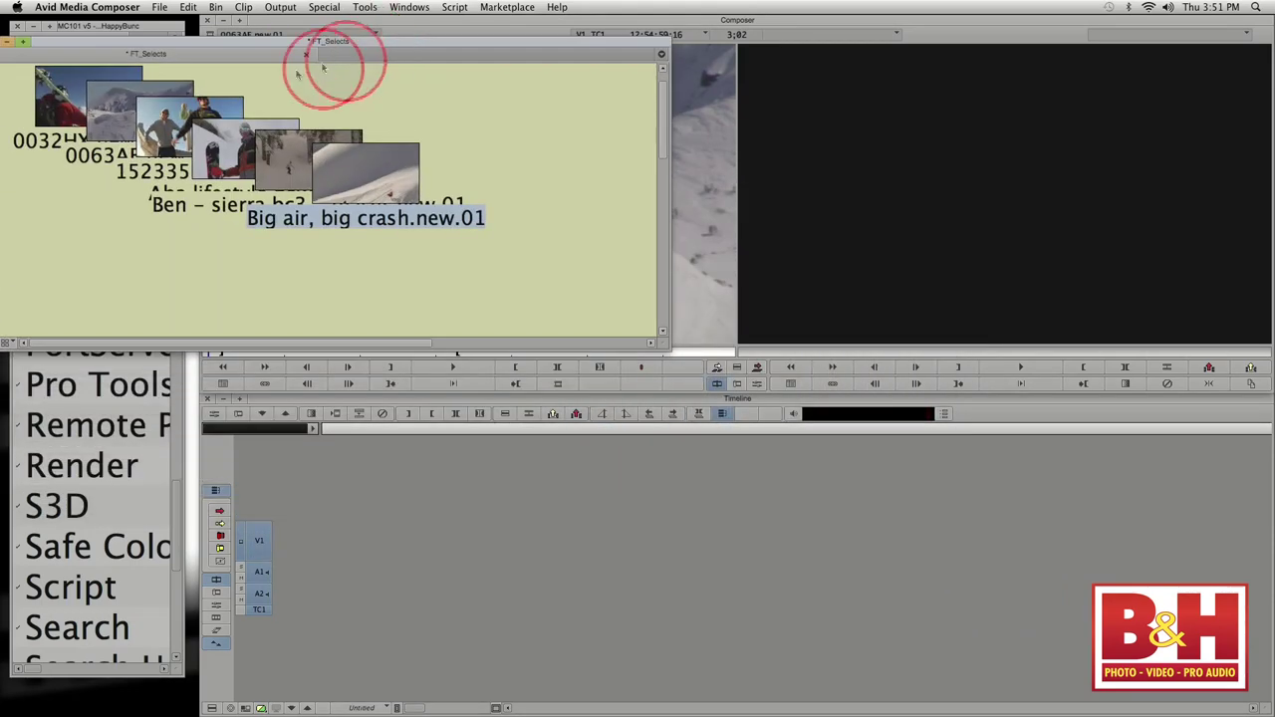
left_click_drag(27, 70, 612, 584)
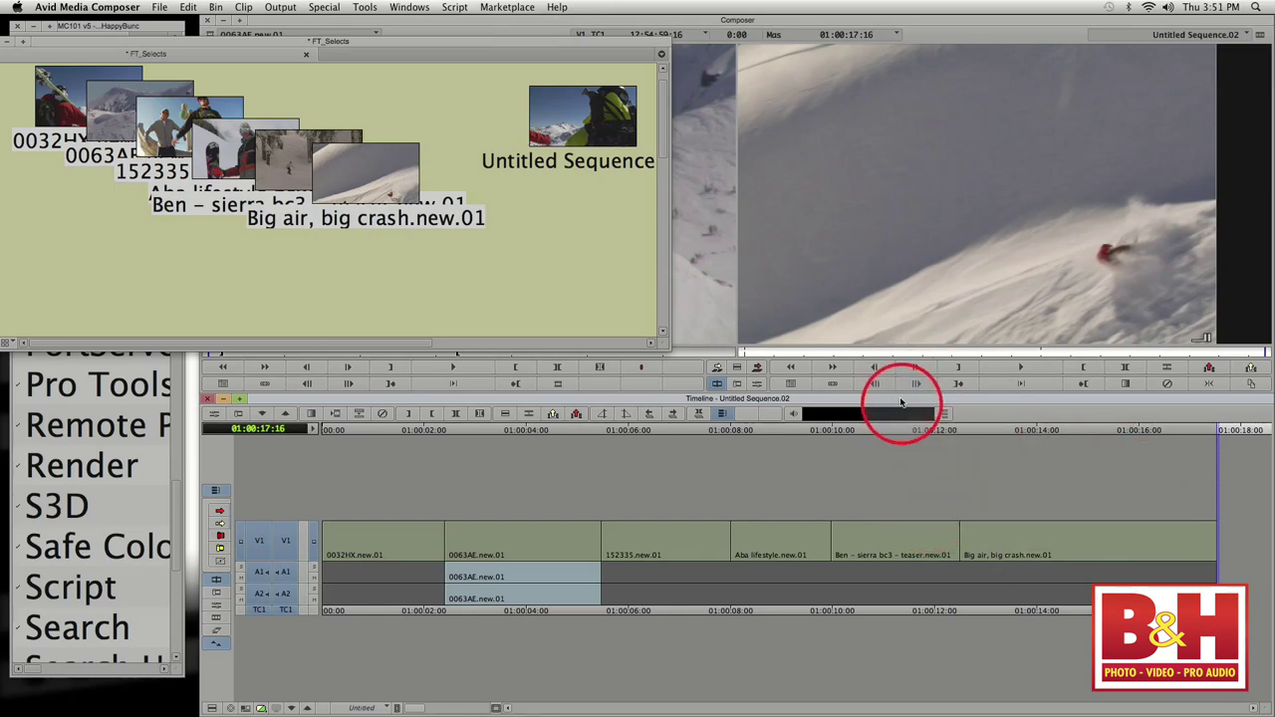
left_click_drag(899, 402, 854, 363)
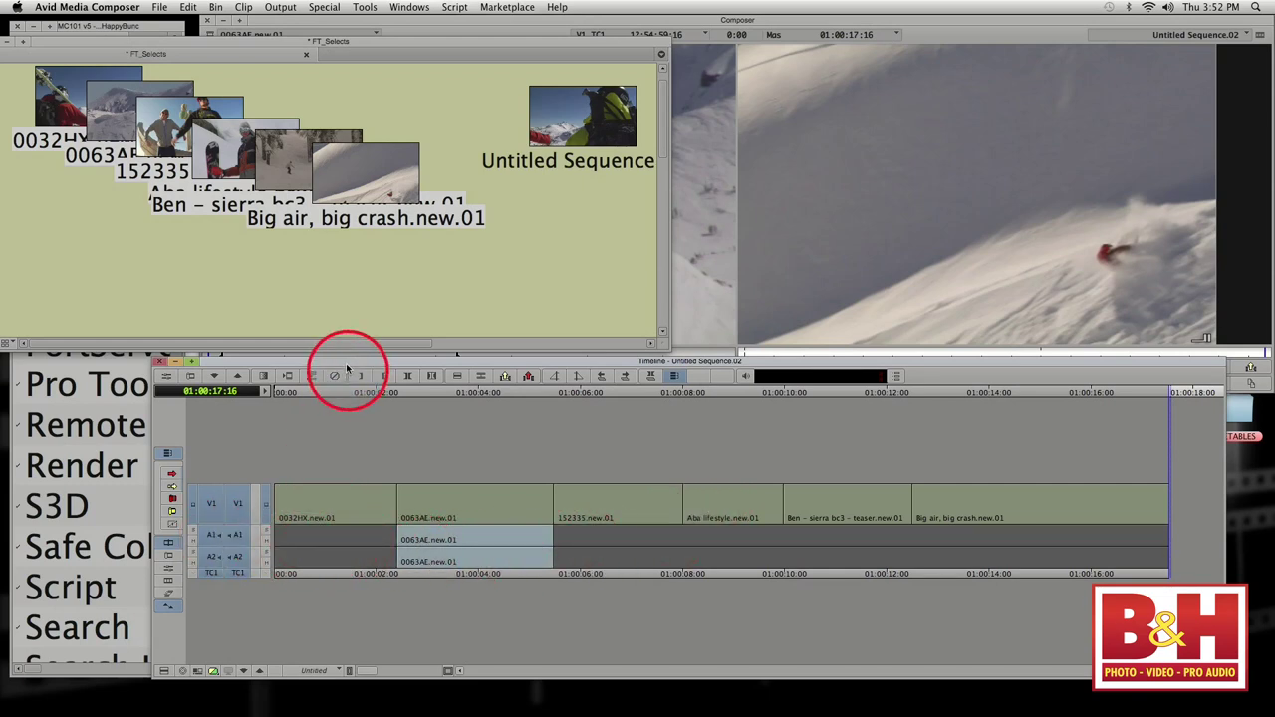
left_click_drag(348, 362, 343, 338)
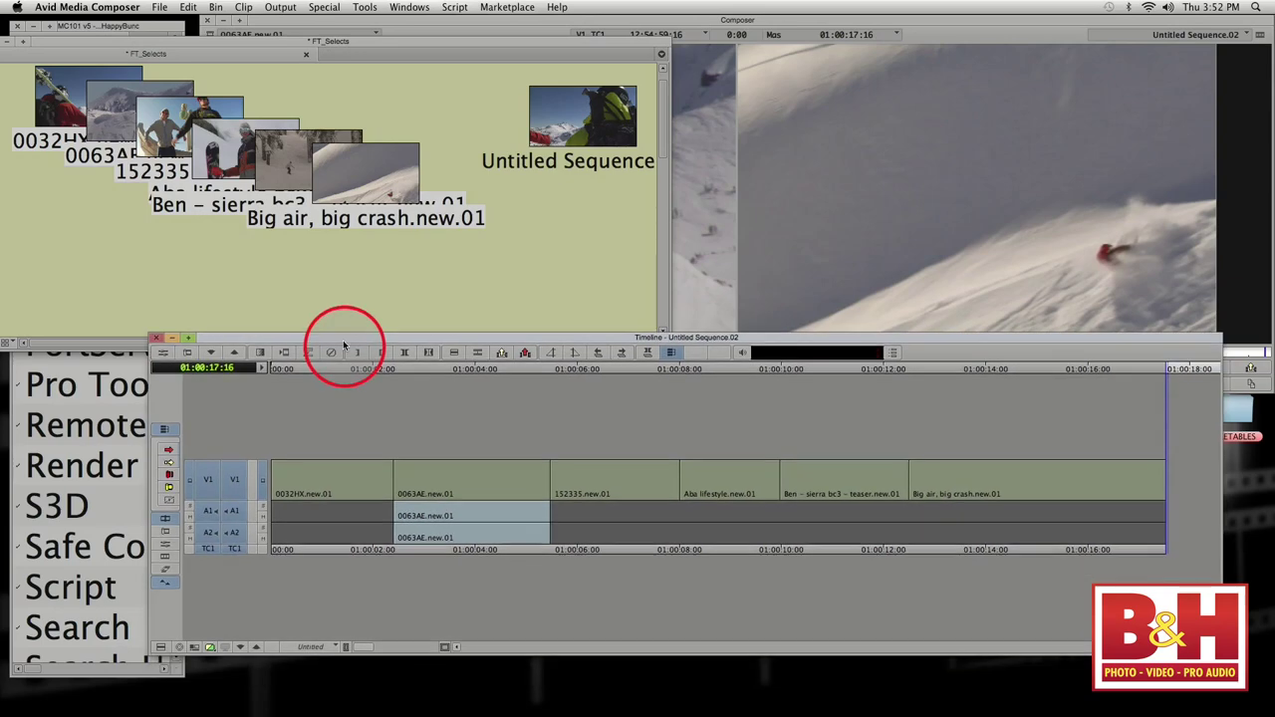
- Display clip durations alongside the clip names in the timeline
left_click(160, 653)
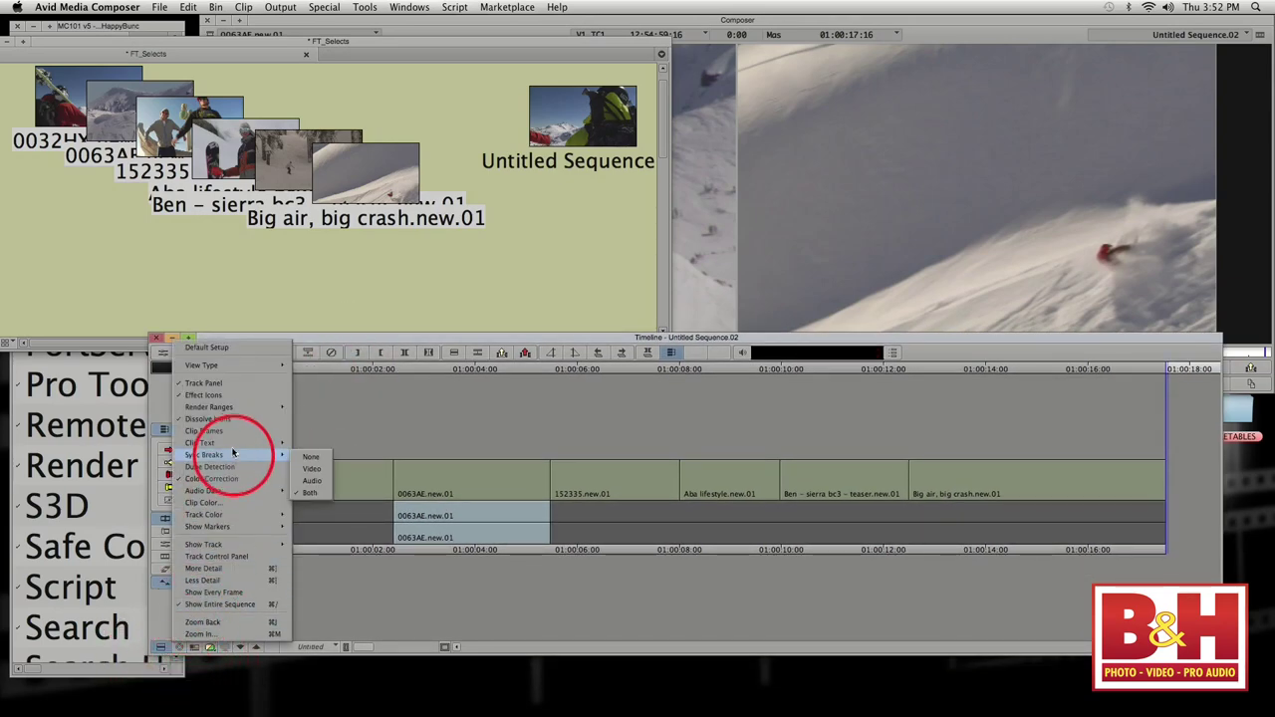
mouse_move(233, 445)
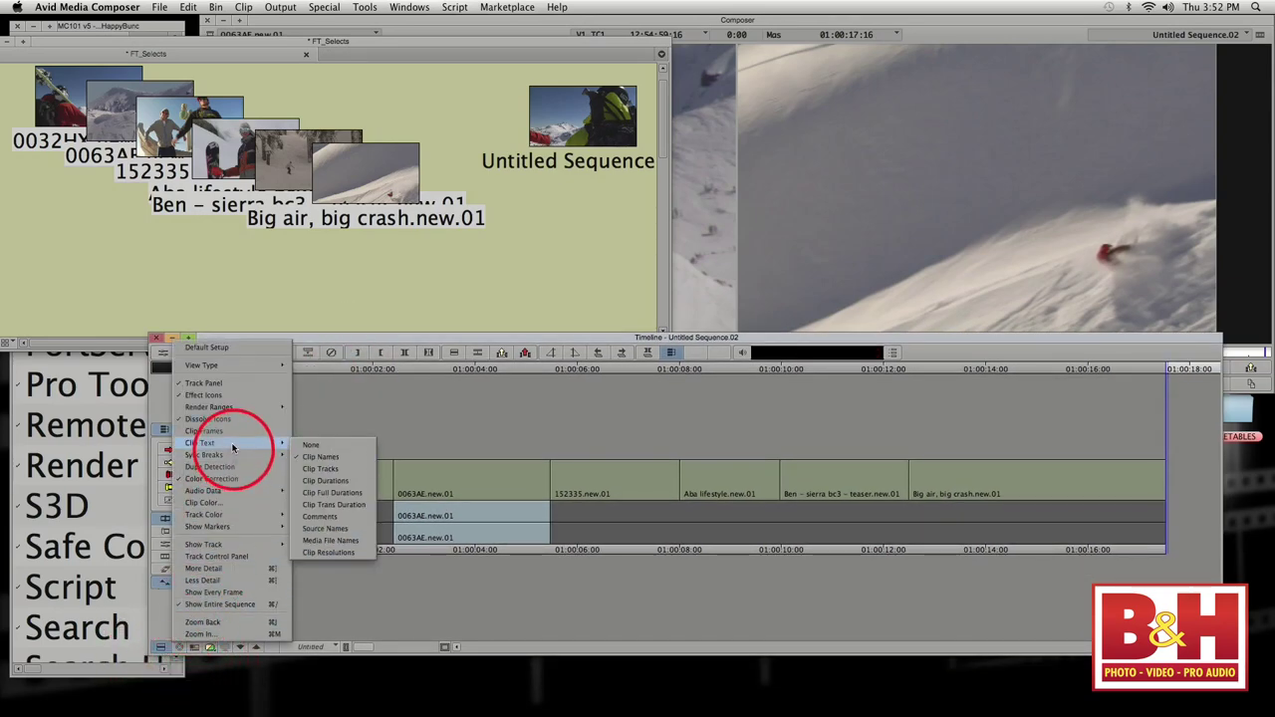
left_click(354, 480)
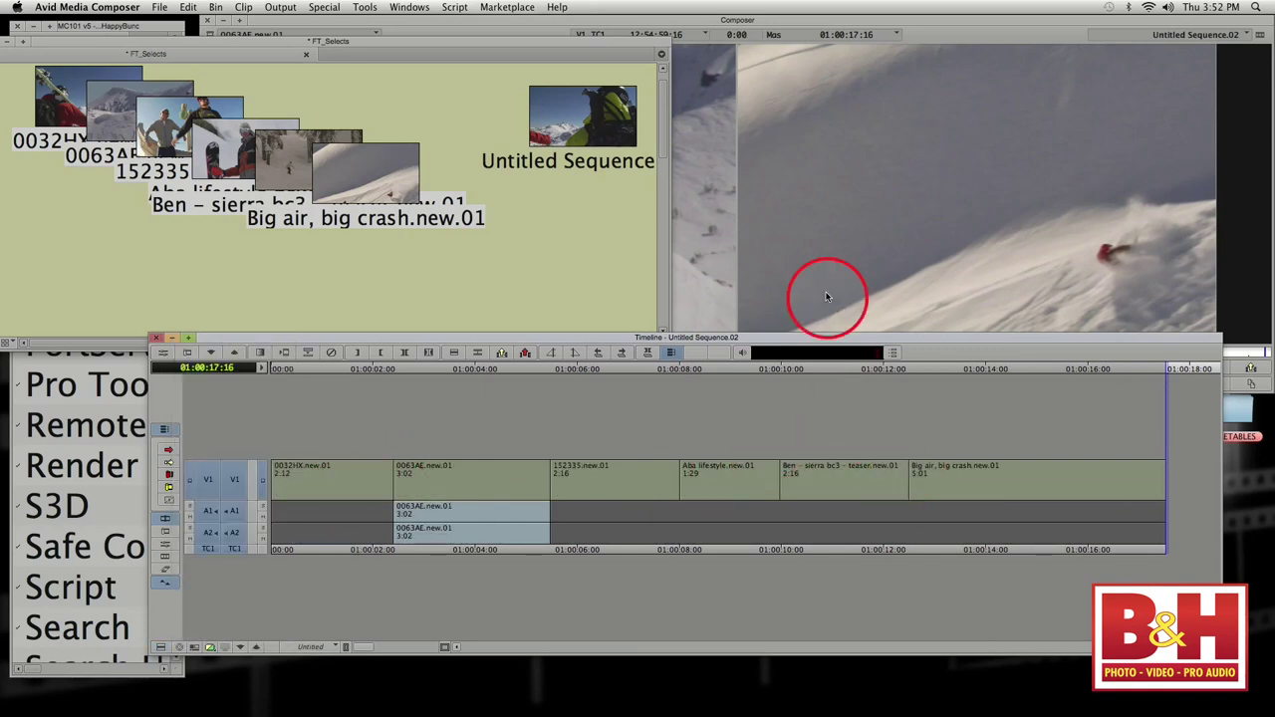
left_click_drag(825, 340, 827, 327)
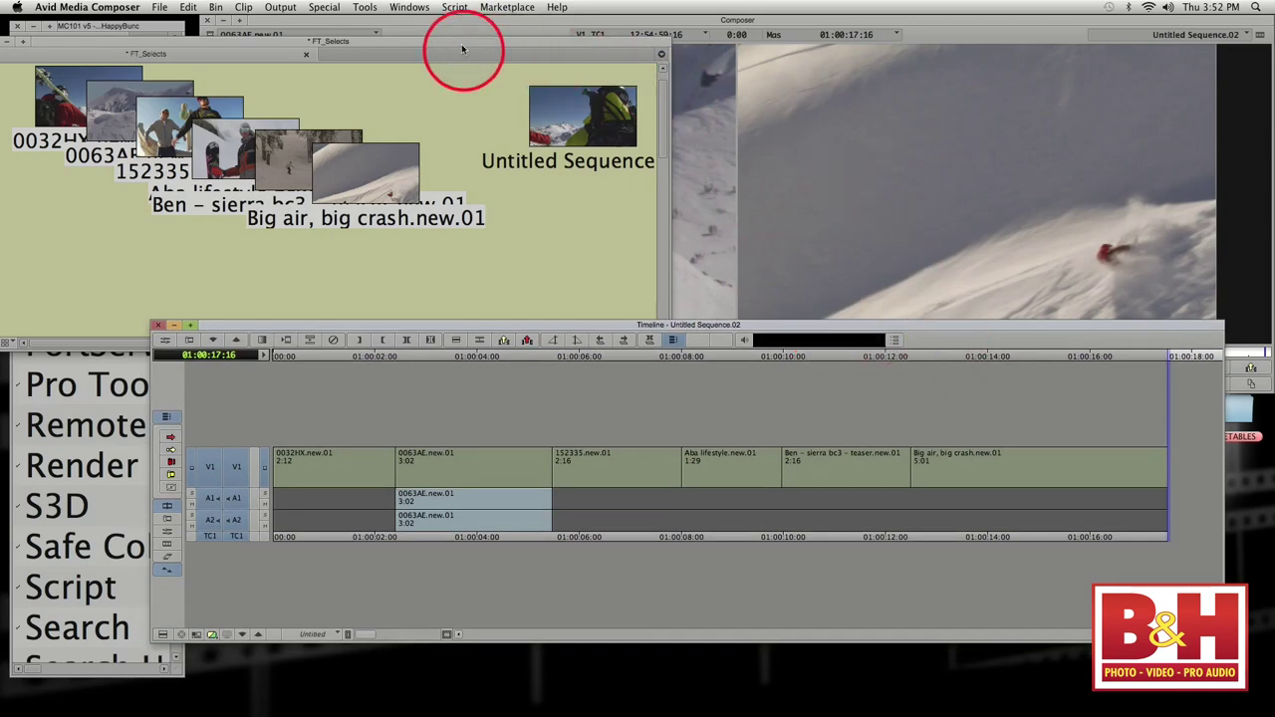
- Enlarge the timeline's font so the clip names, durations and timecode are easier to read
left_click(188, 8)
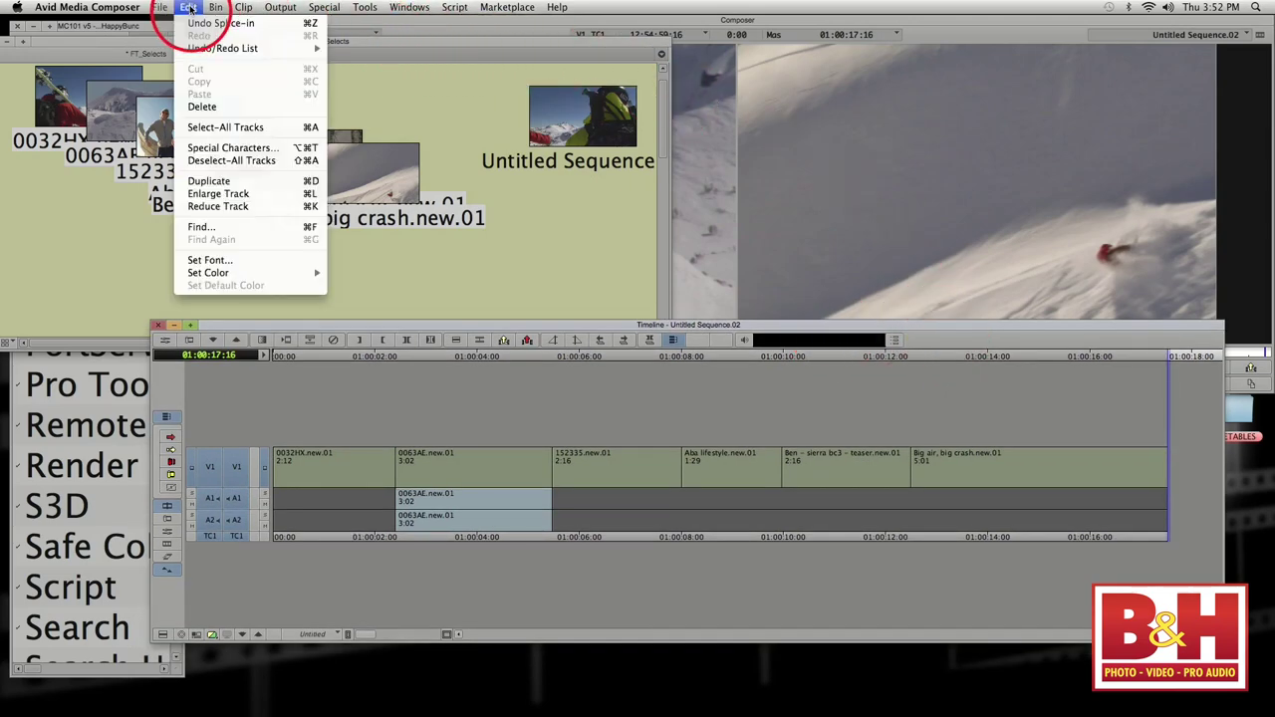
left_click(209, 259)
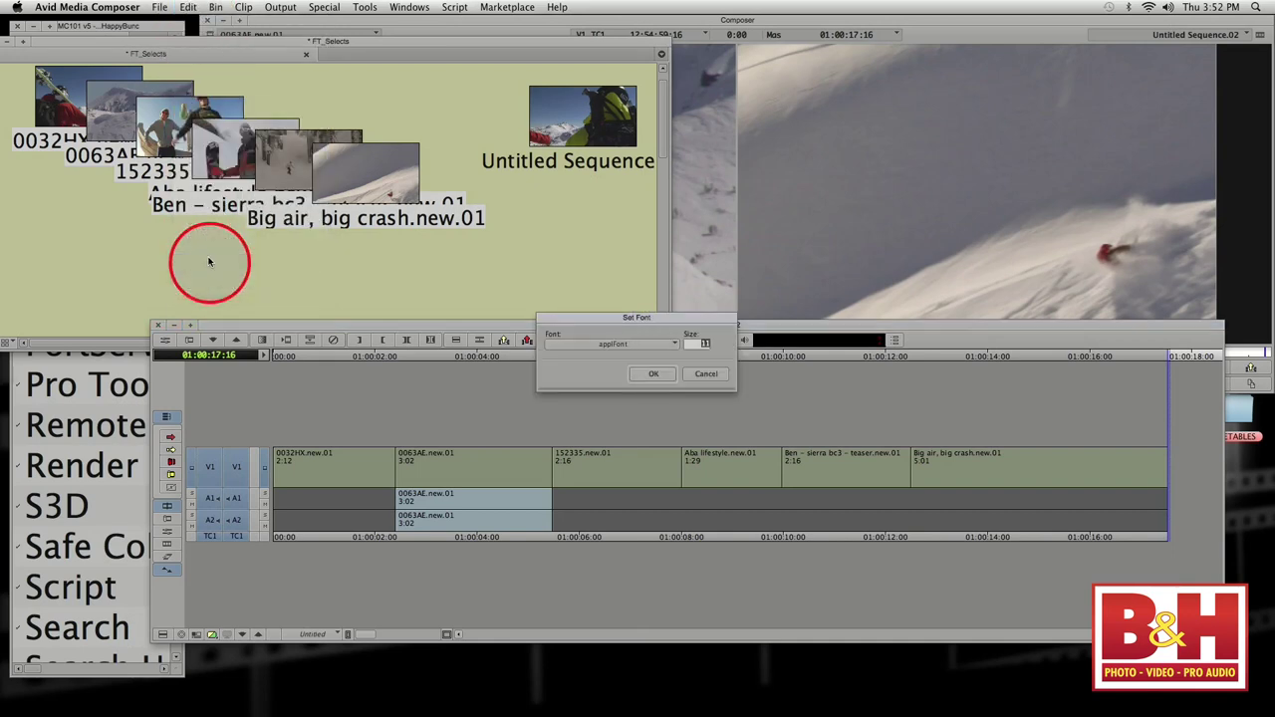
key("Return")
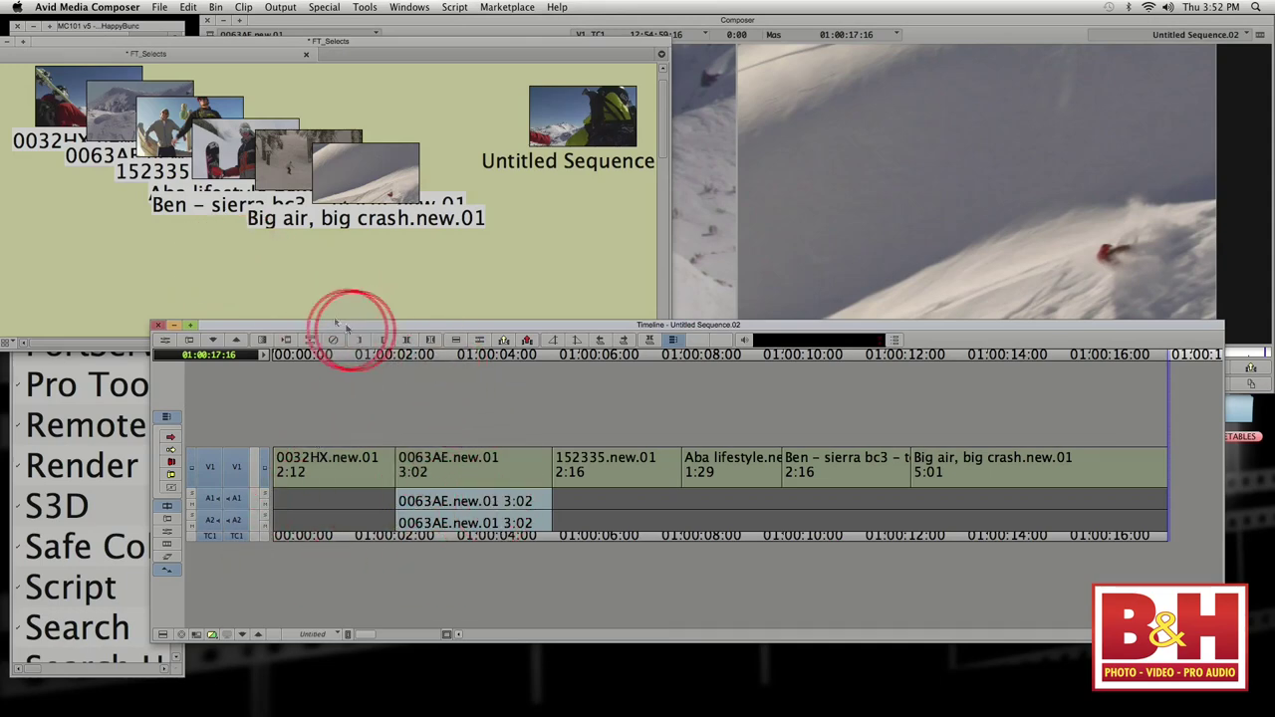
left_click_drag(357, 326, 313, 305)
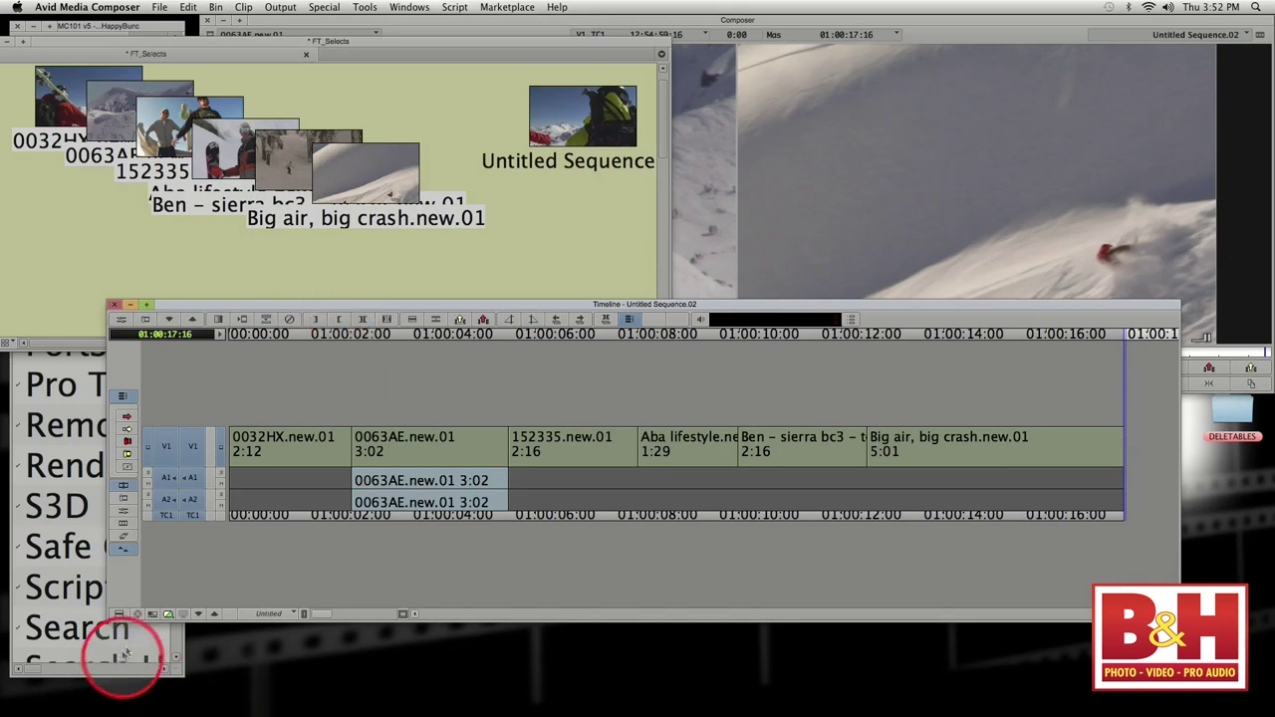
- Deselect the A1, A2 and TC1 record tracks and clear 0063AE.new.01 from the source monitor
left_click(191, 498)
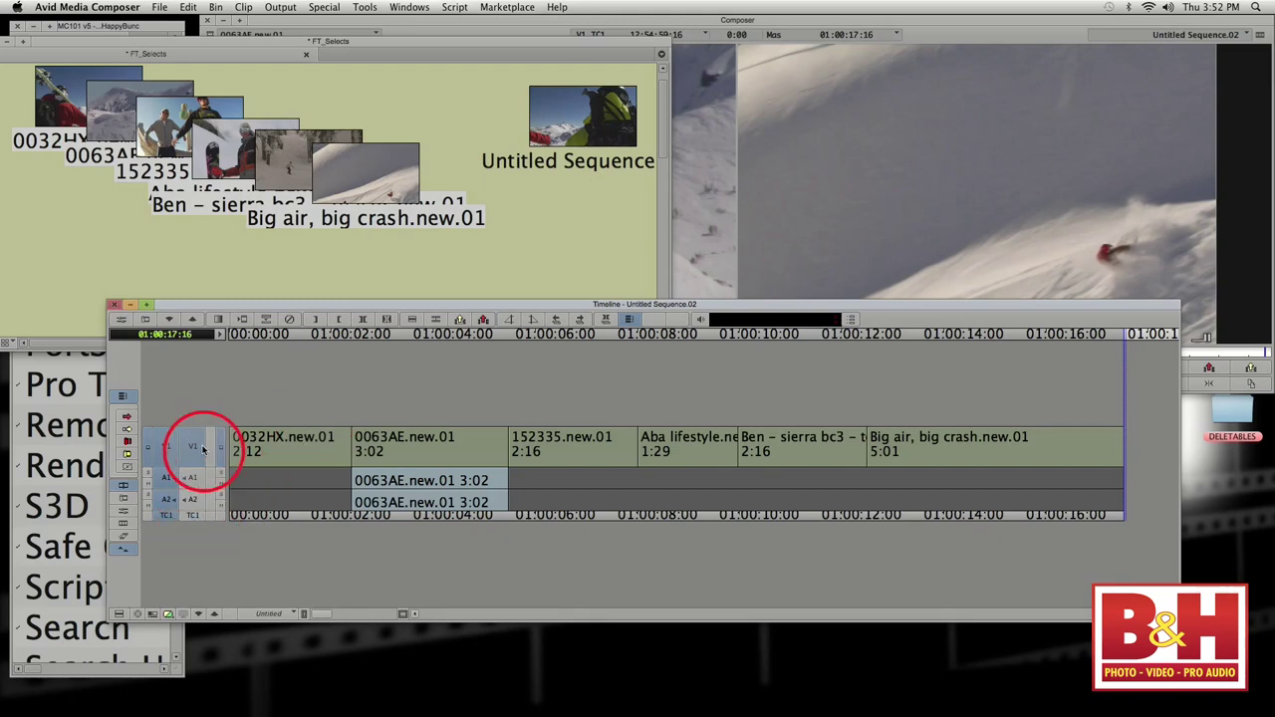
left_click(697, 157)
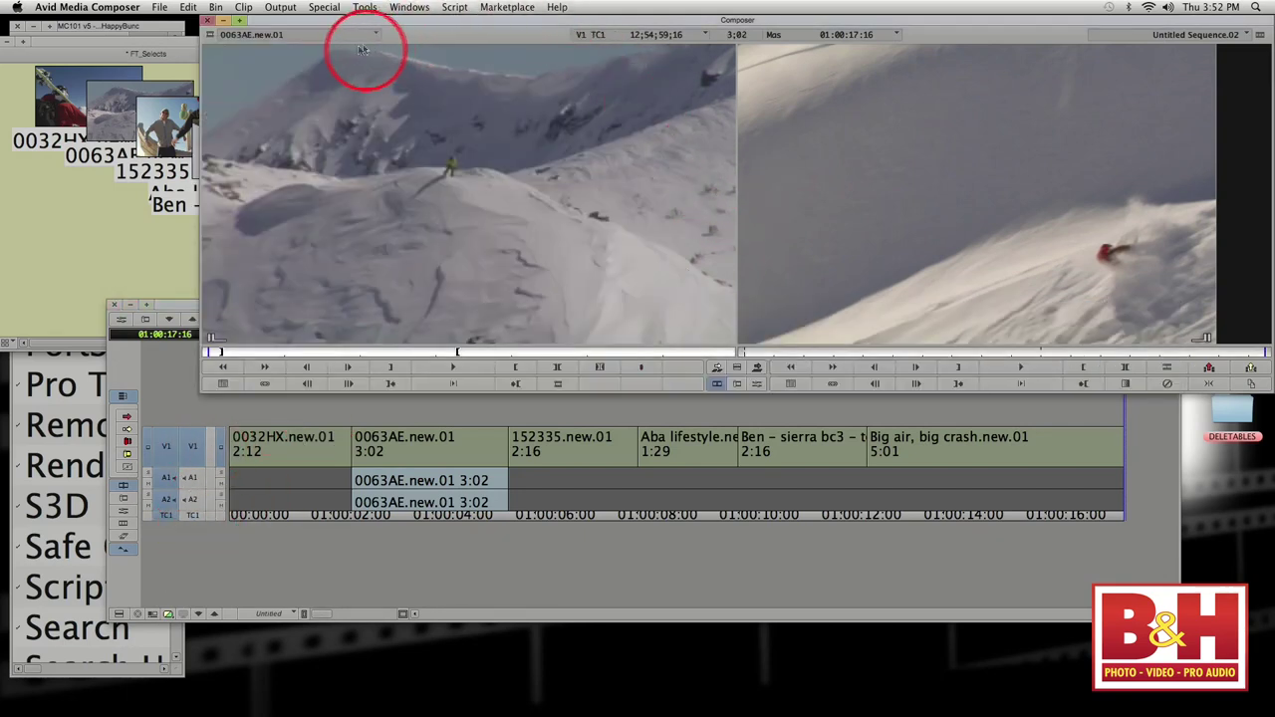
left_click(265, 36)
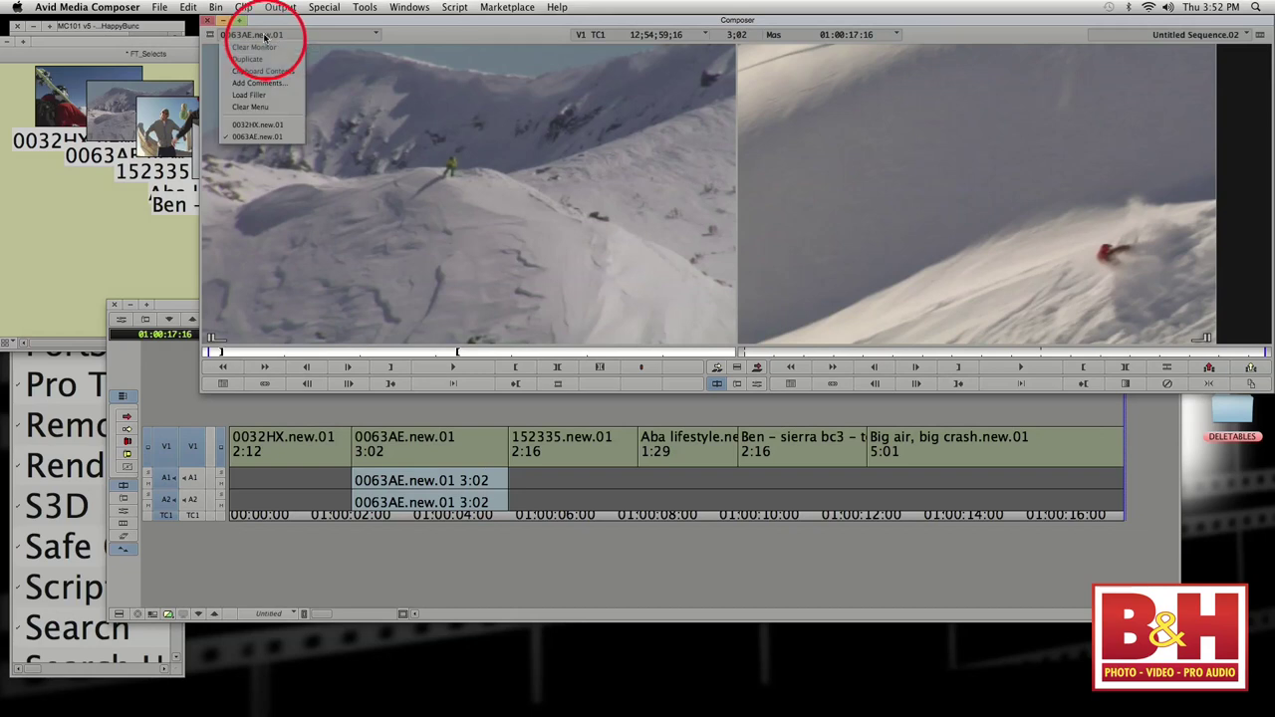
left_click(260, 48)
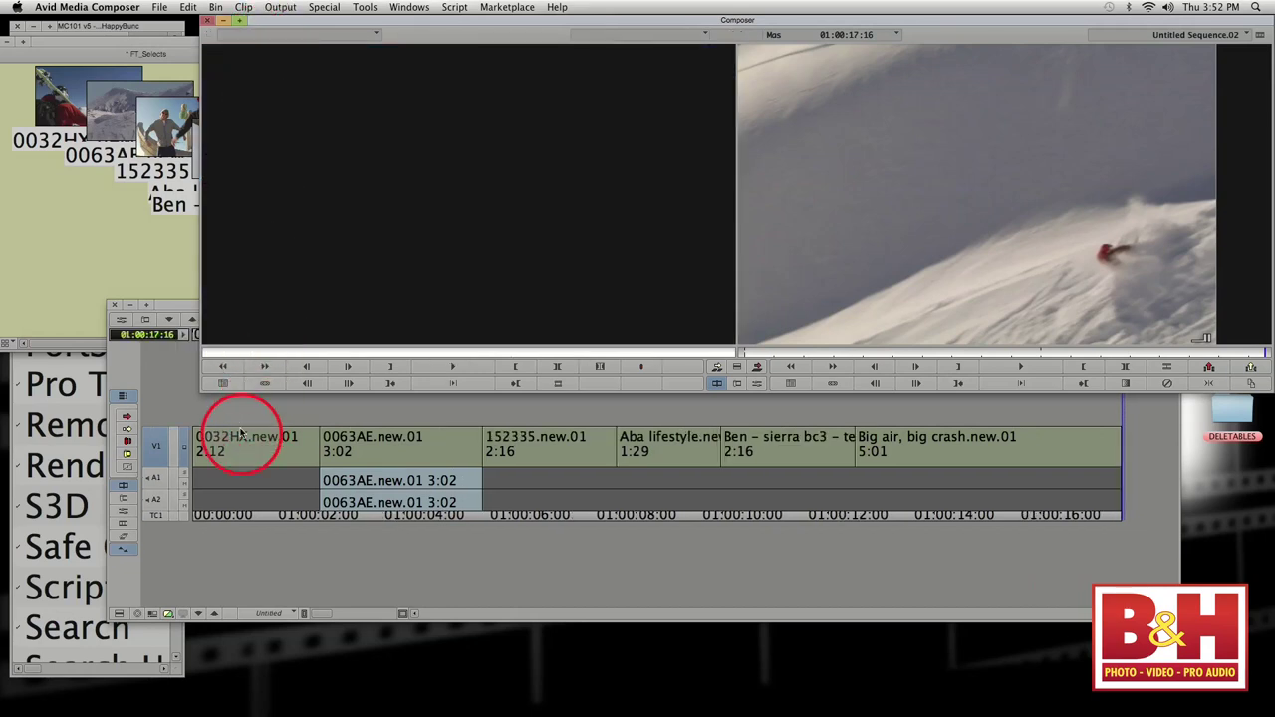
- Shift the Timeline window lower and recolor the V1 track with the custom crayon color Ice
left_click_drag(170, 303, 175, 319)
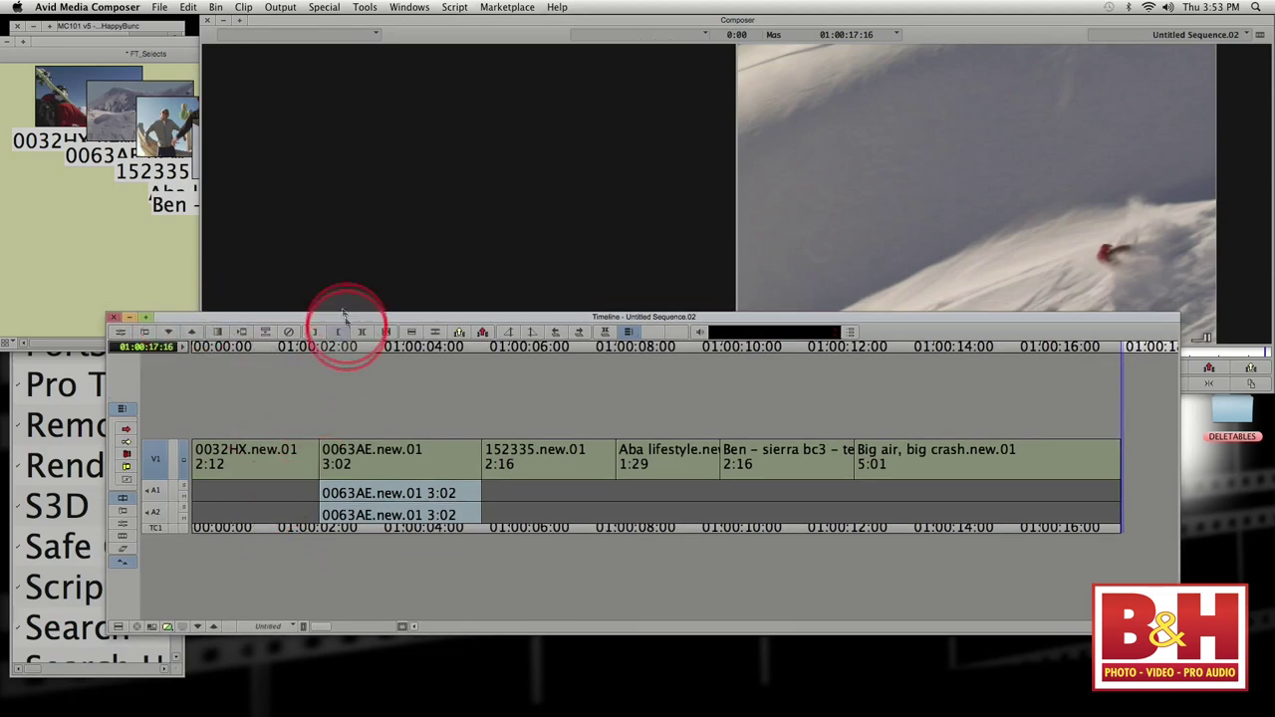
left_click_drag(338, 318, 409, 355)
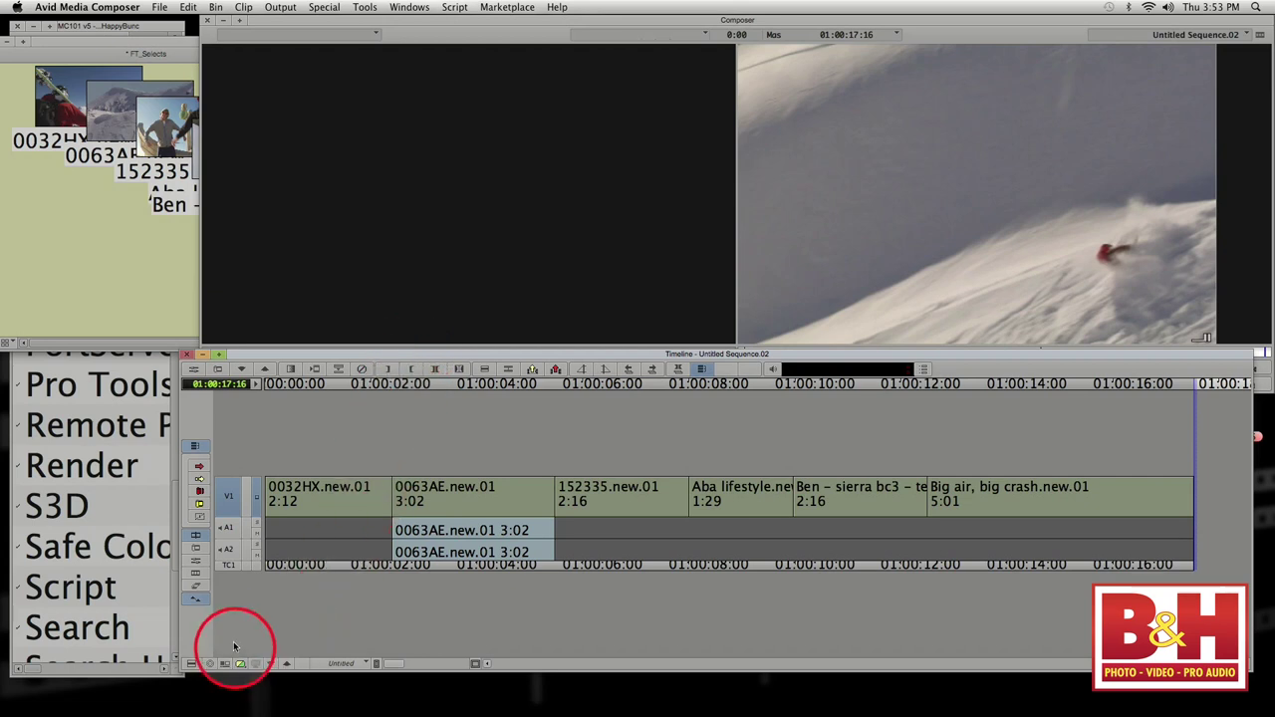
left_click(191, 665)
left_click_drag(192, 665, 421, 551)
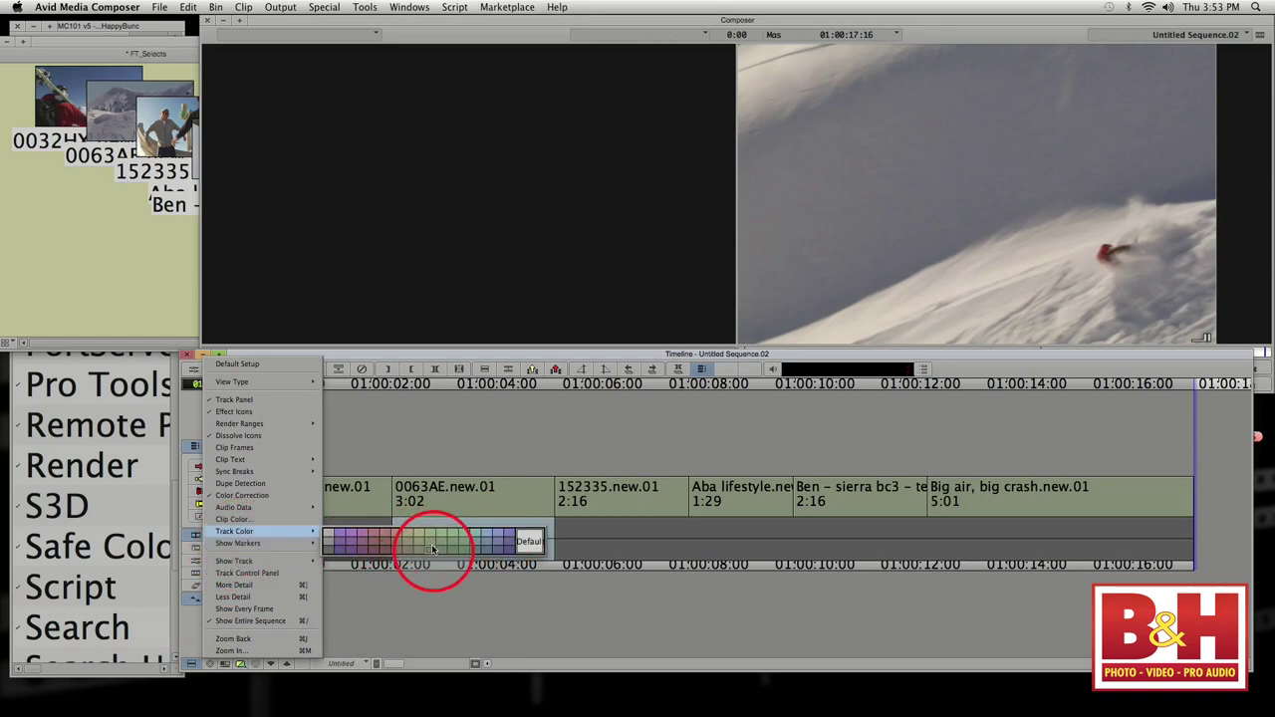
left_click_drag(432, 549, 424, 556)
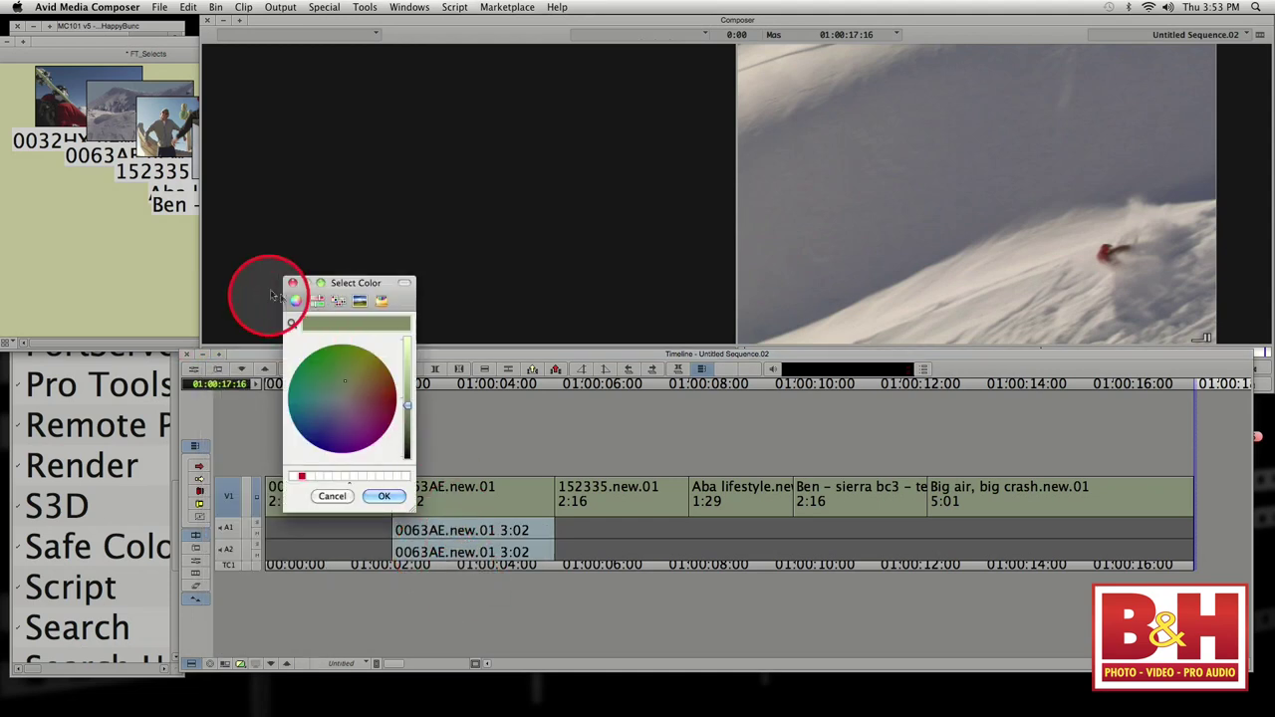
left_click(317, 301)
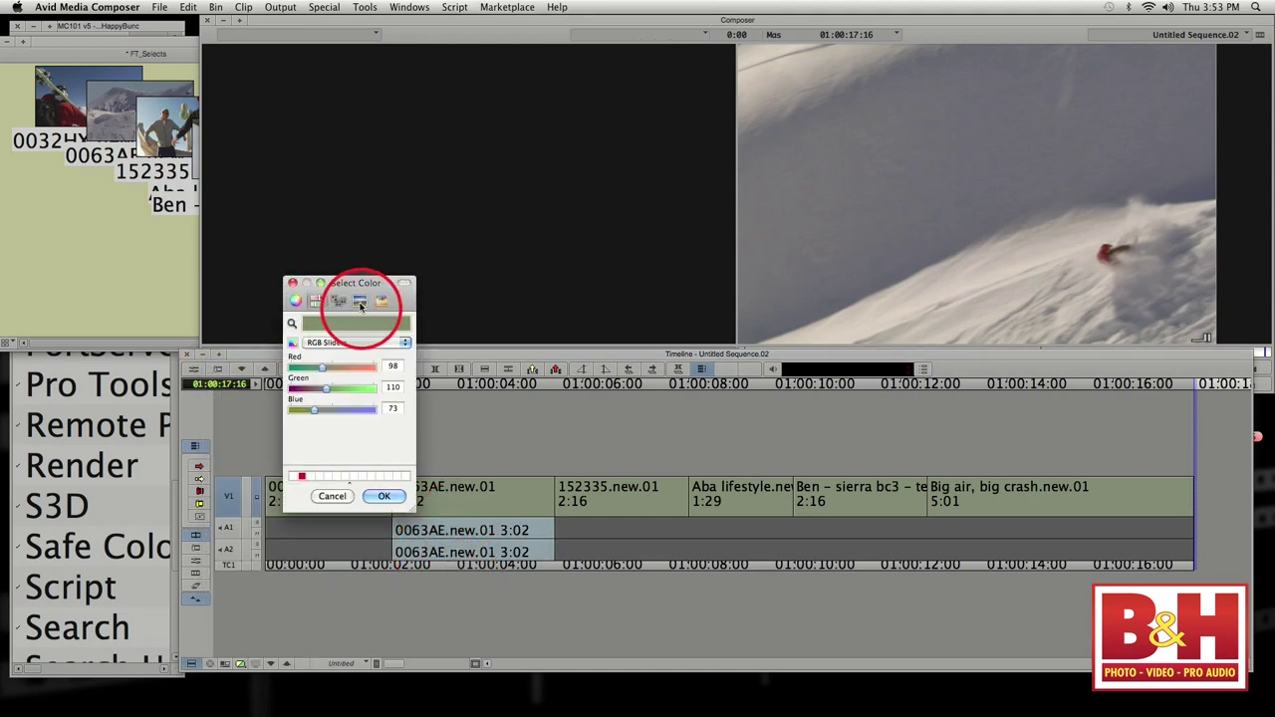
left_click(361, 301)
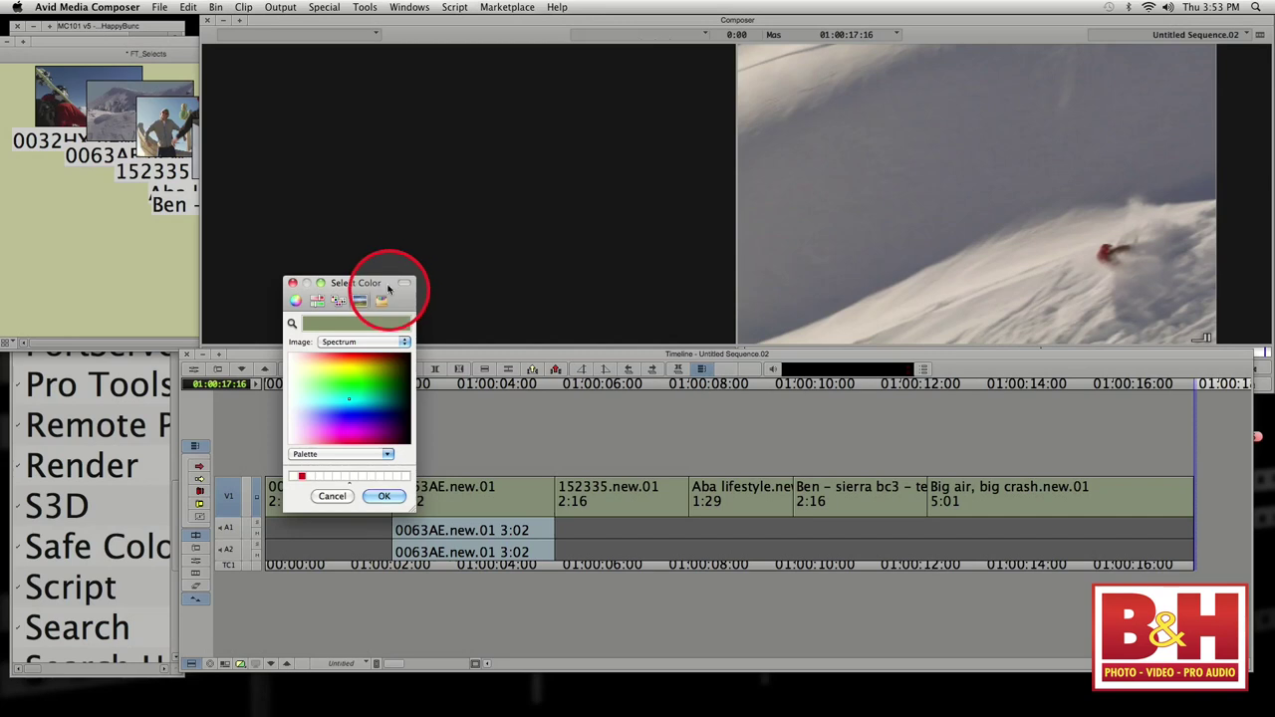
left_click(383, 301)
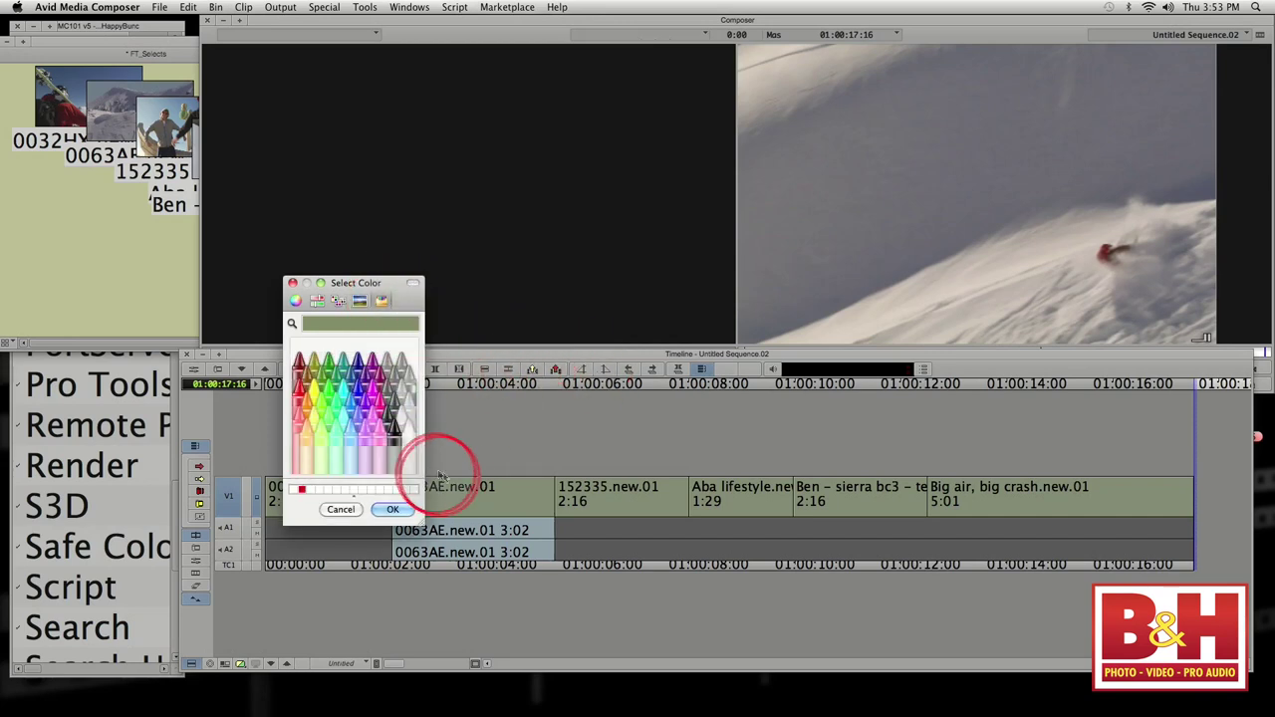
left_click(343, 423)
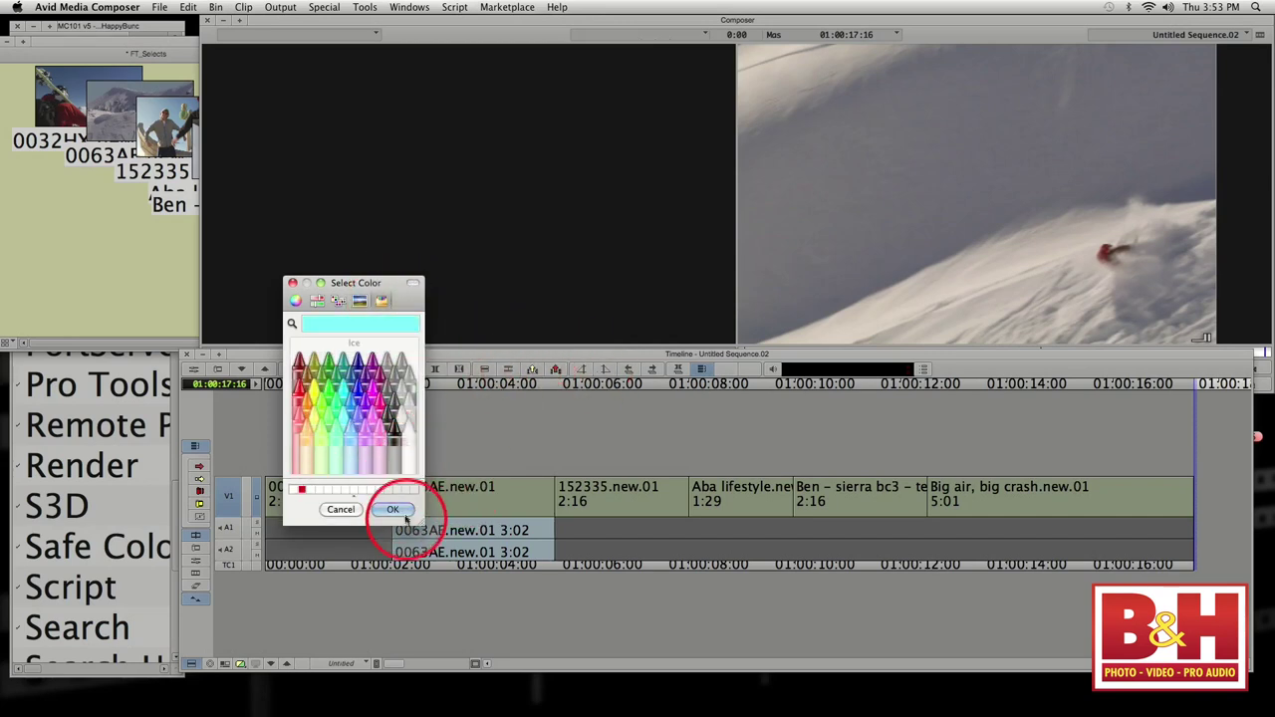
left_click(394, 510)
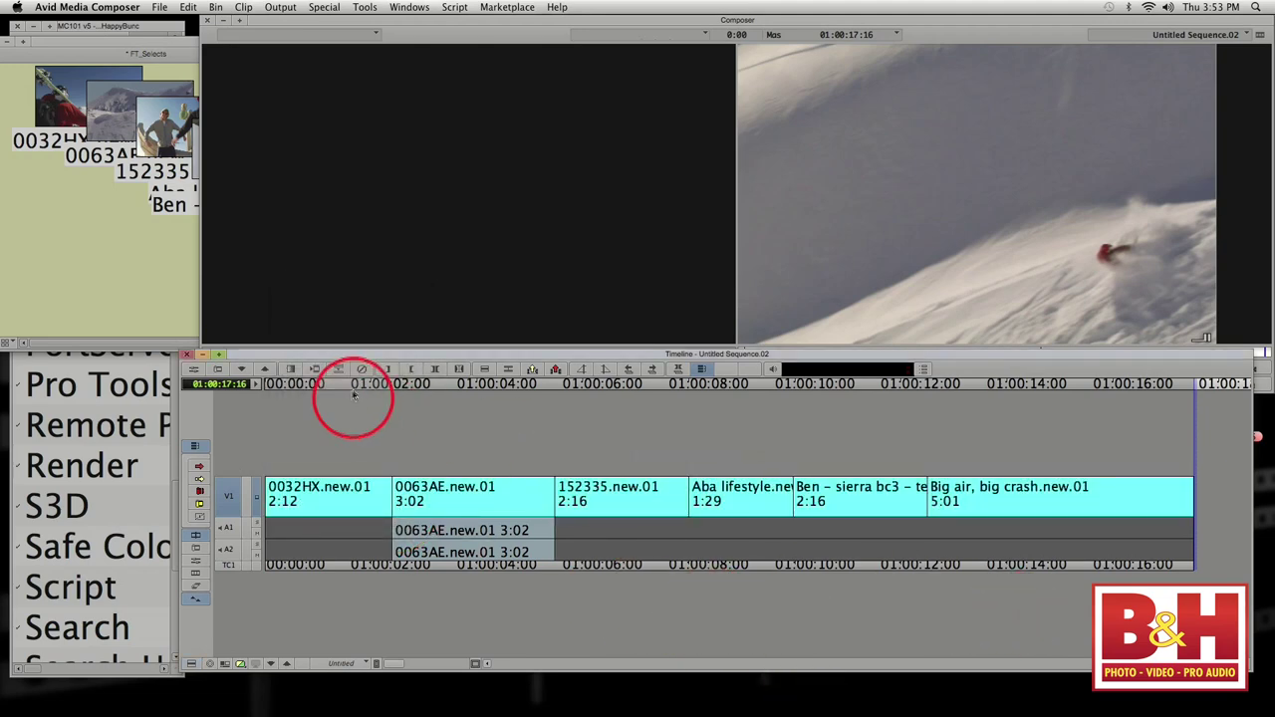
- Raise the Timeline window over the lower part of the monitors and bring the FT_Selects bin to the front
left_click_drag(385, 357, 383, 259)
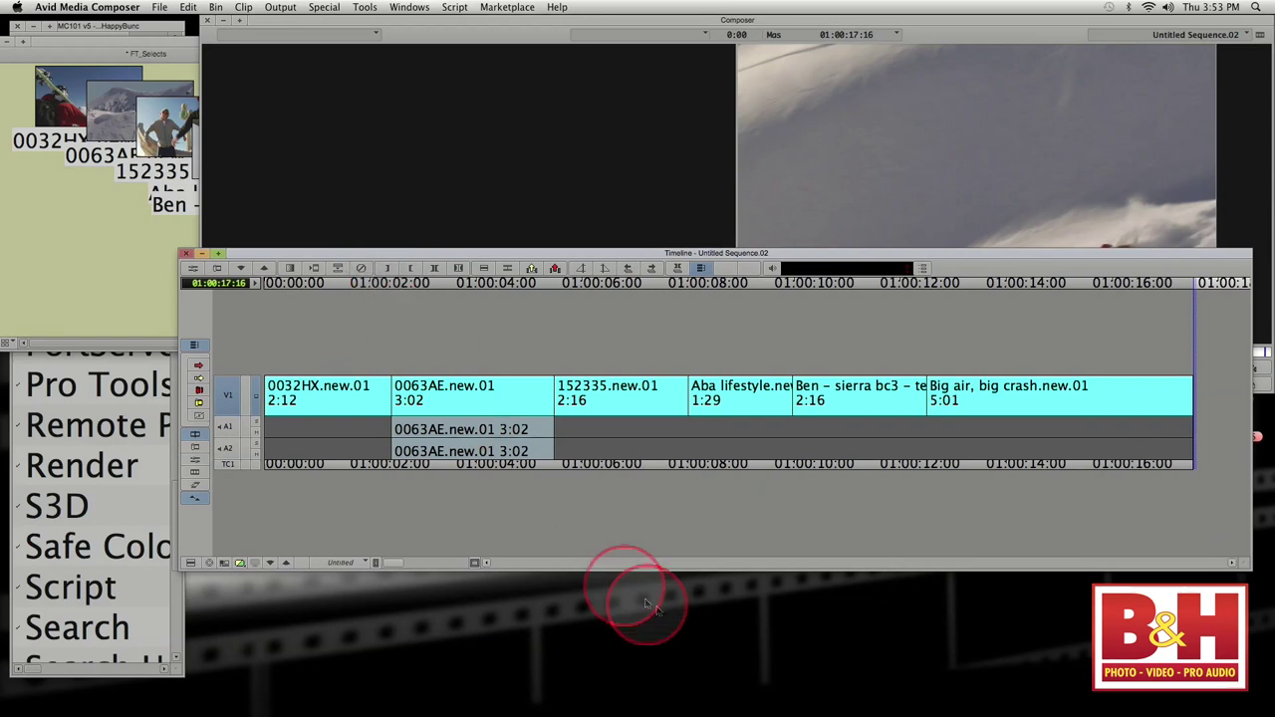
left_click(493, 250)
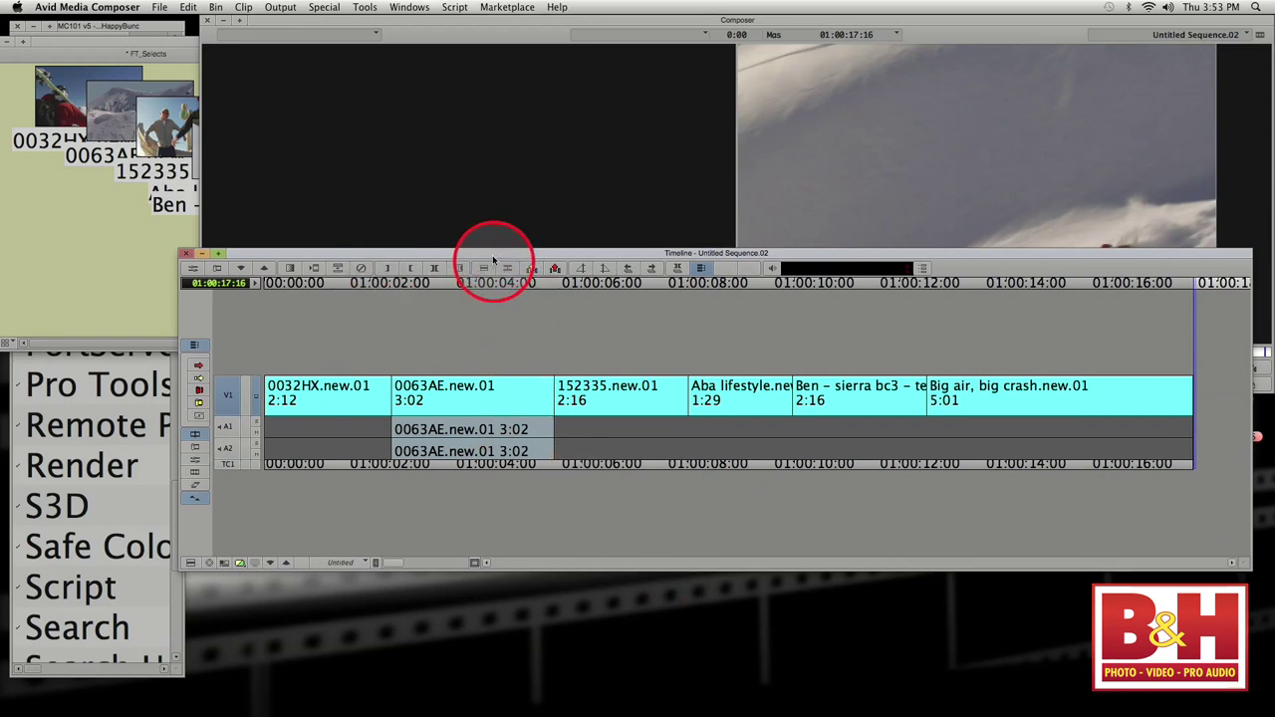
left_click(146, 265)
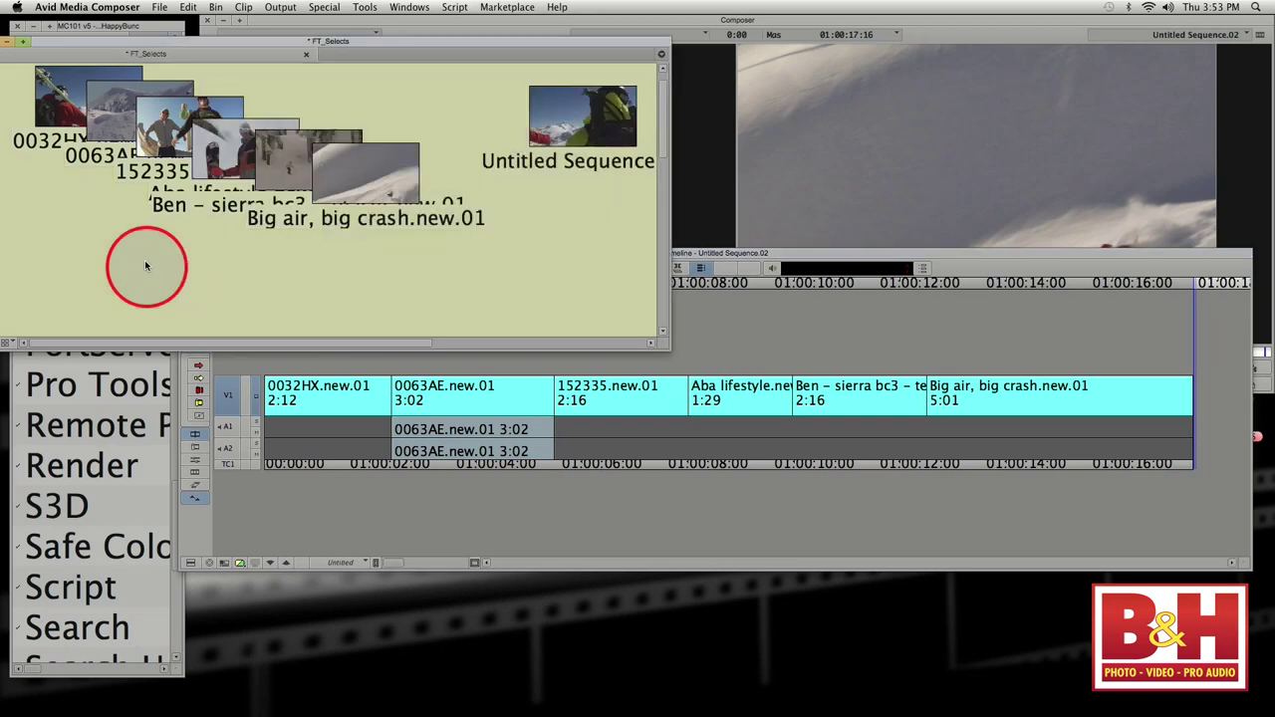
- Make the timeline active again and enlarge the height of the V1 track in several increments
left_click(809, 319)
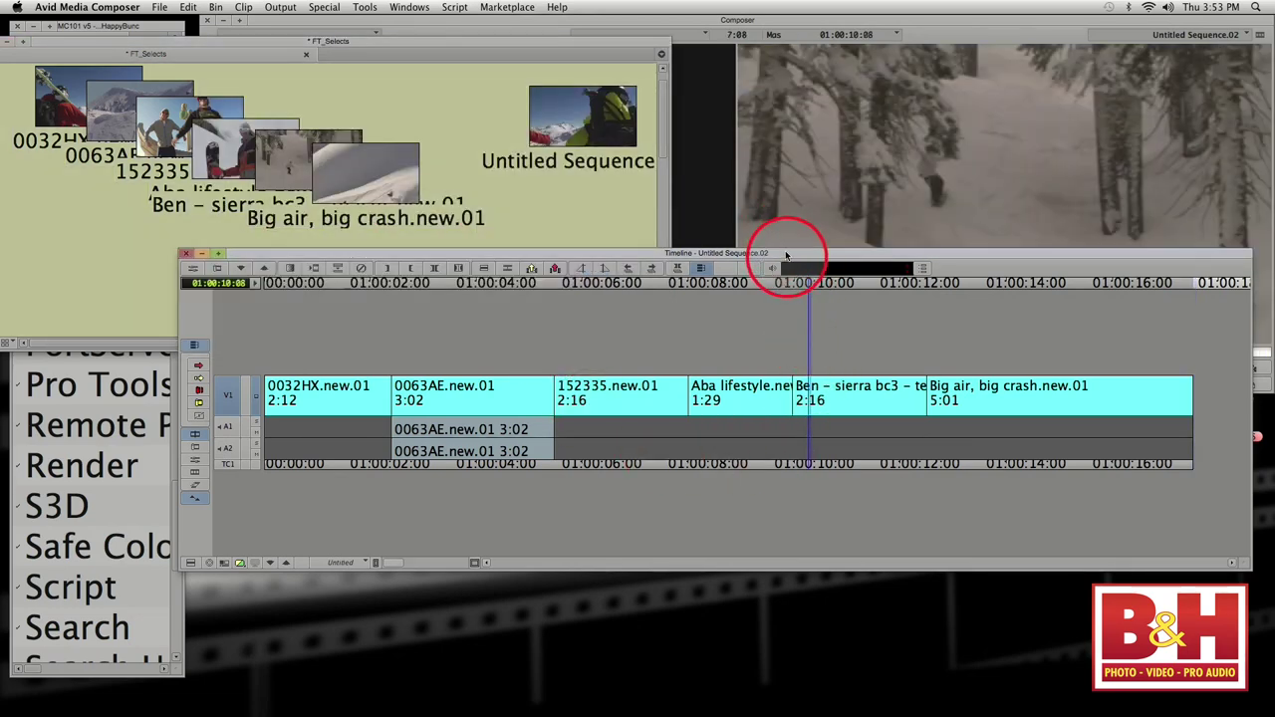
left_click(843, 403)
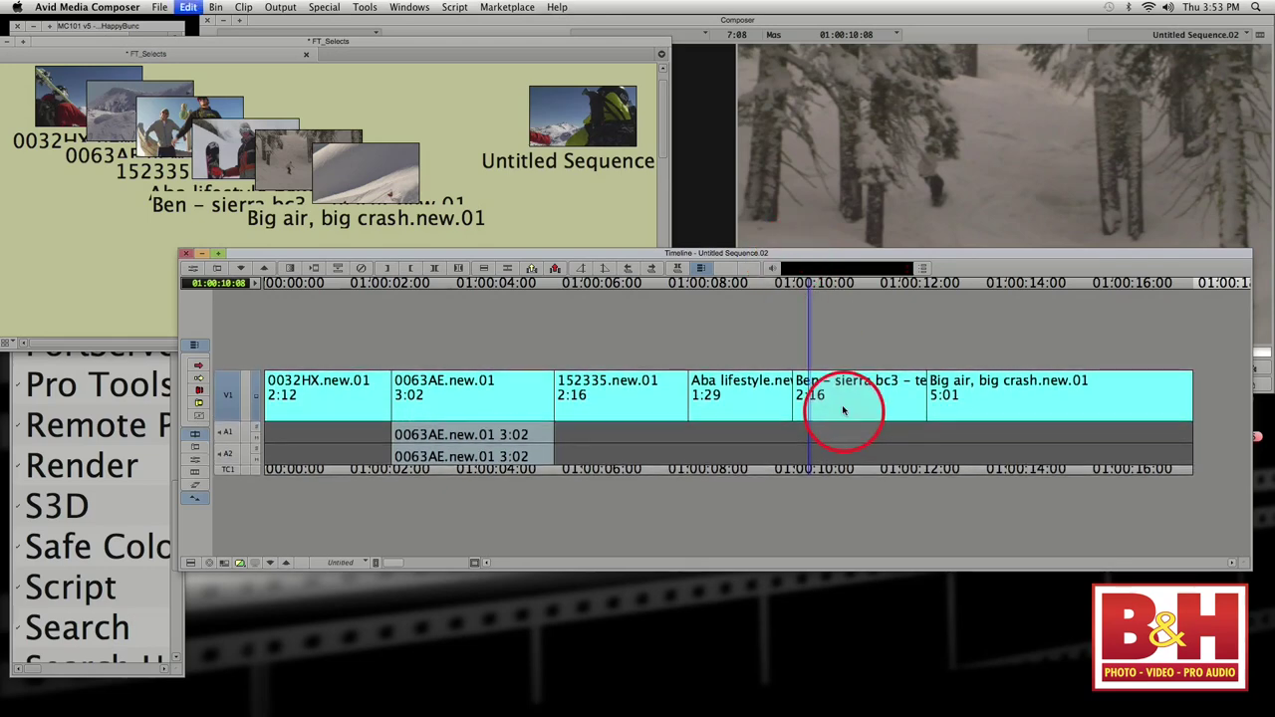
key("super+l")
key("super+l")
key("super+l")
key("super+l")
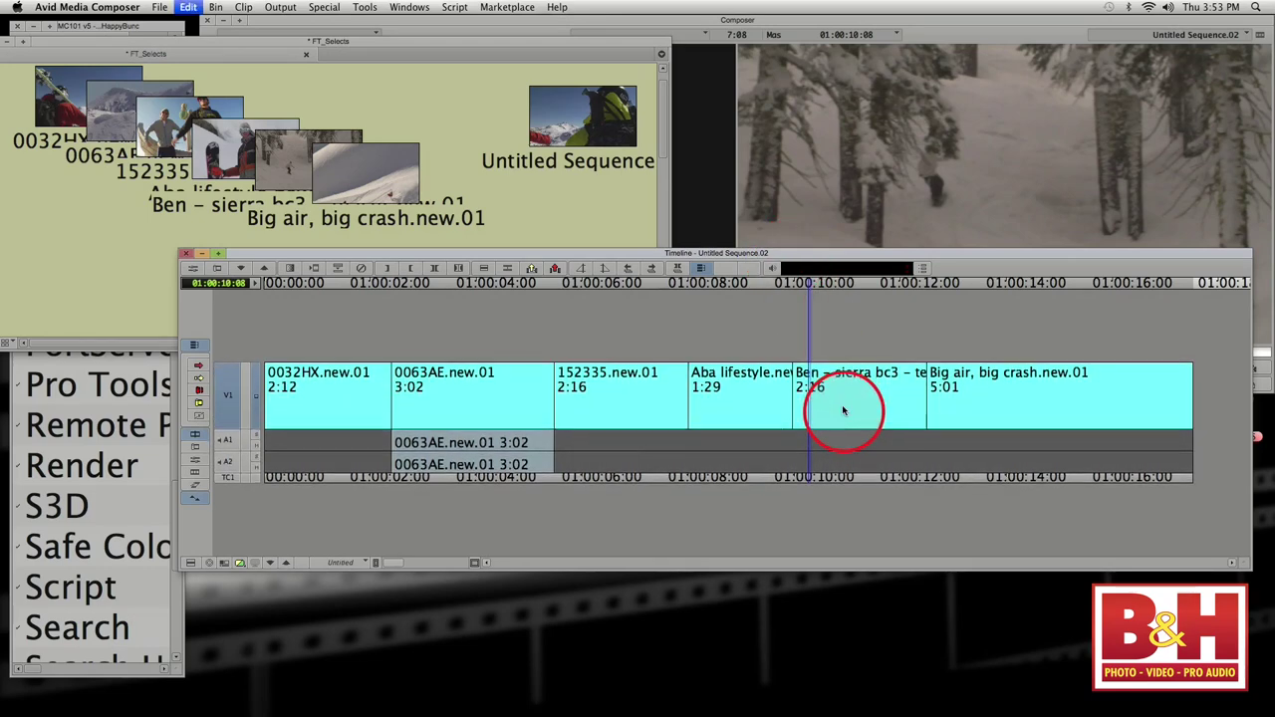
key("super+l")
key("super+l")
key("super+l")
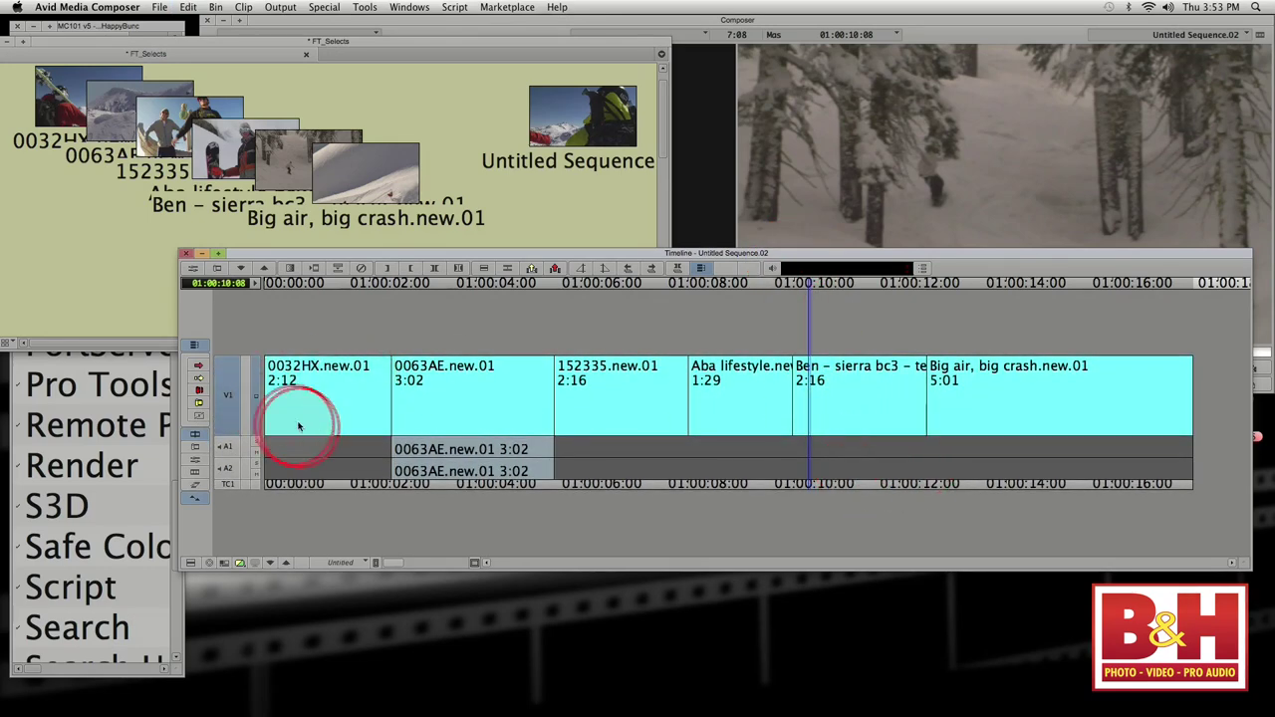
- Alternate the active window between the timeline and the FT_Selects bin, parking the position indicator in 0032HX.new.01 and 152335.new.01
left_click(333, 420)
left_click_drag(334, 421, 411, 472)
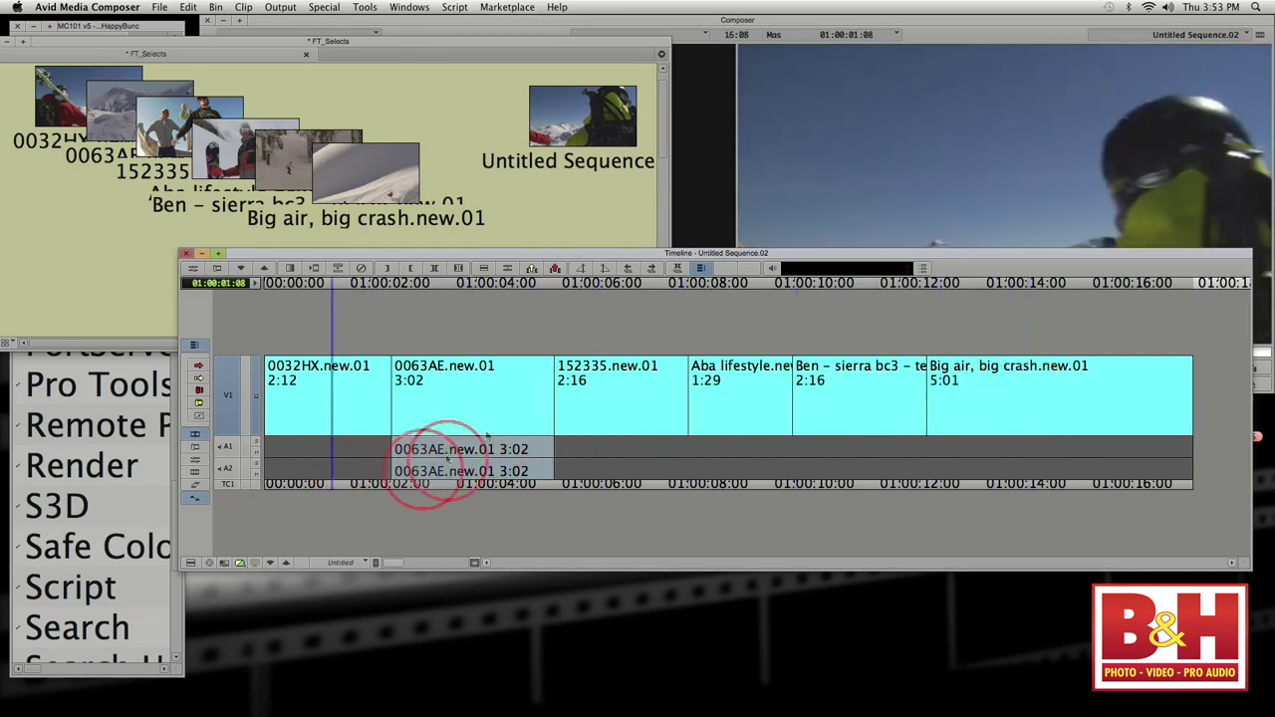
left_click(519, 41)
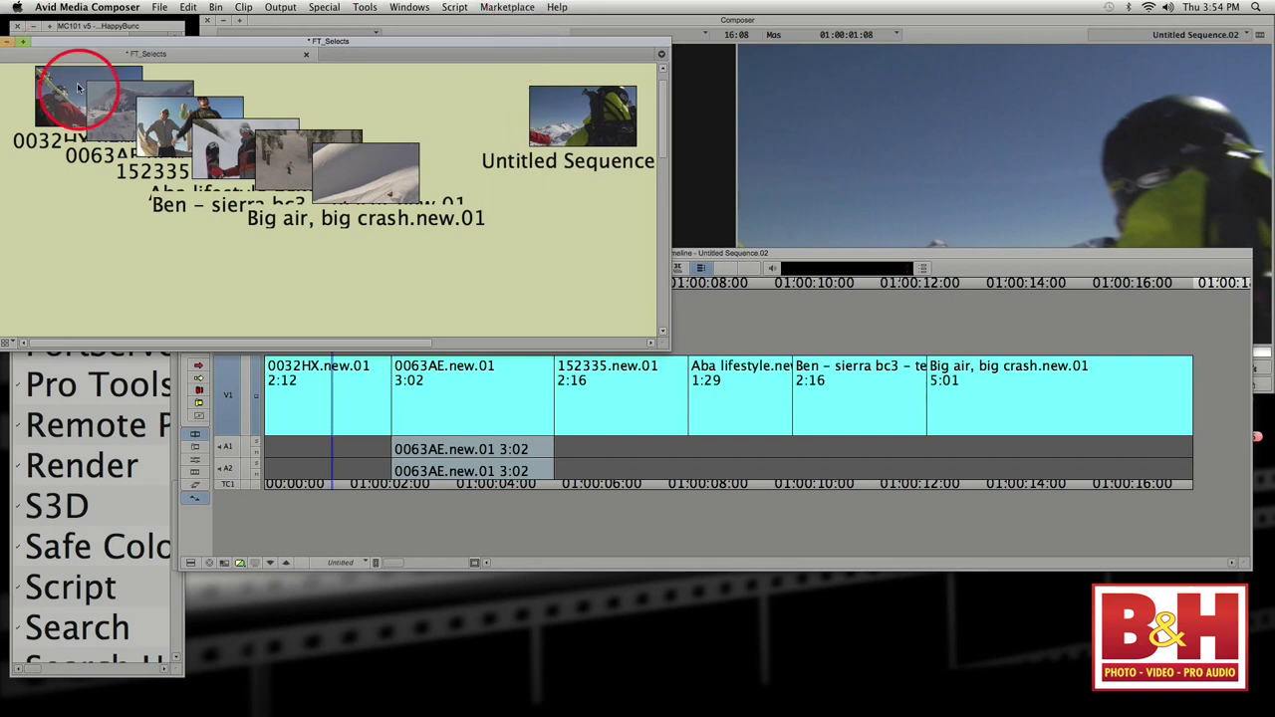
left_click(578, 417)
left_click(444, 111)
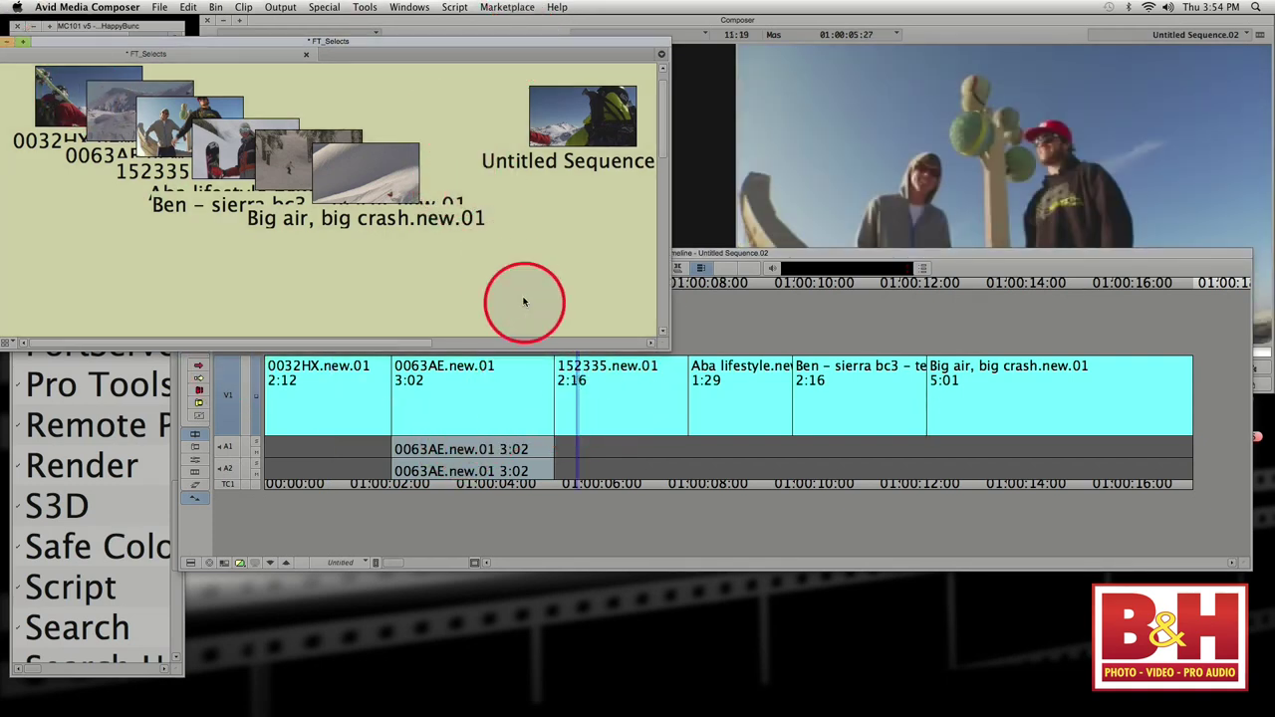
left_click(628, 438)
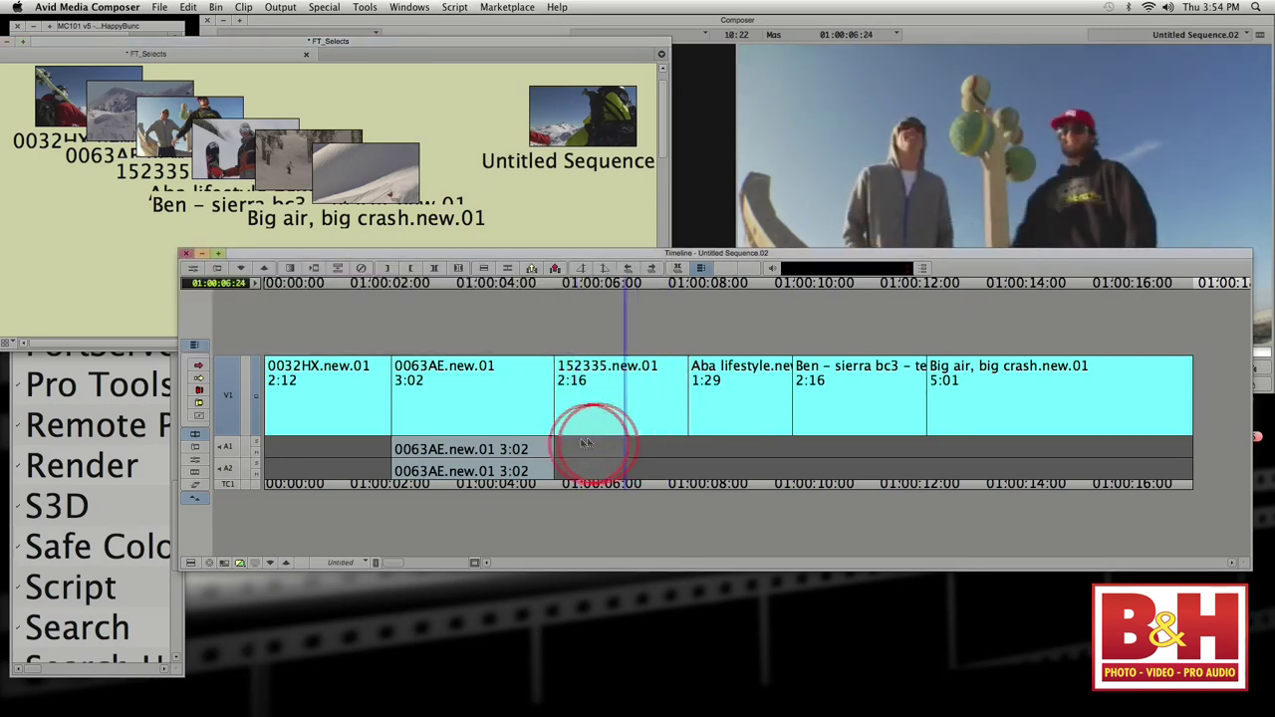
- Park at the start of the sequence and play it through the first clips
left_click(316, 447)
left_click(228, 449)
left_click(511, 472)
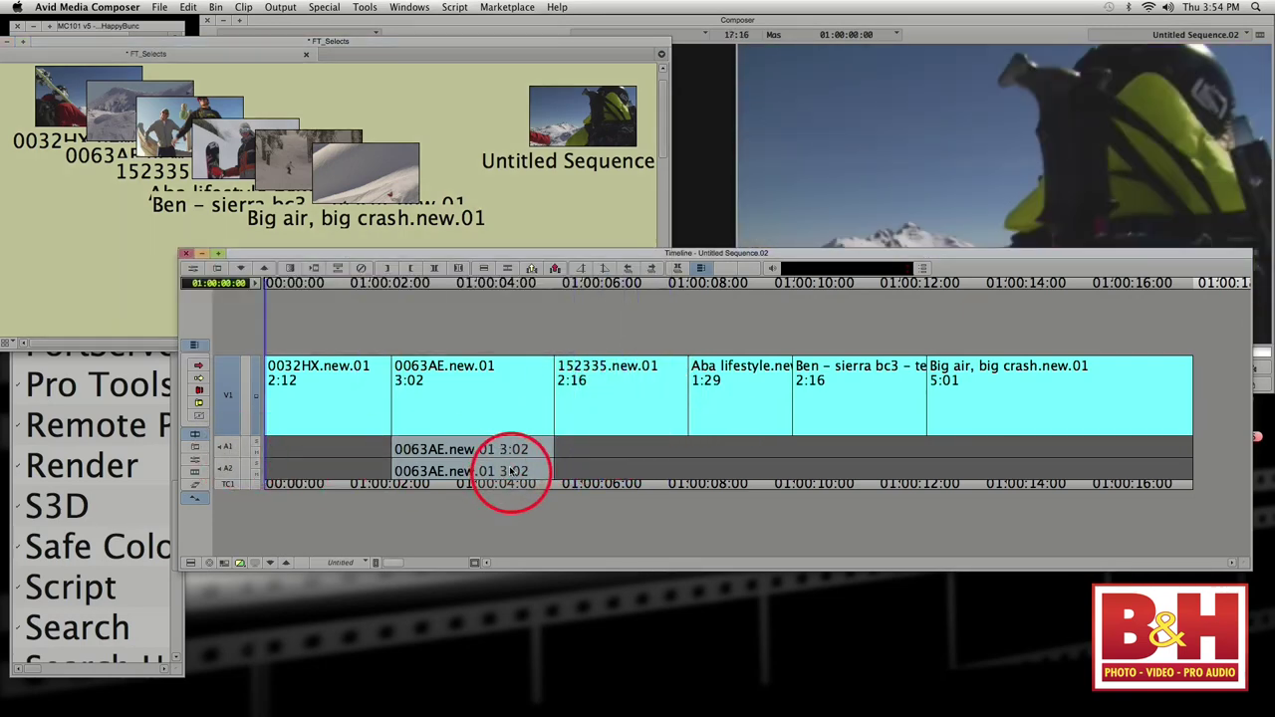
key("space")
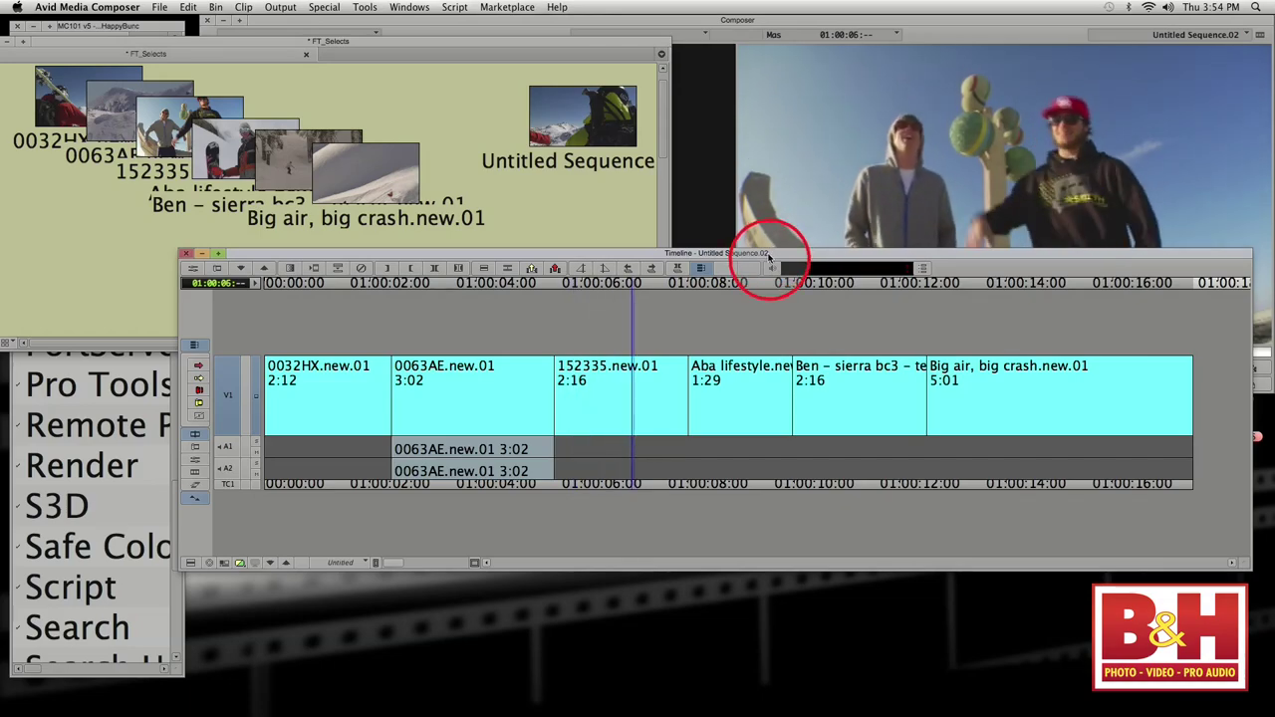
- Move the Timeline window back below the monitors and bring the Composer window in front of the FT_Selects bin
left_click_drag(771, 251, 774, 372)
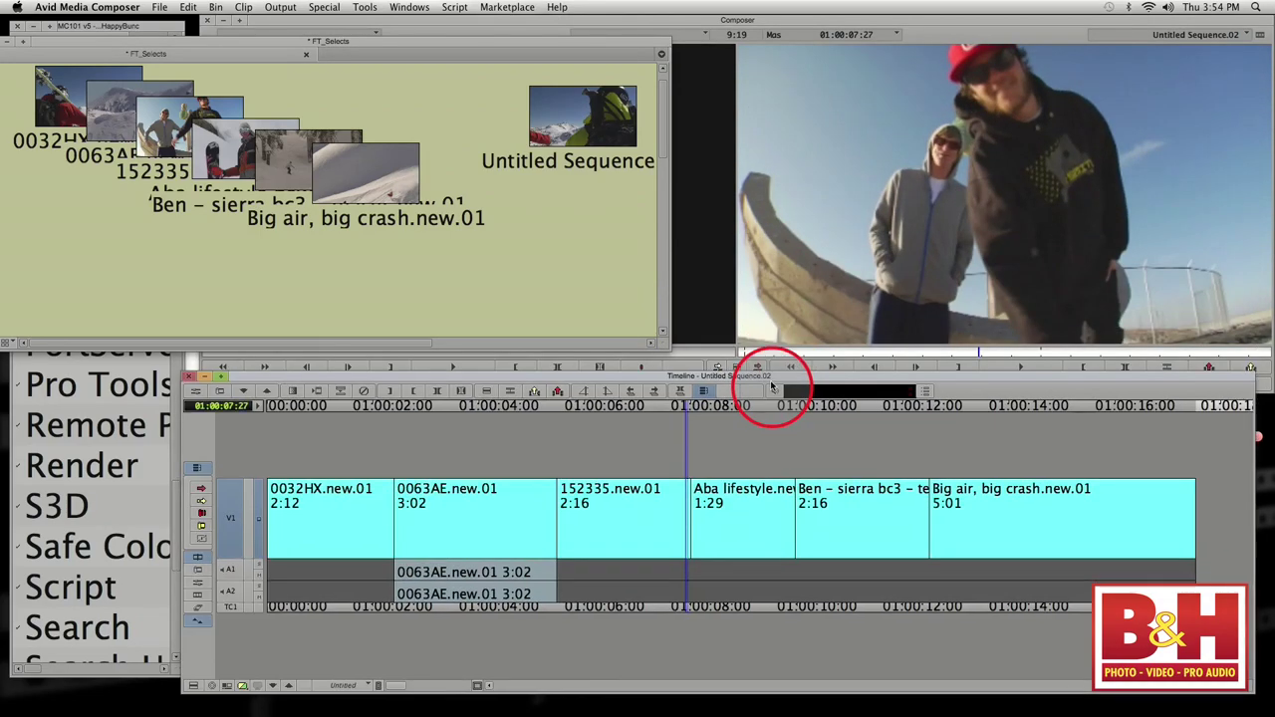
left_click(606, 274)
left_click(655, 341)
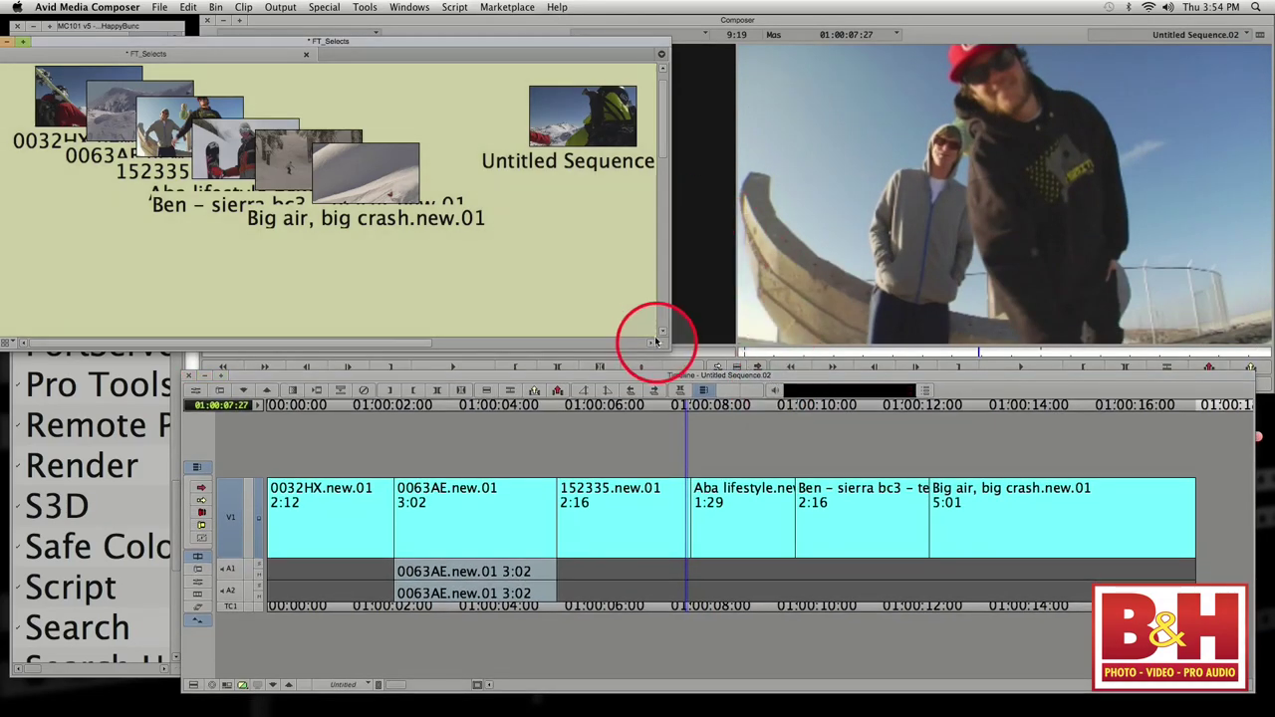
left_click_drag(670, 351, 844, 261)
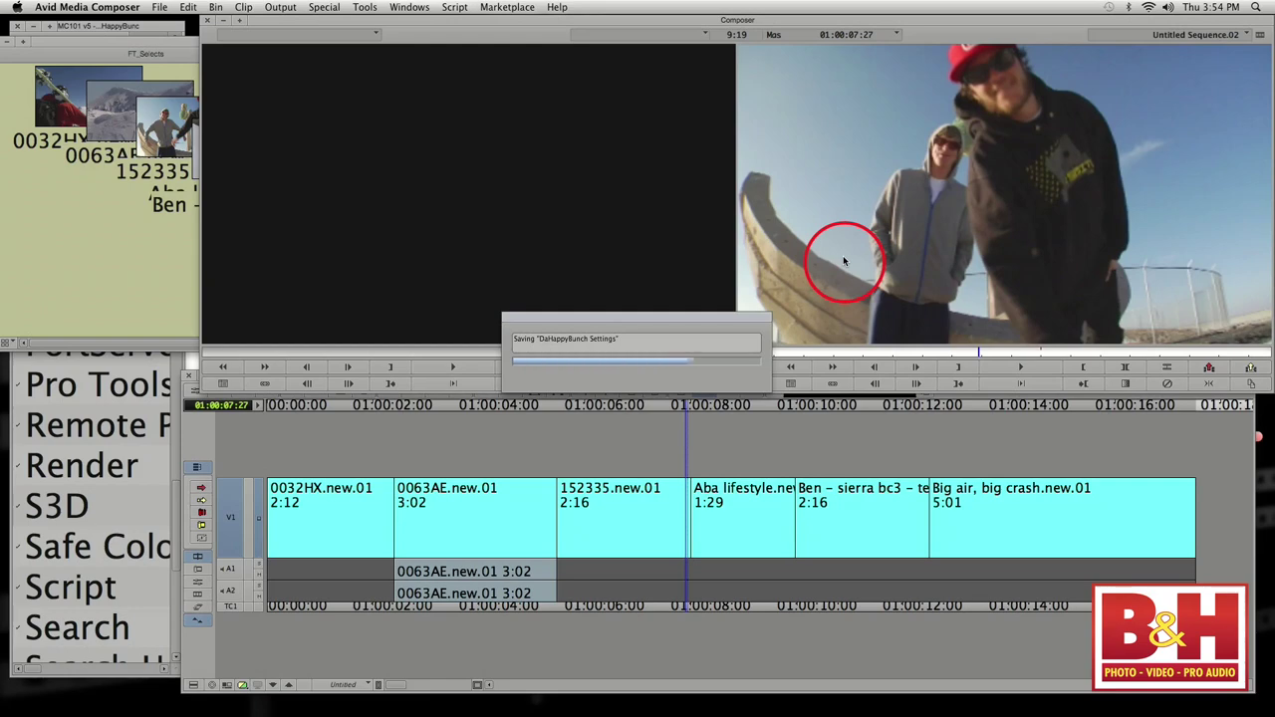
- Return to the start of the sequence, watch it in the Full Screen Playback workspace, and exit to the editing windows
key("Home")
left_click(393, 18)
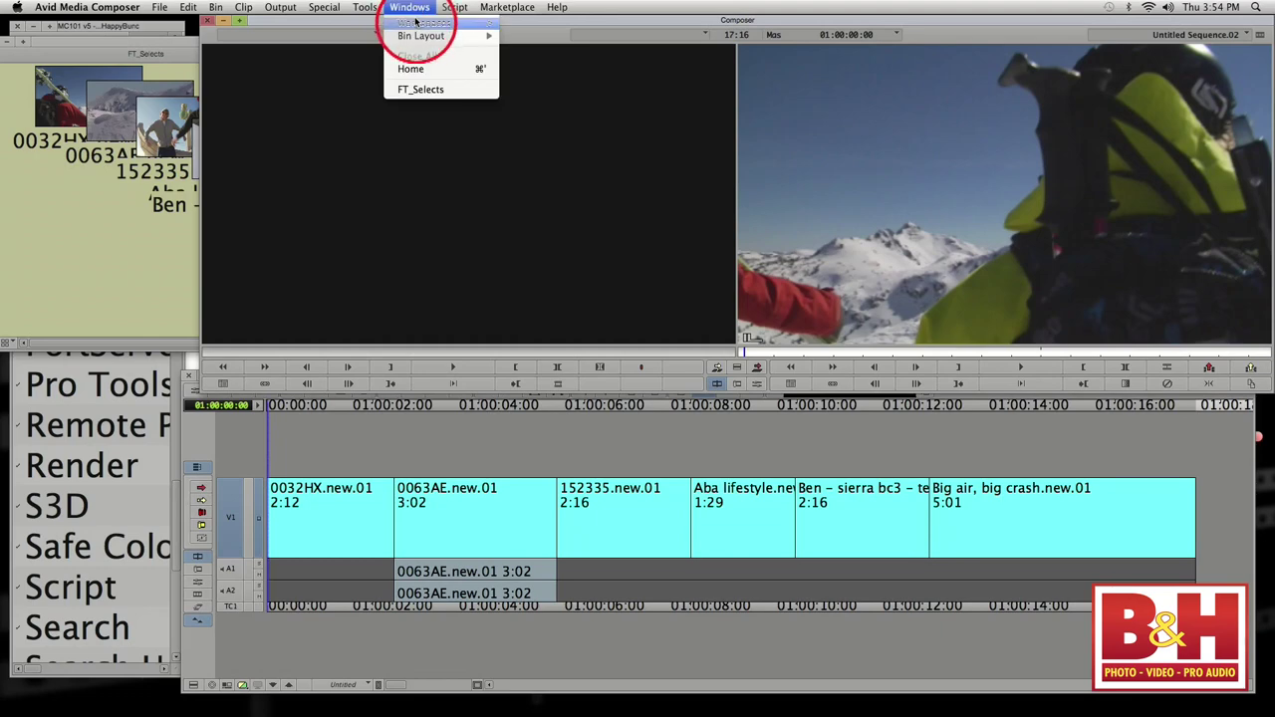
mouse_move(415, 22)
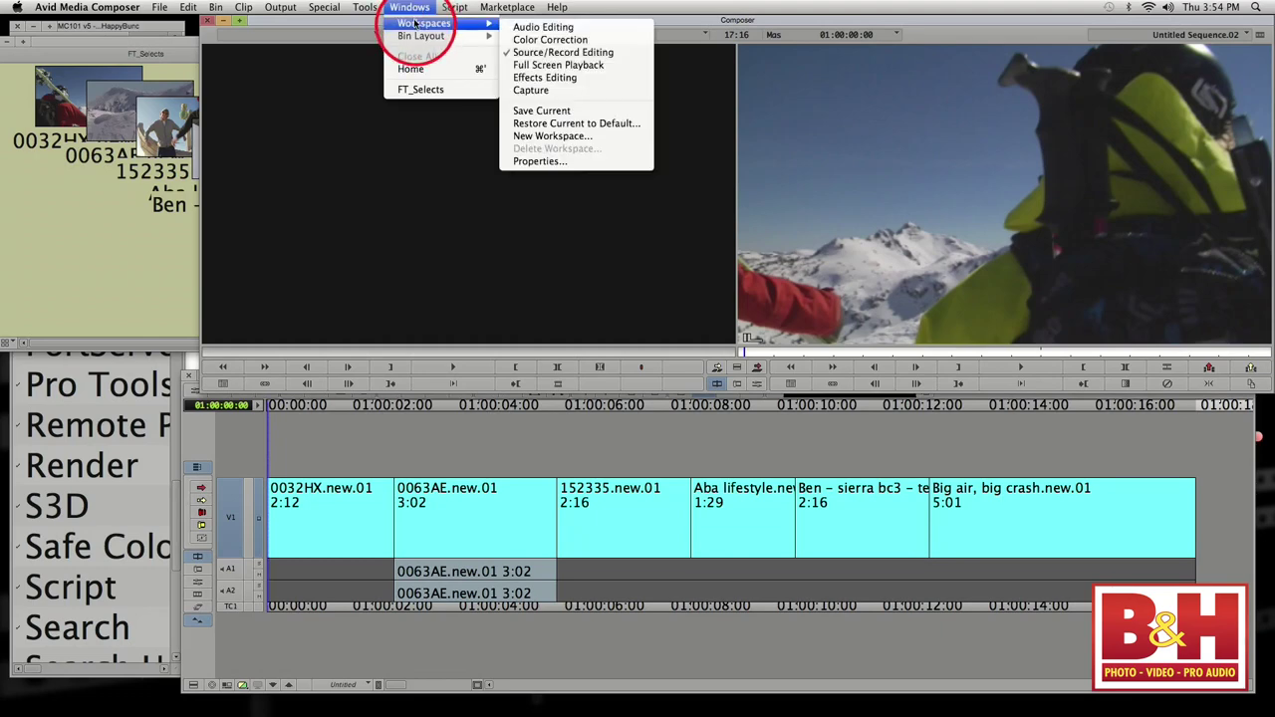
left_click(600, 66)
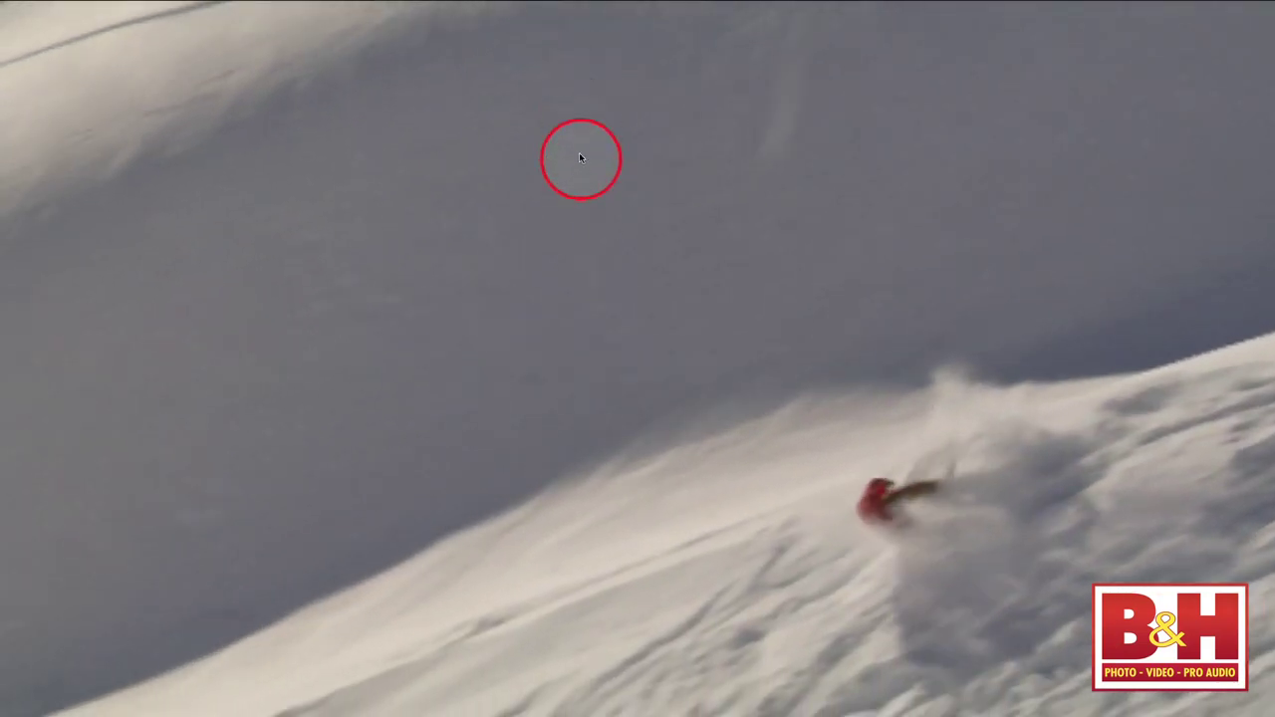
left_click(580, 158)
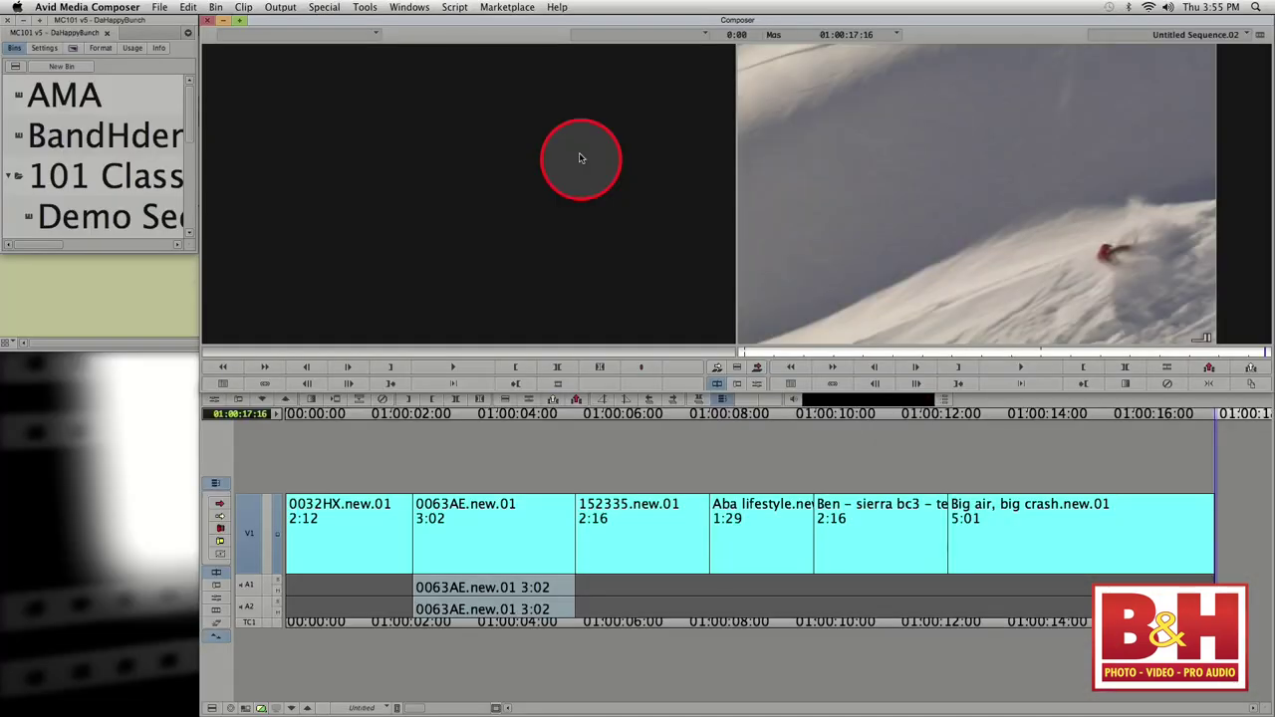
- Park in 0063AE.new.01, raise the Timeline window, and cycle through the video quality settings, ending on the full green one
left_click(555, 493)
left_click_drag(555, 384, 552, 261)
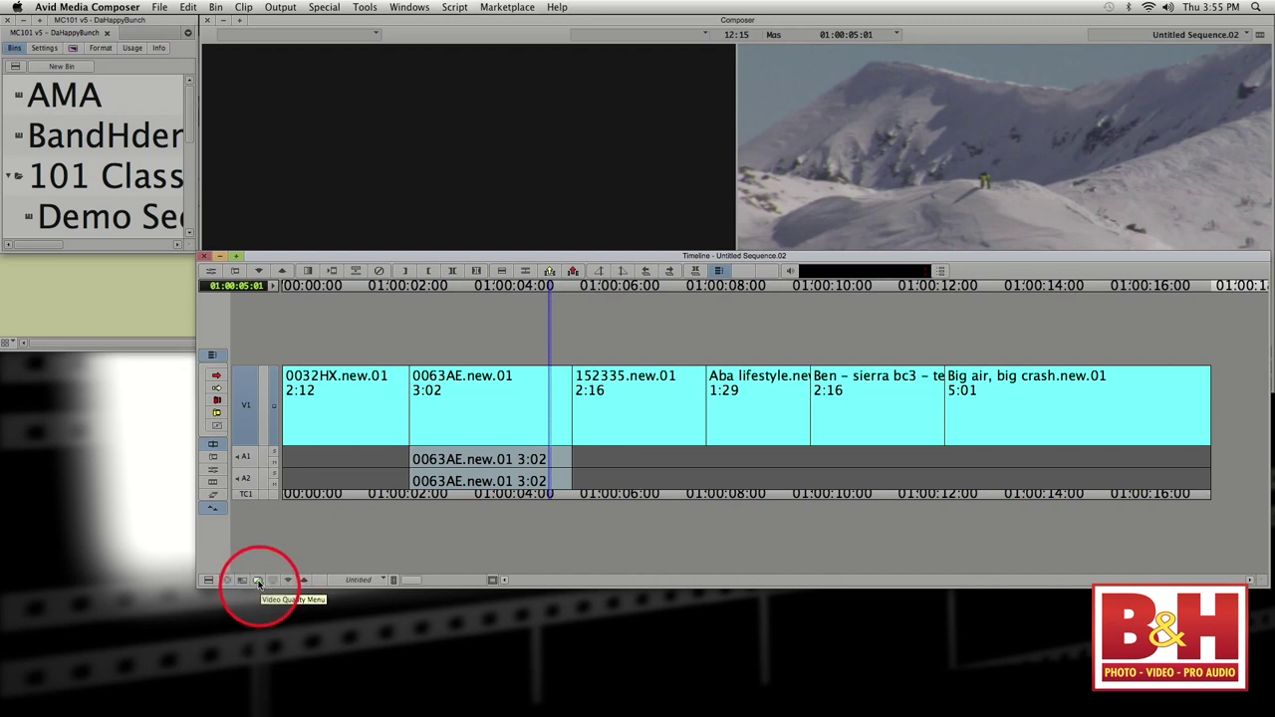
left_click(258, 581)
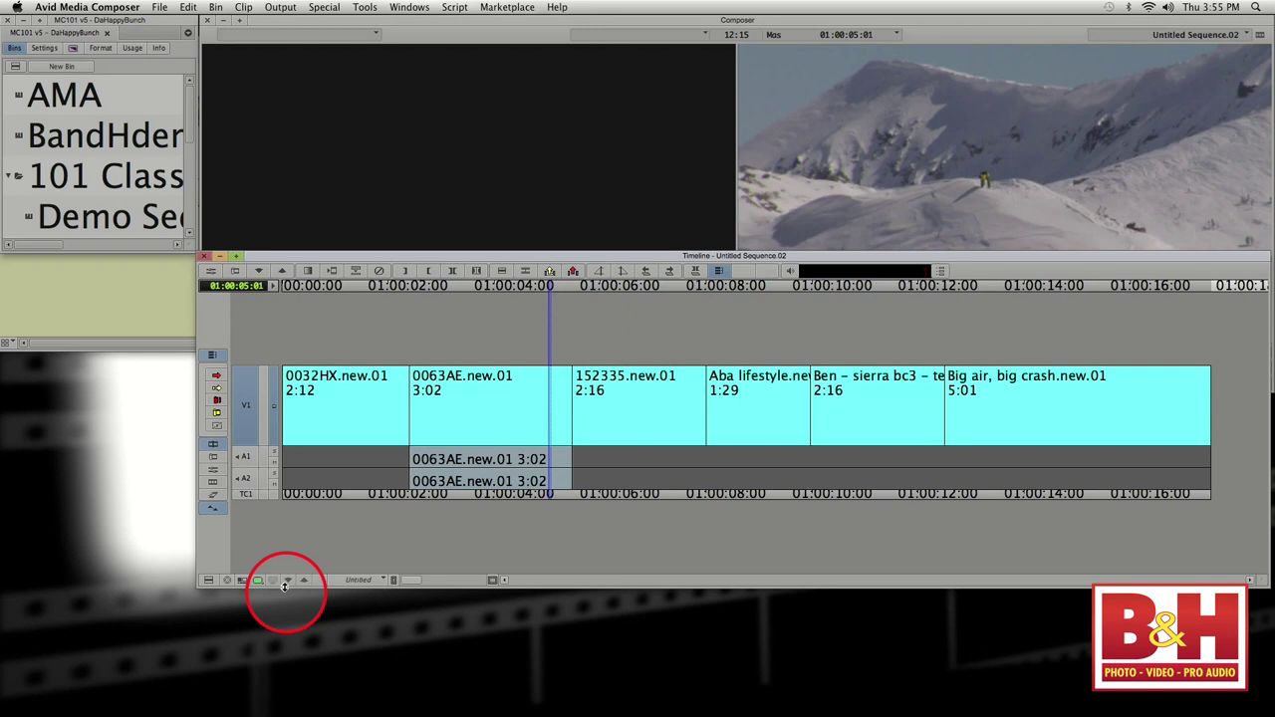
left_click(259, 583)
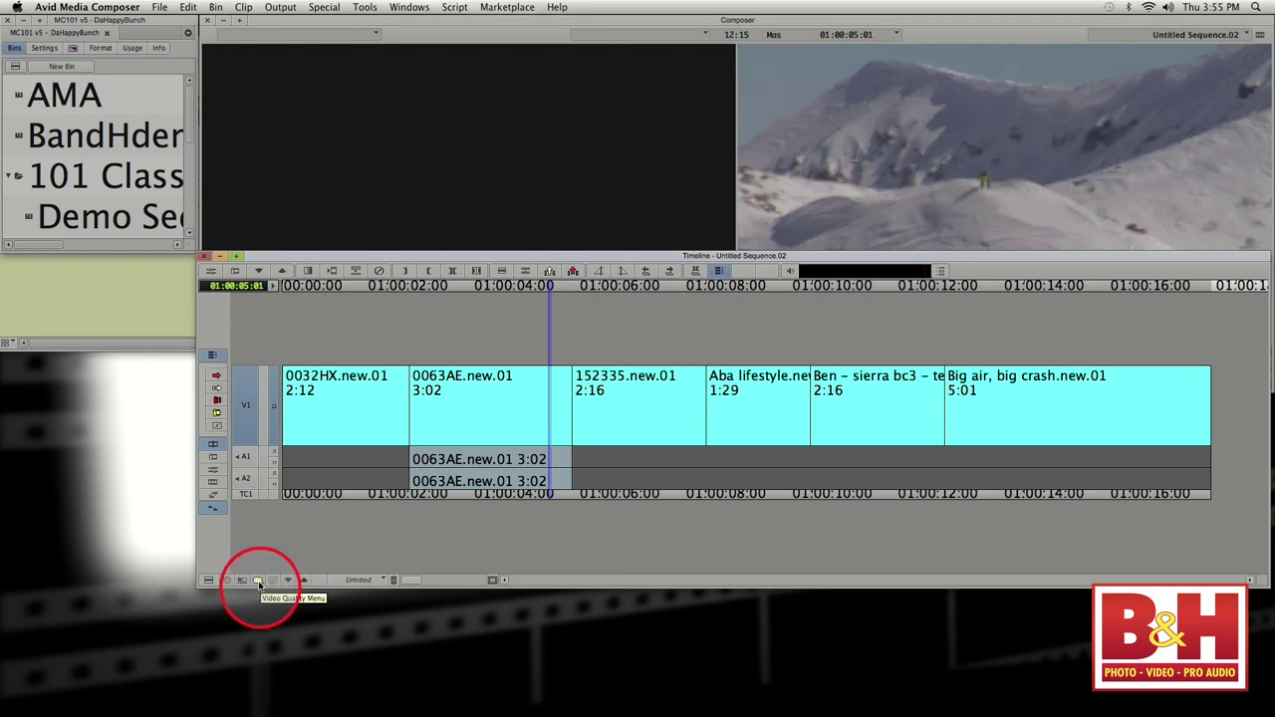
left_click(259, 584)
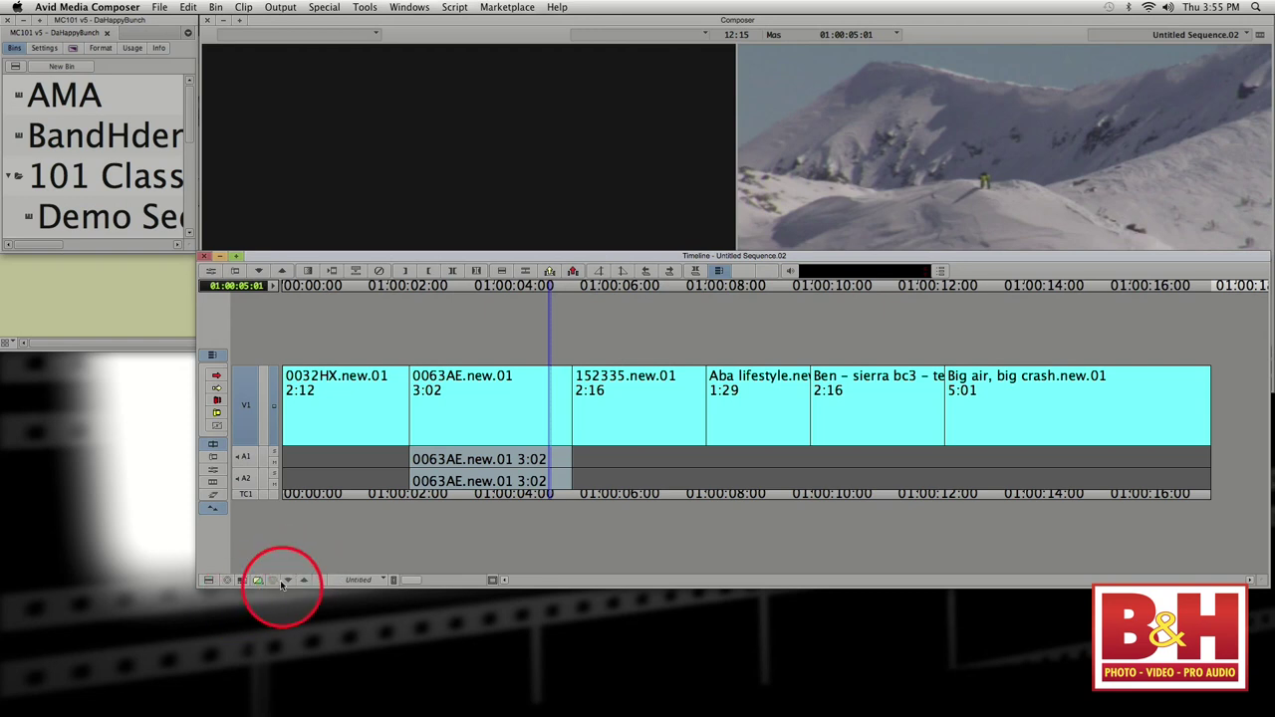
left_click(258, 584)
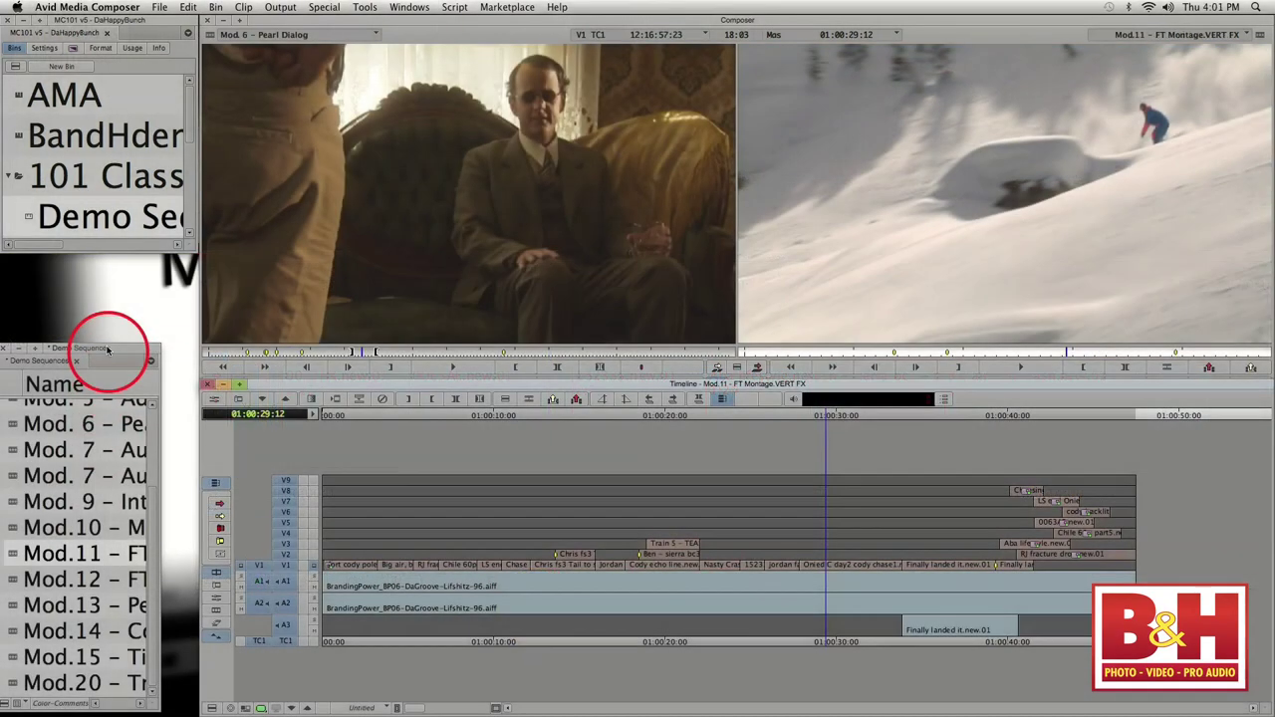
- Move the Demo Sequences bin up under the Project window and enlarge it to fill the space below
left_click_drag(109, 342, 117, 270)
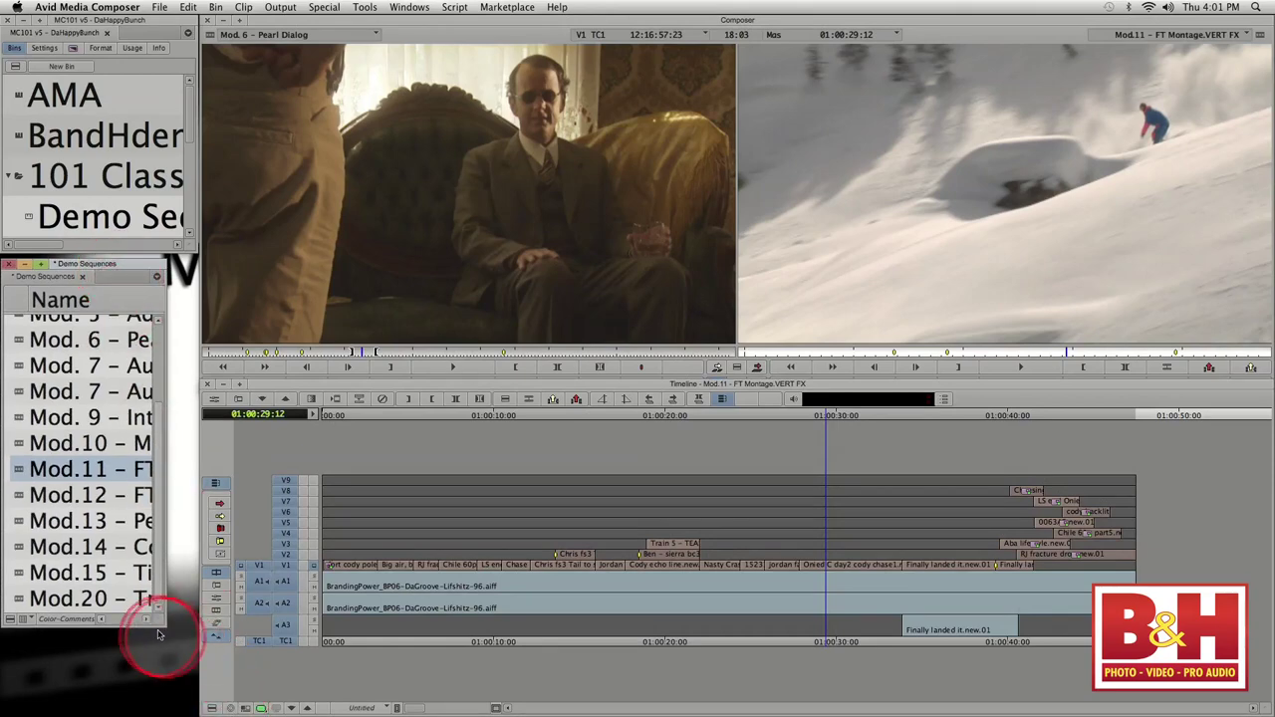
left_click_drag(164, 625, 187, 707)
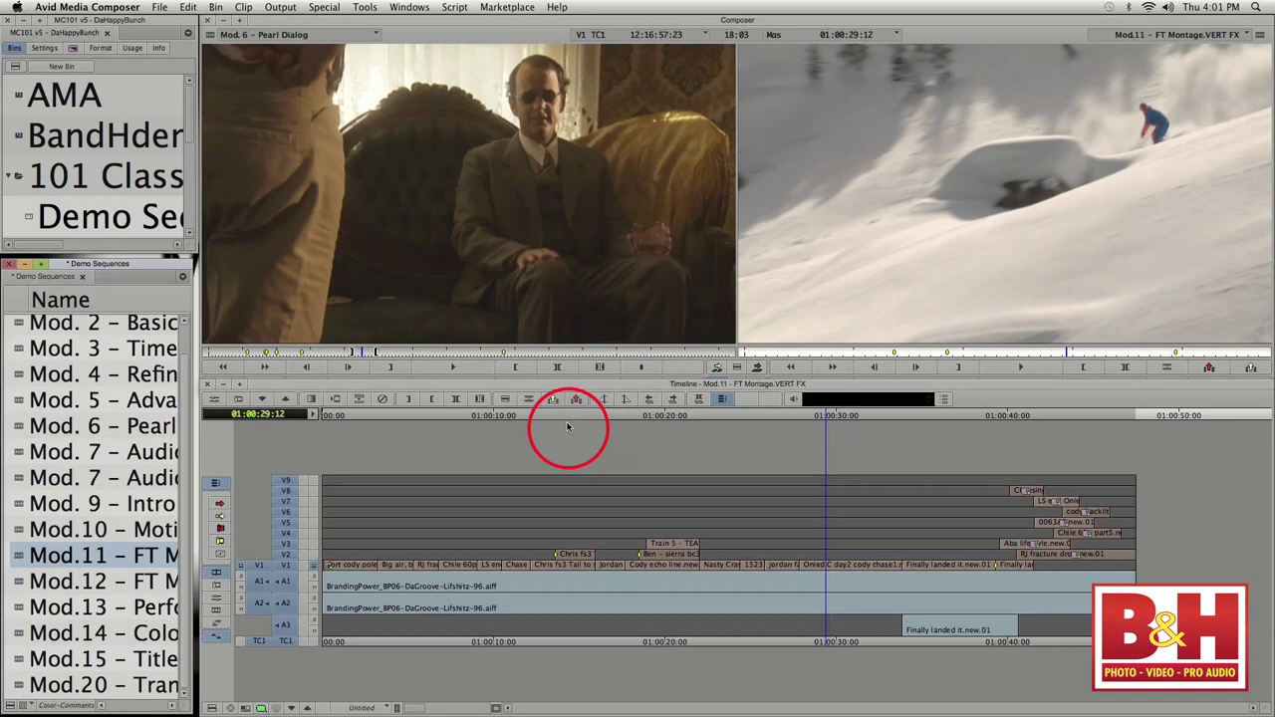
- Open the BandHdemo bin, enlarge it to show full sequence names and durations, and shift it partly over the Project window
double_click(18, 137)
mouse_move(360, 25)
left_mouse_down()
mouse_move(449, 34)
mouse_move(361, 40)
left_mouse_up()
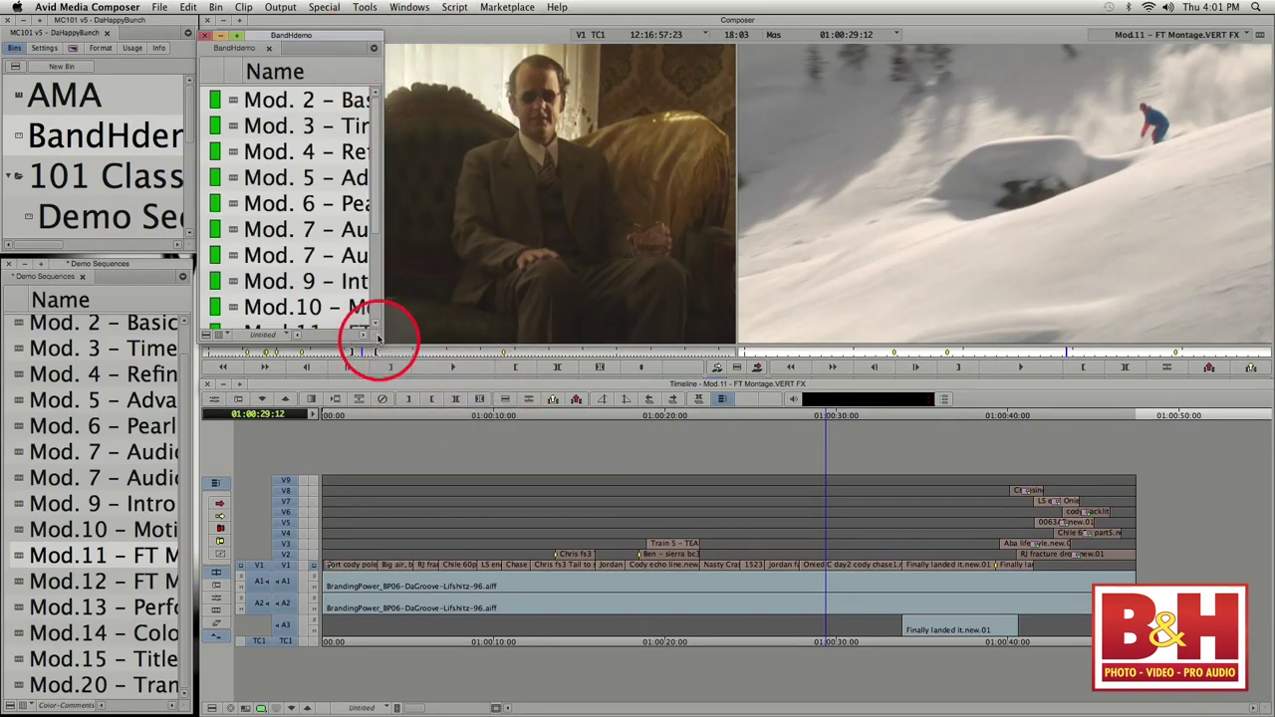
left_click_drag(379, 342, 806, 419)
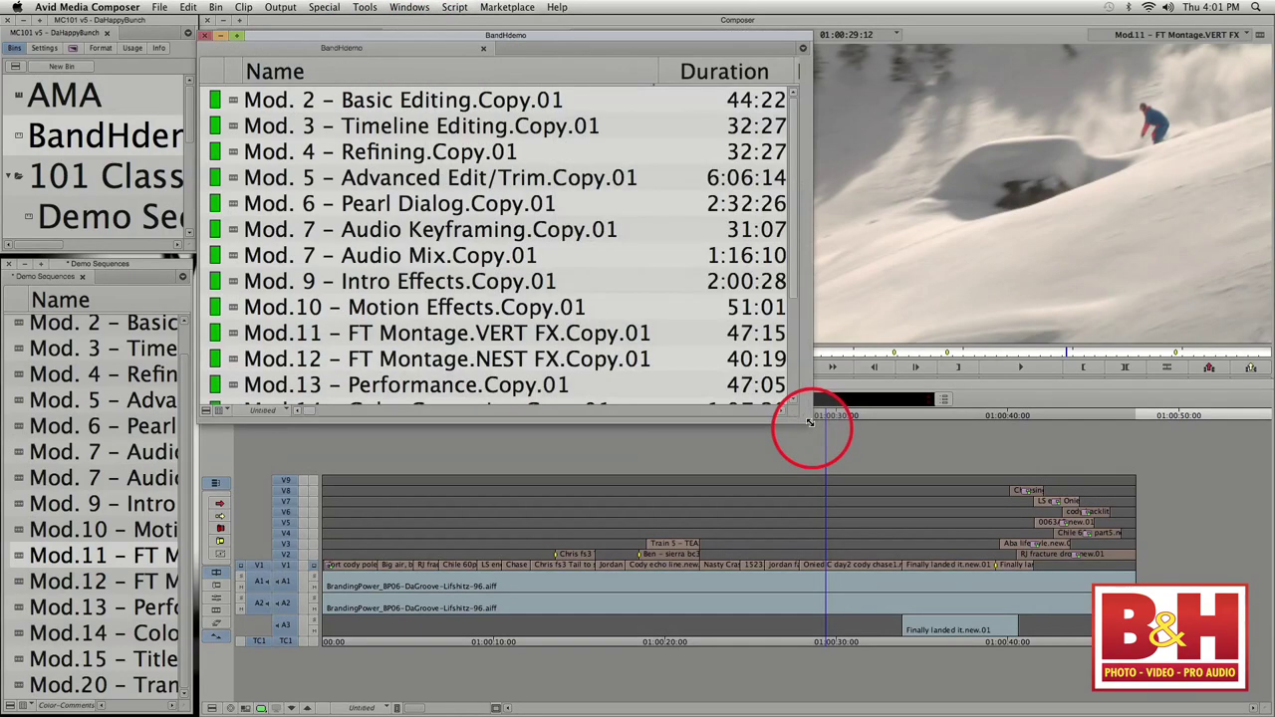
left_click_drag(590, 52, 454, 87)
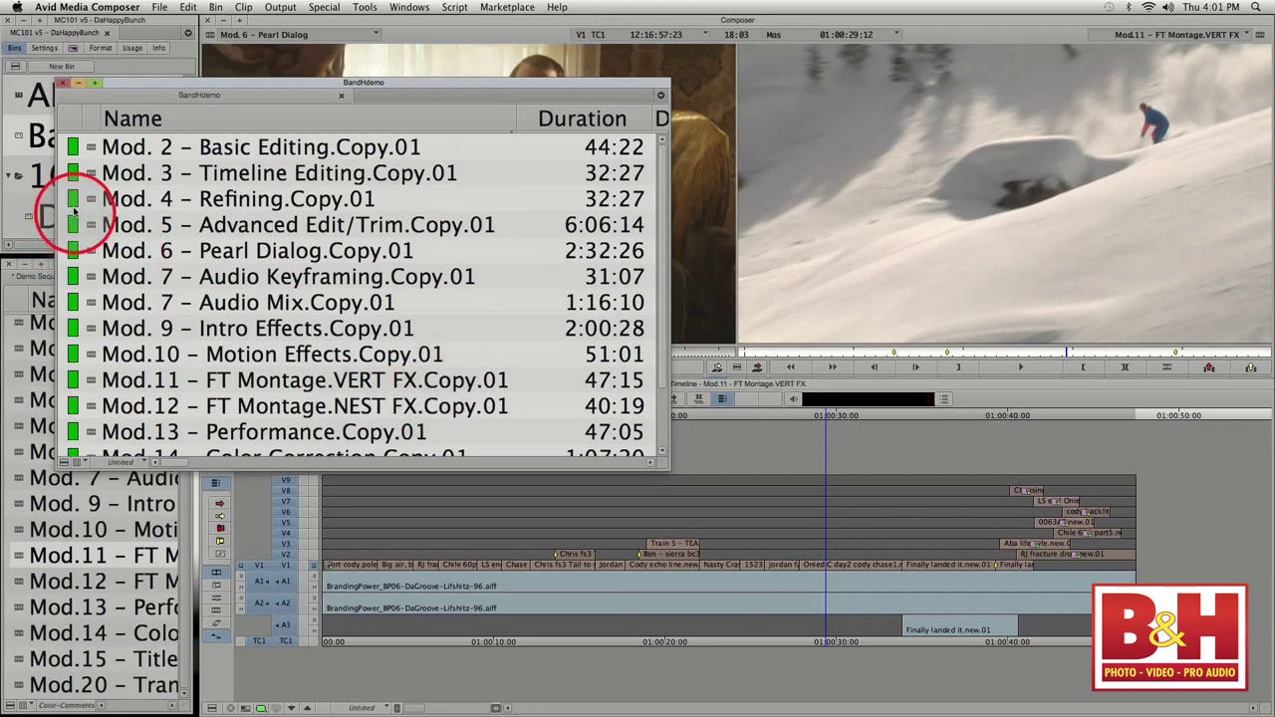
- Load the Mod. 4 - Refining.Copy.01 sequence into the record monitor and clear the source monitor
double_click(74, 202)
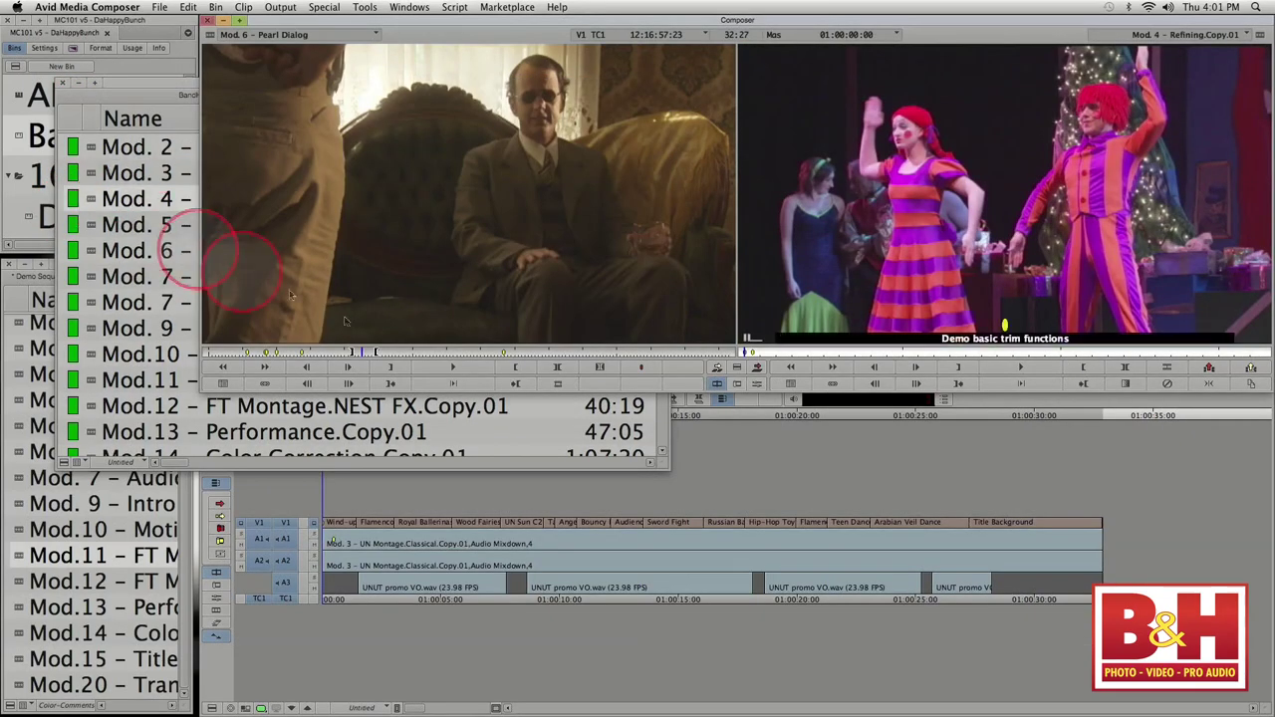
left_click(644, 582)
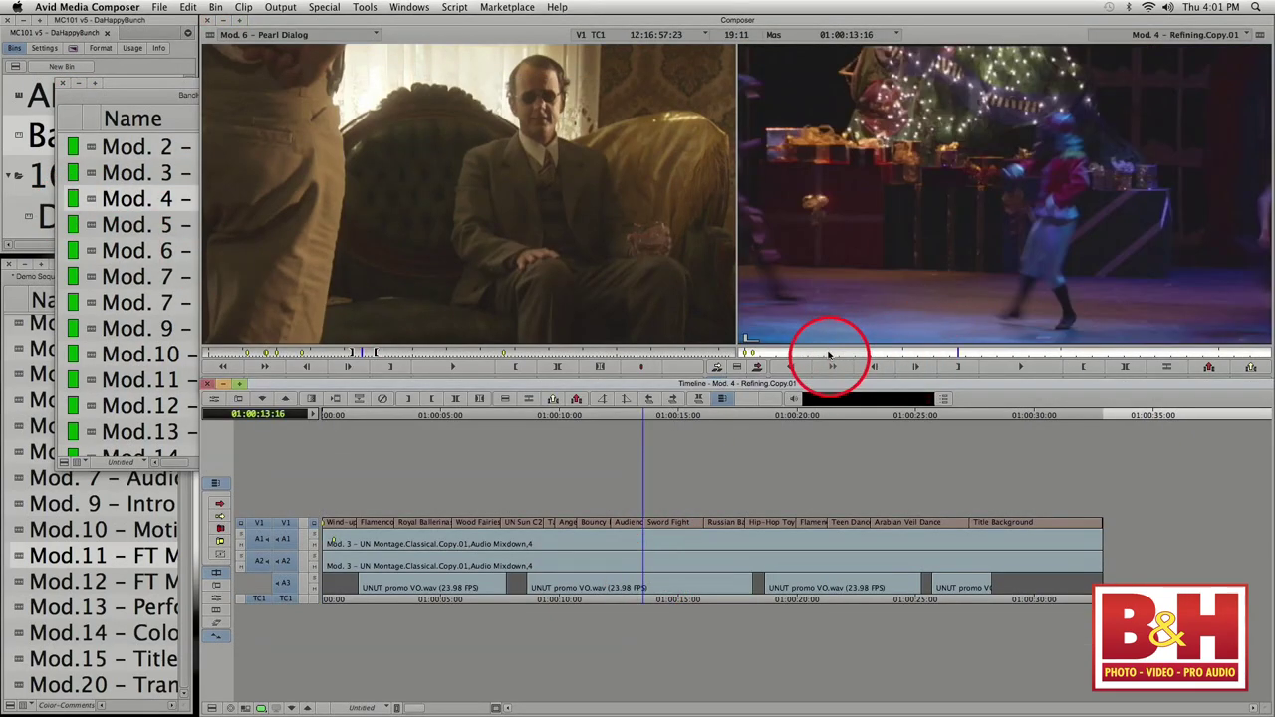
left_click_drag(834, 356, 719, 356)
left_click(291, 37)
left_click(291, 46)
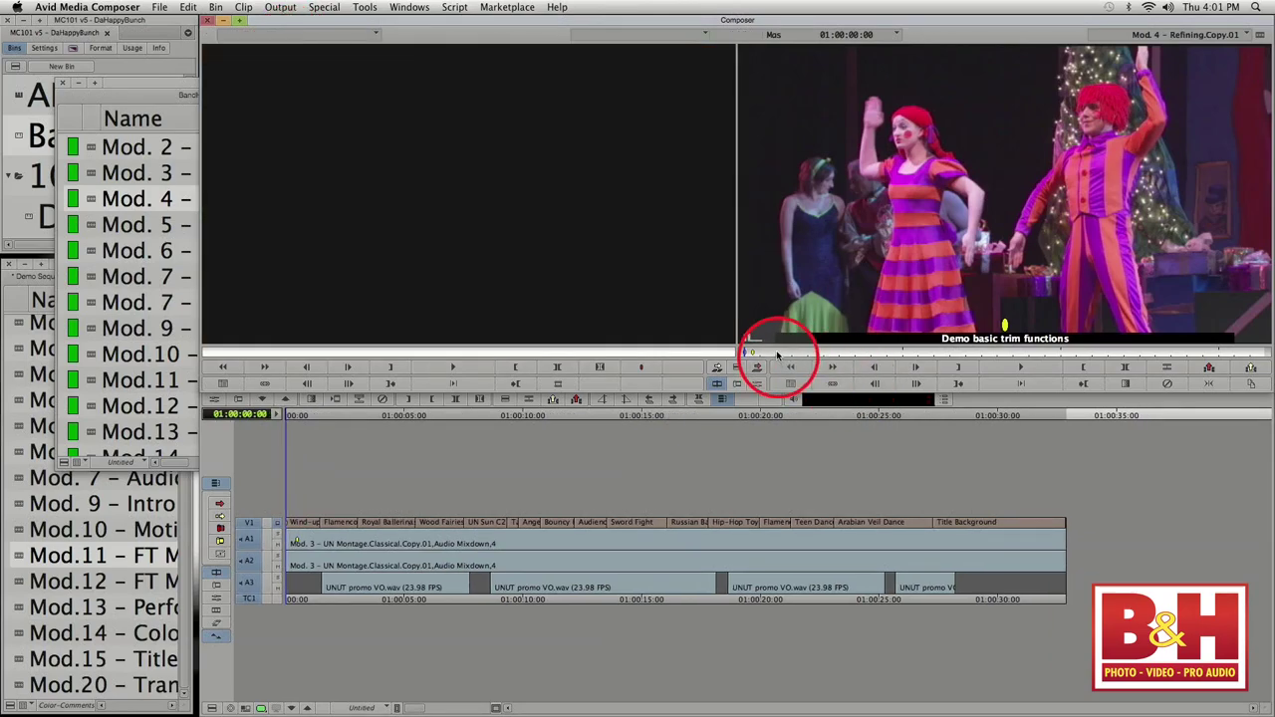
- Play the sequence from its start while adjusting the system volume, and stop after about nine seconds
left_click_drag(778, 356, 720, 351)
key("space")
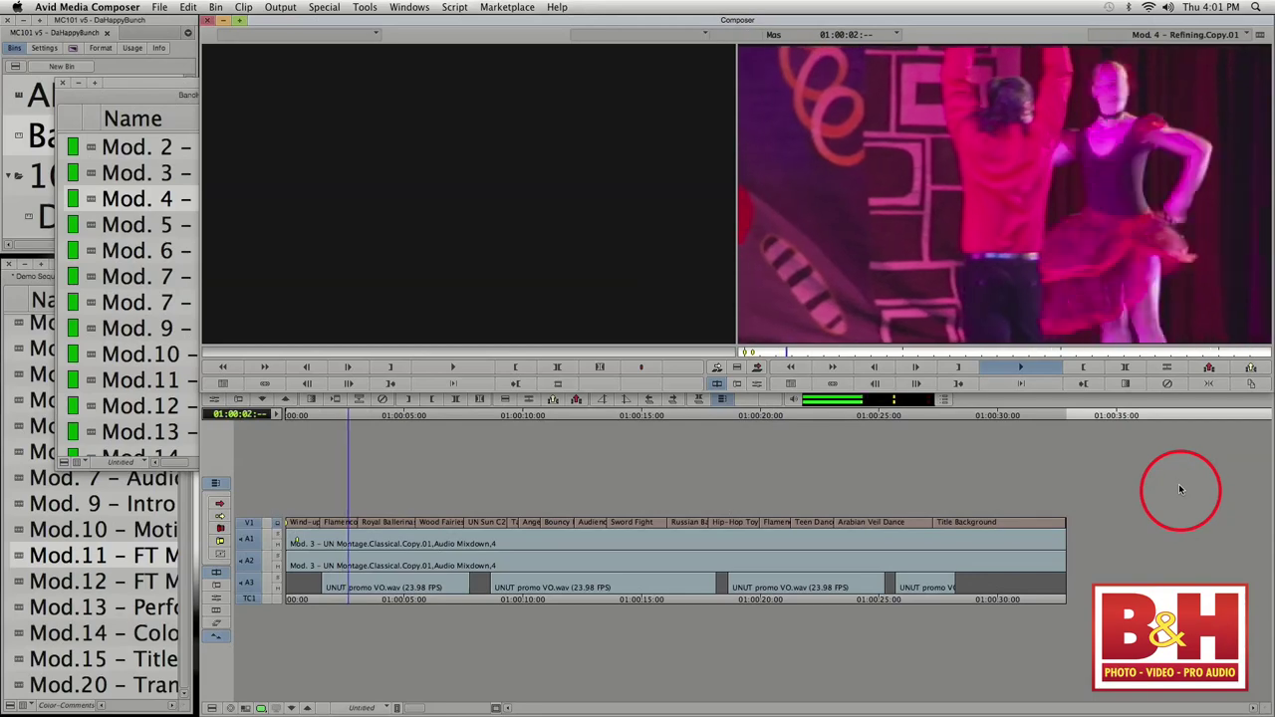
left_click(1167, 10)
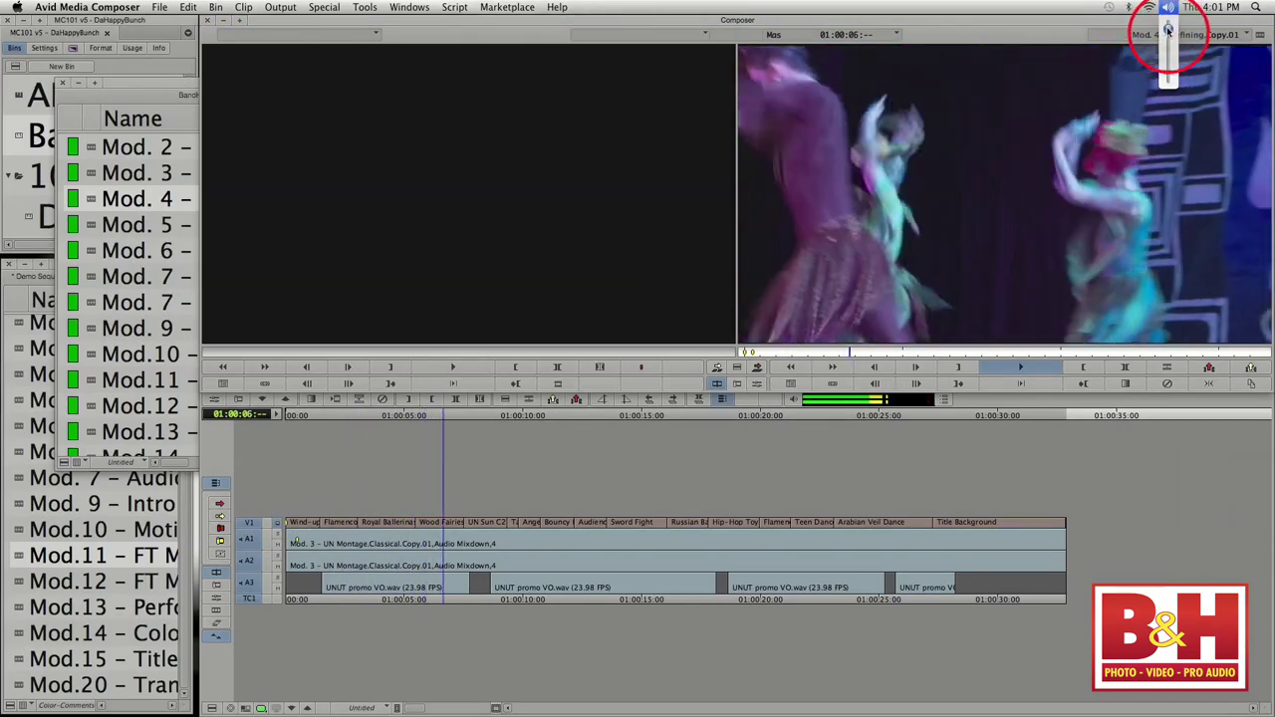
left_click(1168, 30)
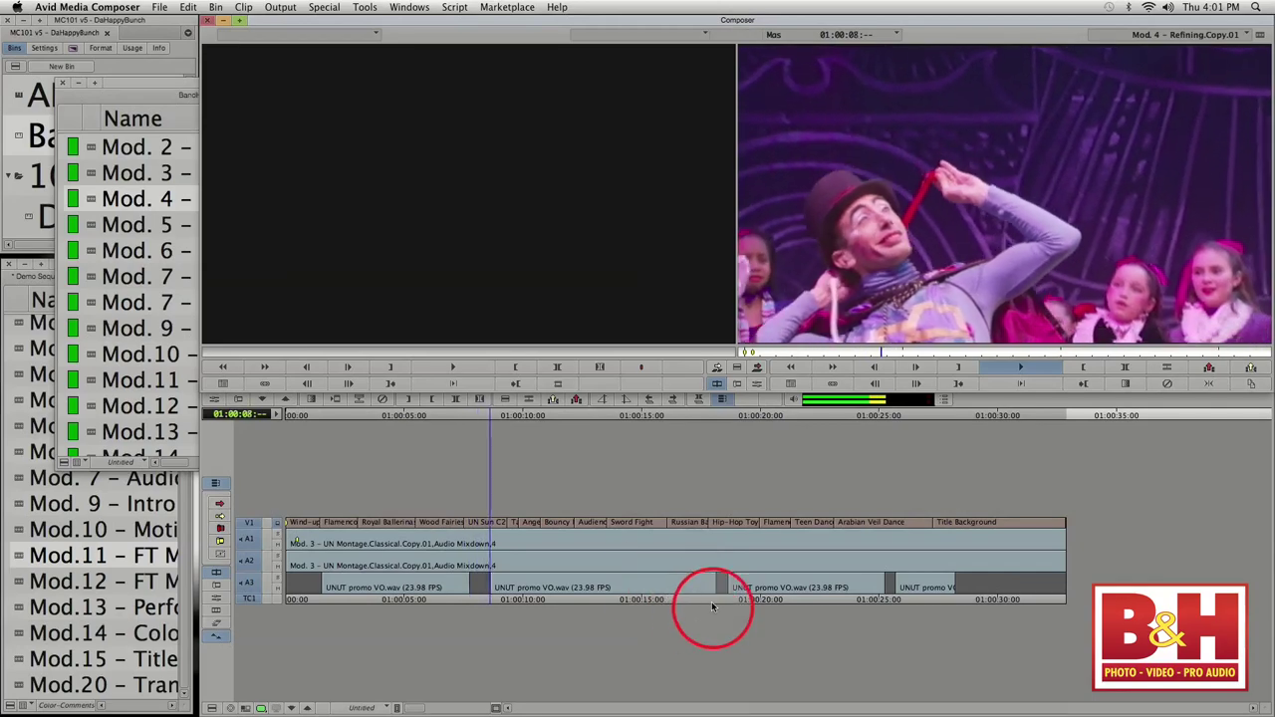
key("space")
- Set the track color of audio track A3 to light cyan
left_click(250, 534)
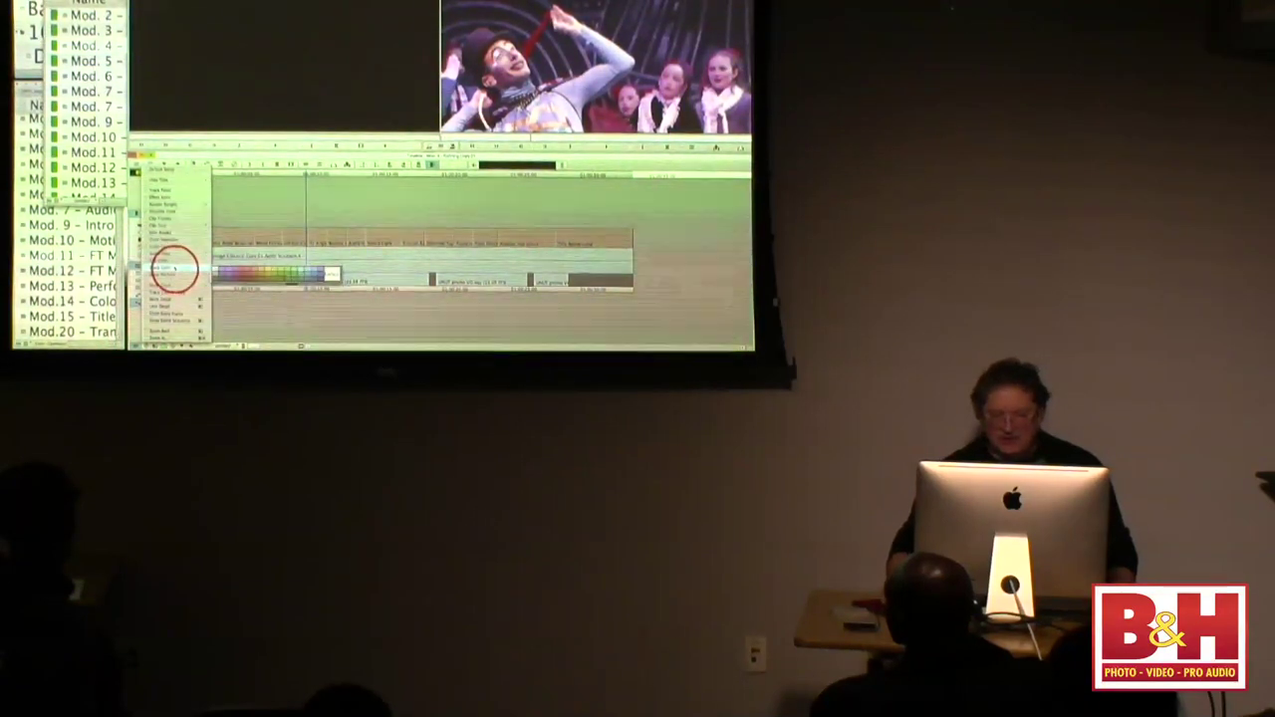
left_click(242, 274)
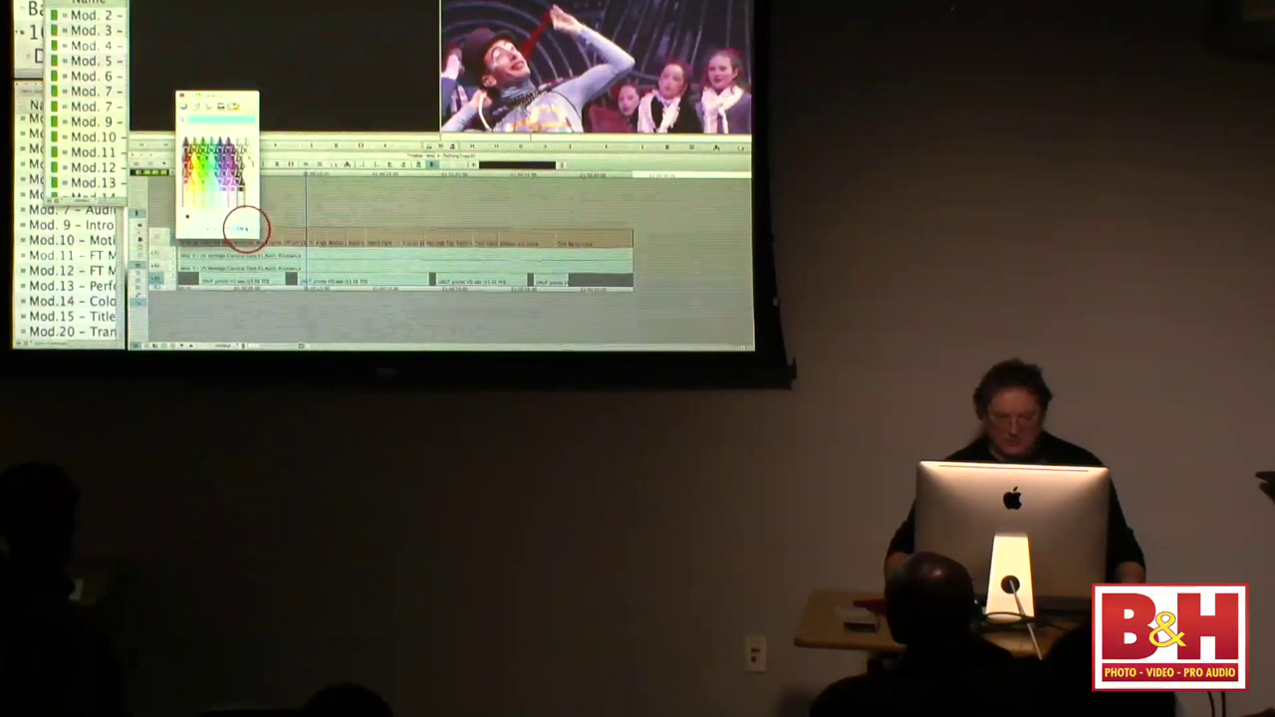
left_click(245, 223)
- Set the track color of audio tracks A1 and A2 to the Flora green crayon and shift the Timeline window slightly right
left_click(254, 299)
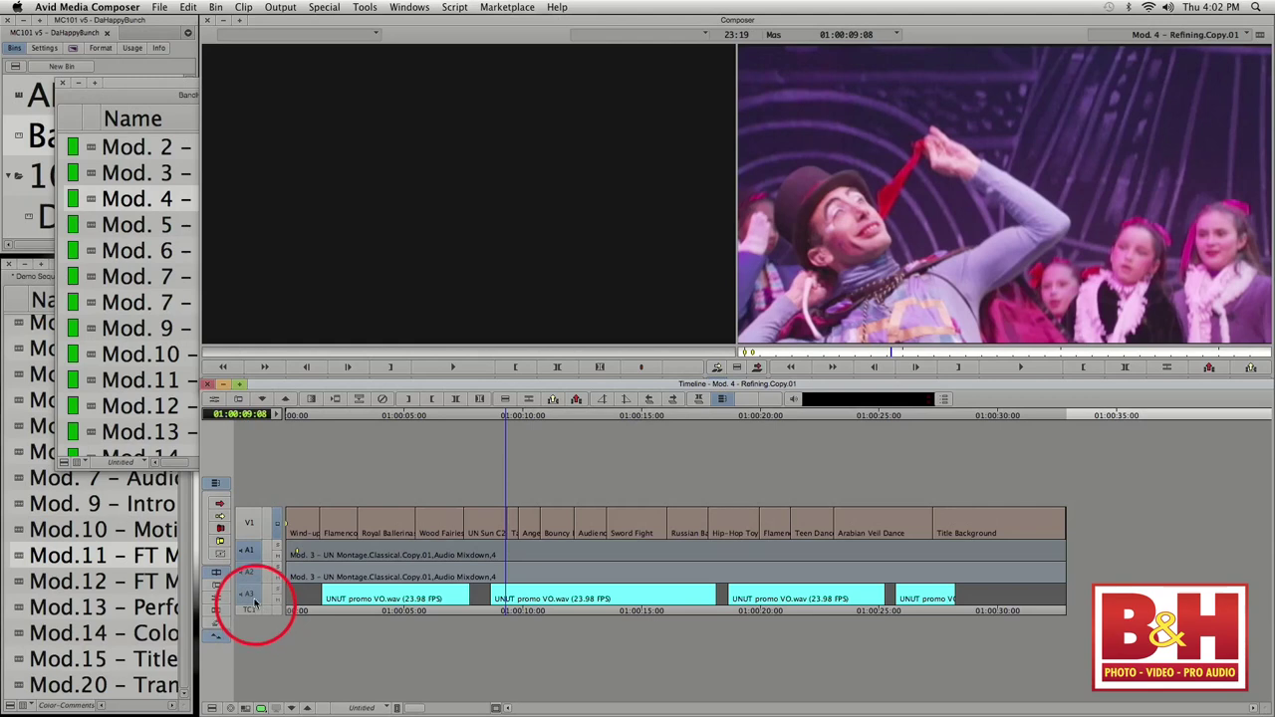
left_click(211, 708)
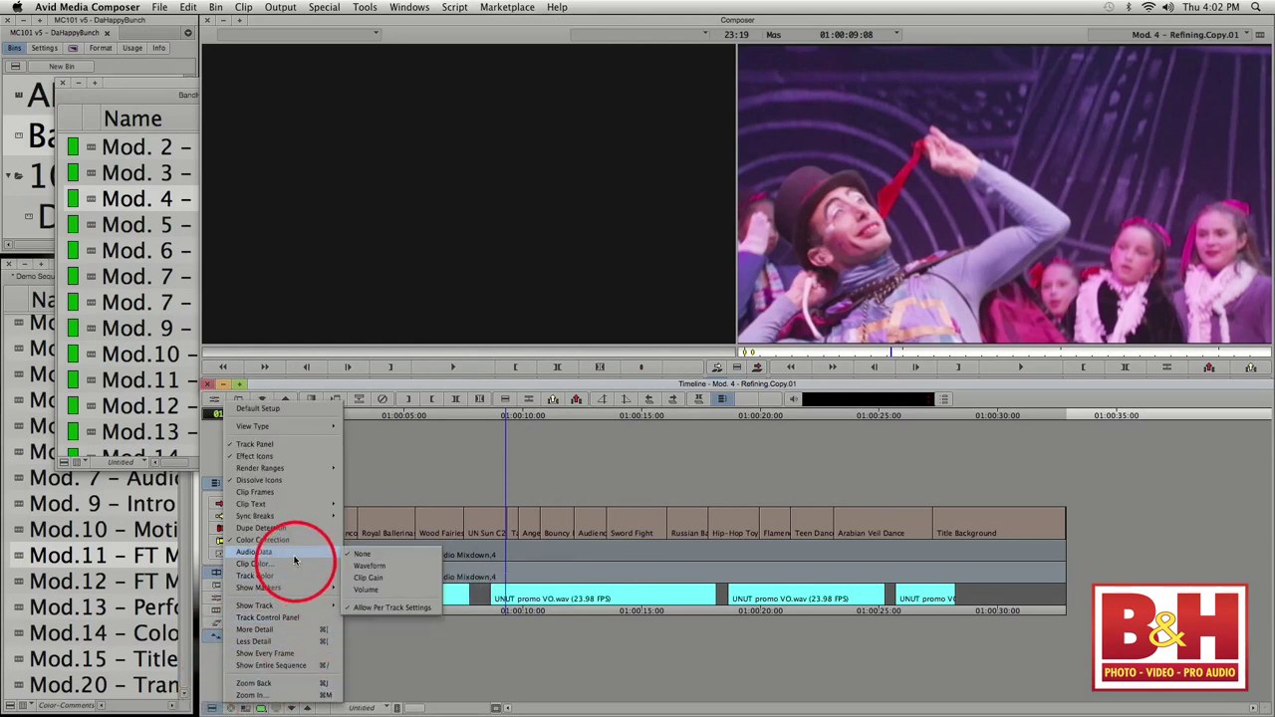
mouse_move(289, 575)
left_click(431, 588)
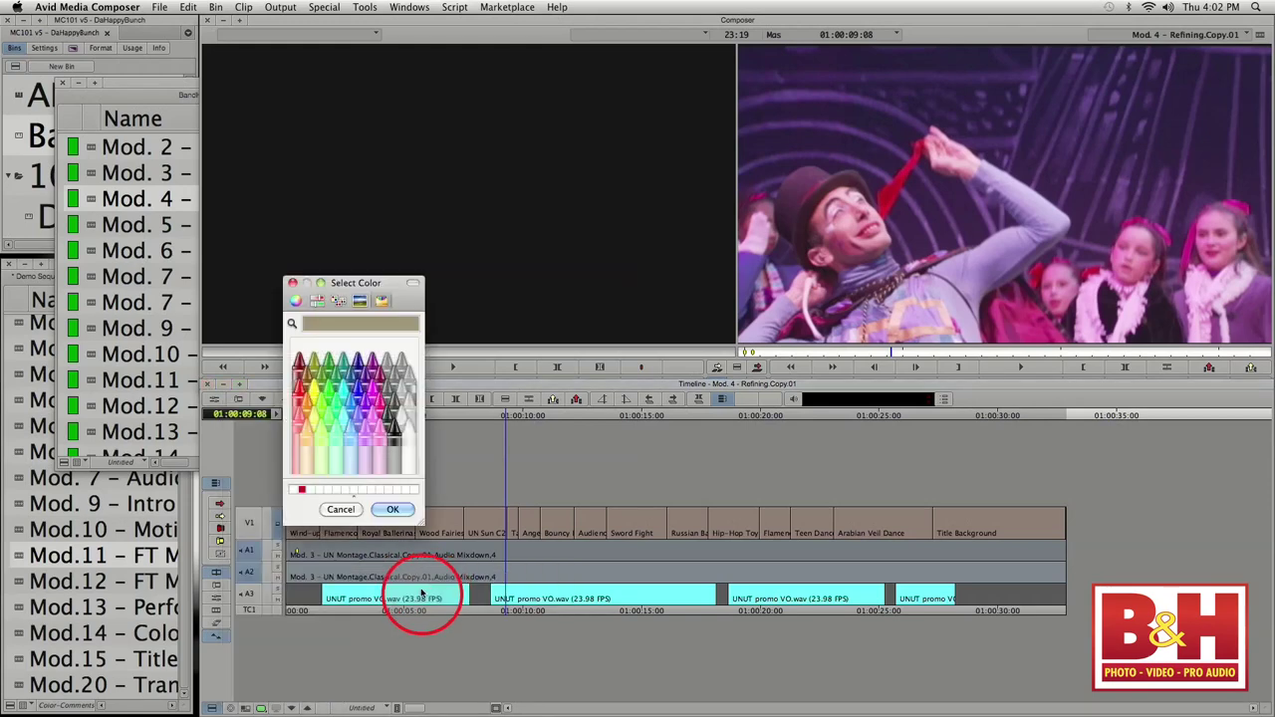
left_click(342, 414)
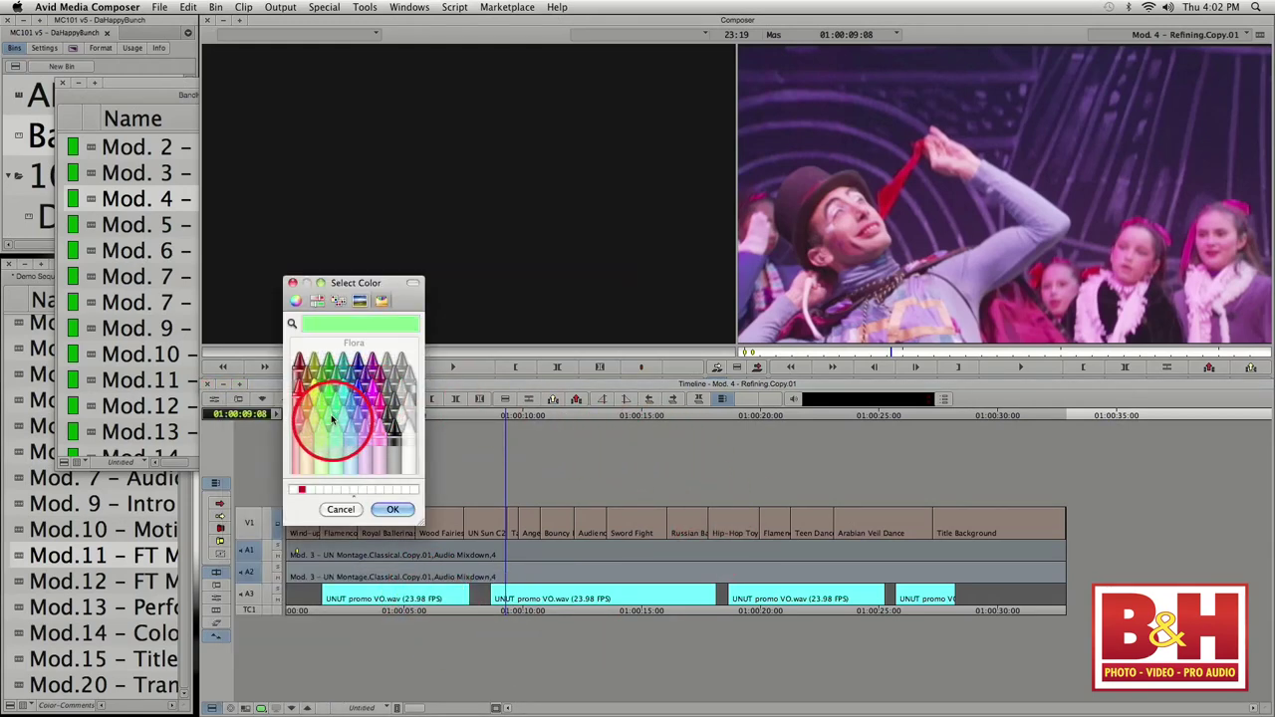
left_click(393, 509)
left_click_drag(563, 389, 591, 385)
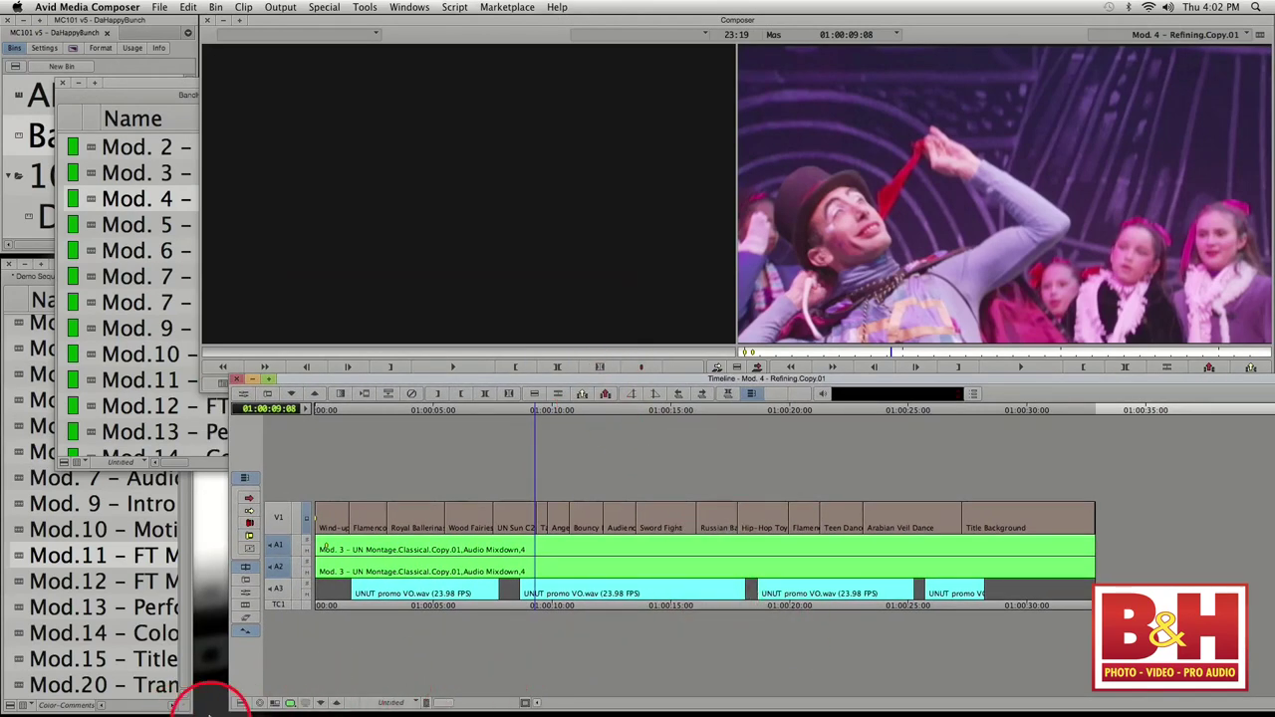
- Display the Waveform audio data on all audio tracks in the Timeline
left_click(243, 704)
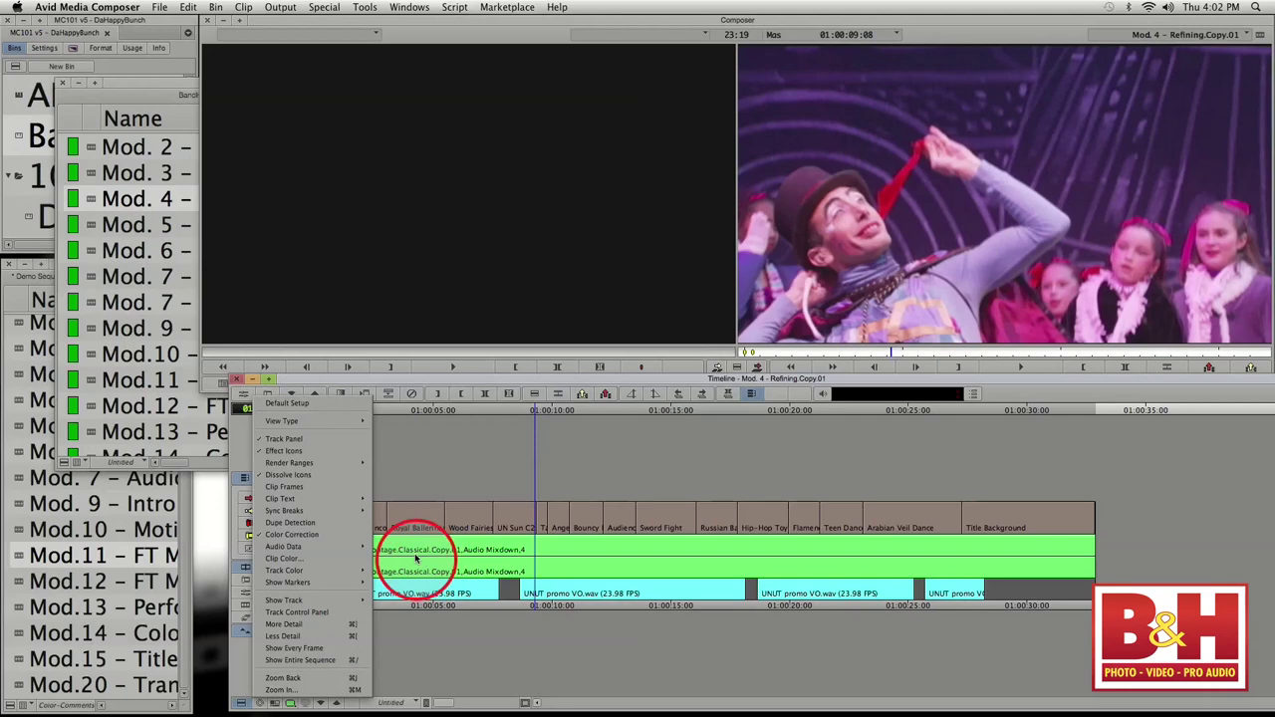
mouse_move(329, 546)
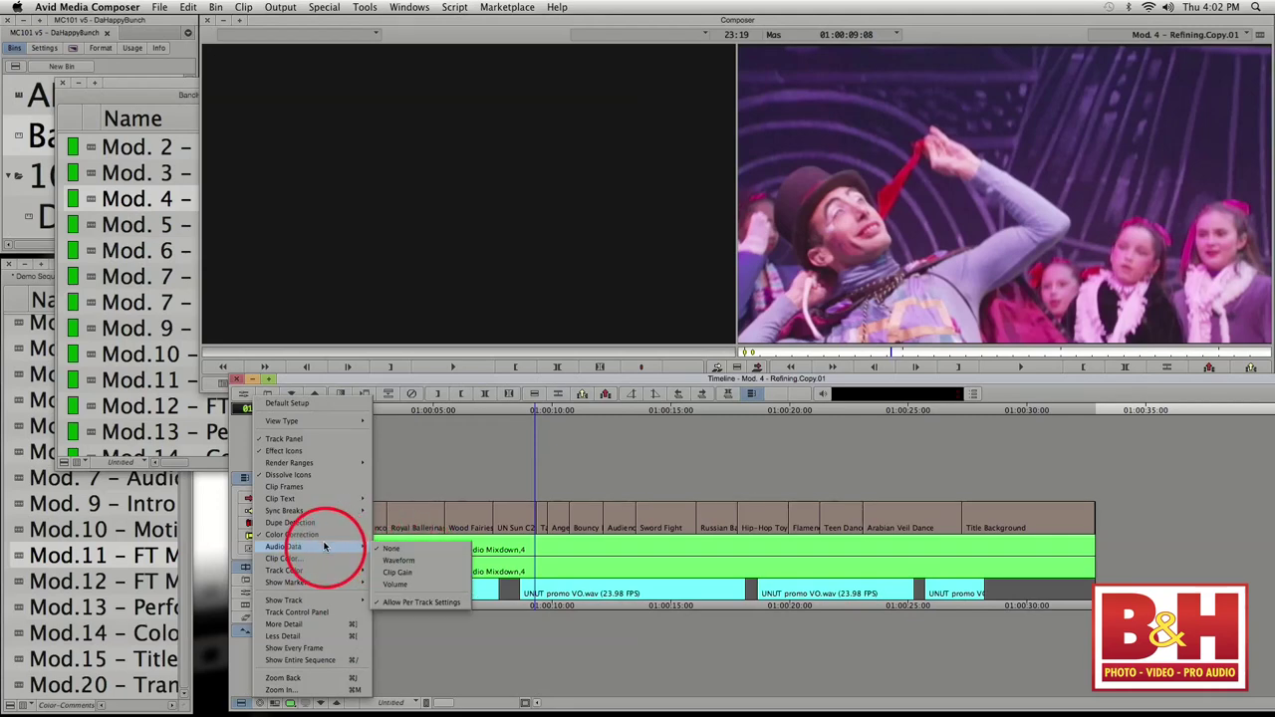
left_click(399, 560)
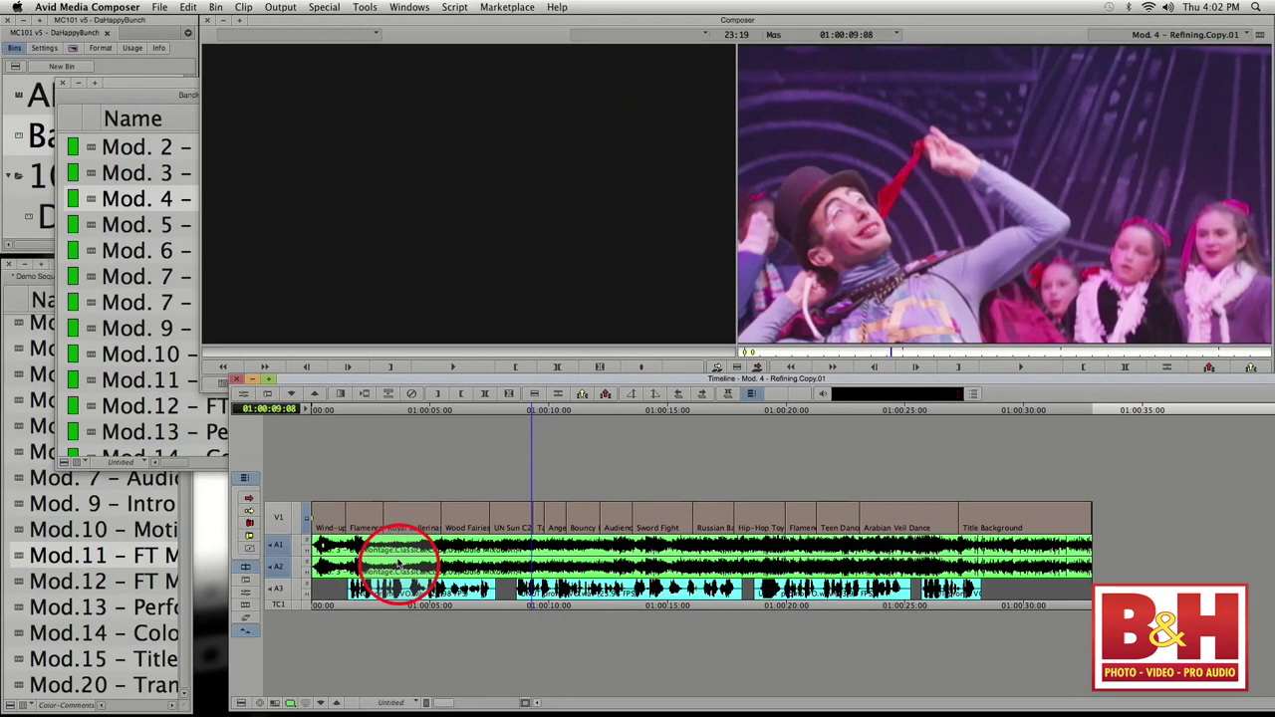
- Set the Timeline's audio data display back to None
left_click(243, 703)
mouse_move(299, 545)
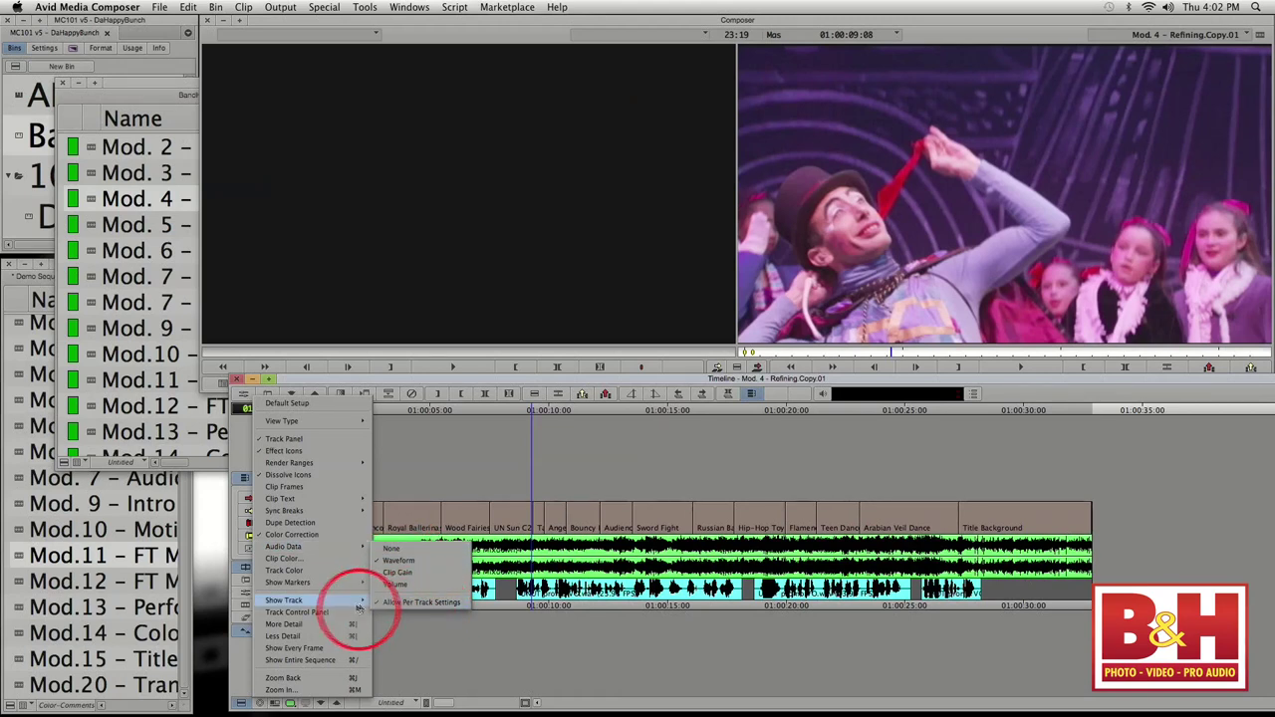
mouse_move(299, 601)
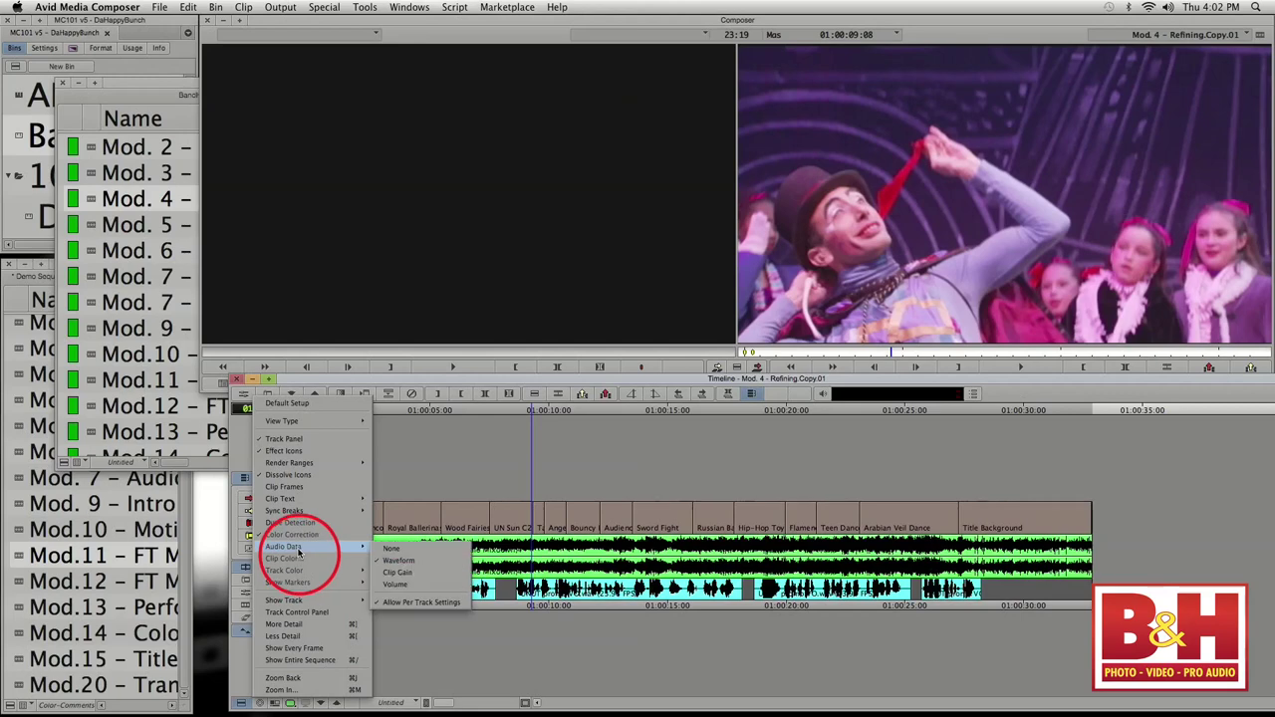
left_click(391, 550)
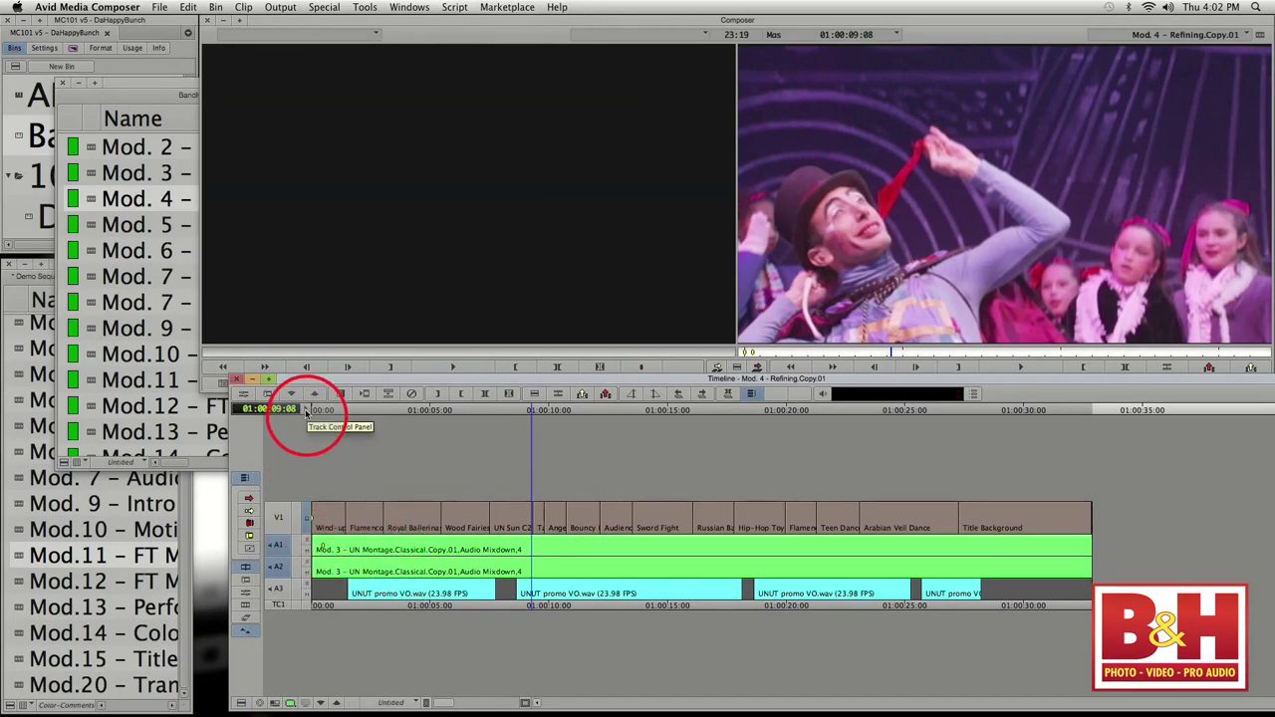
- Reveal the Track Control Panel and turn on waveforms individually for audio tracks A1, A2 and A3
left_click(304, 410)
left_click(309, 543)
left_click(309, 543)
left_click(309, 543)
left_click(309, 543)
left_click(309, 543)
left_click(309, 564)
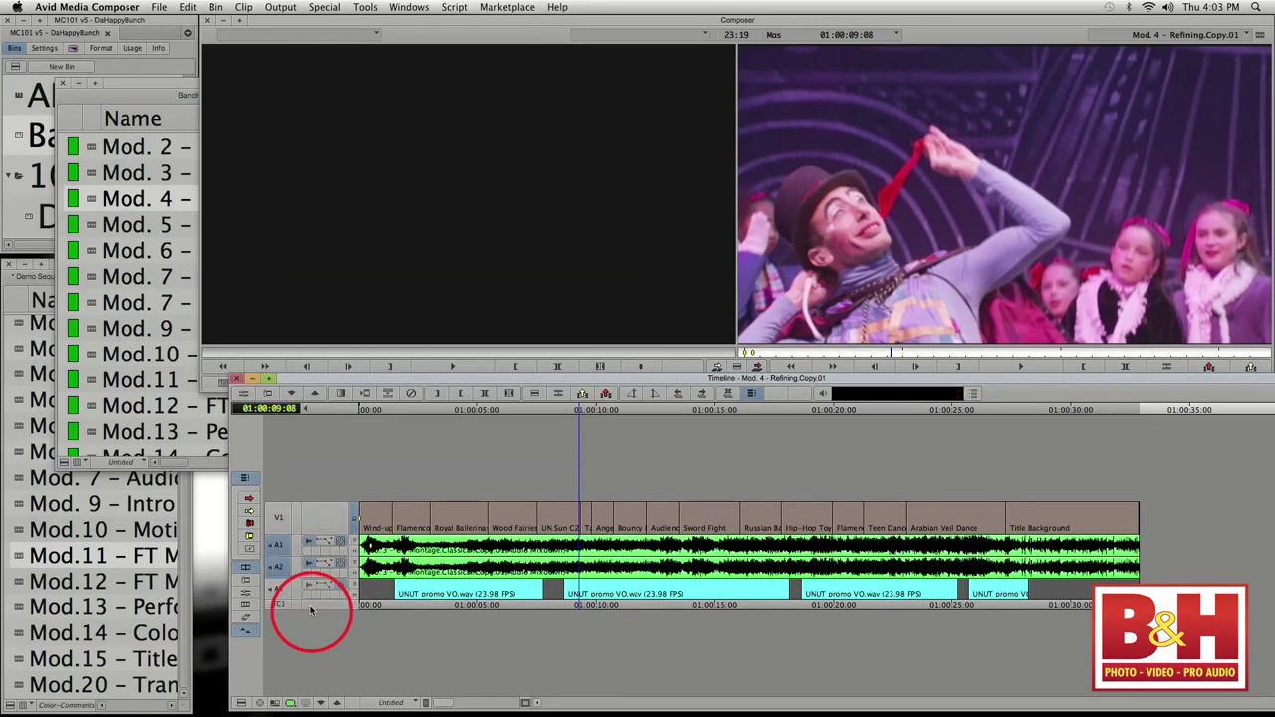
left_click(309, 586)
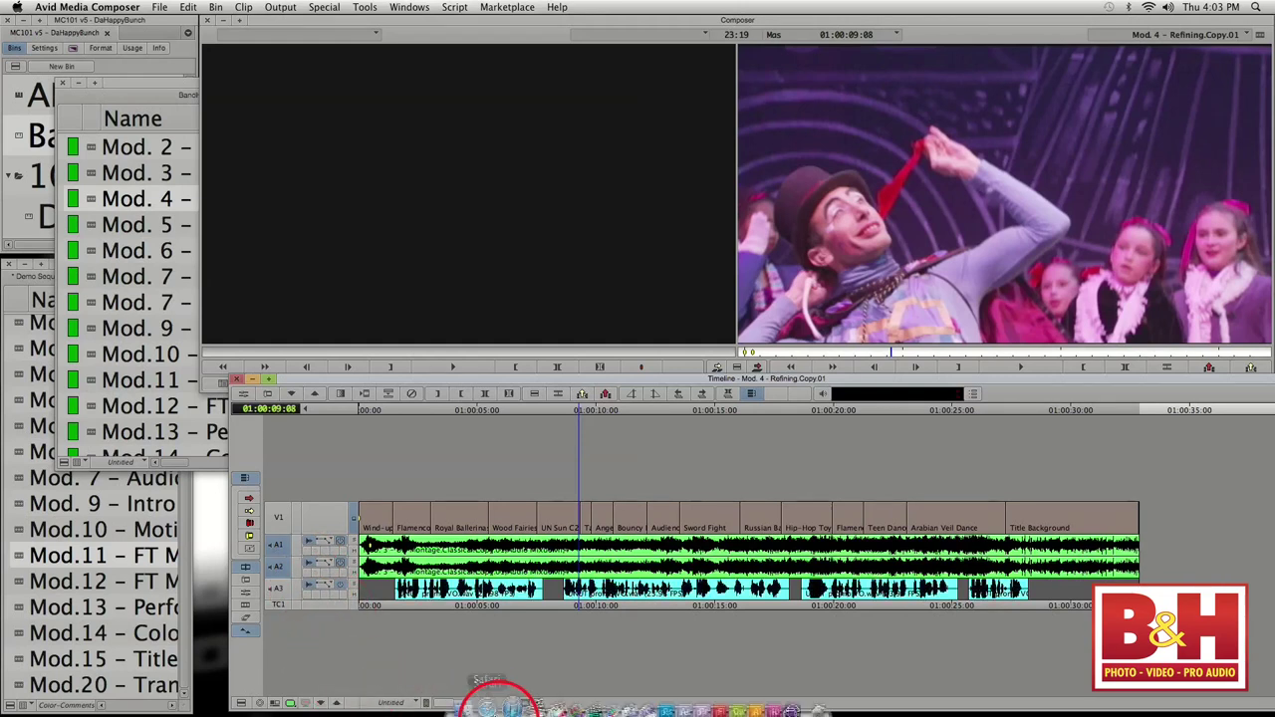
- Enlarge audio tracks A1, A2 and A3 to roughly equal, taller heights
left_click(283, 564)
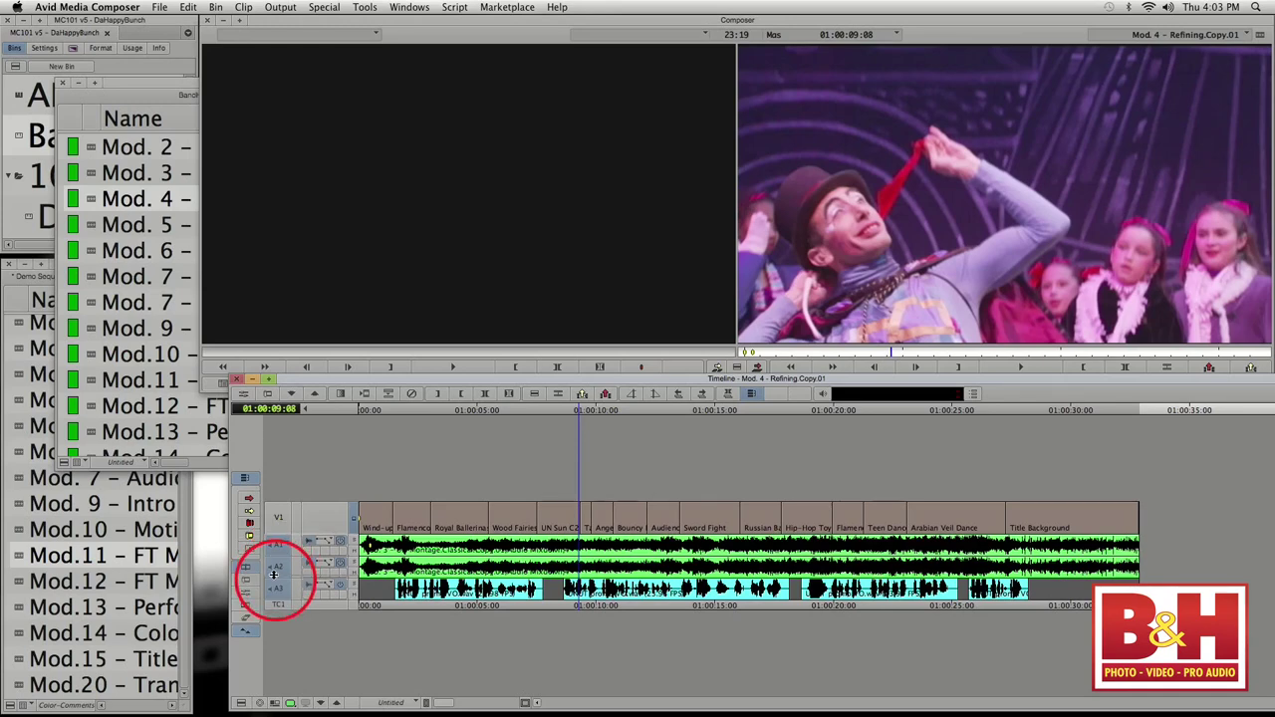
key("super+l")
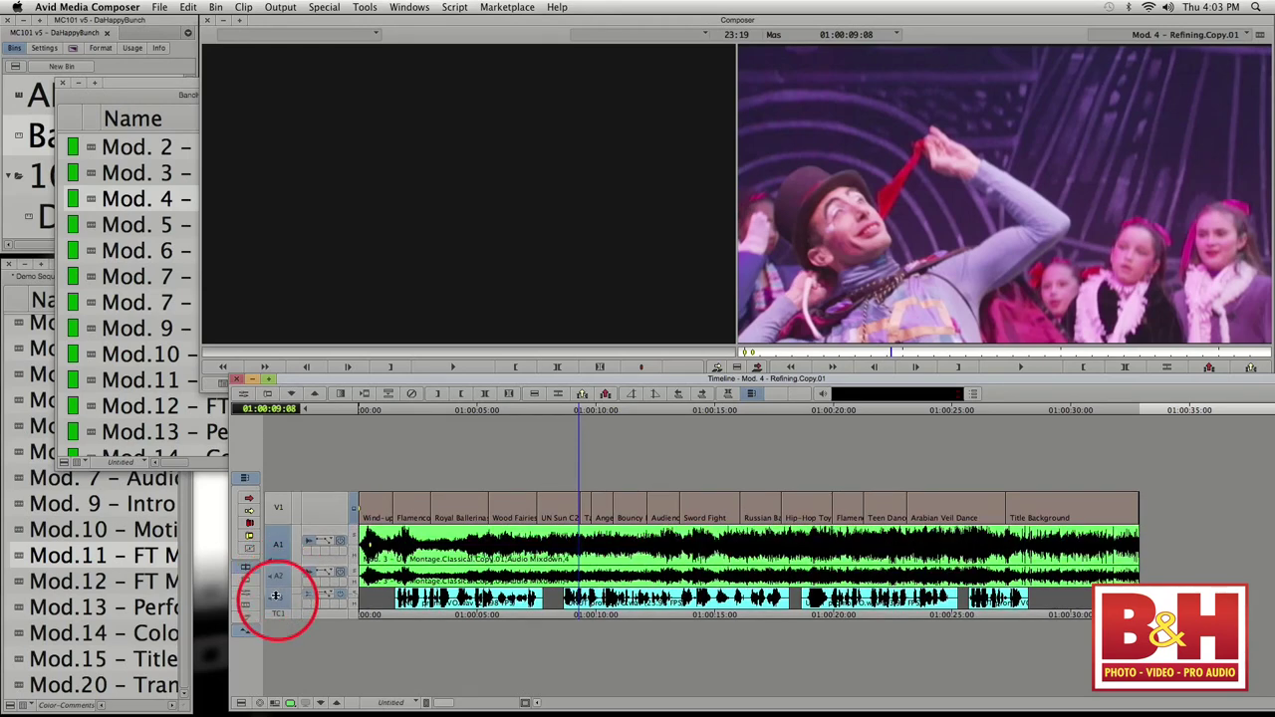
key("super+l")
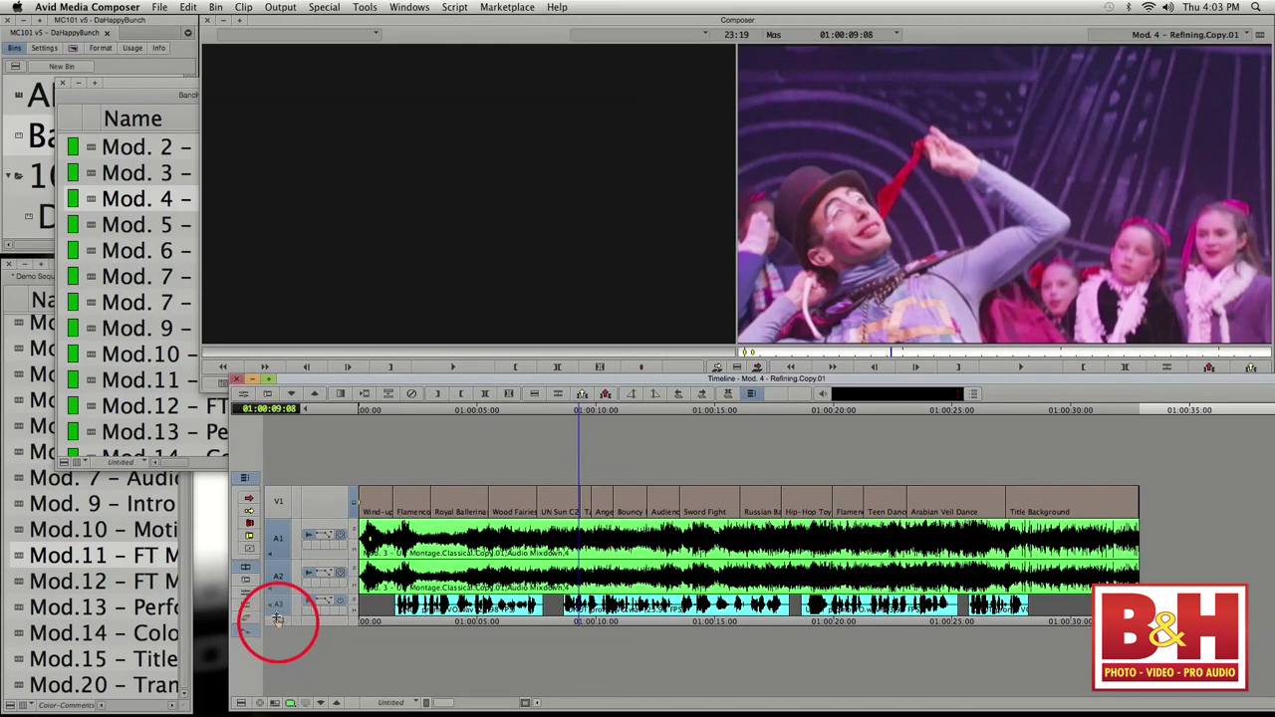
left_click_drag(277, 617, 321, 621)
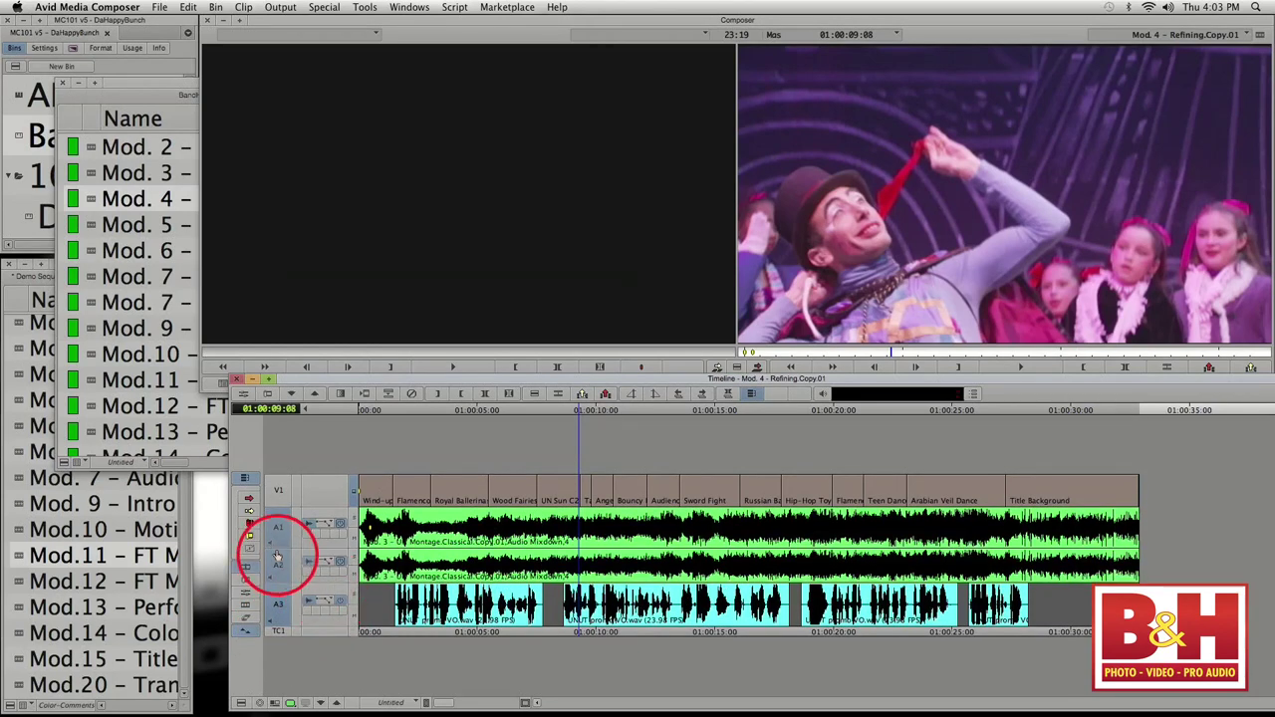
key("super+l")
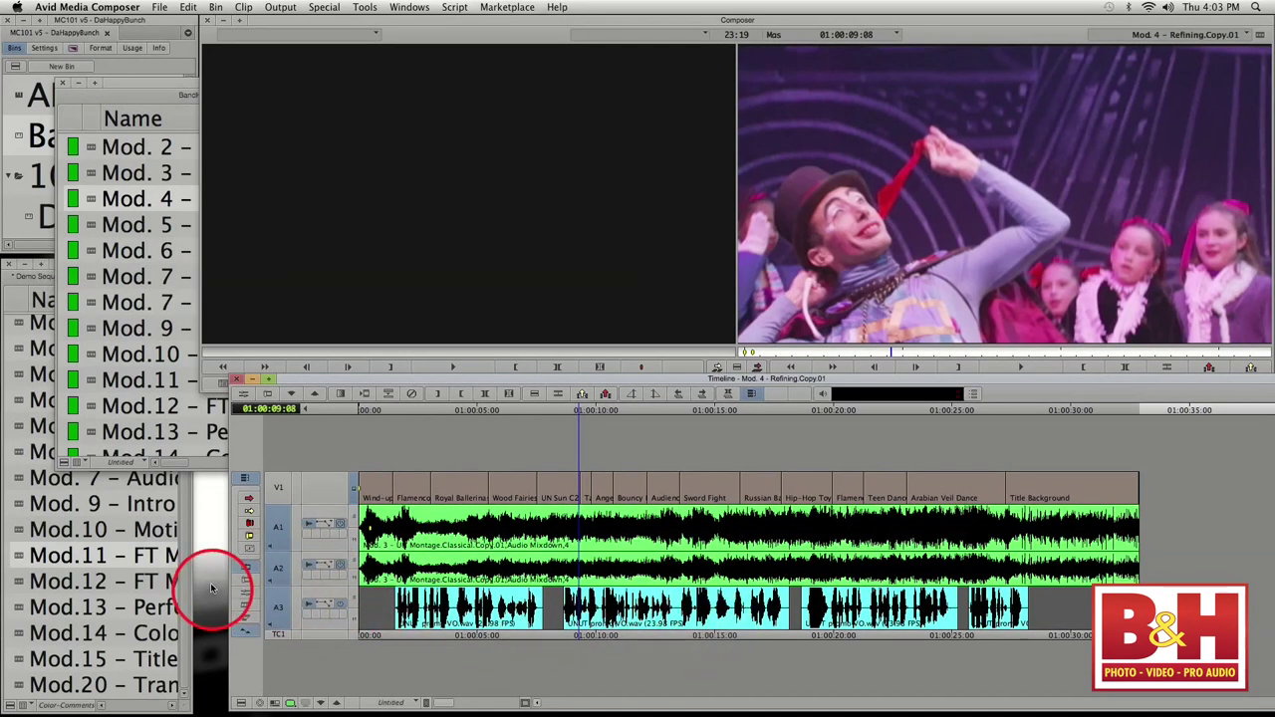
key("super+l")
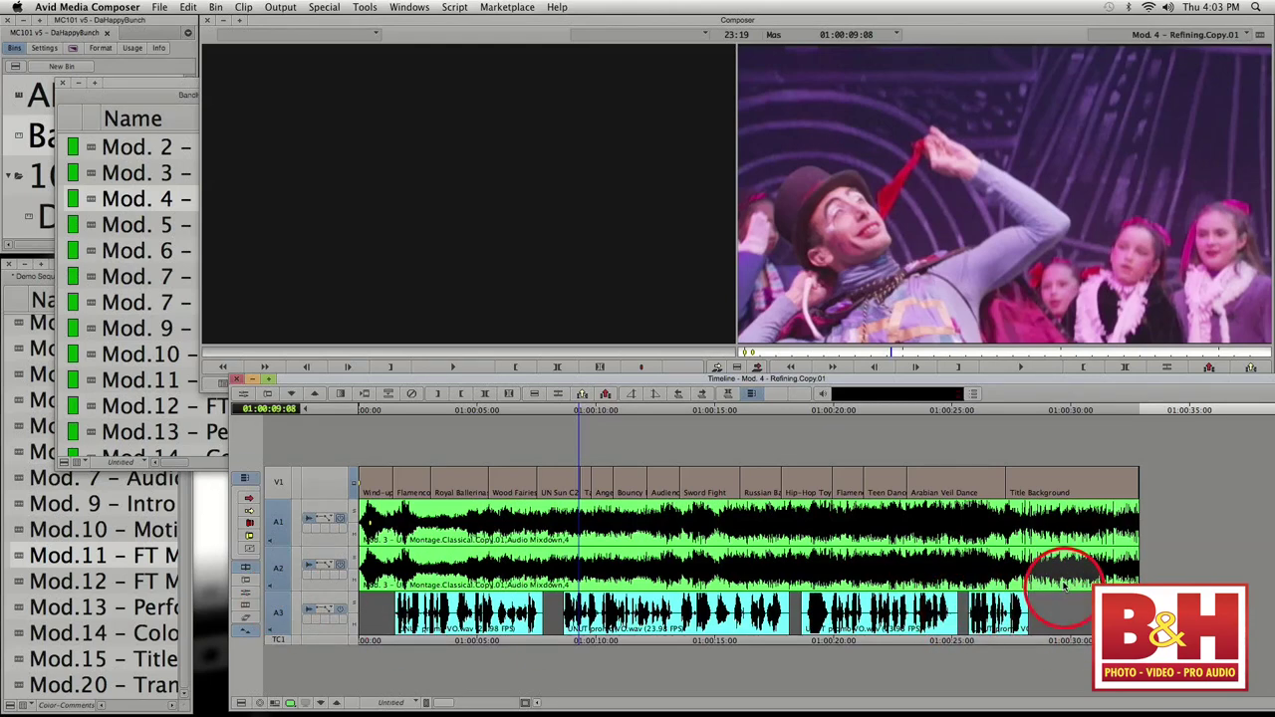
- Park in the Arabian Veil Dance clip, then shrink the audio waveform display and enlarge it again
left_click_drag(963, 531, 406, 562)
left_click(936, 548)
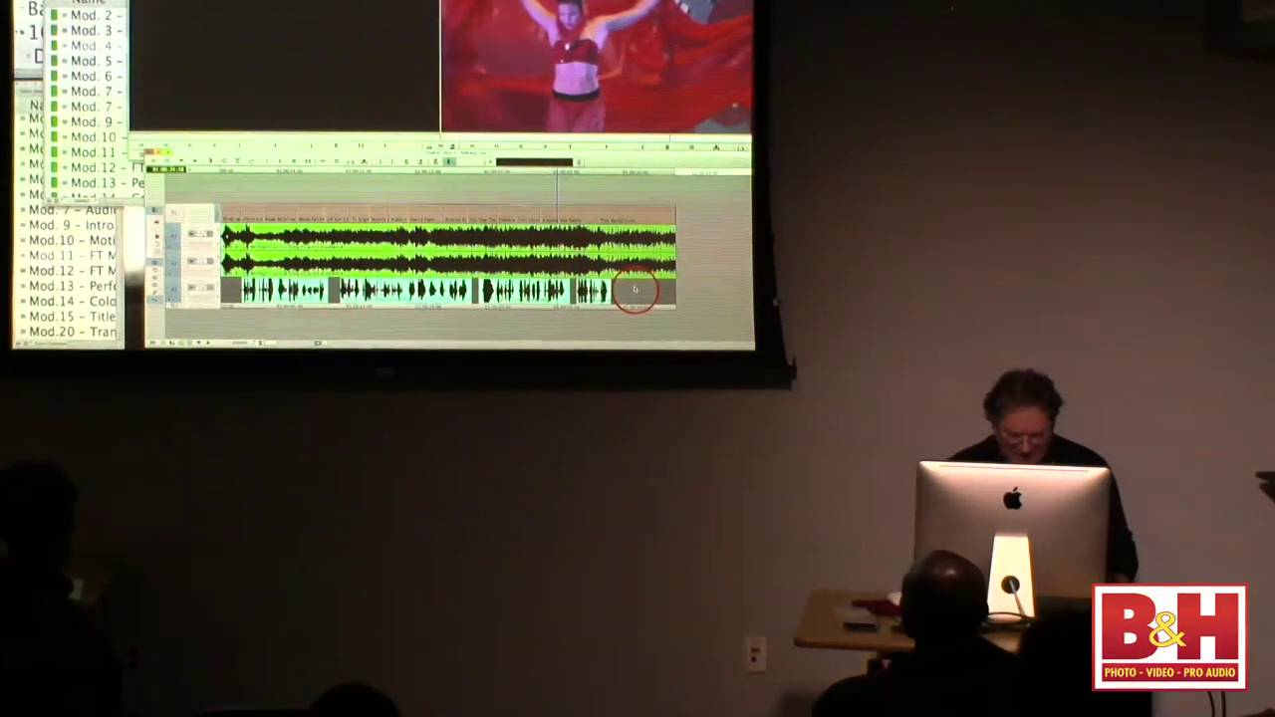
key("super+alt+k")
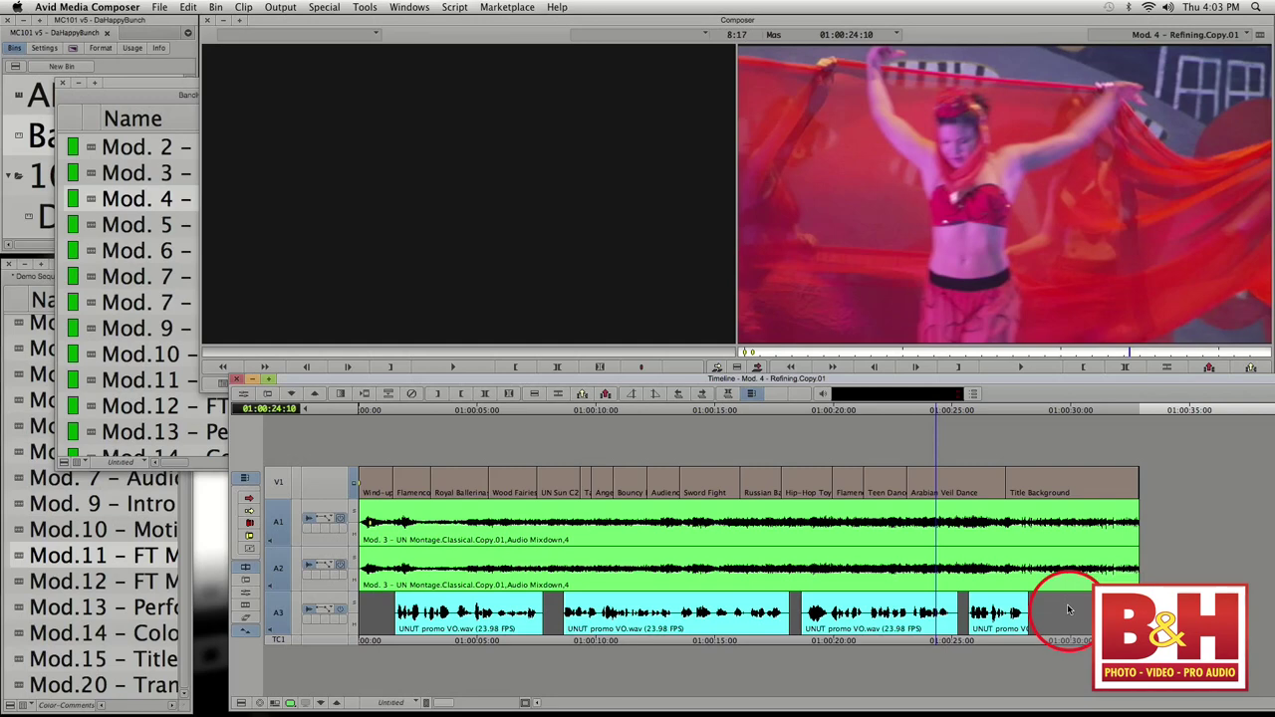
key("super+alt+l")
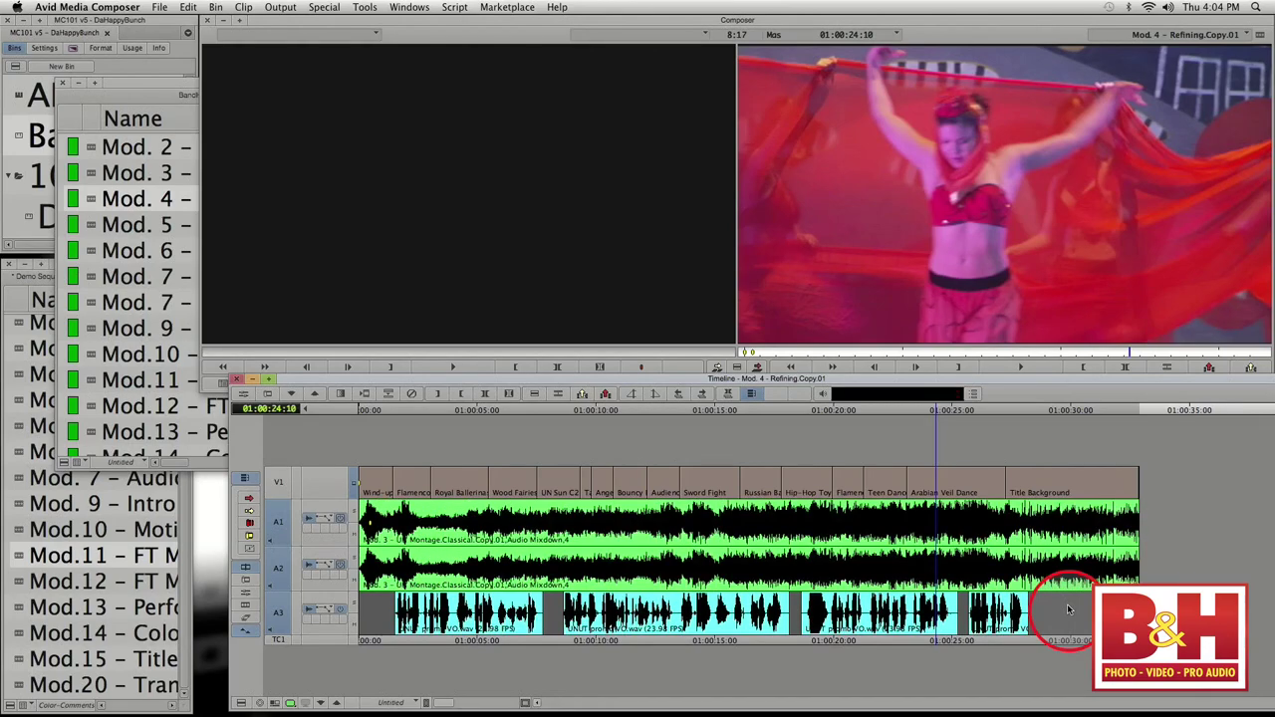
- Play the sequence from its start and stop playback in the Royal Ballerina clip
left_click_drag(622, 539, 330, 581)
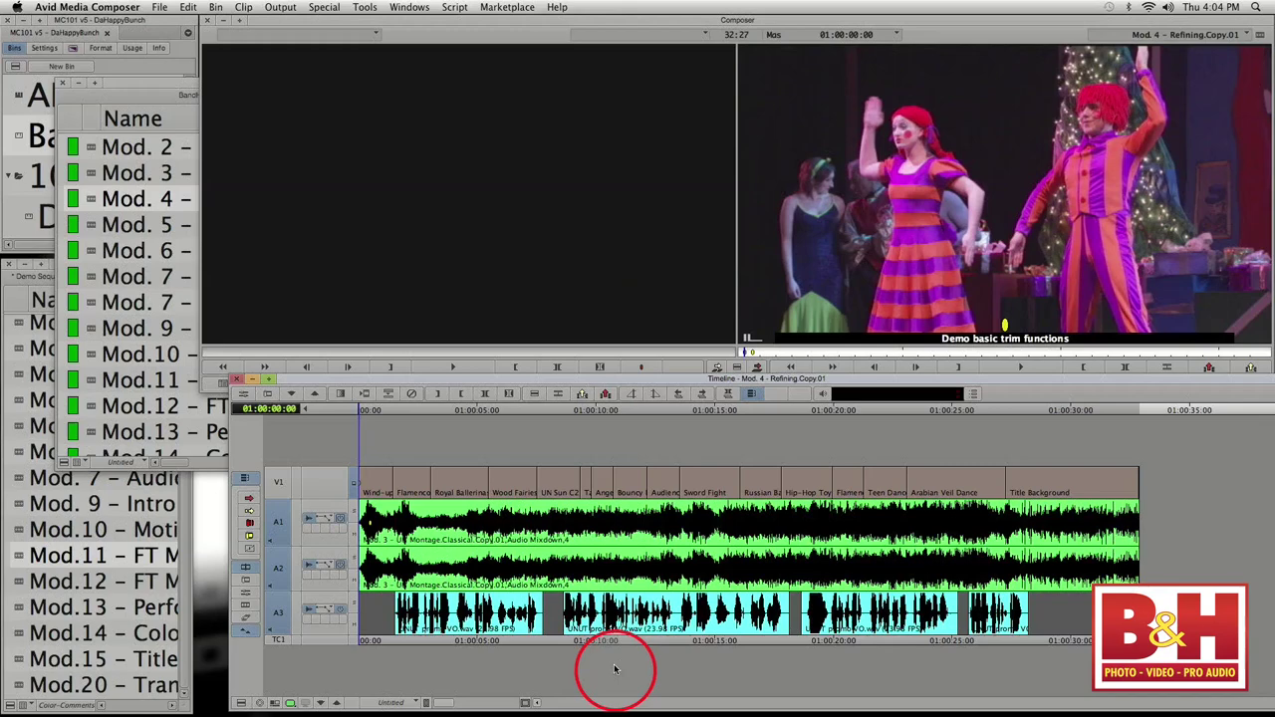
key("space")
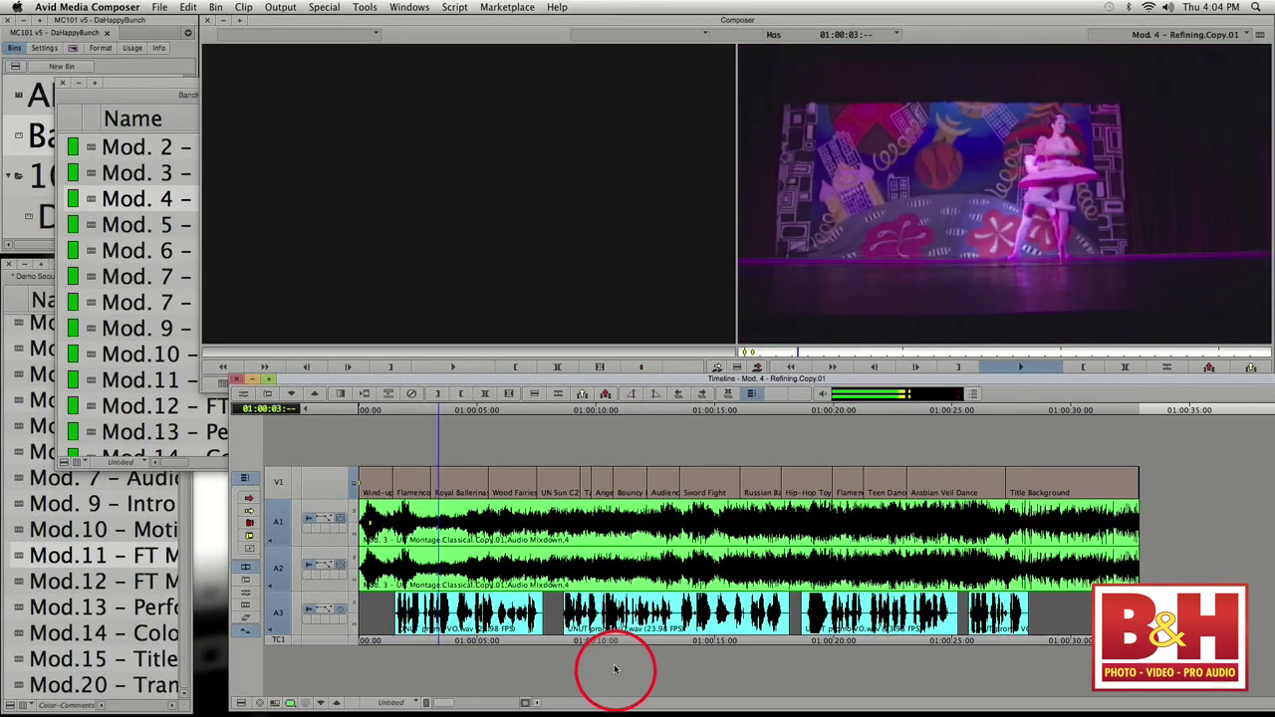
key("space")
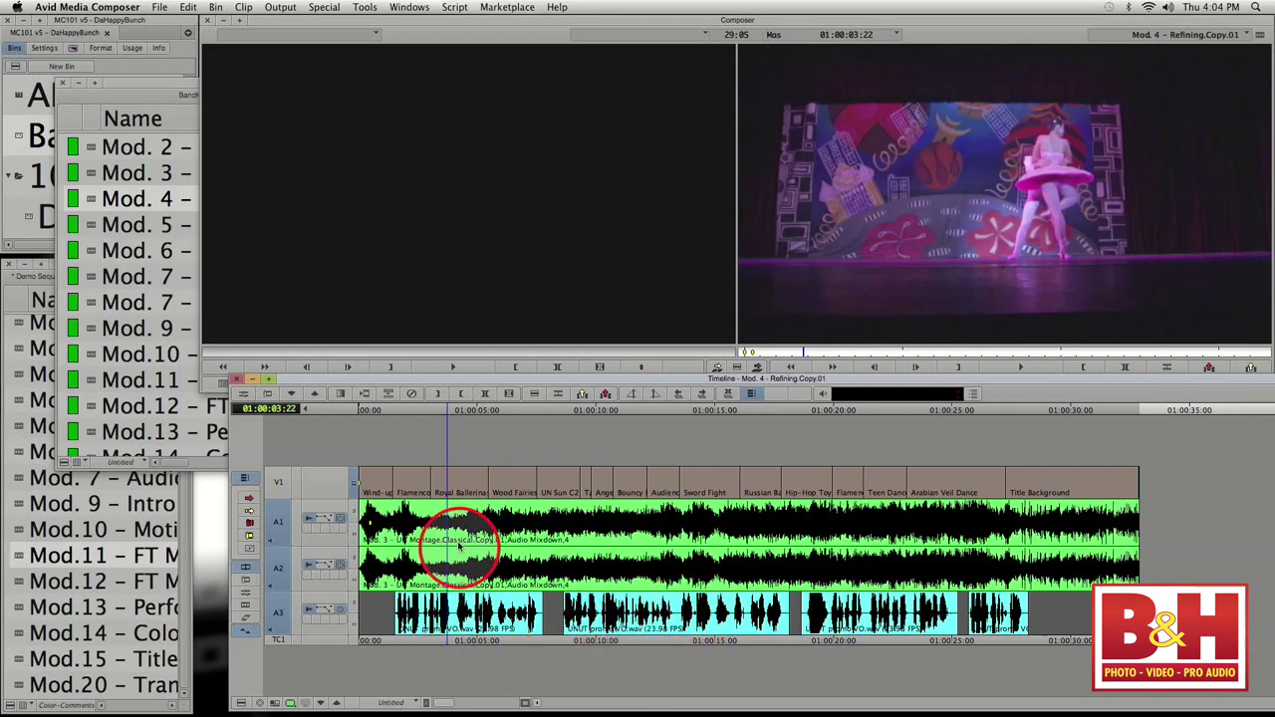
- Display Volume automation on audio tracks A1 and A2
left_click(324, 522)
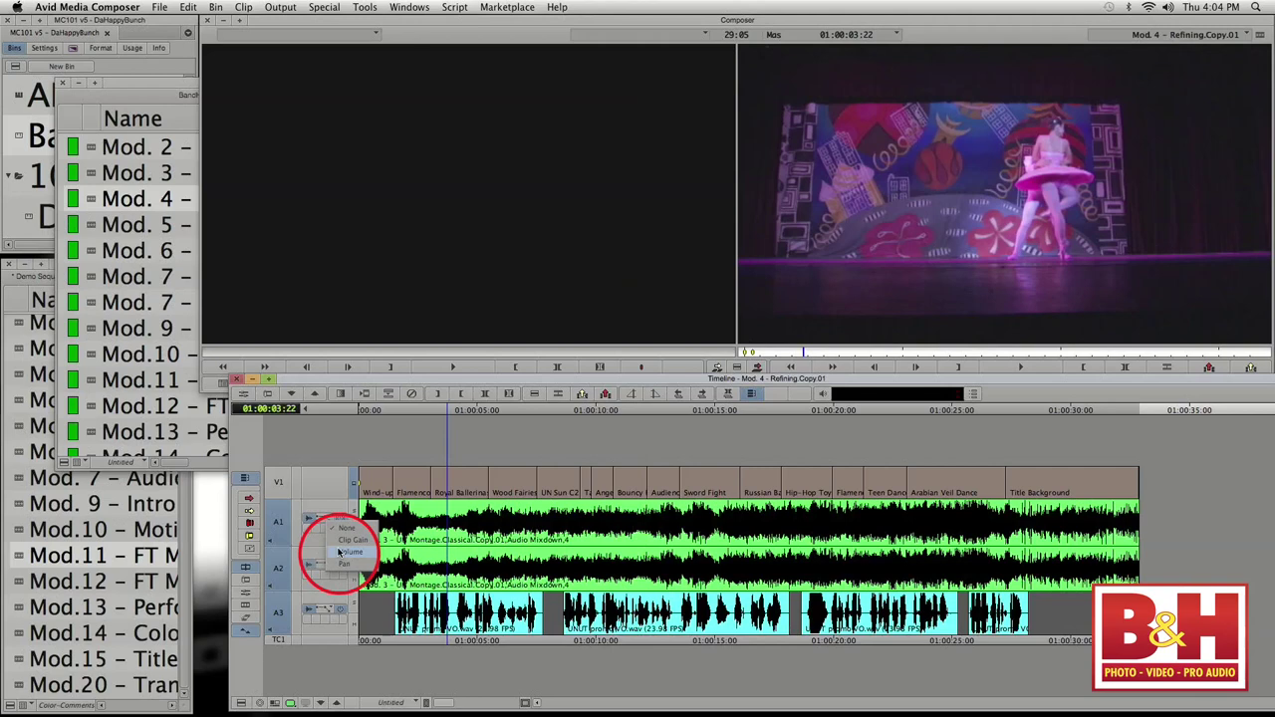
left_click(349, 552)
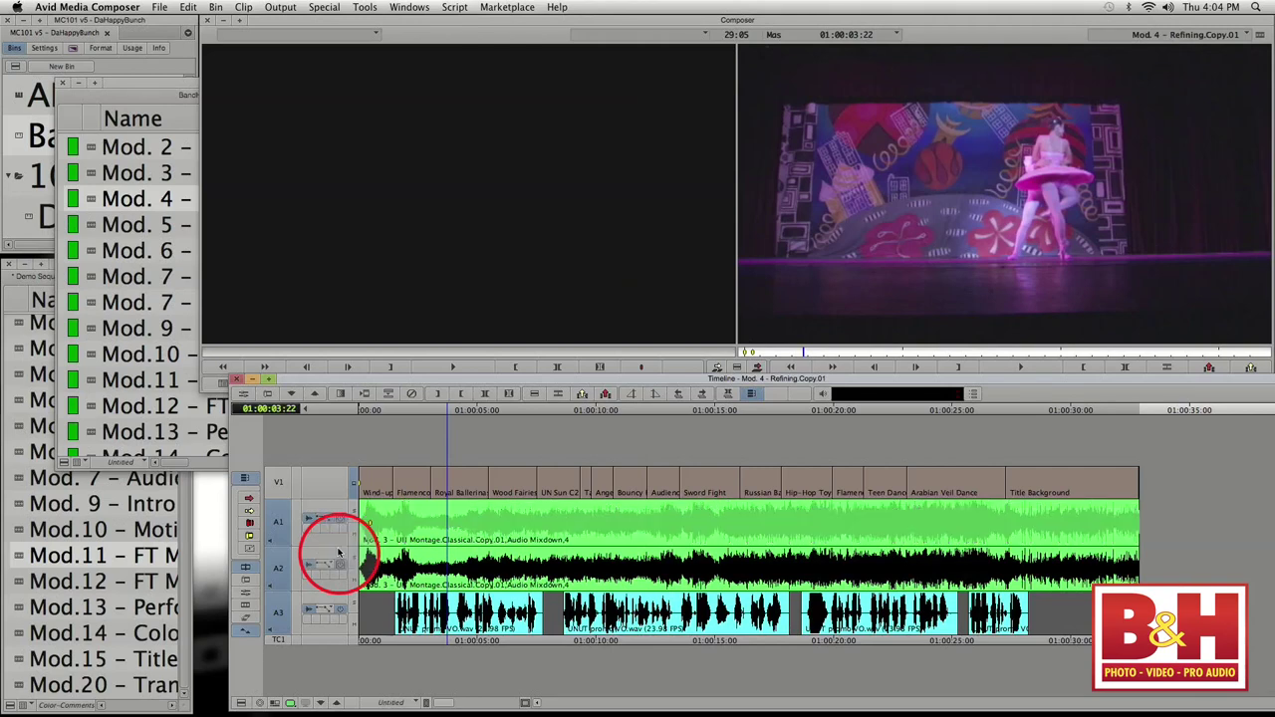
left_click(337, 565)
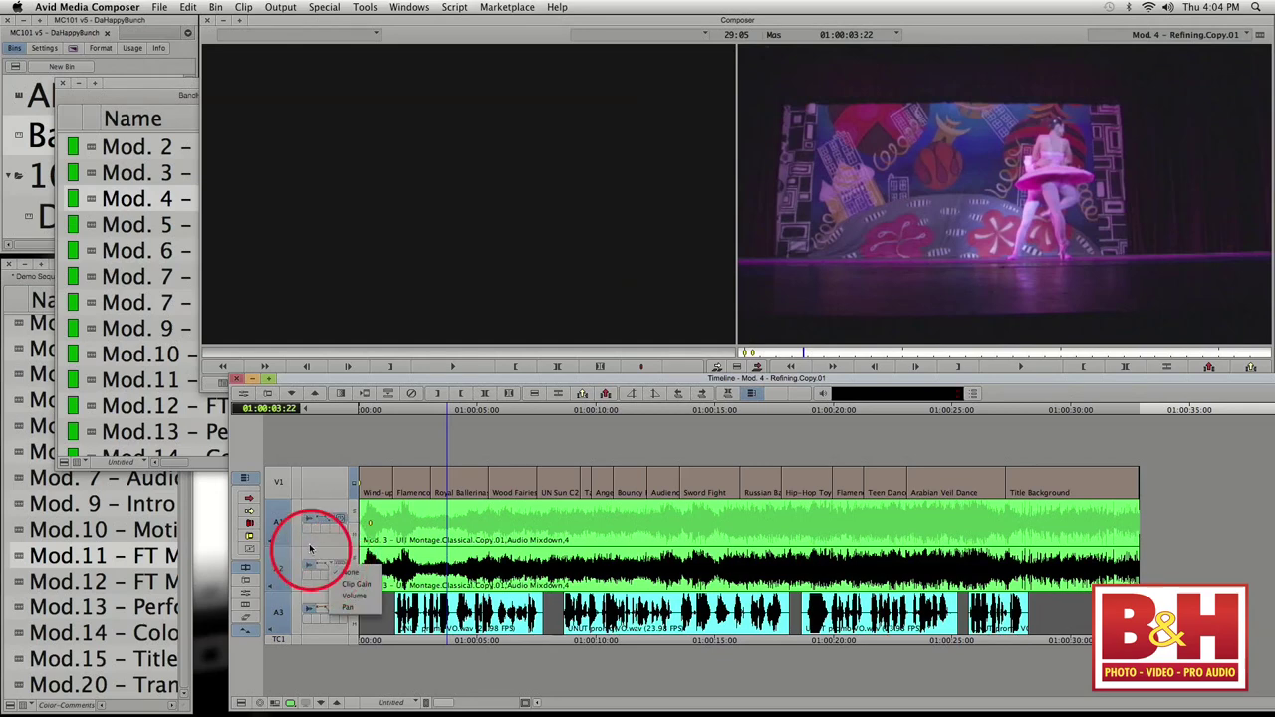
left_click(340, 597)
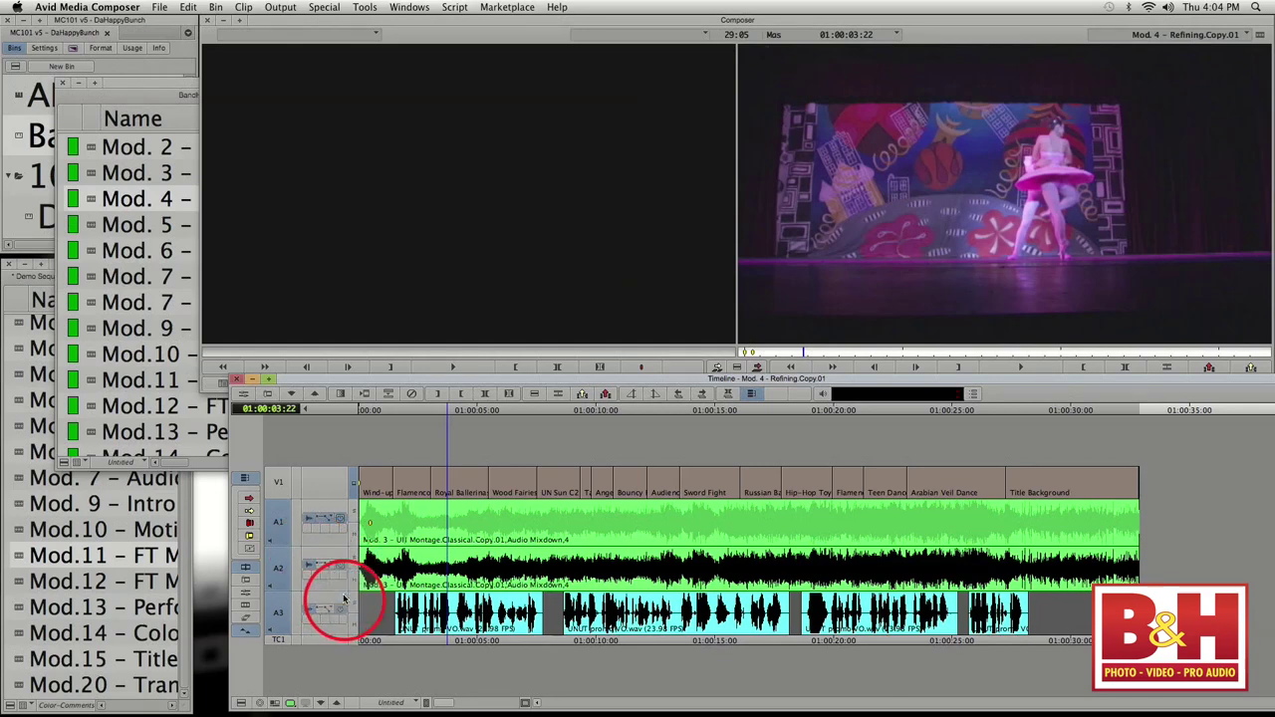
- Add a volume keyframe at 01:00:03:14 on tracks A1 and A2 and lower the music to about -7.4 dB
left_click(442, 550)
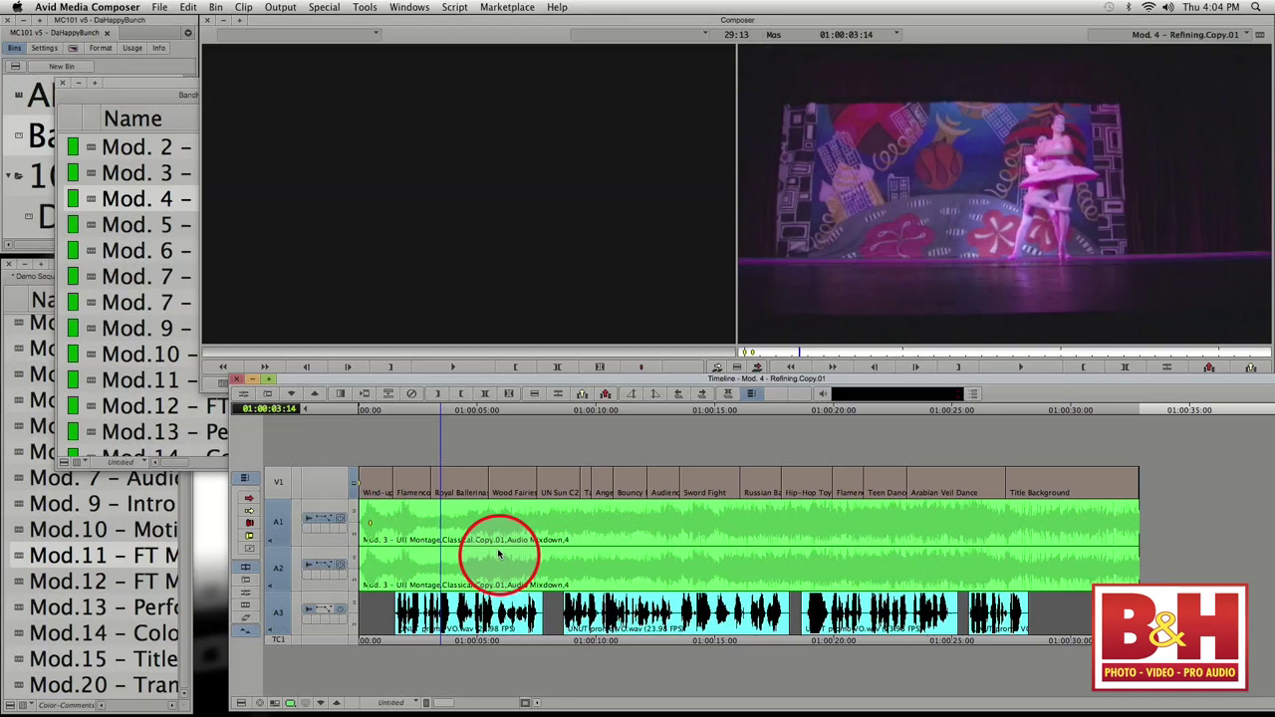
key("apostrophe")
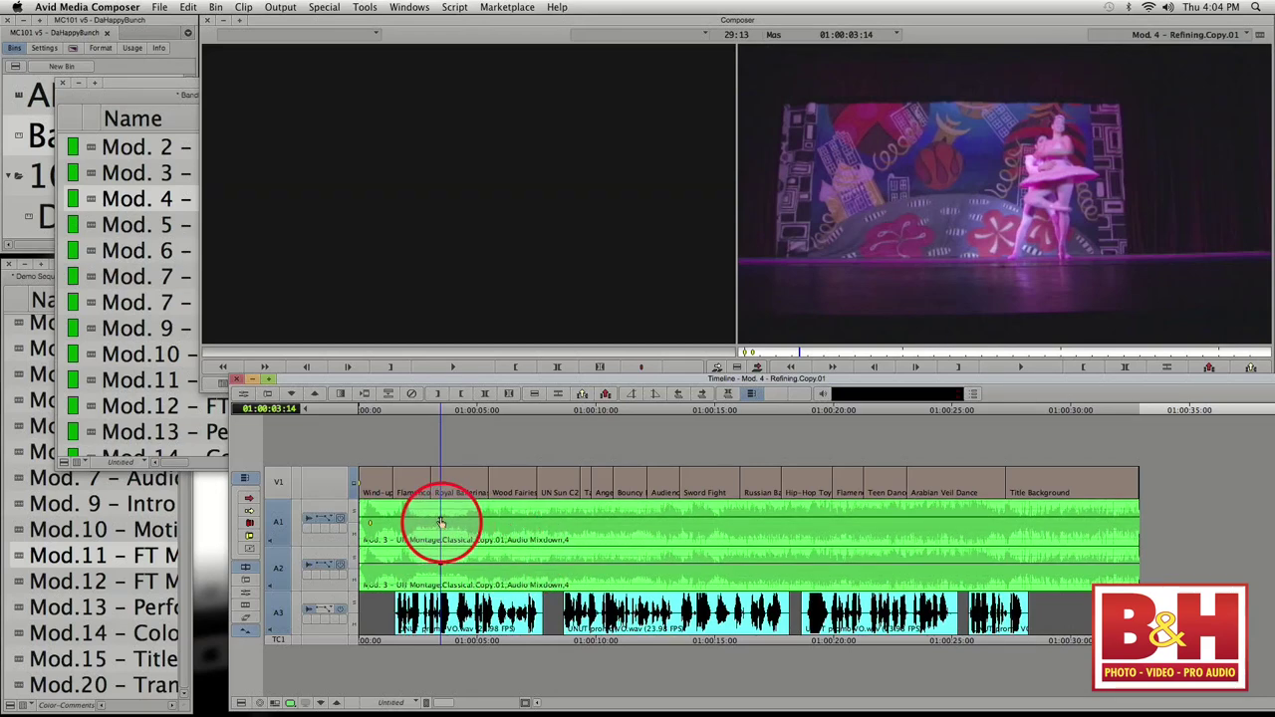
left_click_drag(440, 522, 519, 551)
left_click(328, 519)
left_click_drag(331, 522, 347, 553)
left_click_drag(449, 526, 441, 529)
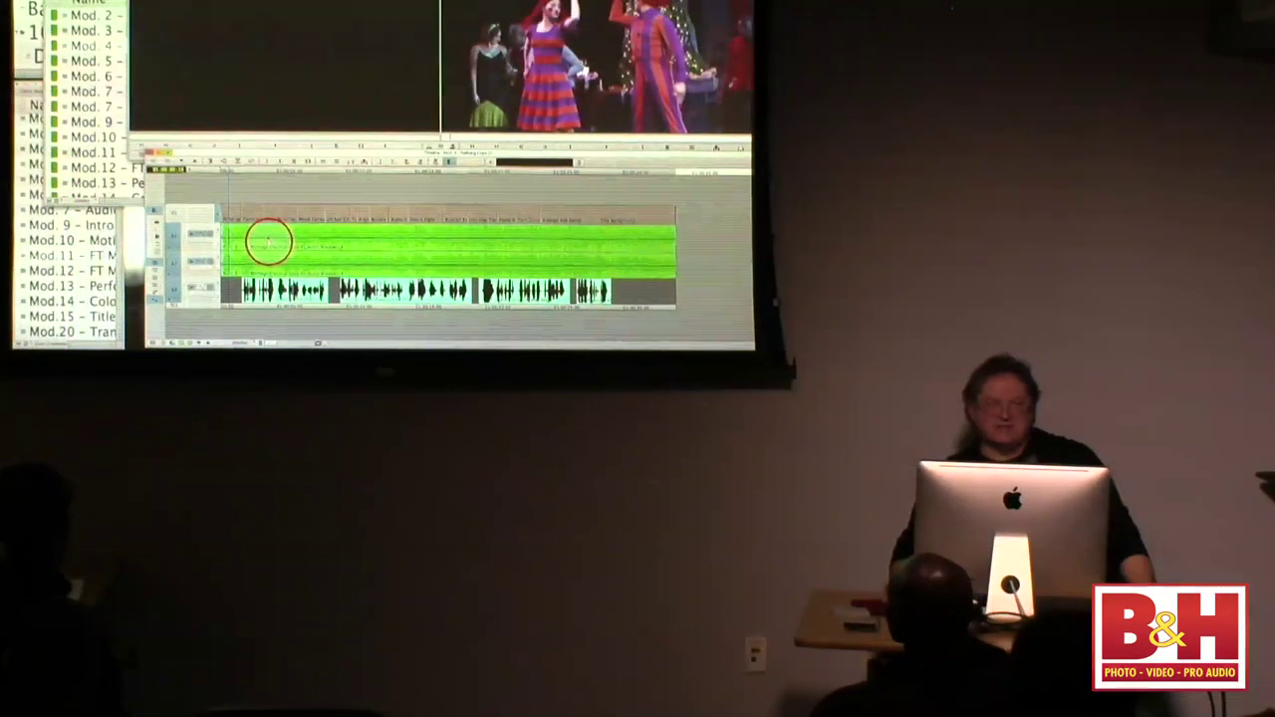
- Add volume keyframes near the end and start of the A1 and A2 music, lowering the outermost ones to create fades
left_click_drag(269, 242, 421, 256)
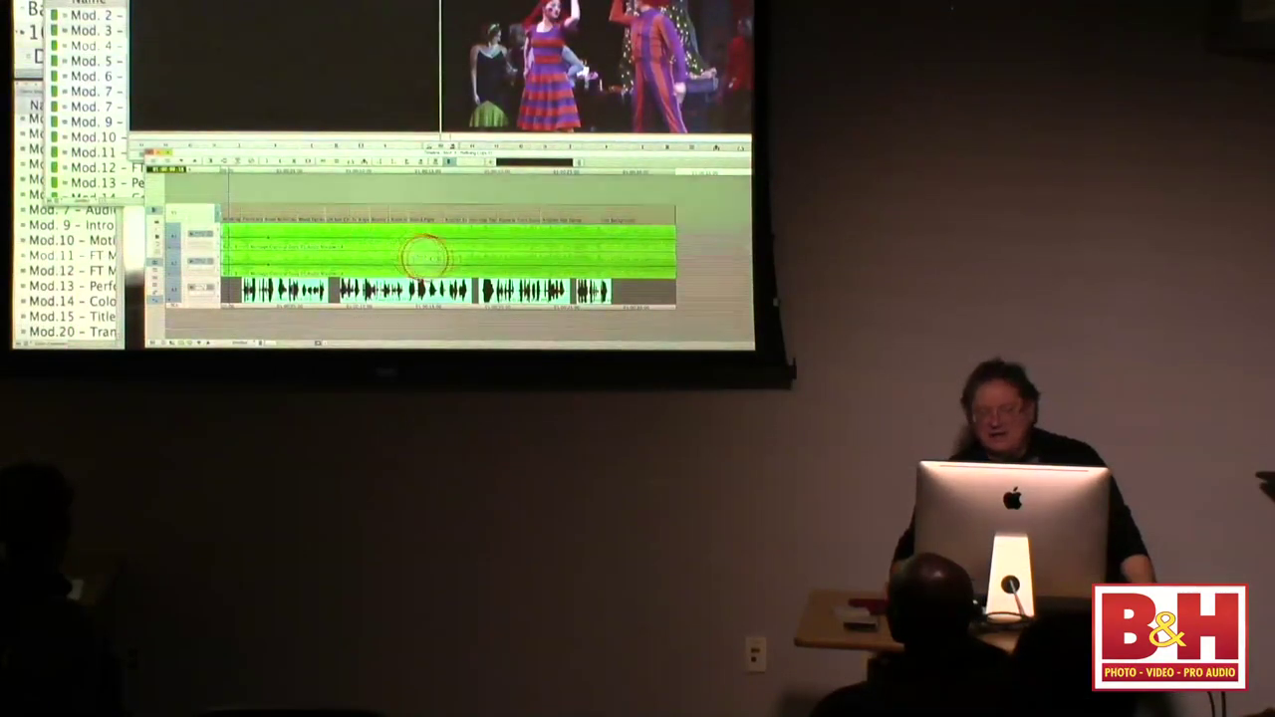
left_click(661, 259)
left_click_drag(661, 259, 674, 244)
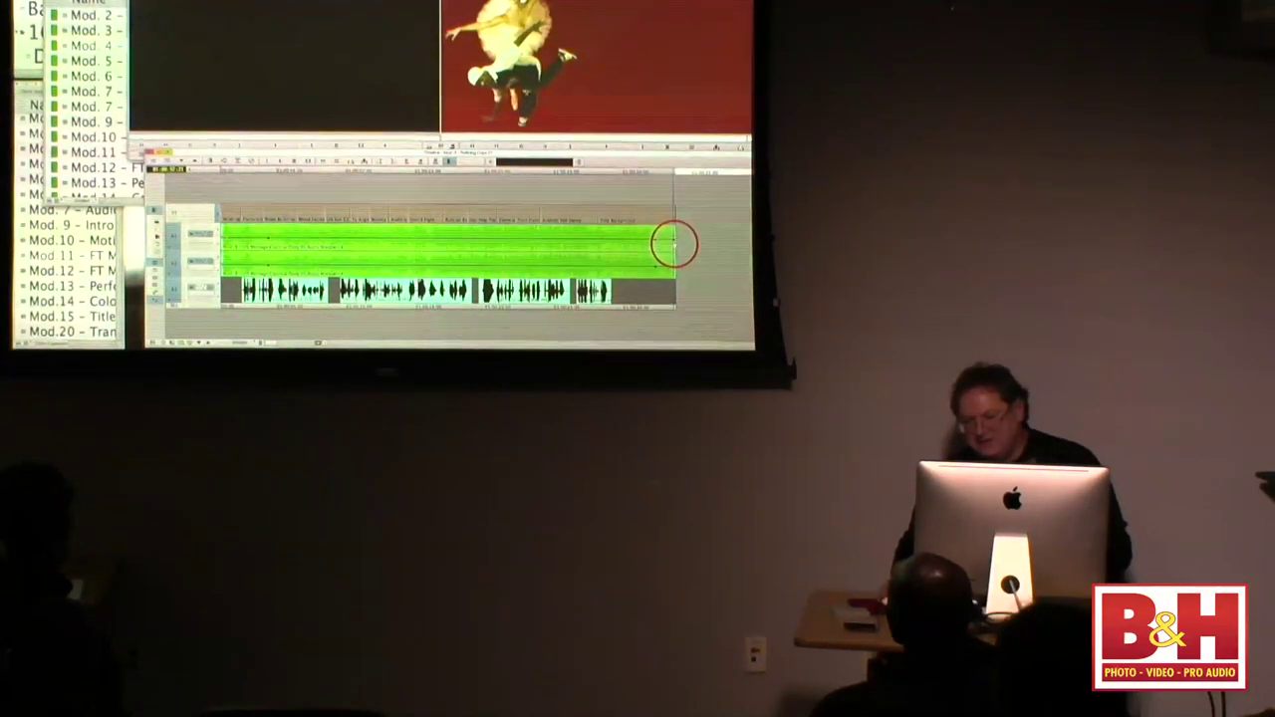
left_click(246, 241)
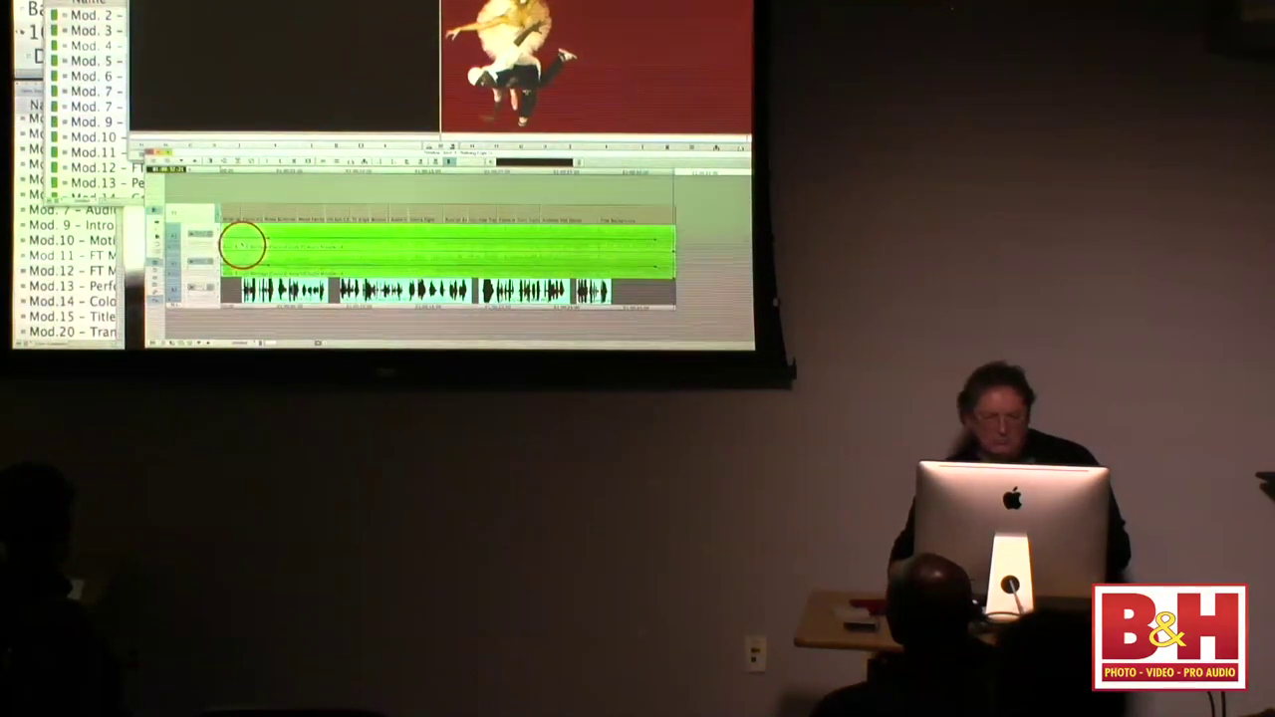
left_click(221, 239)
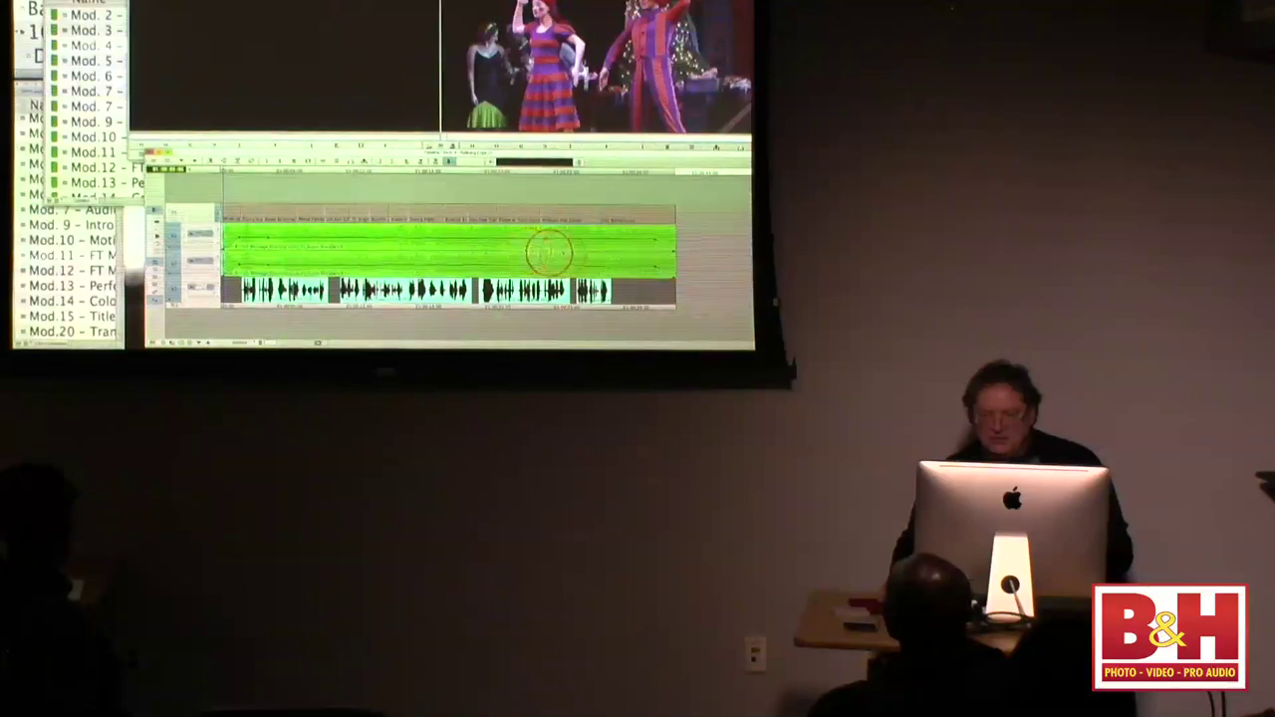
- Park at 01:00:25:28, open the Audio Mixer to switch it from Clip to Auto mode, and close it
left_click(581, 250)
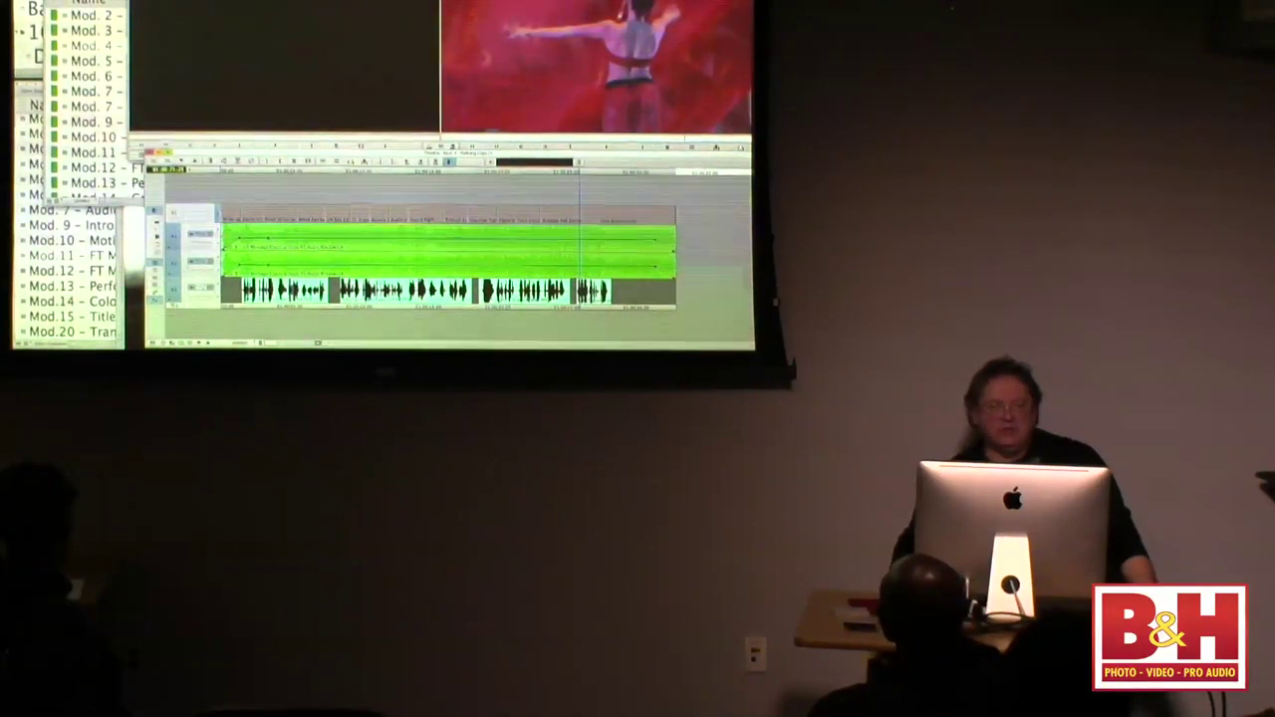
left_click(229, 4)
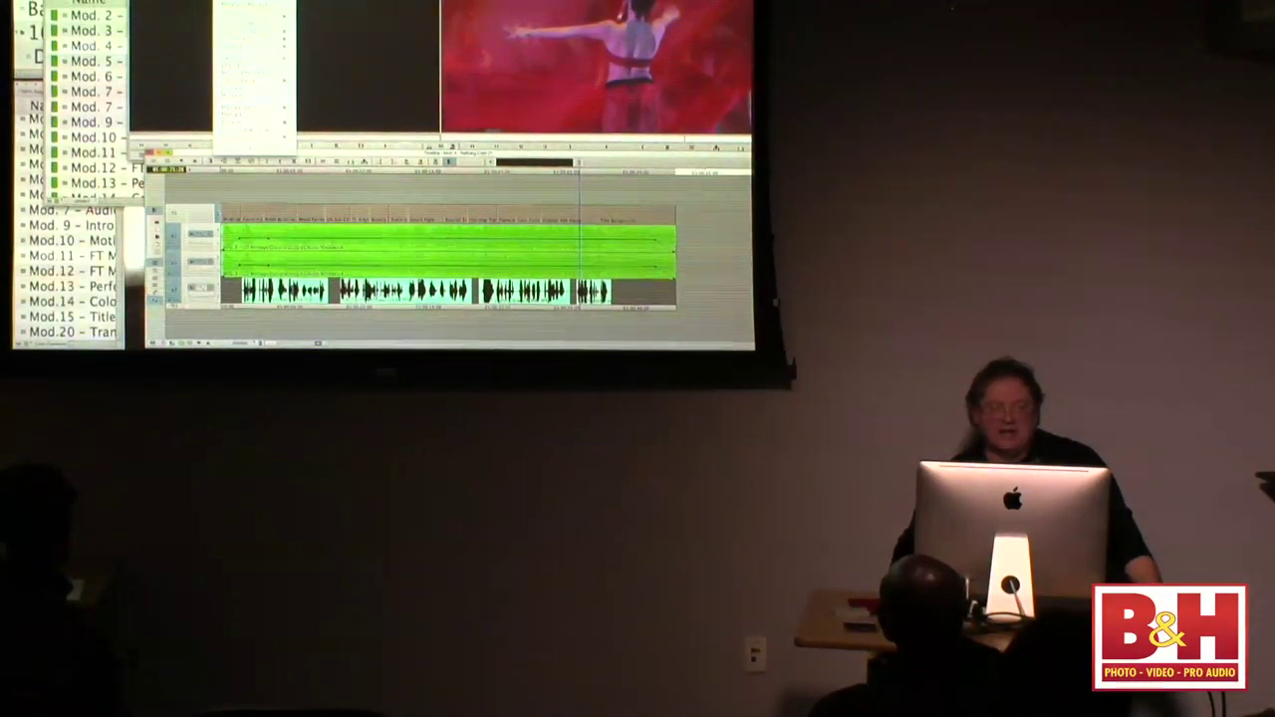
left_click(373, 45)
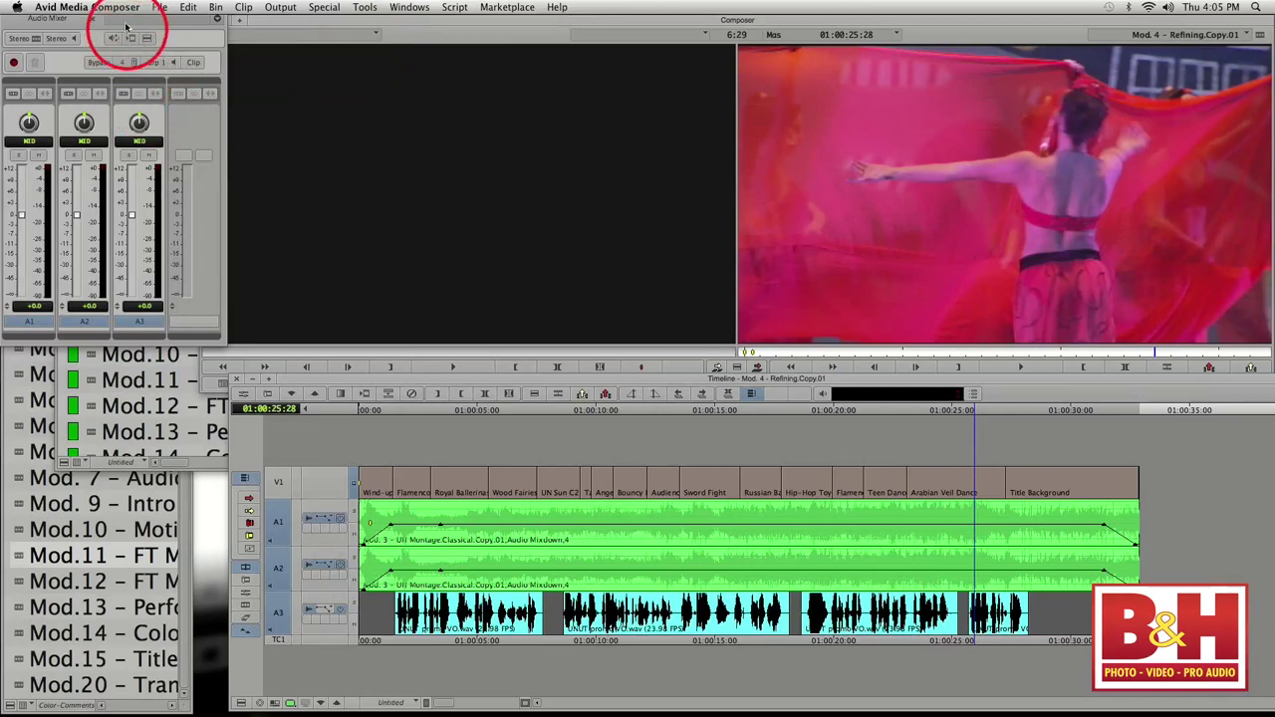
left_click_drag(125, 27, 732, 114)
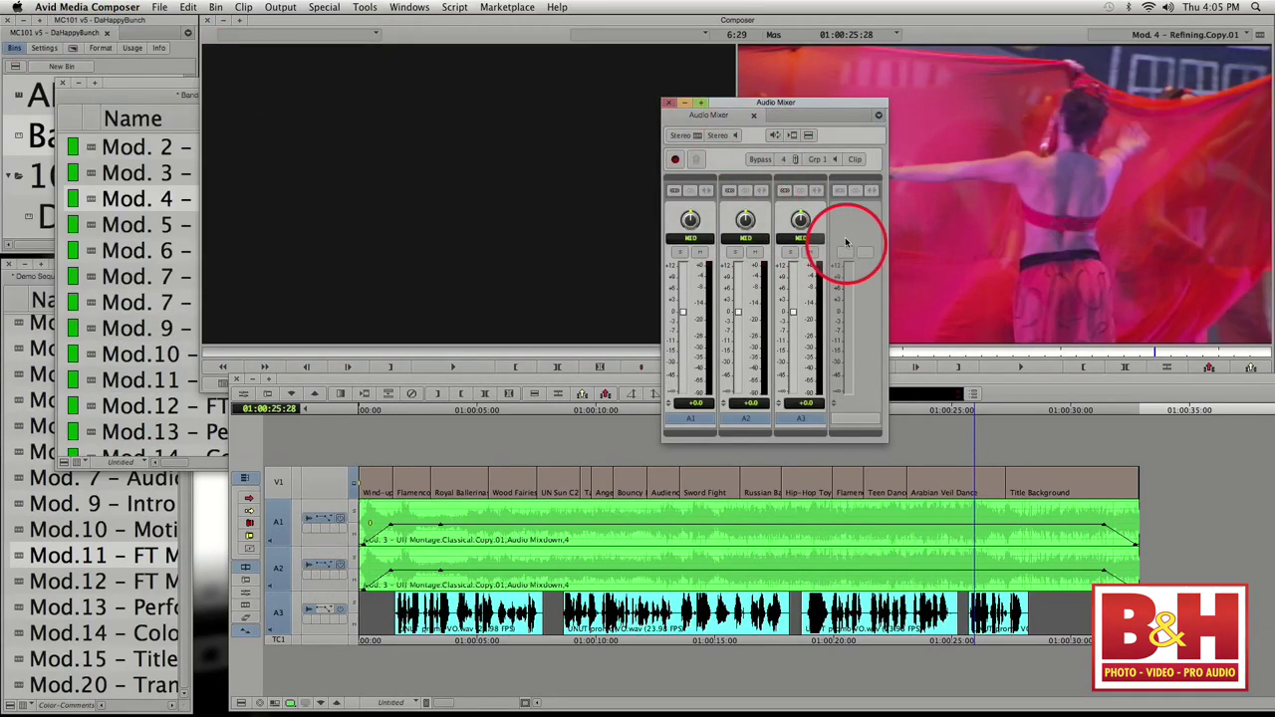
left_click(855, 160)
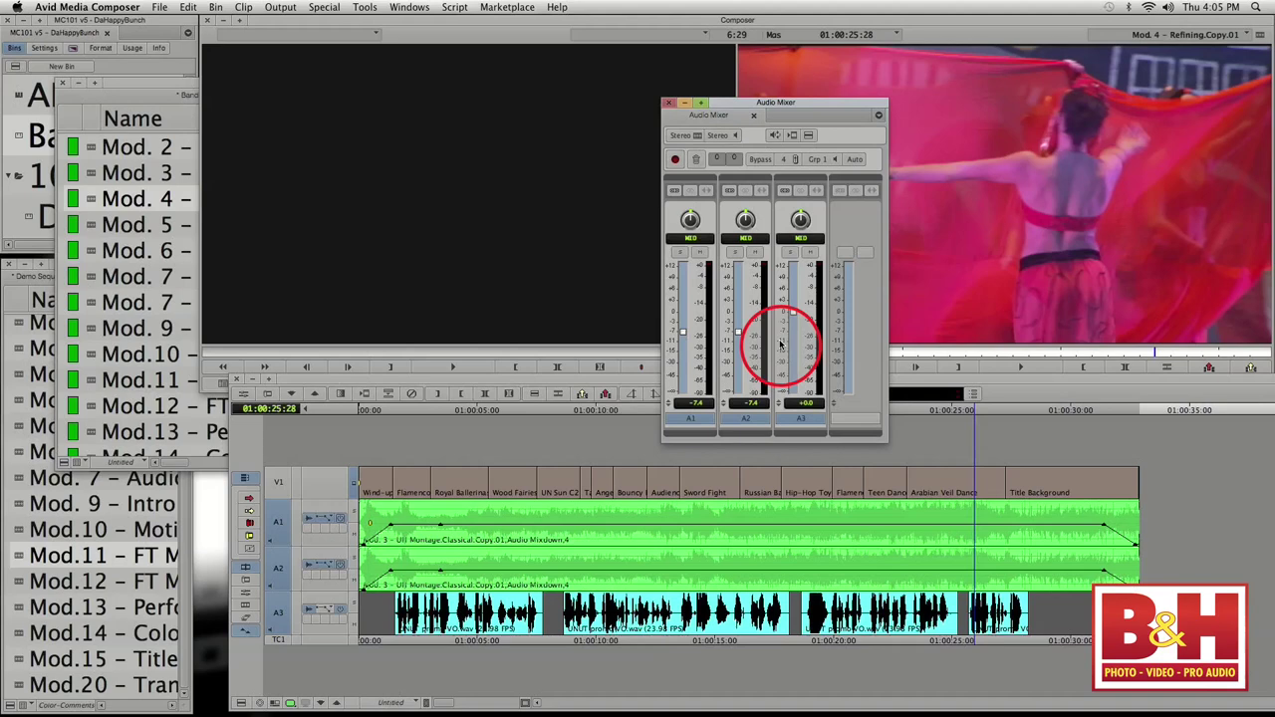
left_click(670, 103)
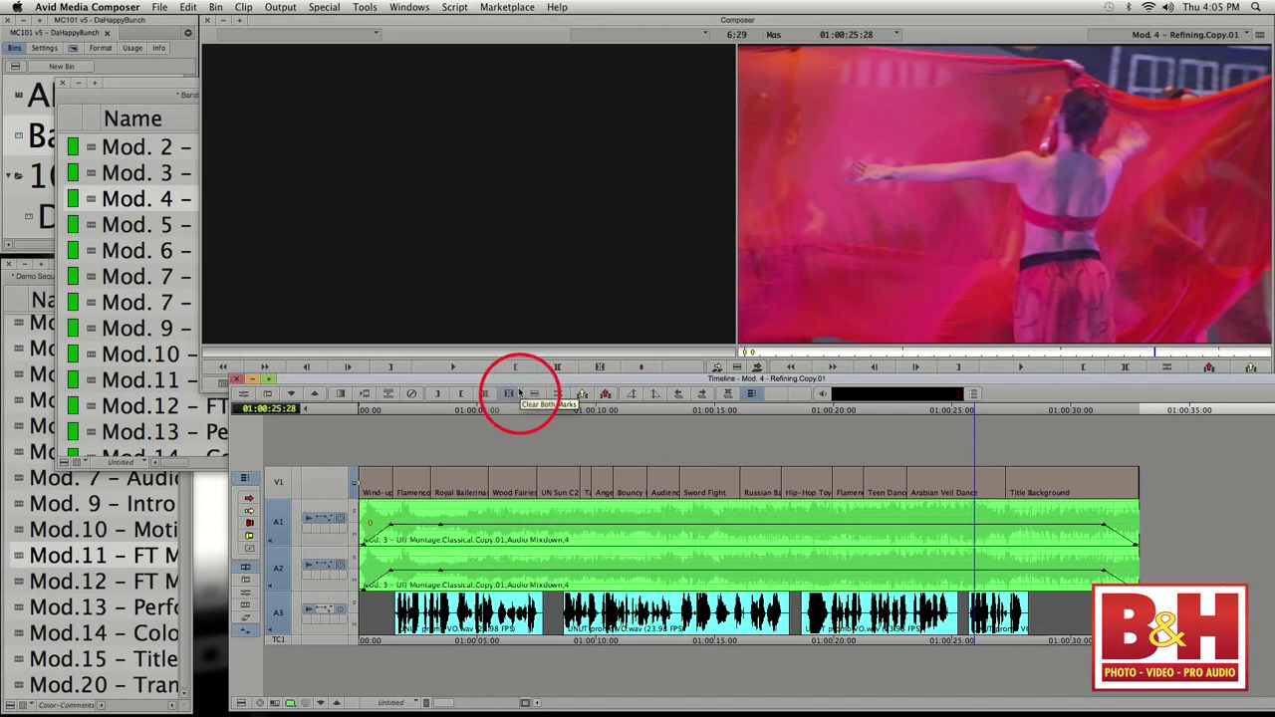
- Undo all the volume changes back to the first Insert Keyframe using the Undo/Redo List
left_click(189, 8)
mouse_move(198, 48)
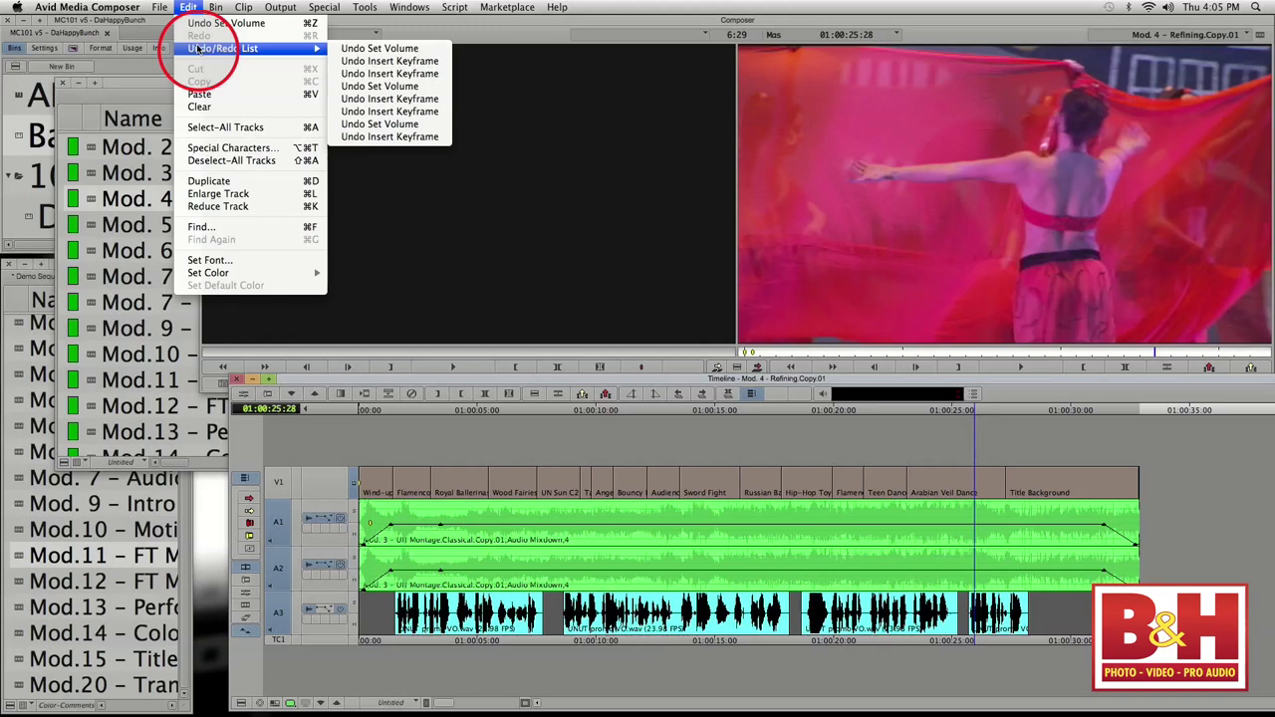
left_click(415, 139)
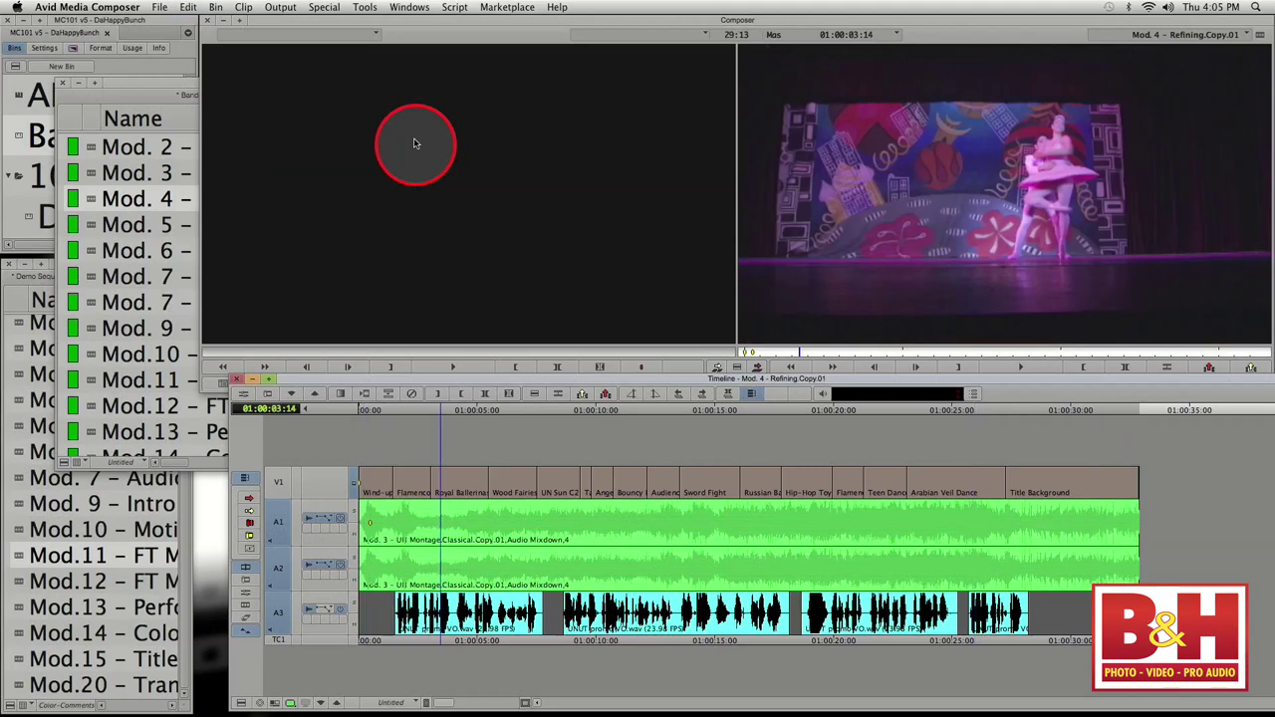
- Redo the volume edits through a Set Volume entry in the Undo/Redo List, and undo them again to the first Insert Keyframe
left_click(189, 6)
mouse_move(244, 49)
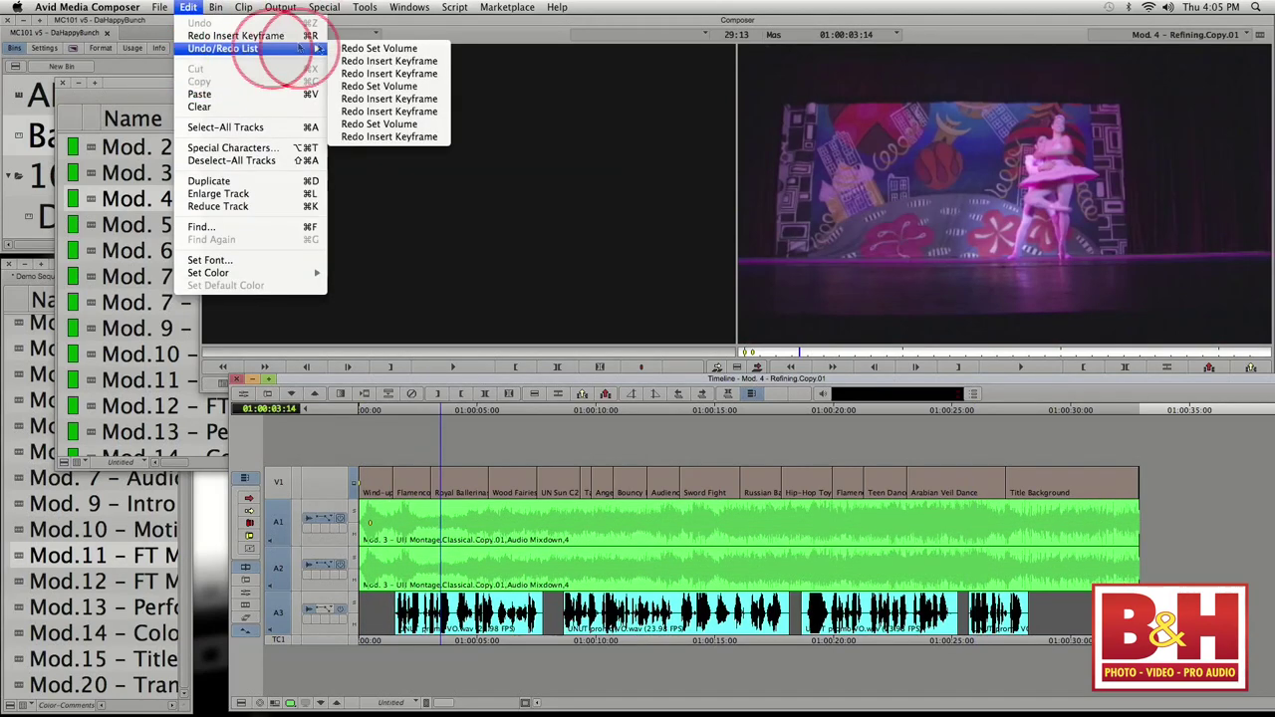
left_click(351, 49)
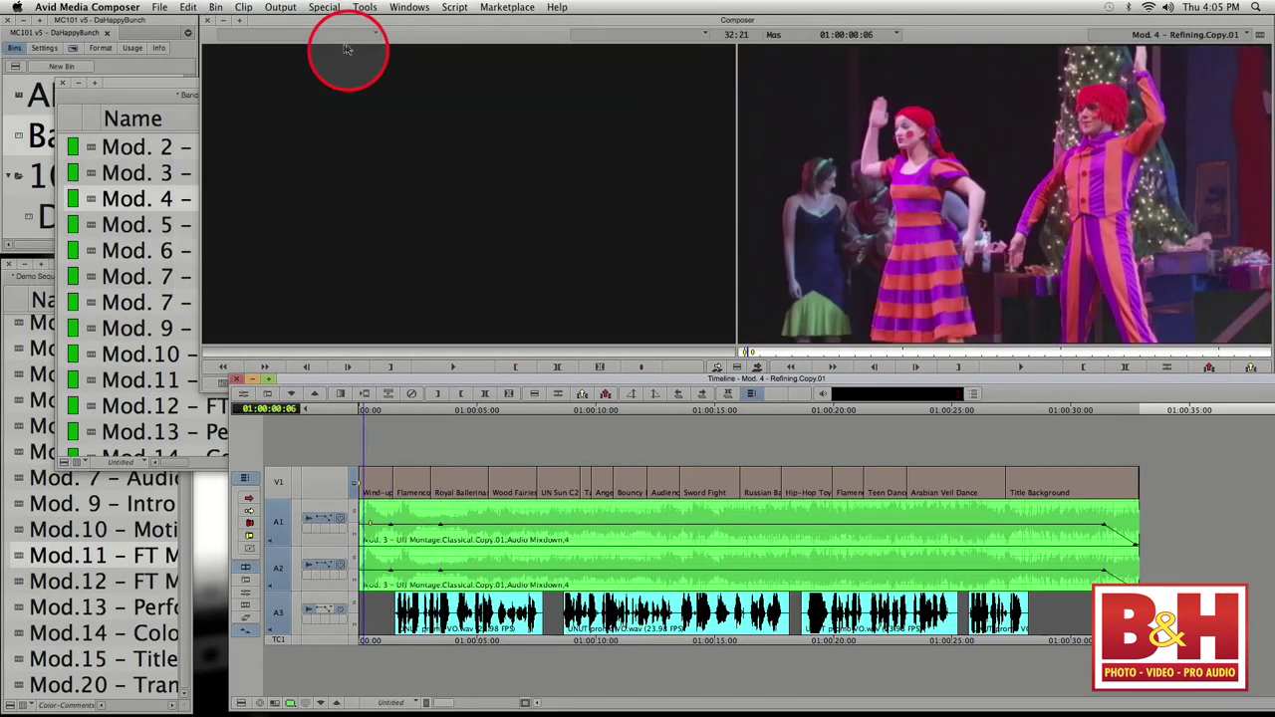
left_click(188, 7)
mouse_move(224, 49)
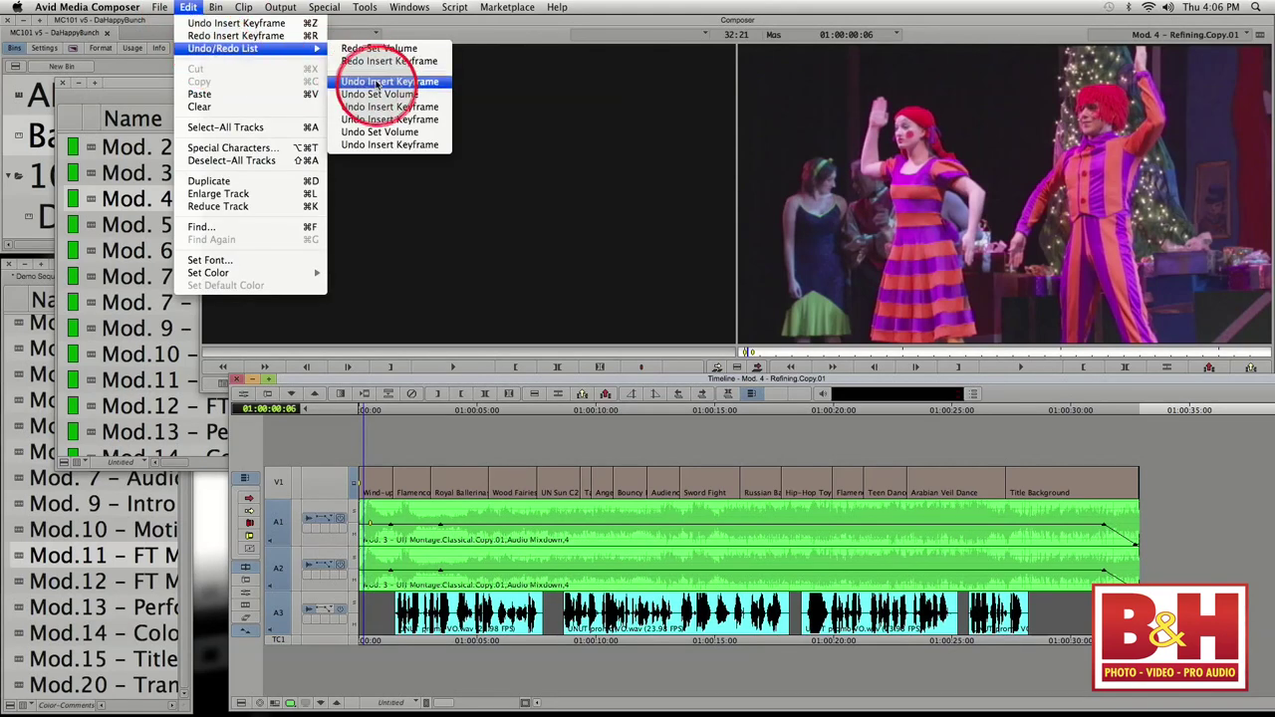
left_click(387, 146)
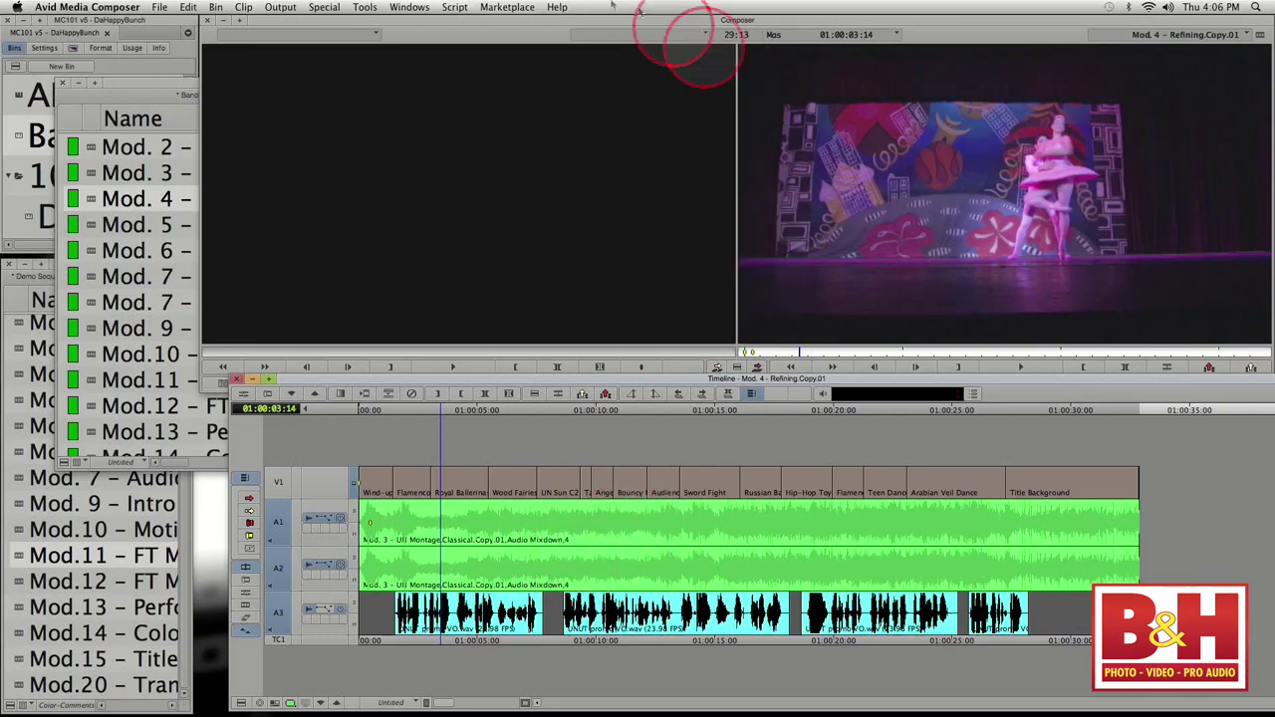
- Reopen the Audio Mixer and place it over the source monitor
left_click(364, 7)
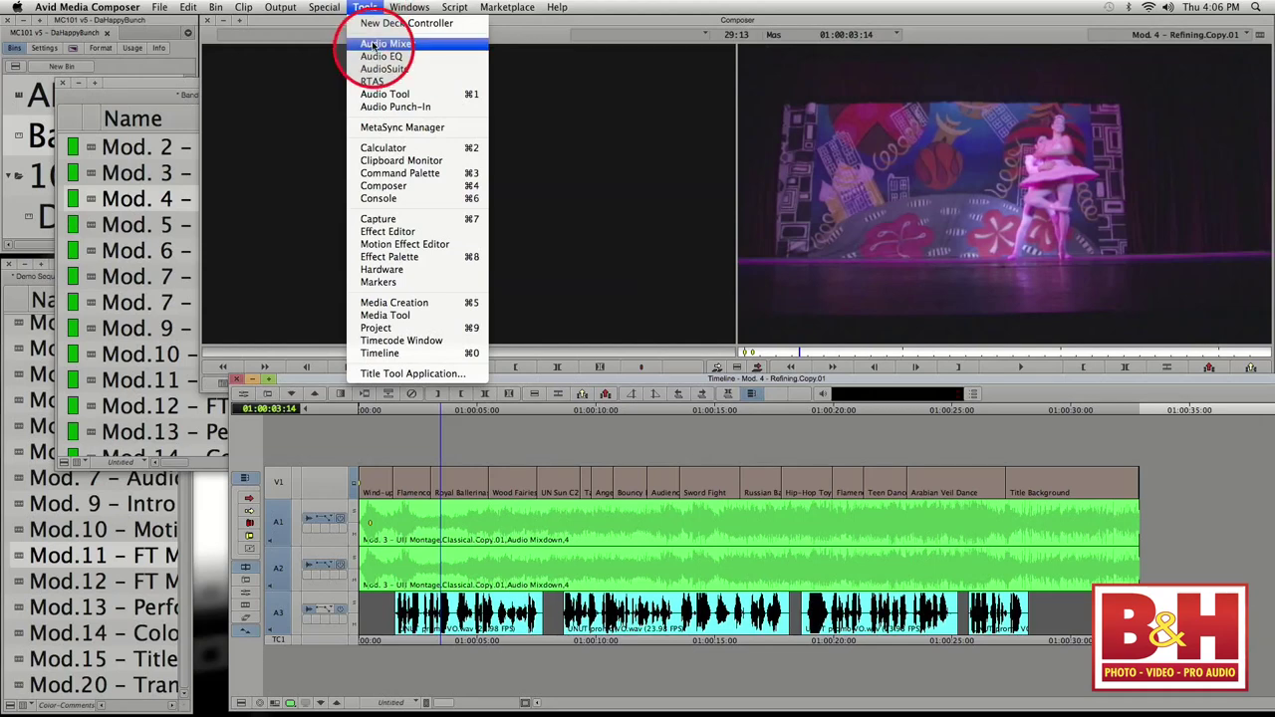
left_click(373, 44)
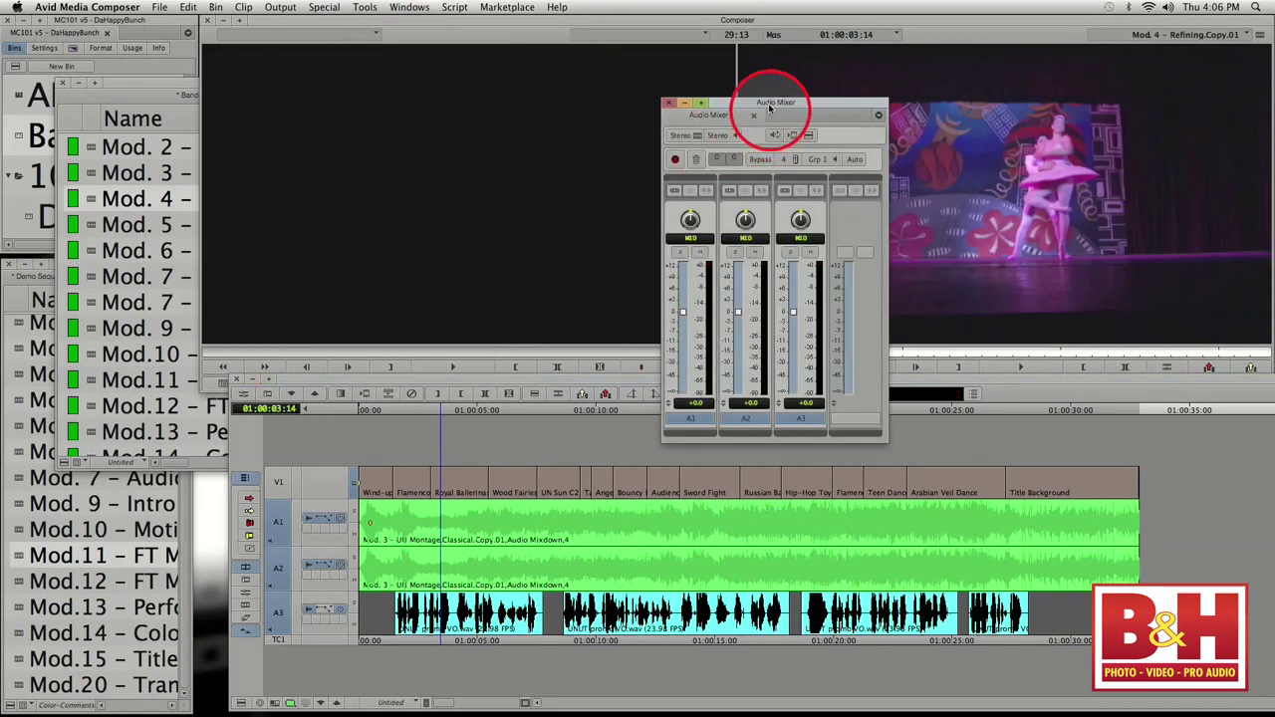
left_click_drag(768, 107, 472, 106)
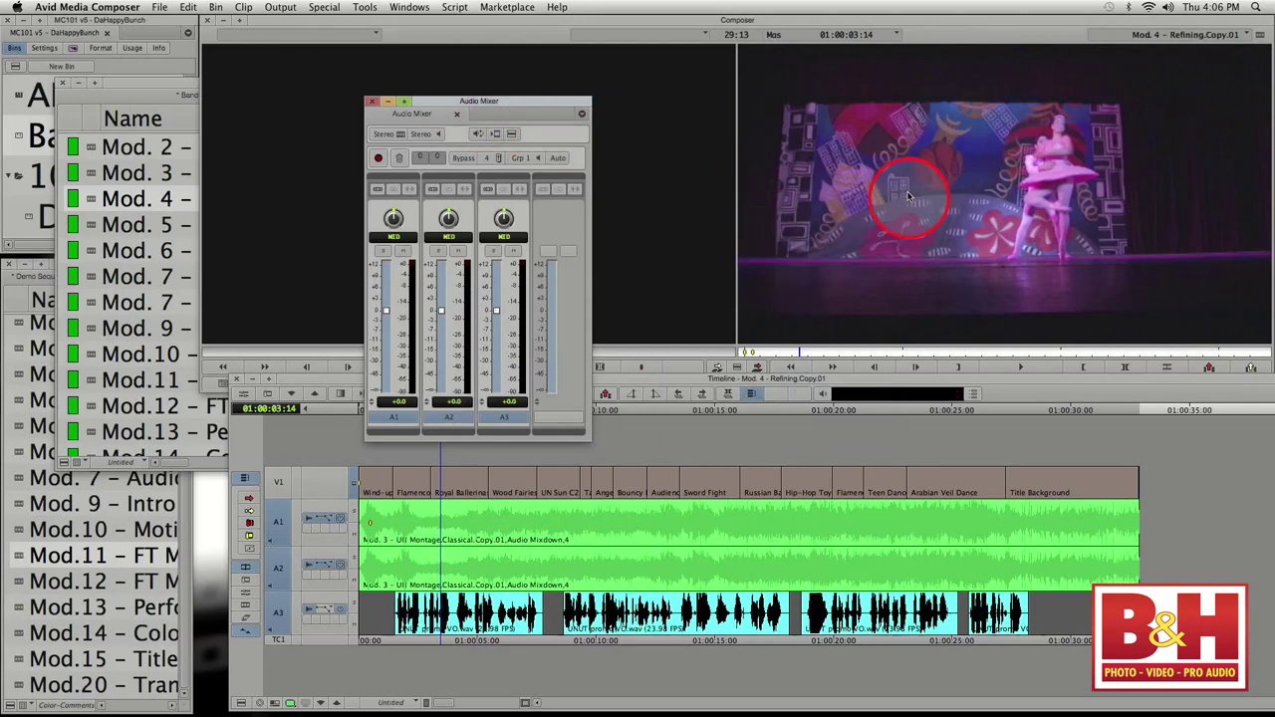
- Review the Audio Mixer's mix mode choices, including Mono and the 5.1 and 7.1 formats, keeping Stereo
left_click(429, 134)
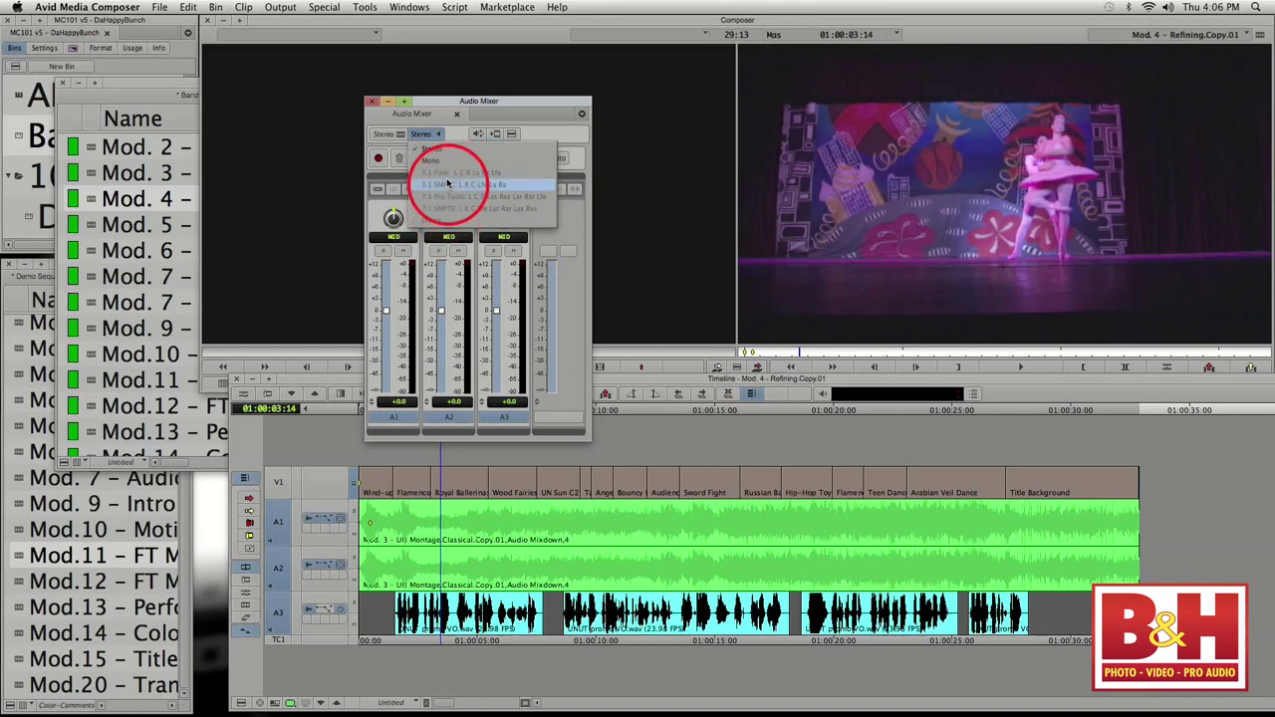
left_click(469, 174)
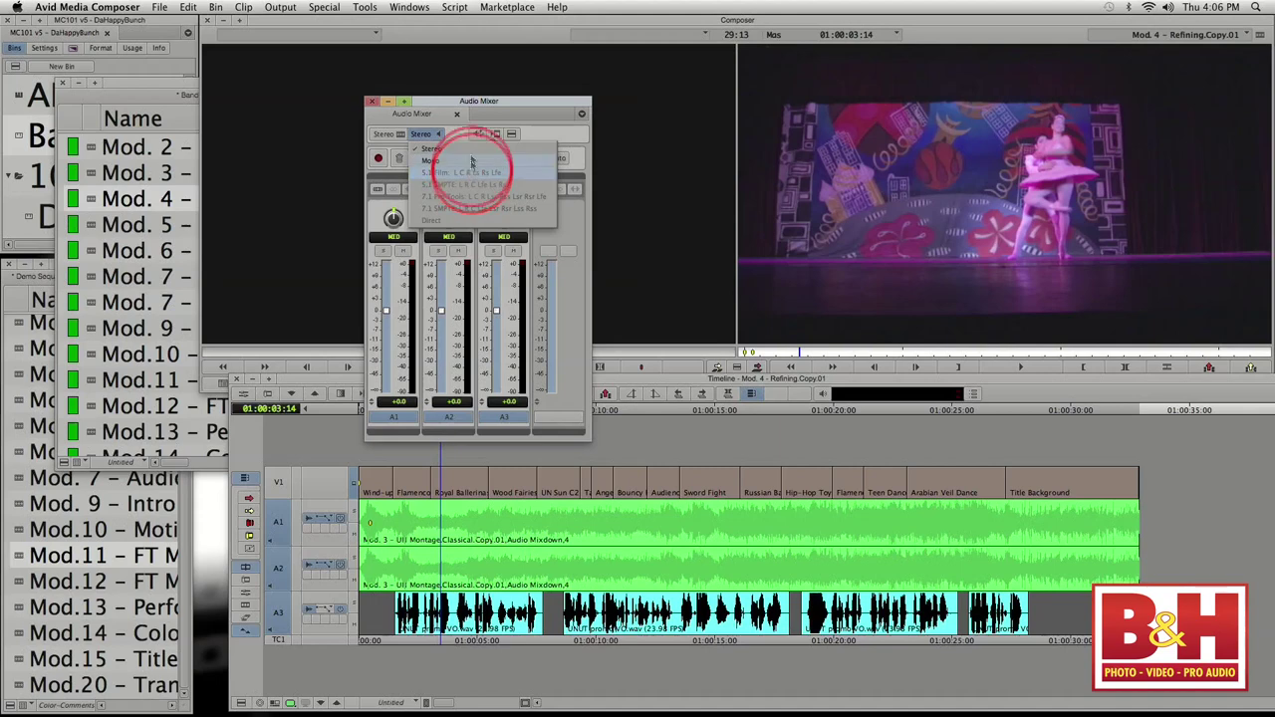
left_click(455, 103)
left_click(455, 106)
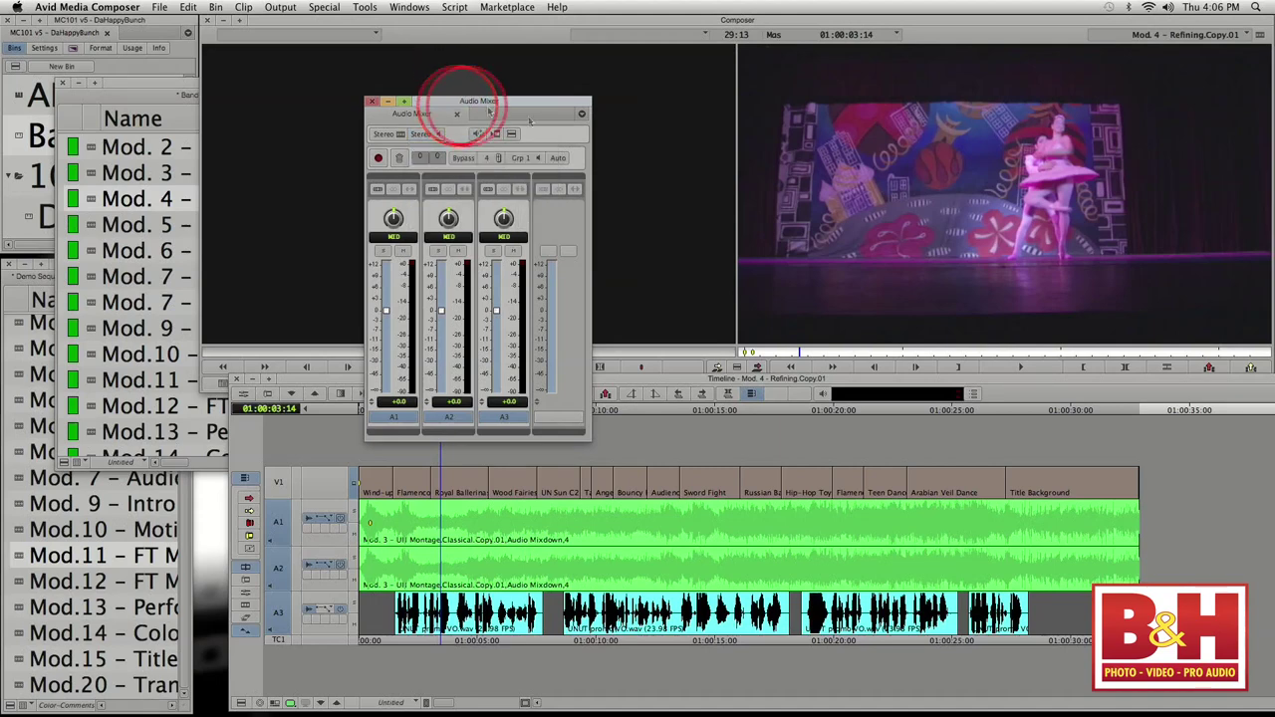
- Toggle the Audio Mixer between Clip and Auto modes, finishing in Auto
left_click(558, 157)
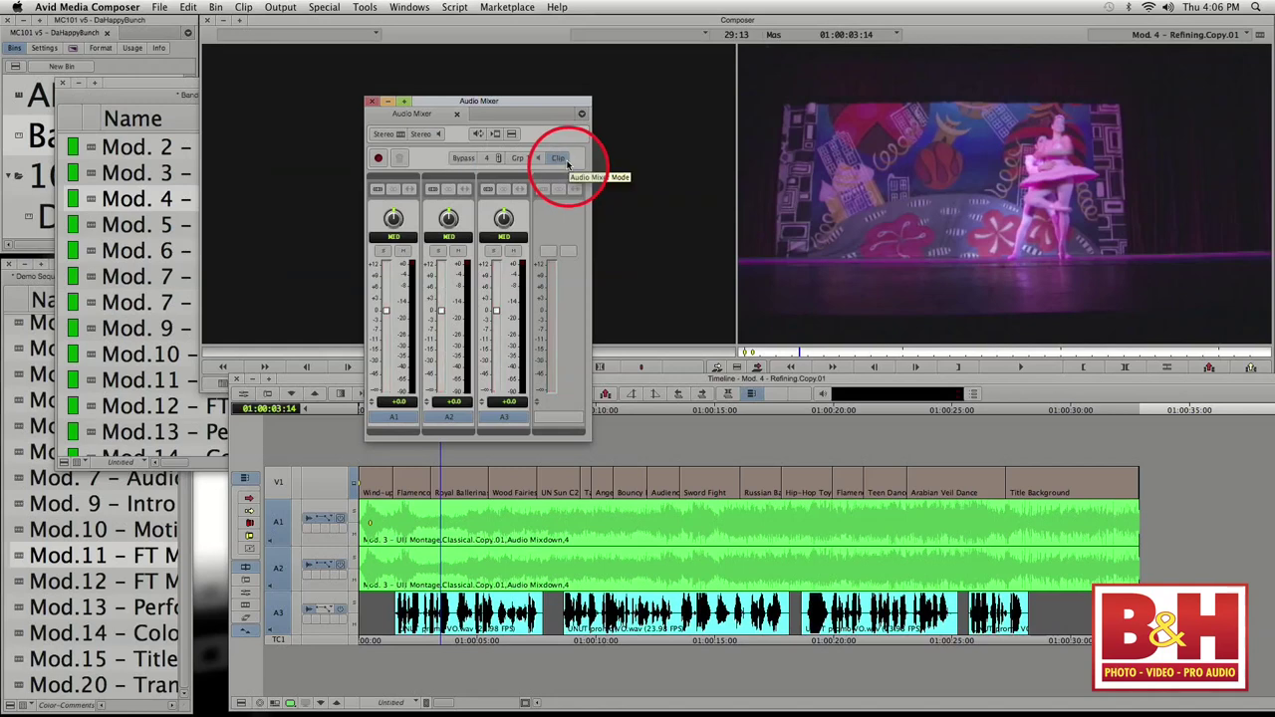
left_click(558, 158)
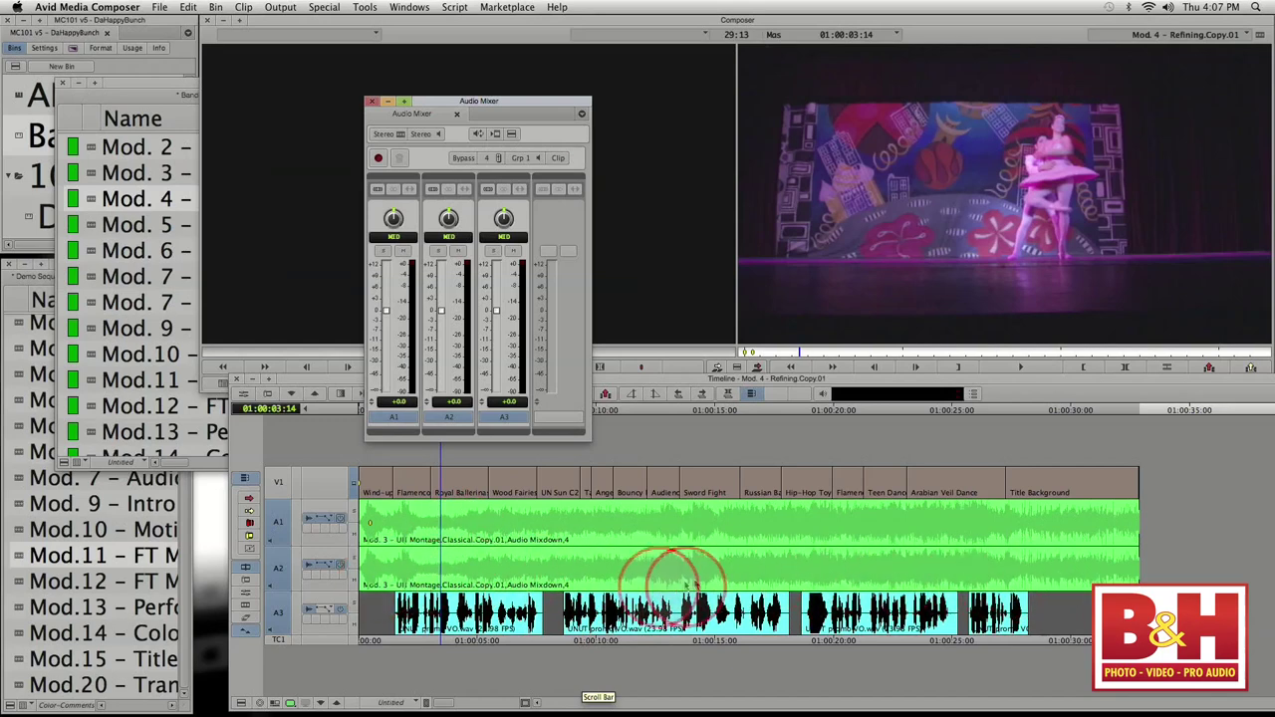
left_click(559, 158)
left_click(558, 159)
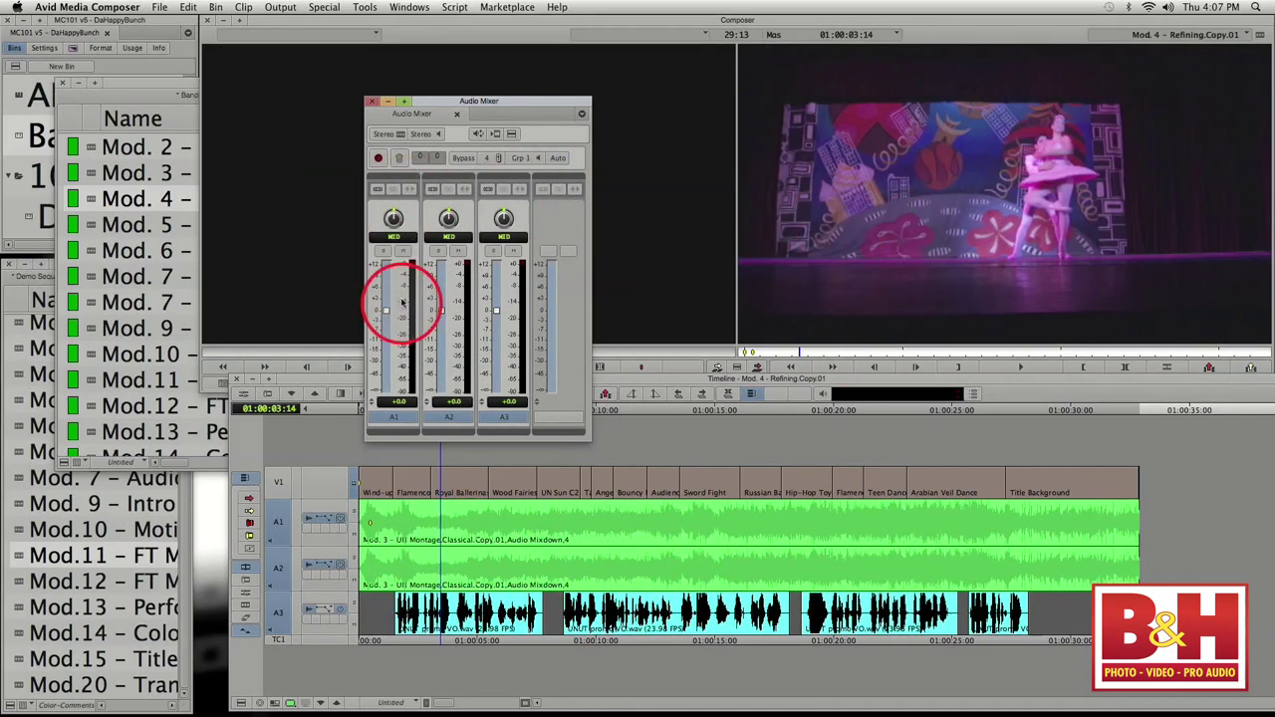
- Gang the A1 and A2 channels in the Audio Mixer and return the playhead to the start of the sequence
left_click(379, 190)
left_click(432, 190)
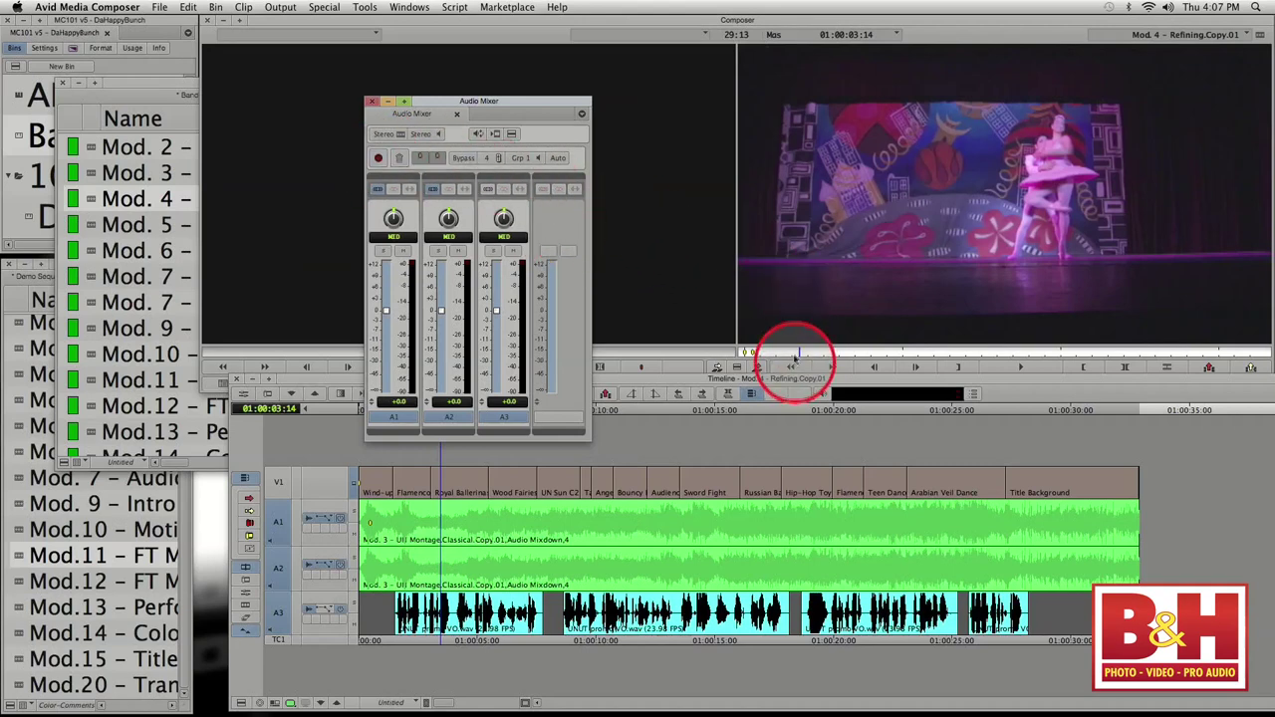
left_click(797, 355)
left_click(752, 352)
left_click_drag(752, 352, 742, 354)
- Move the Audio Mixer aside, shrink the Composer window to a single record monitor, and place it beyond the freed space above the Timeline
left_click(569, 427)
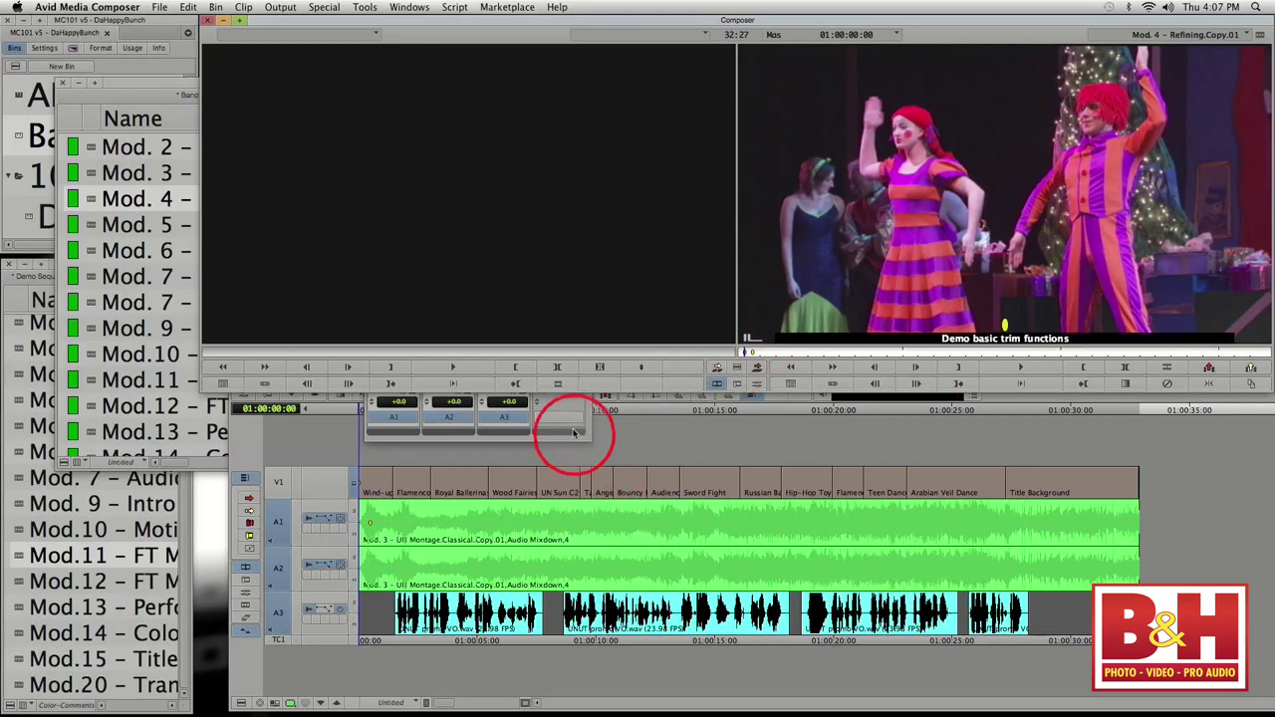
left_click_drag(529, 106, 144, 132)
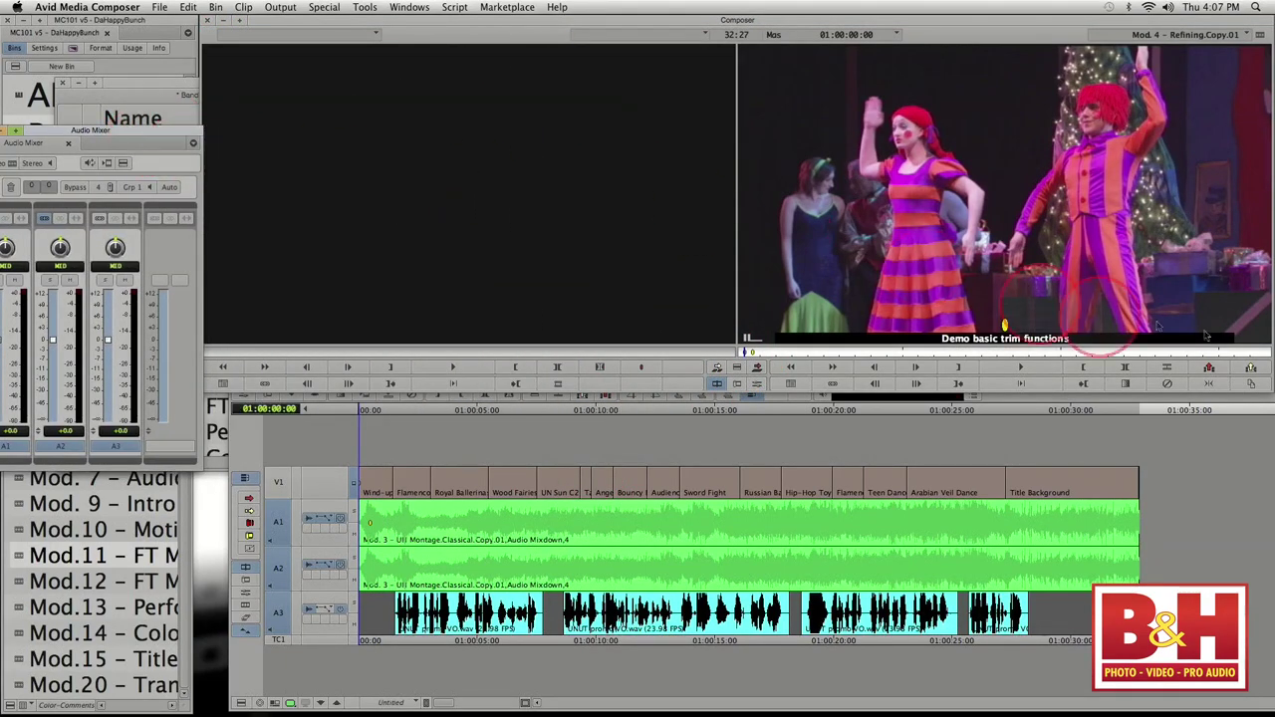
left_click(1270, 390)
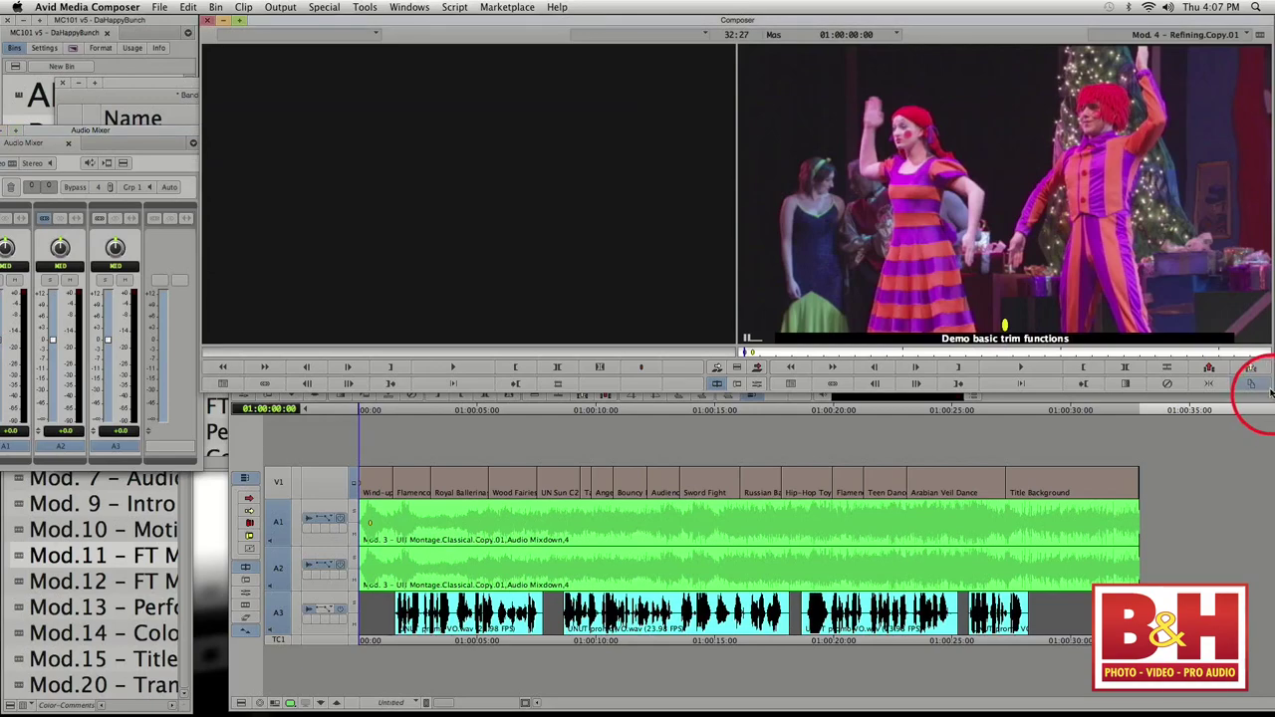
left_click_drag(1270, 390, 740, 351)
left_click_drag(617, 19, 1136, 21)
- Shrink the BandHdemo bin to a narrow window beside the Composer and place the Audio Mixer between it and the Project window
left_click_drag(479, 87, 521, 25)
left_click(718, 408)
left_click_drag(714, 407, 712, 311)
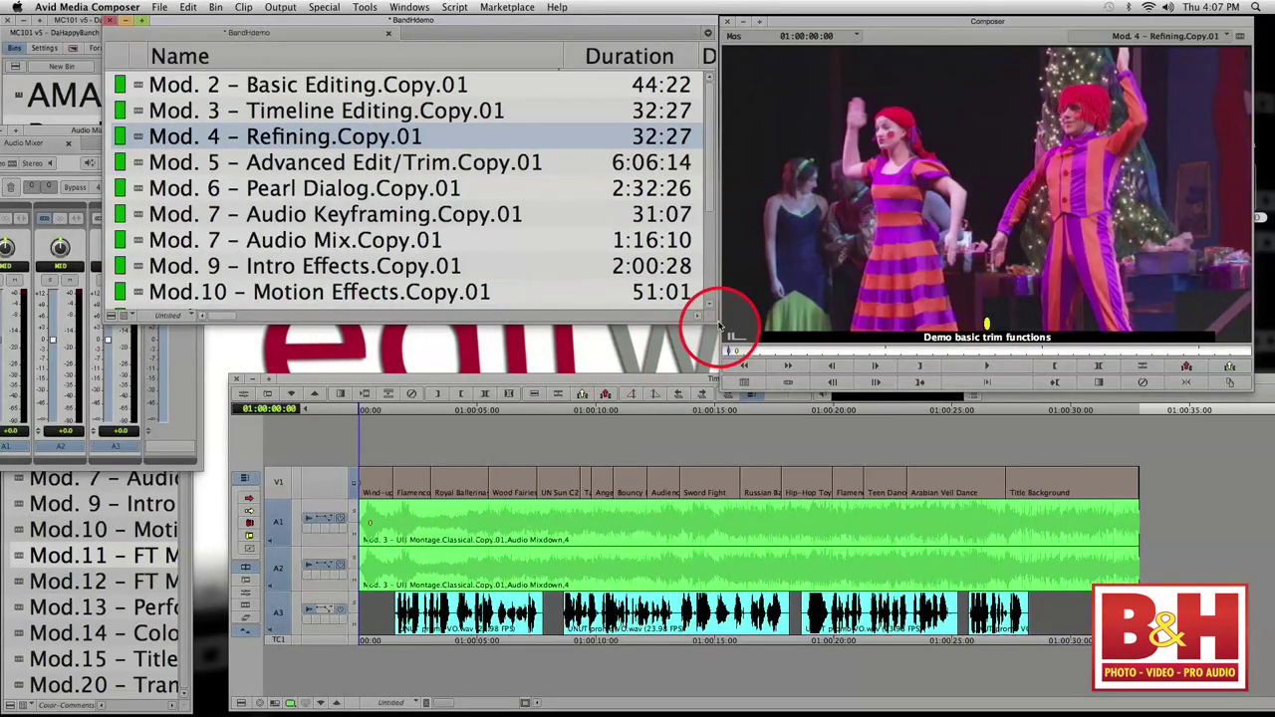
left_click_drag(714, 321, 279, 304)
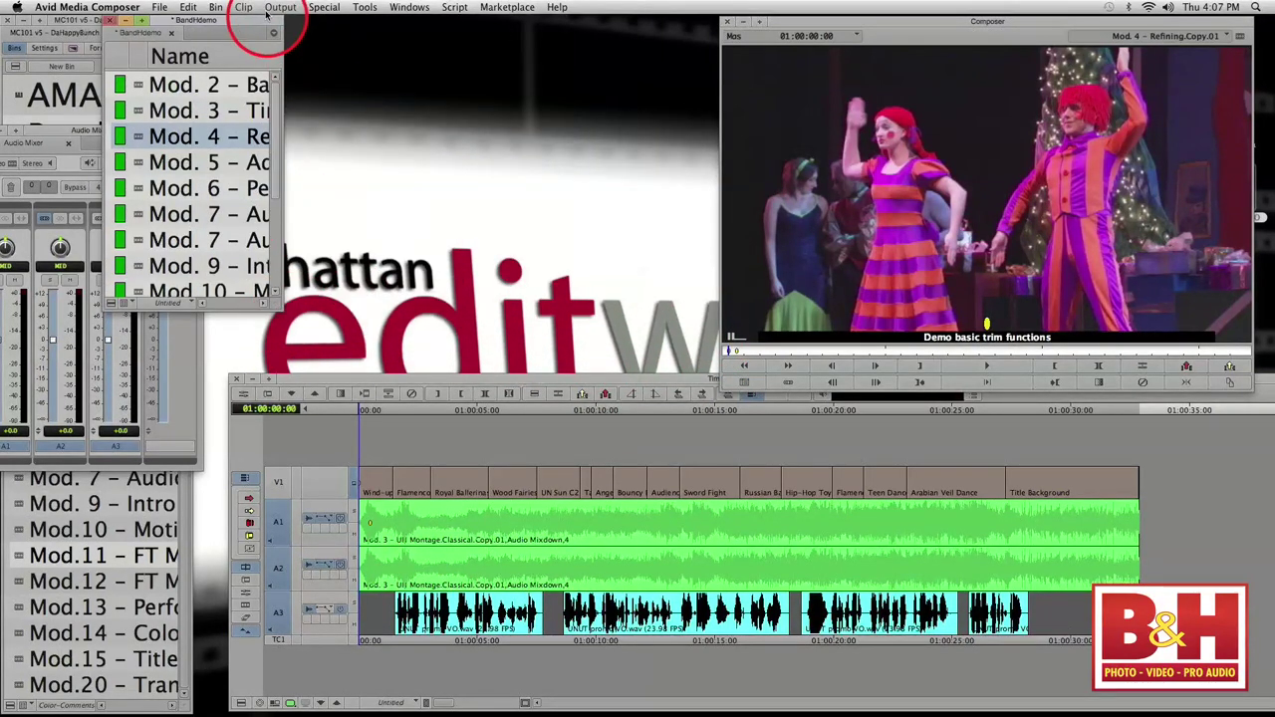
left_click_drag(257, 25, 642, 48)
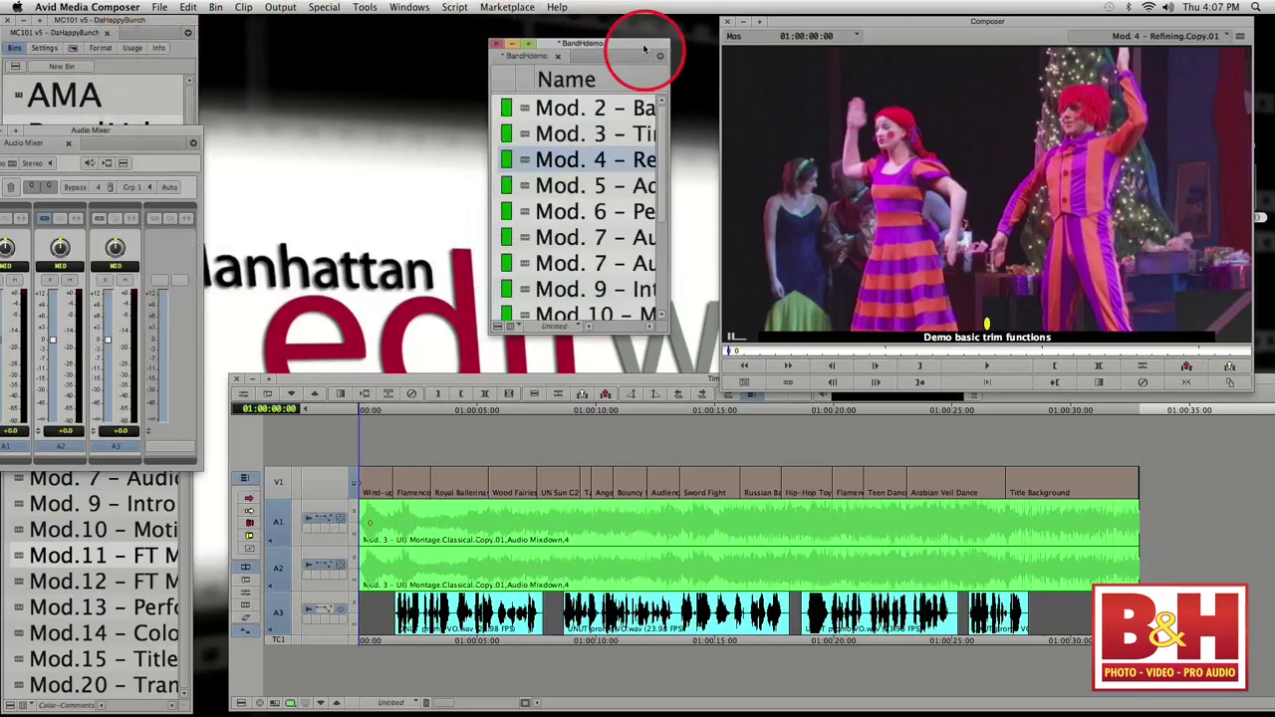
left_click(113, 126)
left_click_drag(113, 127, 417, 36)
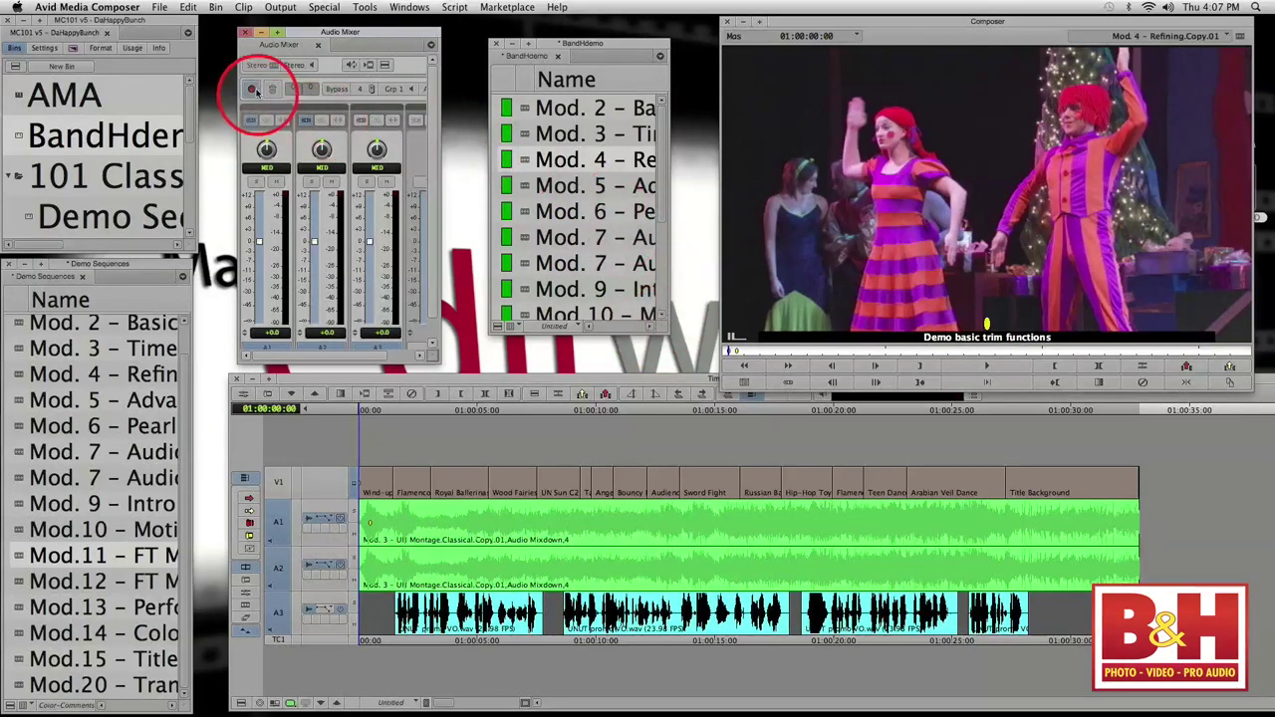
- Record volume automation from the sequence start to about 01:00:13:27, riding the ganged A1 and A2 faders through about -9.8 and -6.0 dB
left_click(252, 89)
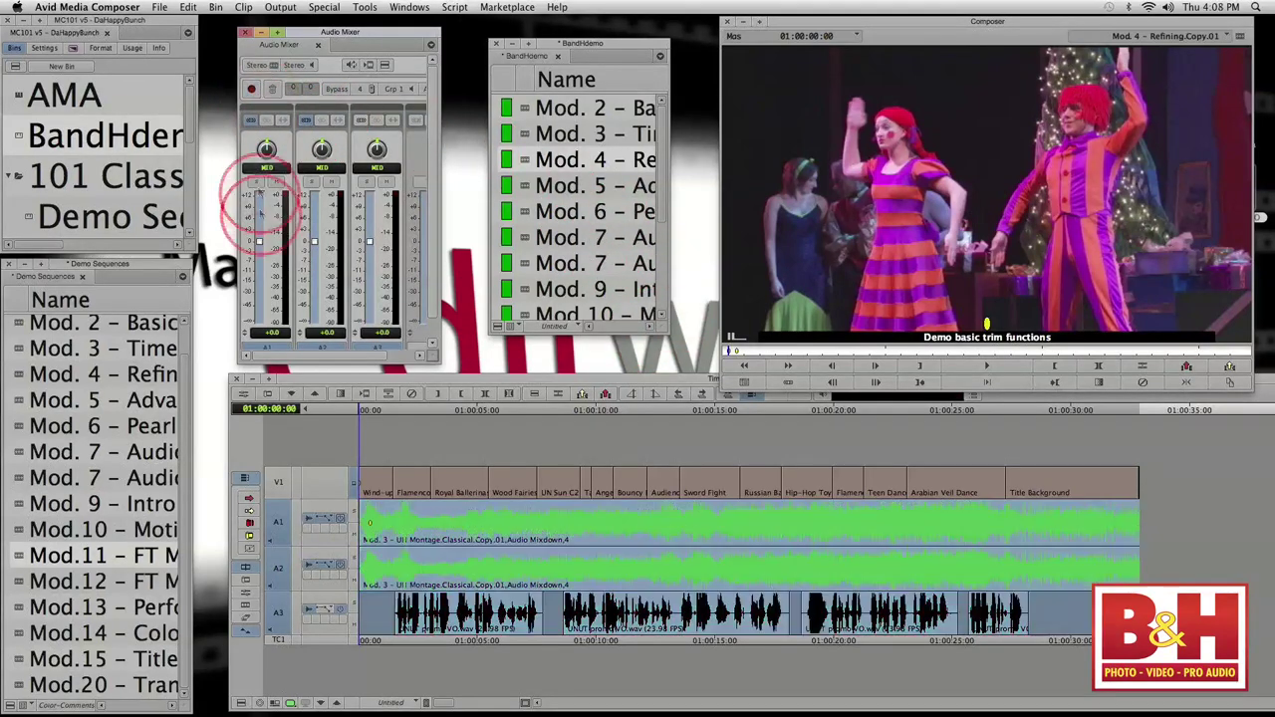
left_click_drag(257, 244, 258, 269)
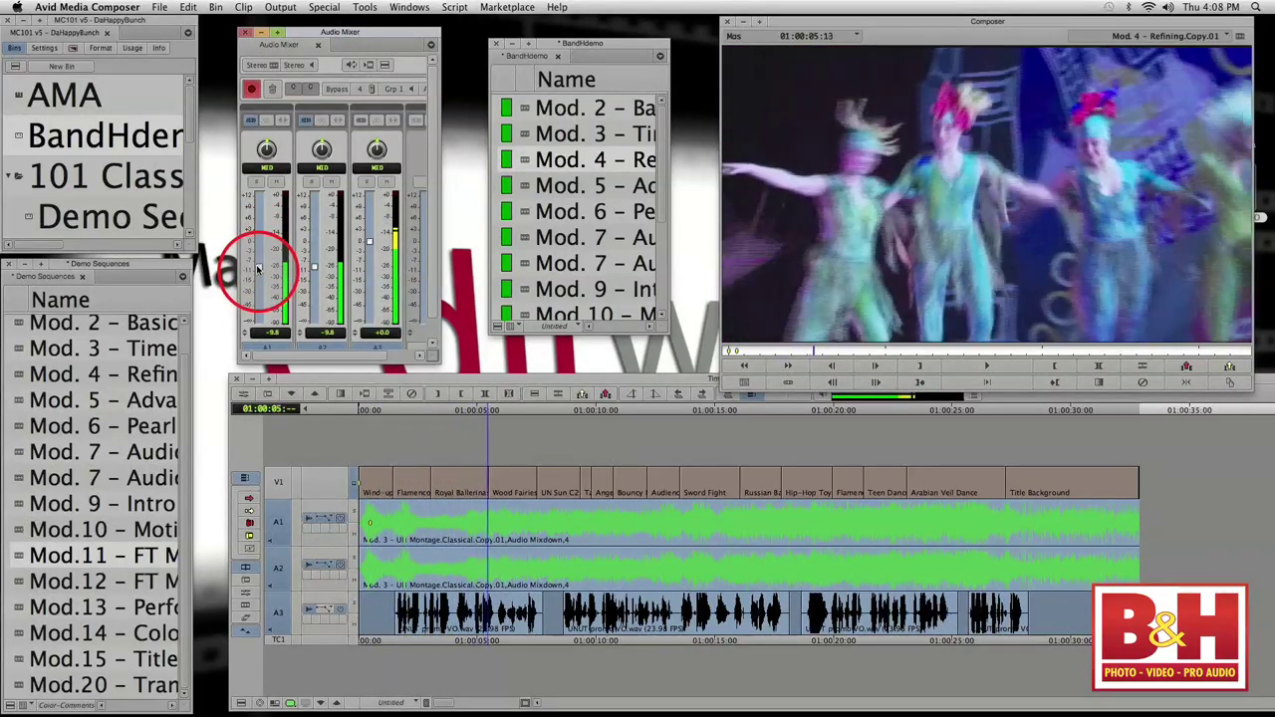
mouse_move(258, 269)
left_mouse_down()
mouse_move(264, 217)
mouse_move(265, 292)
mouse_move(265, 216)
mouse_move(268, 274)
mouse_move(268, 231)
mouse_move(268, 259)
left_mouse_up()
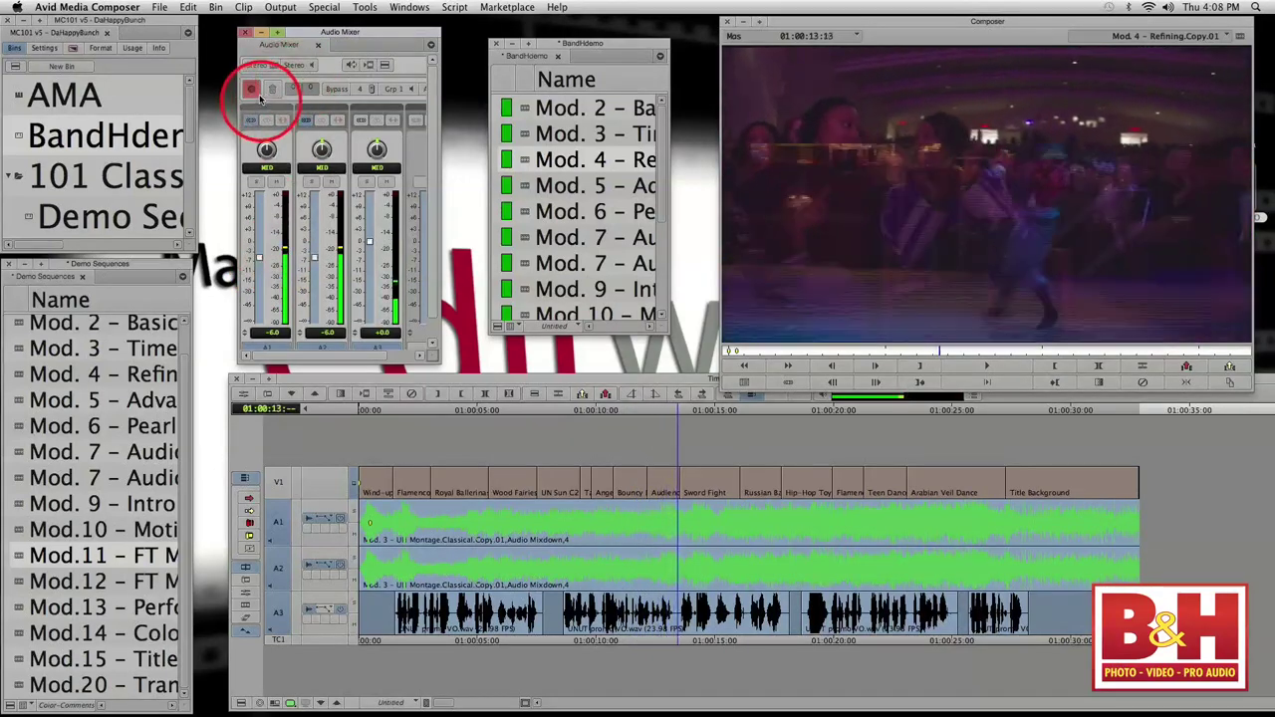
left_click(685, 446)
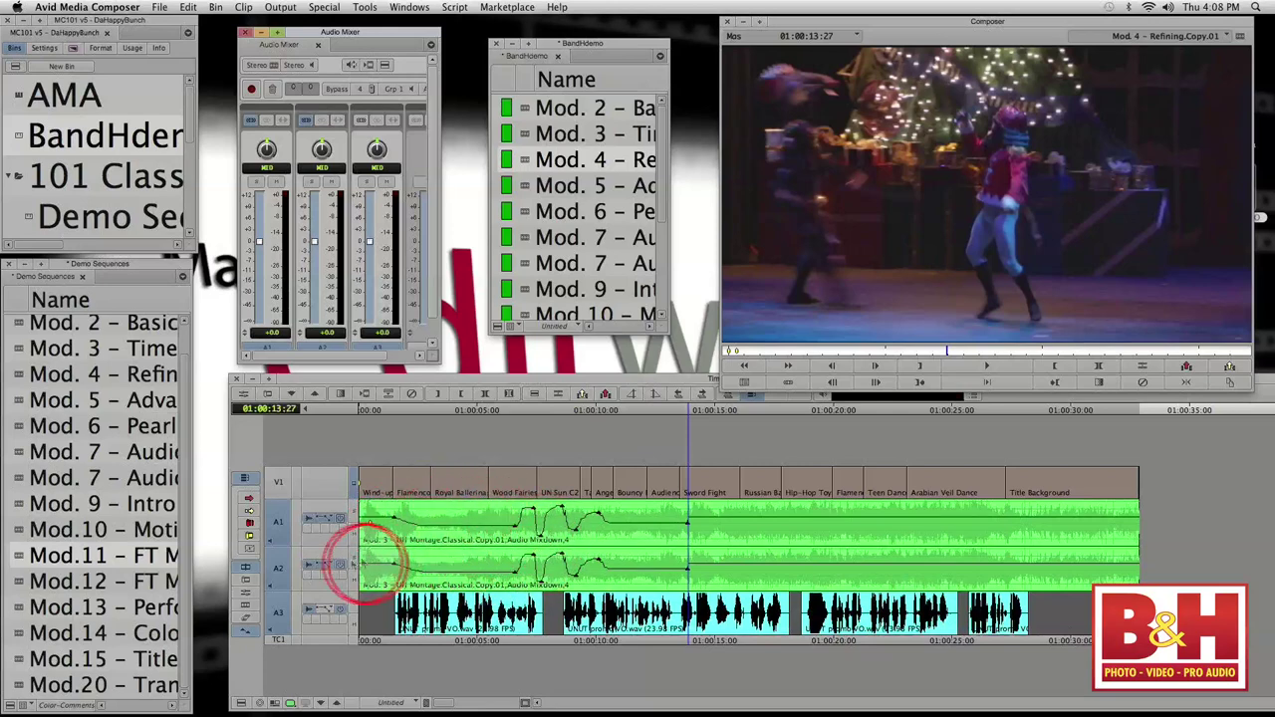
- Hide the waveforms on A1 and A2 and play the sequence from its start to check the recorded volume automation
left_click(309, 523)
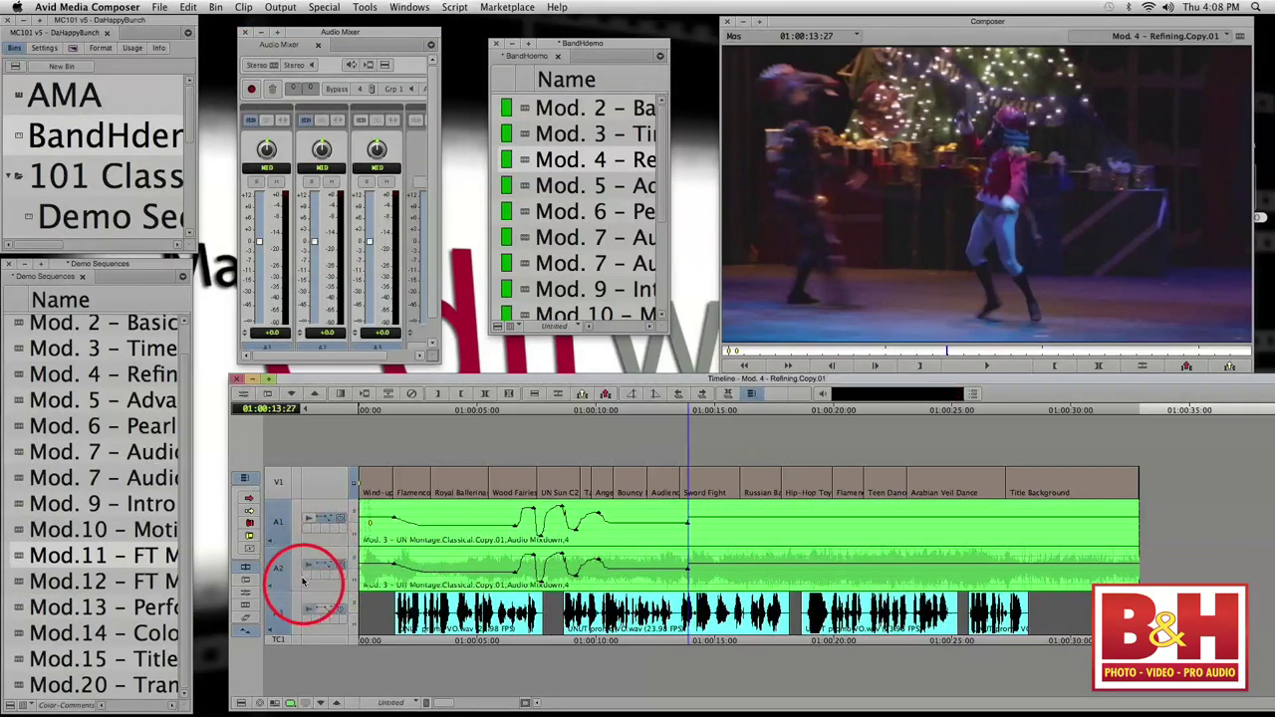
left_click(310, 567)
left_click_drag(498, 555, 351, 583)
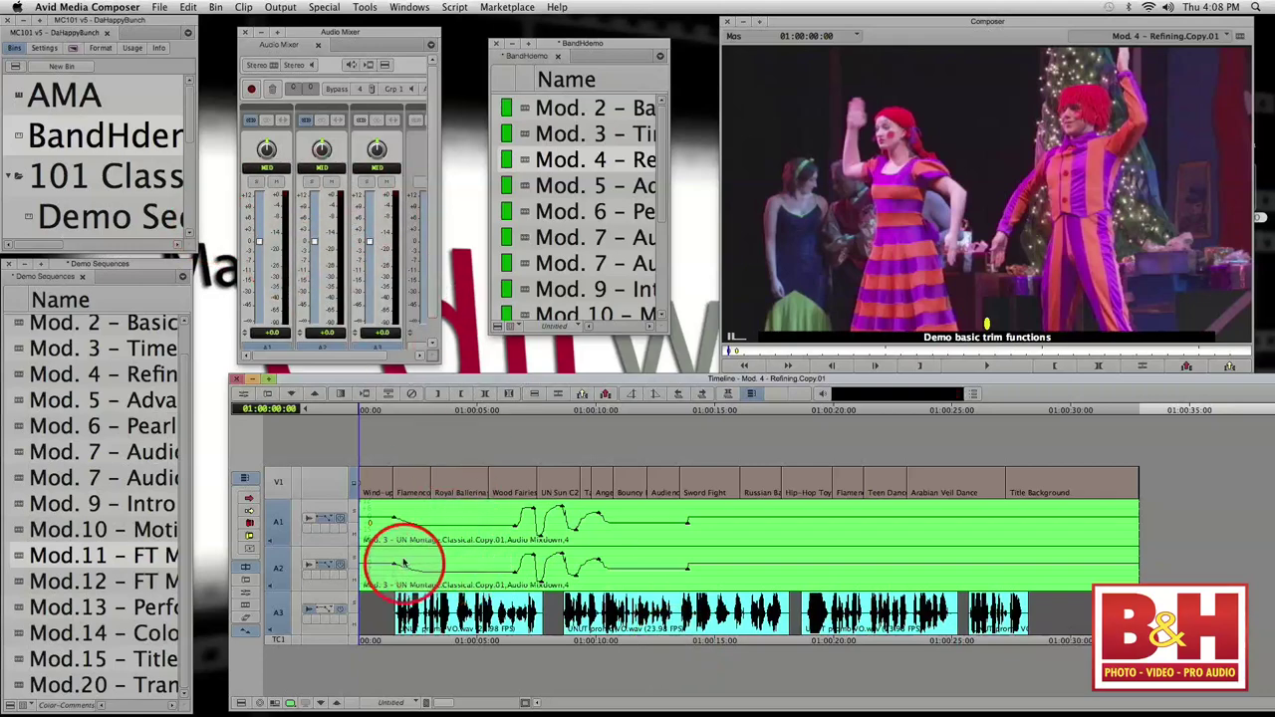
key("space")
mouse_move(774, 697)
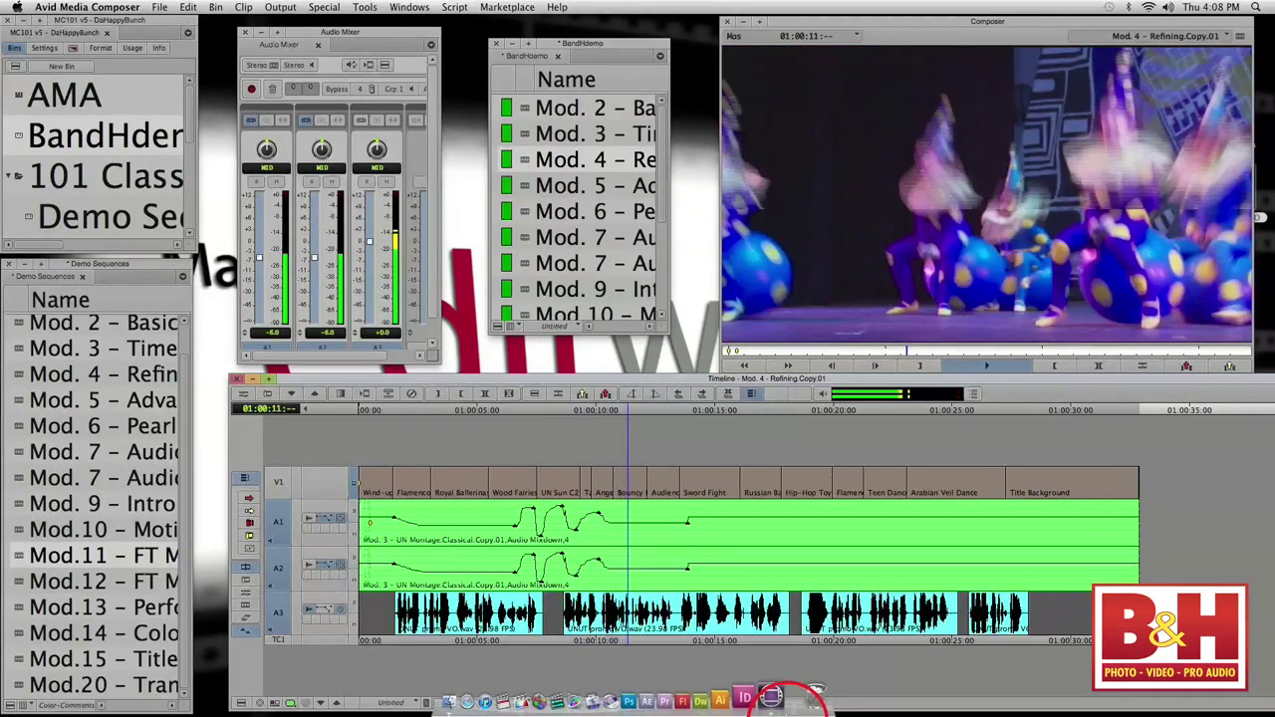
key("space")
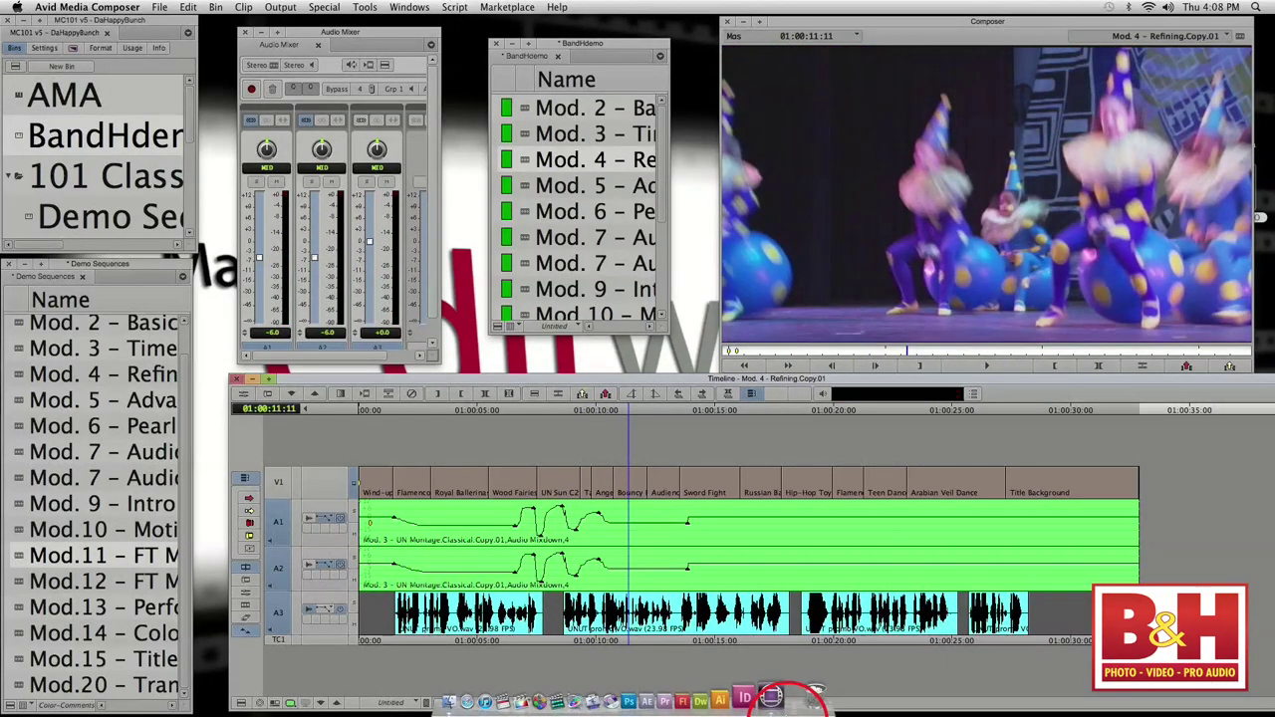
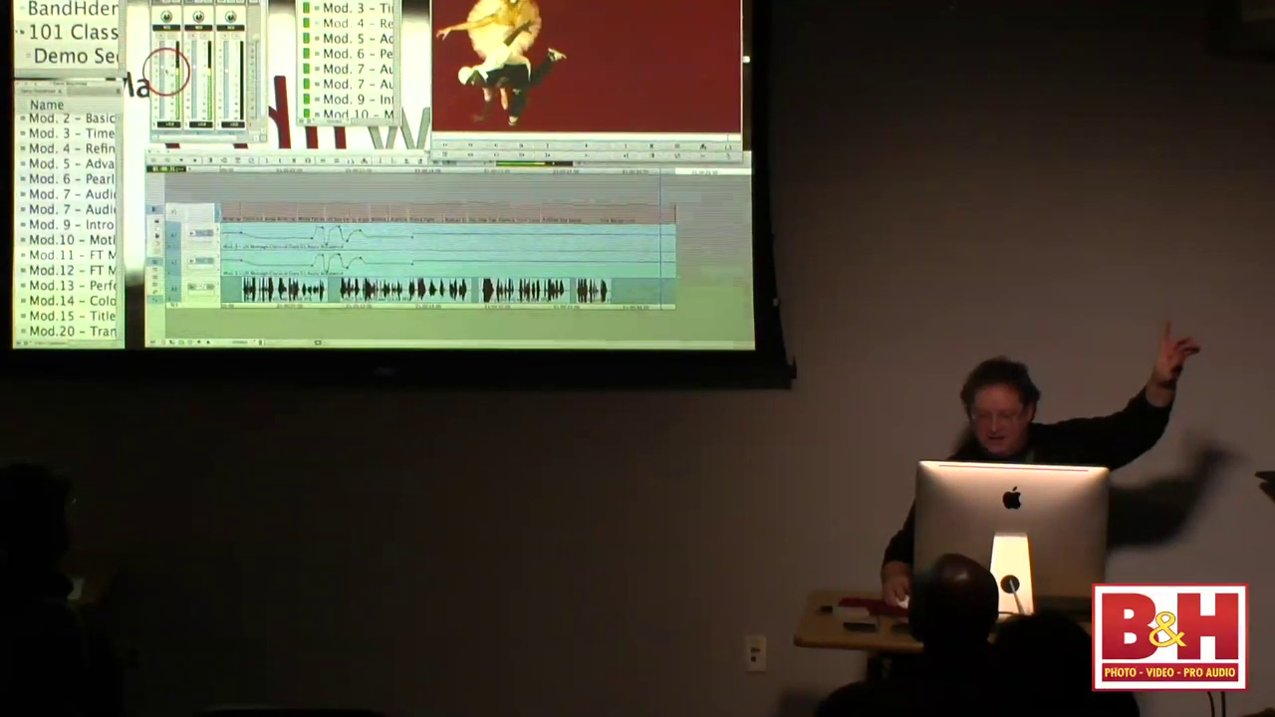
- Finish another automation recording pass on A1 and A2 at the sequence end and play the new levels from near the start
key("super+a")
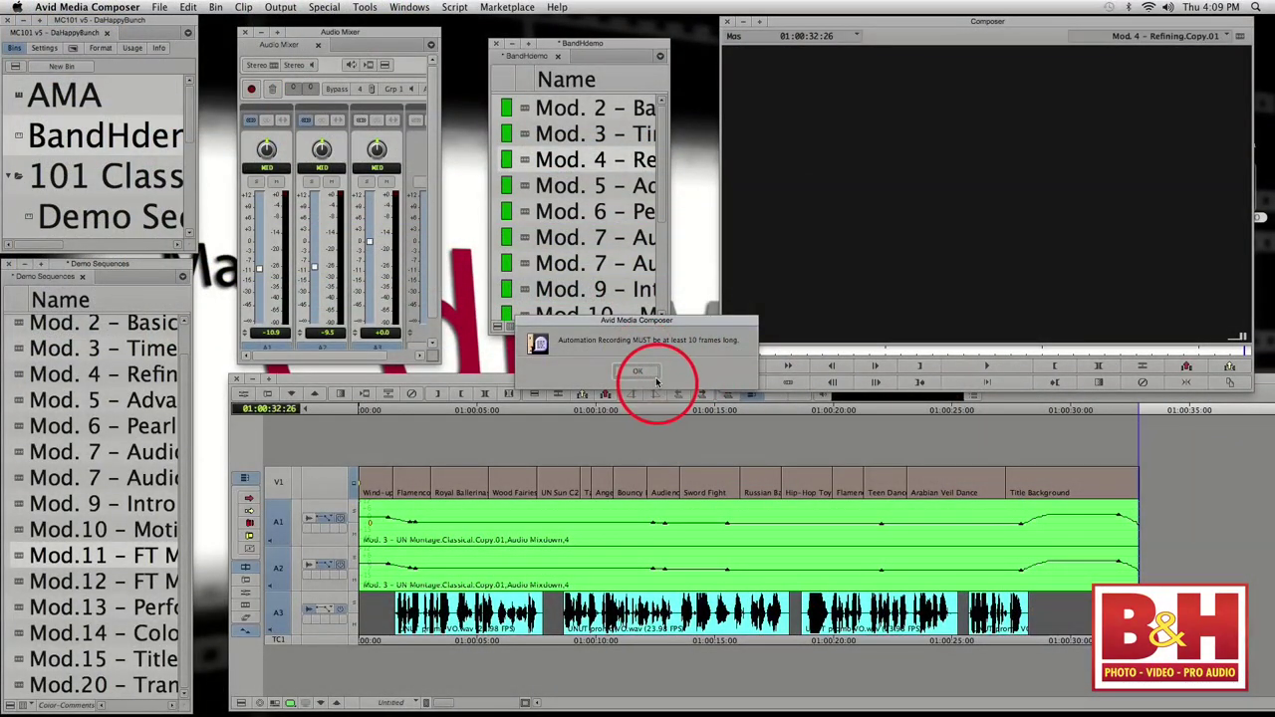
left_click(639, 371)
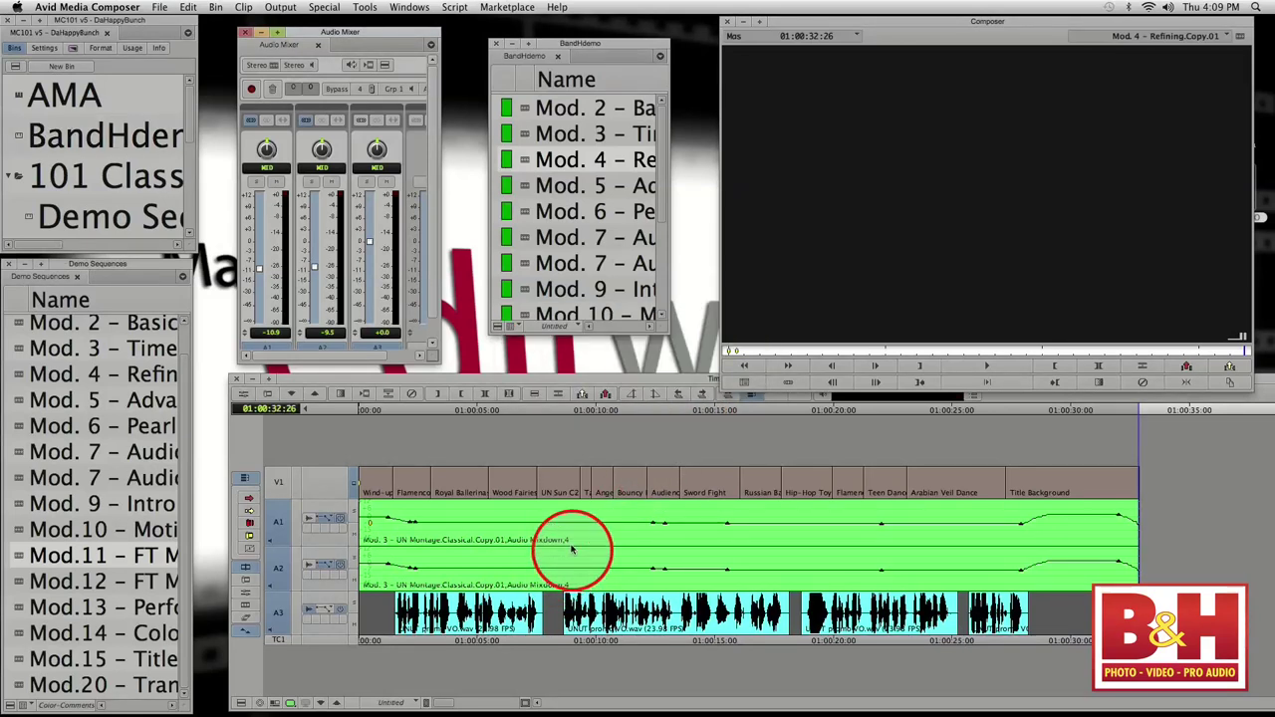
left_click(359, 539)
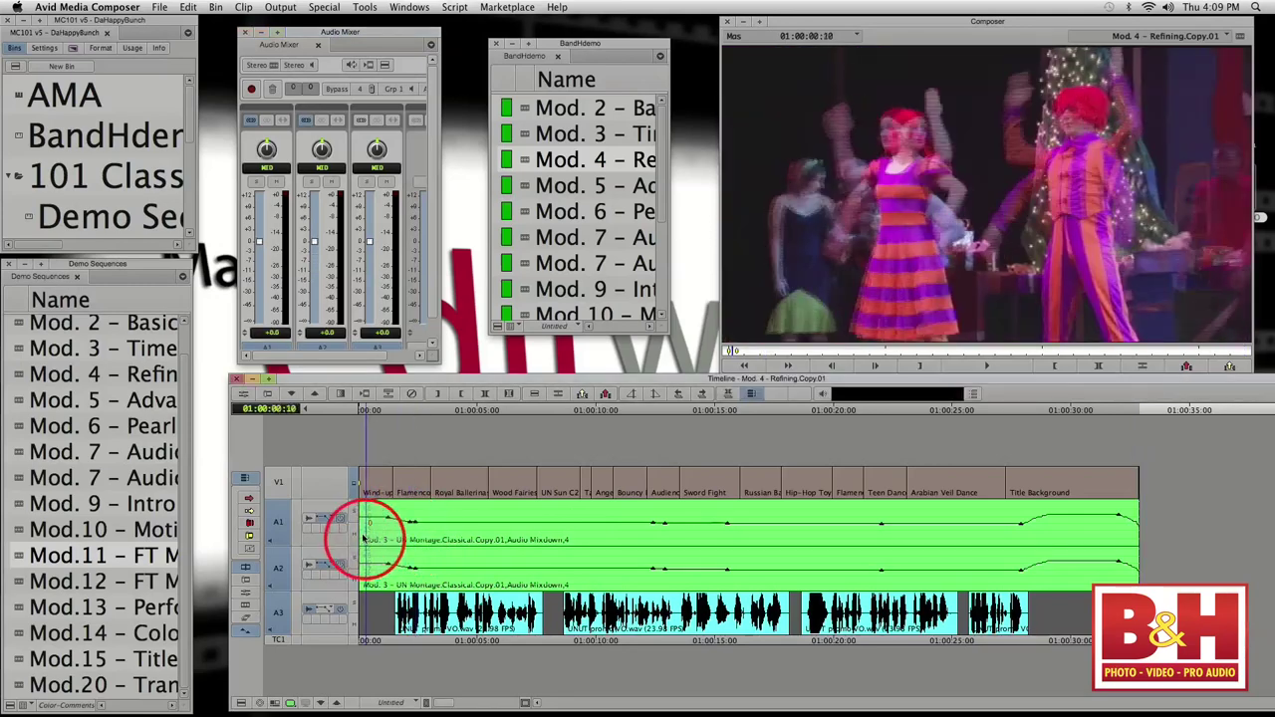
key("space")
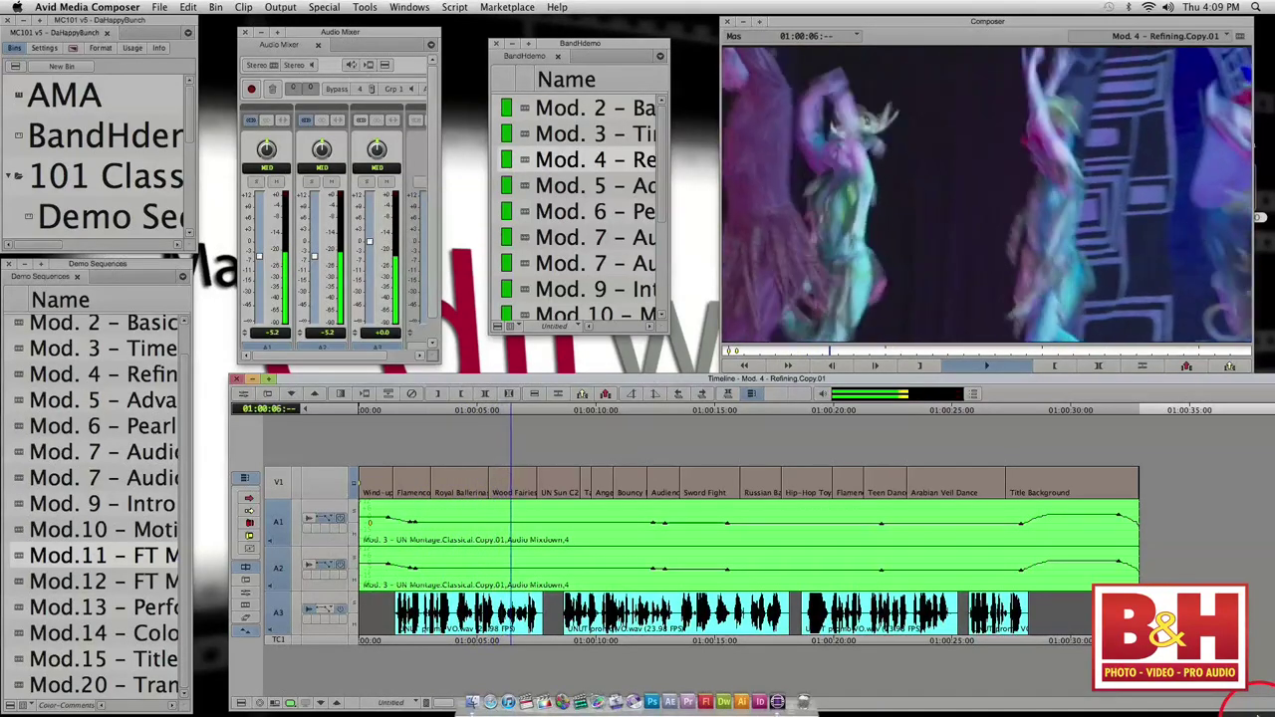
key("space")
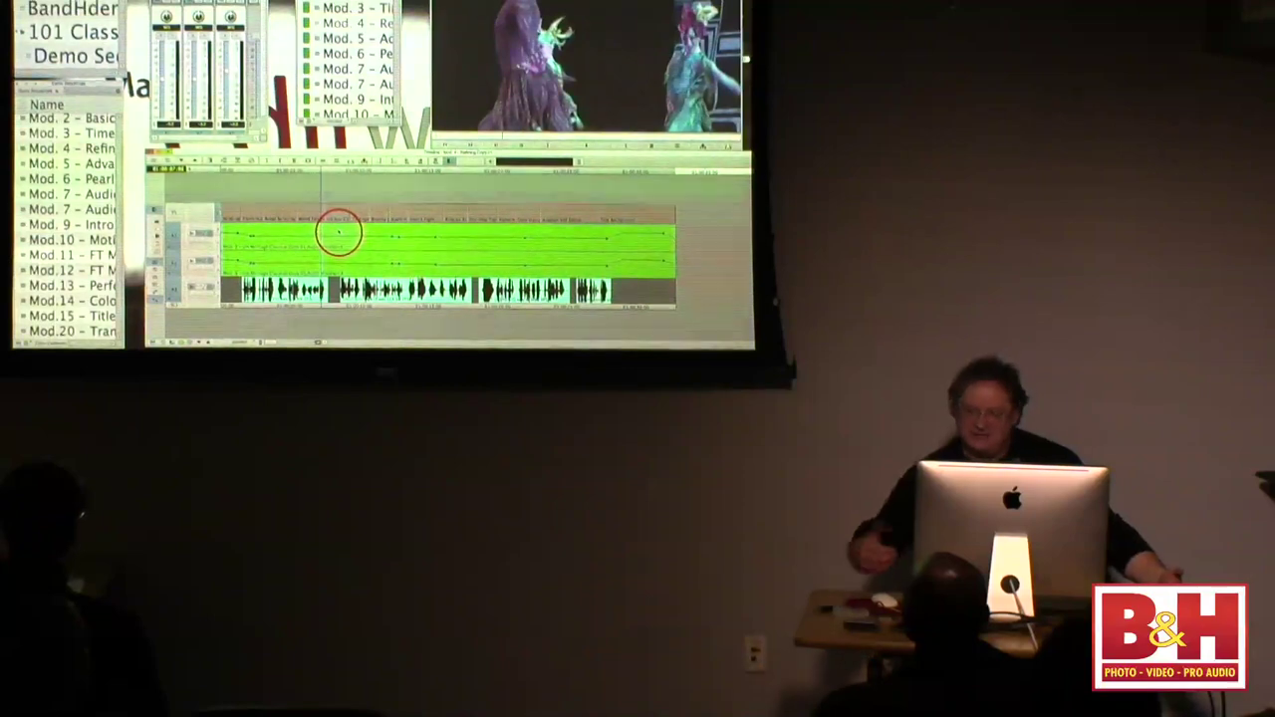
- Rework the A1 and A2 volume keyframes into an opening fade-in, a rise at Title Background and a closing fade-out
left_click(313, 240)
left_click(315, 240)
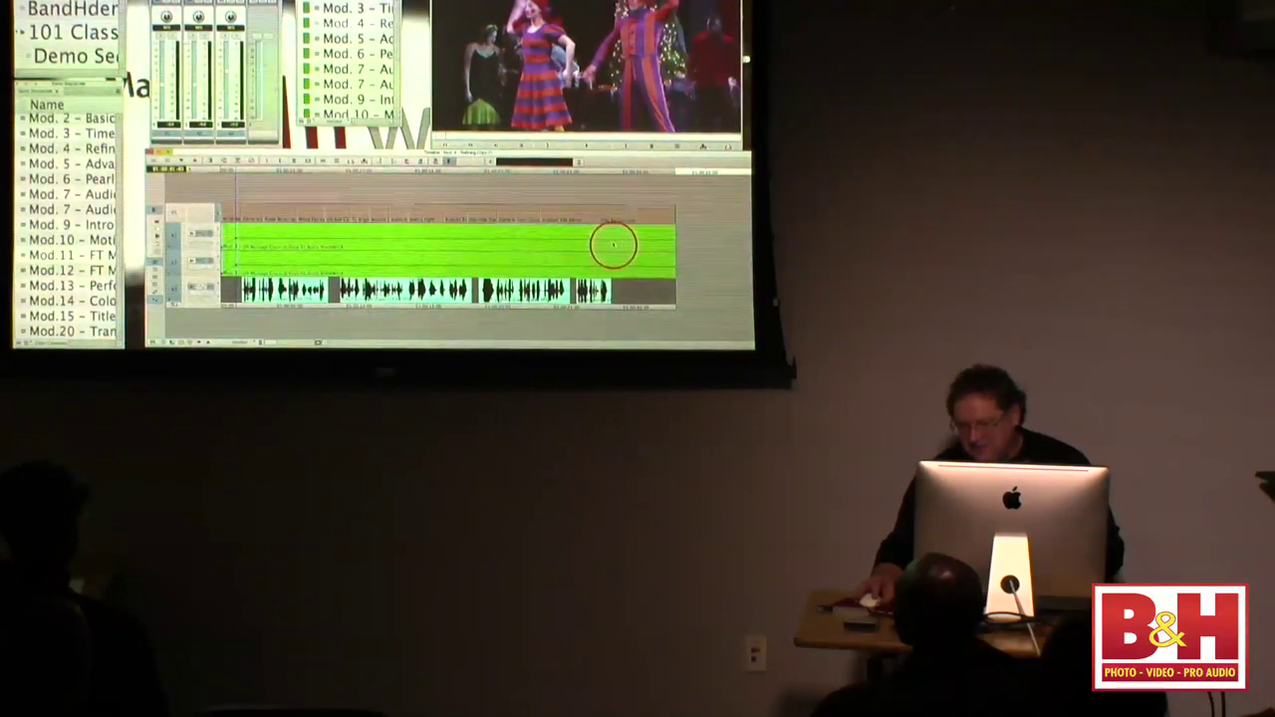
left_click(608, 247)
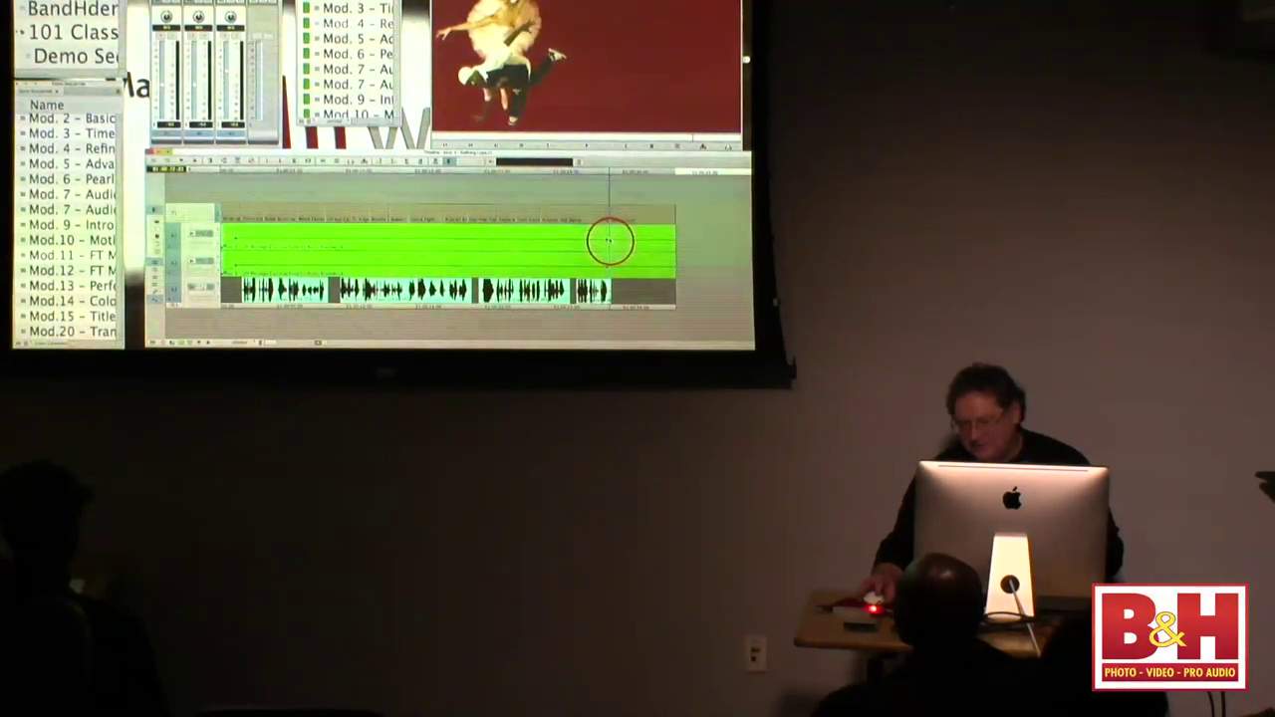
left_click(663, 237)
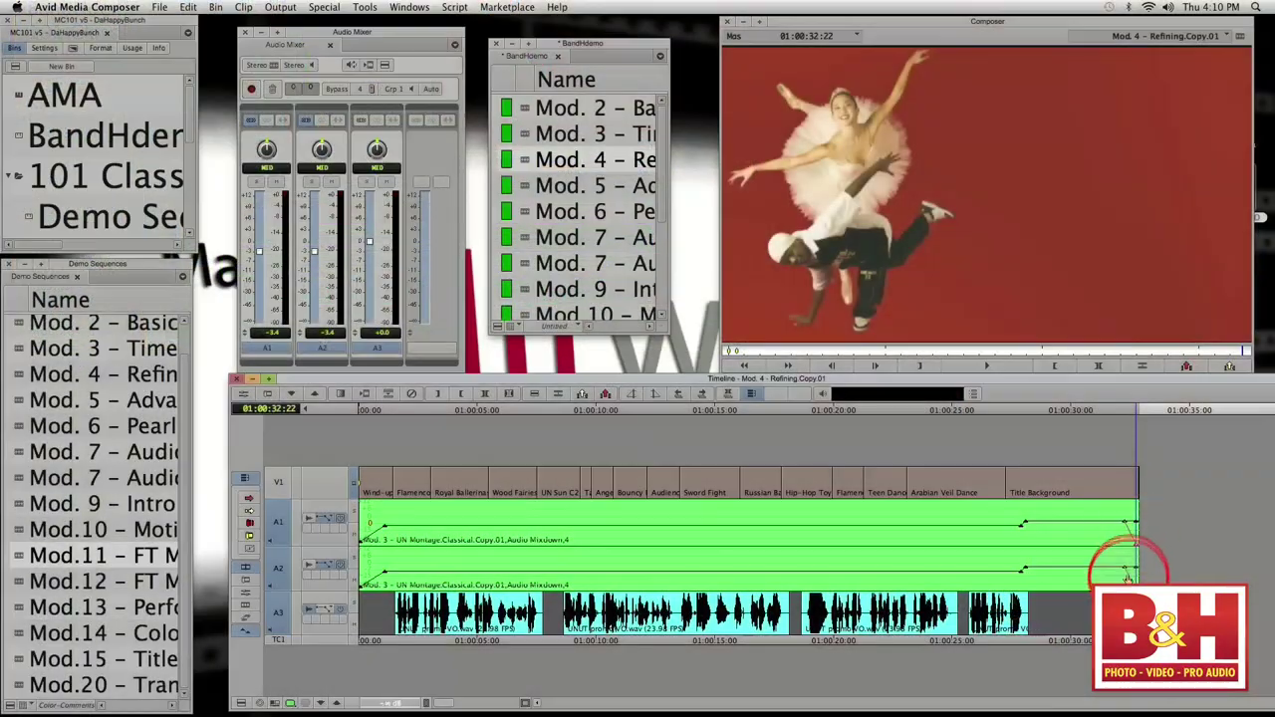
- Play the reworked music levels from the sequence start and again around the Title Background clip
key("Home")
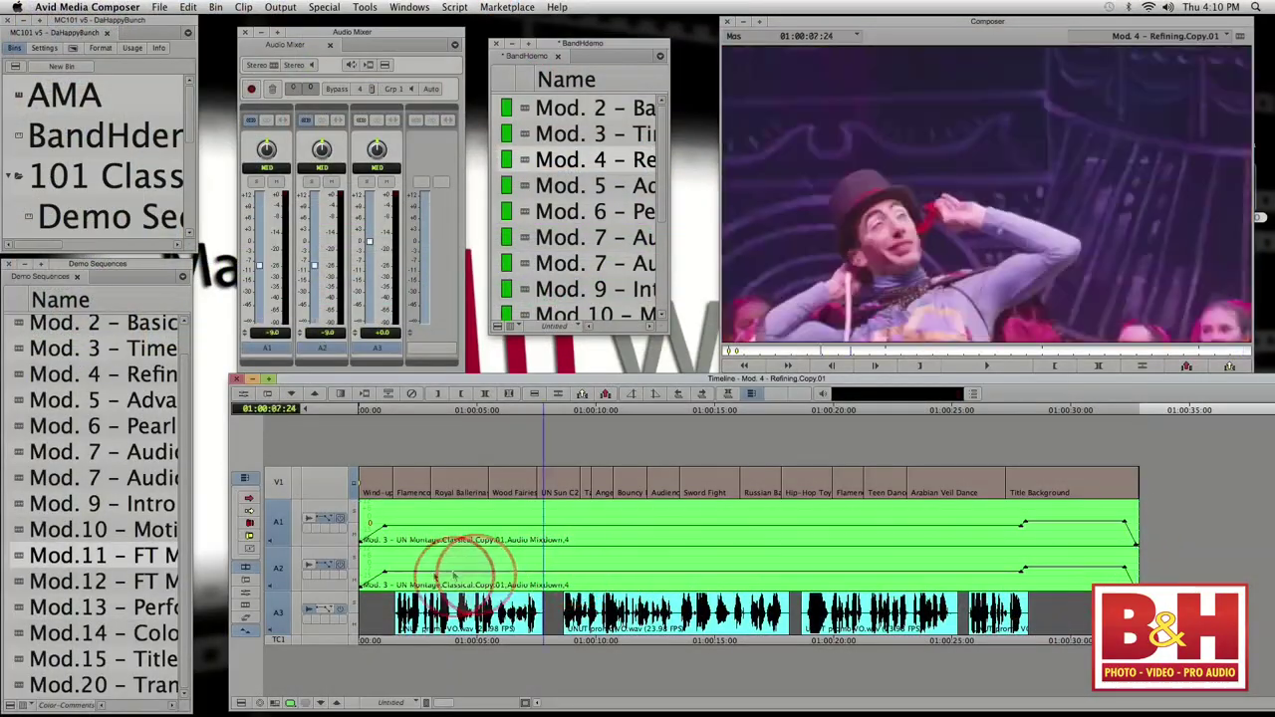
key("space")
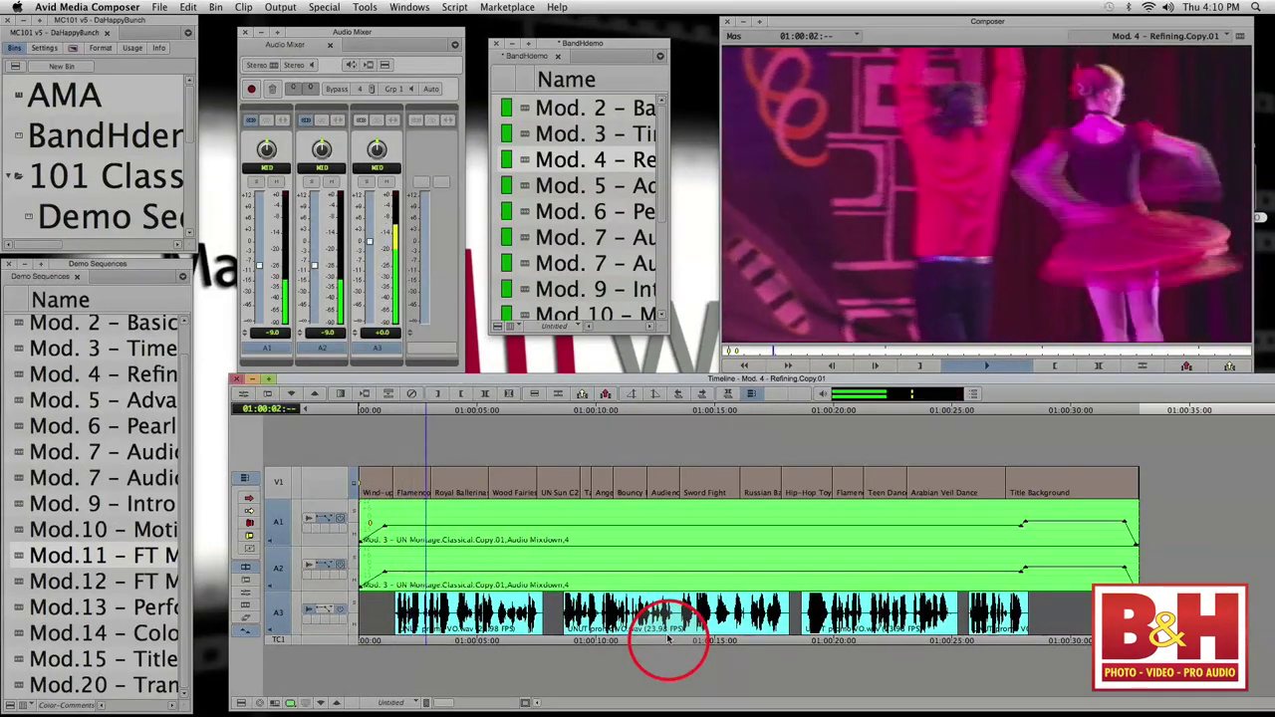
left_click(1019, 577)
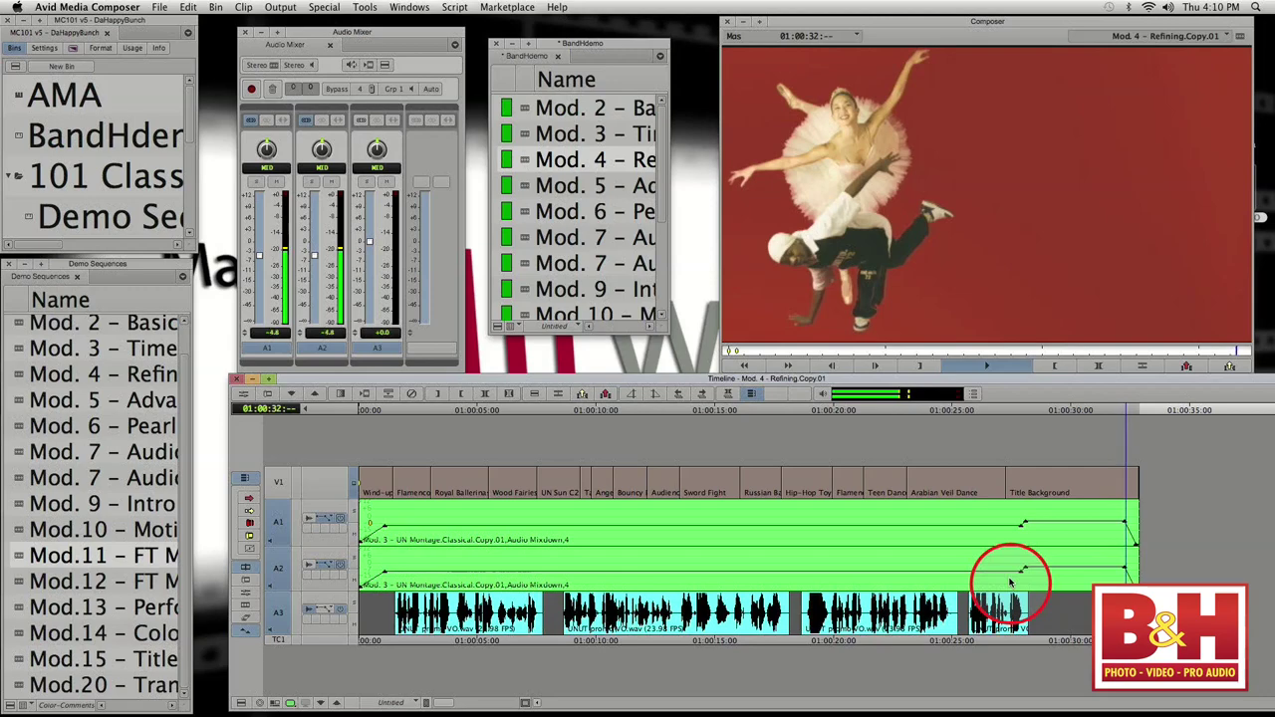
left_click(881, 572)
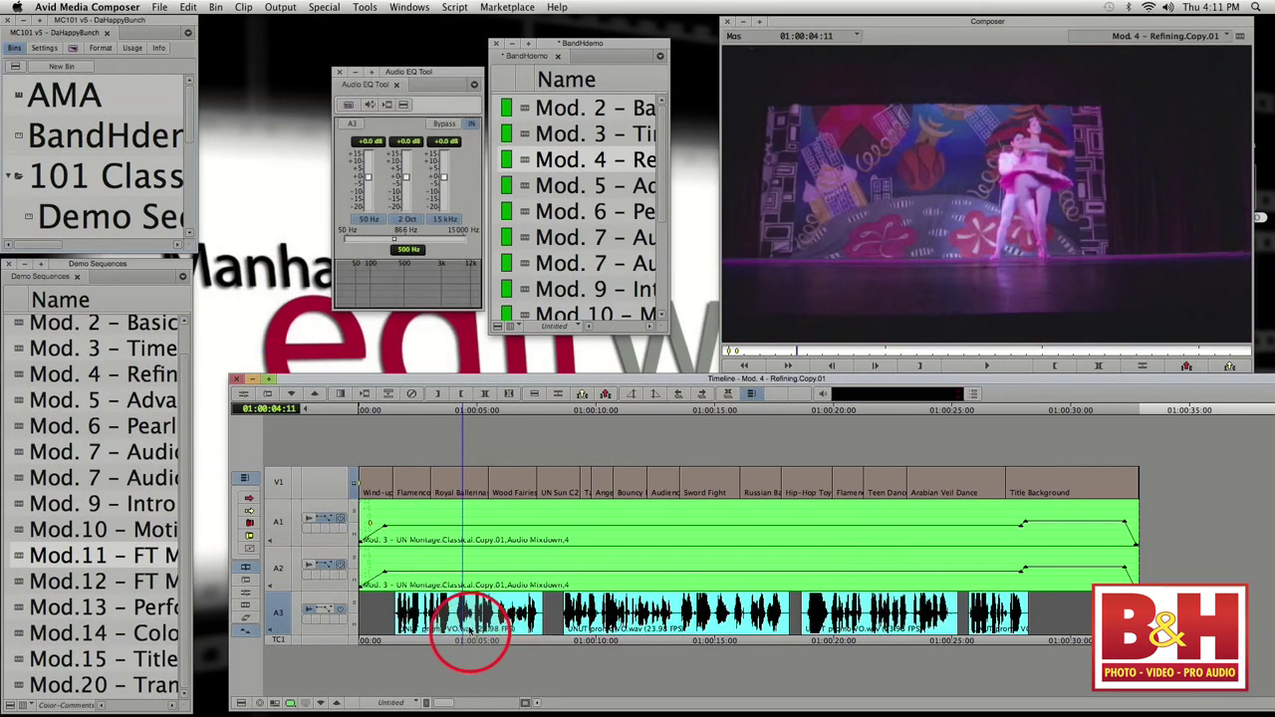
- Solo the A3 voice-over, play it from about 01:00:02:25, and raise the computer's output volume
left_click(426, 622)
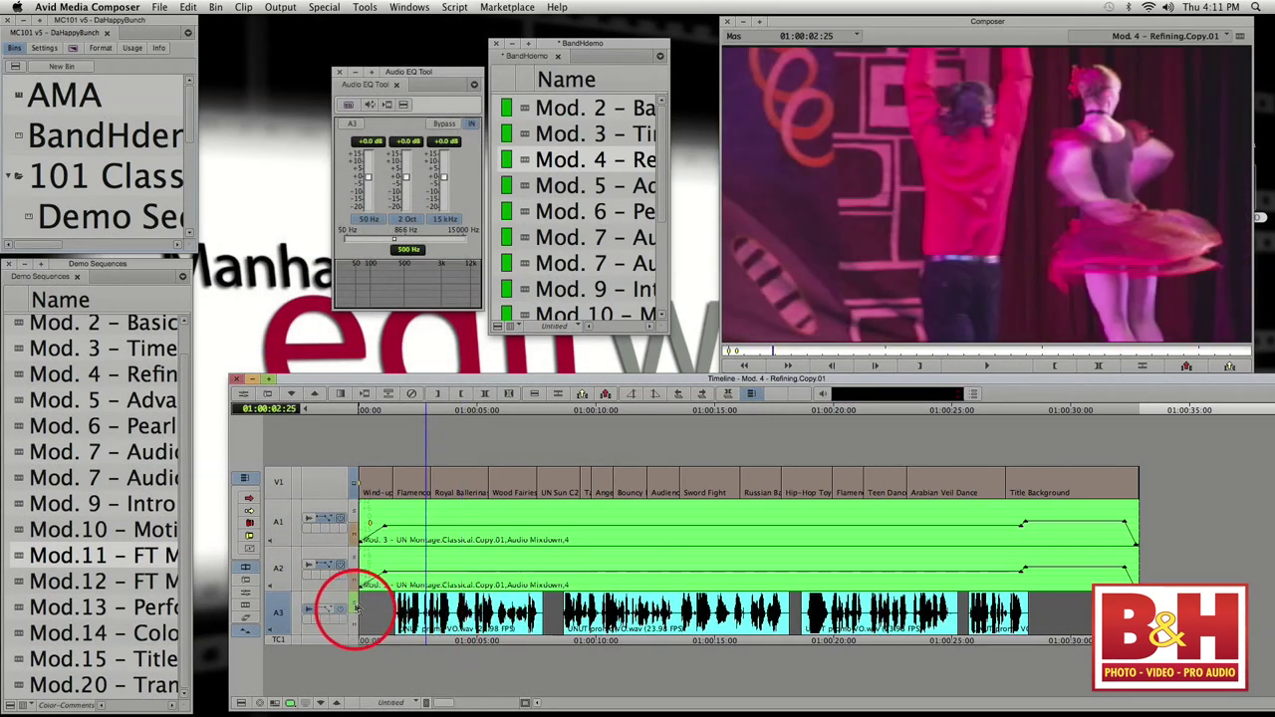
key("space")
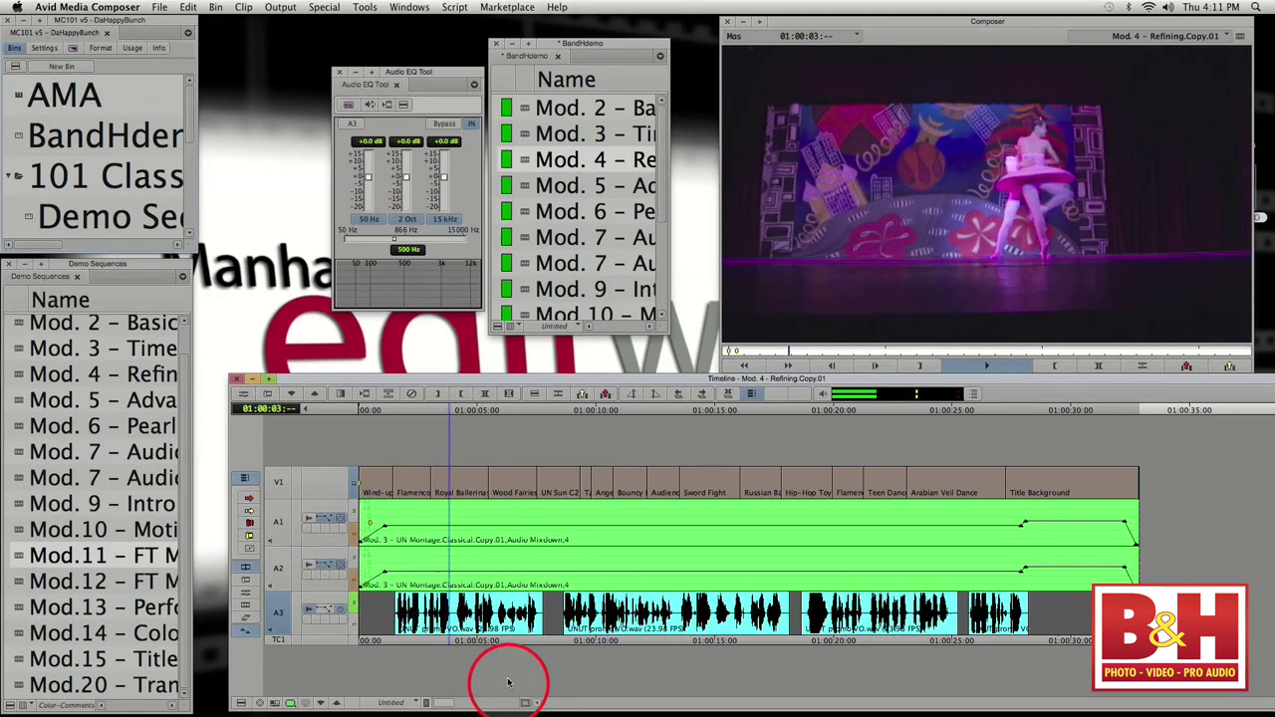
left_click(1168, 7)
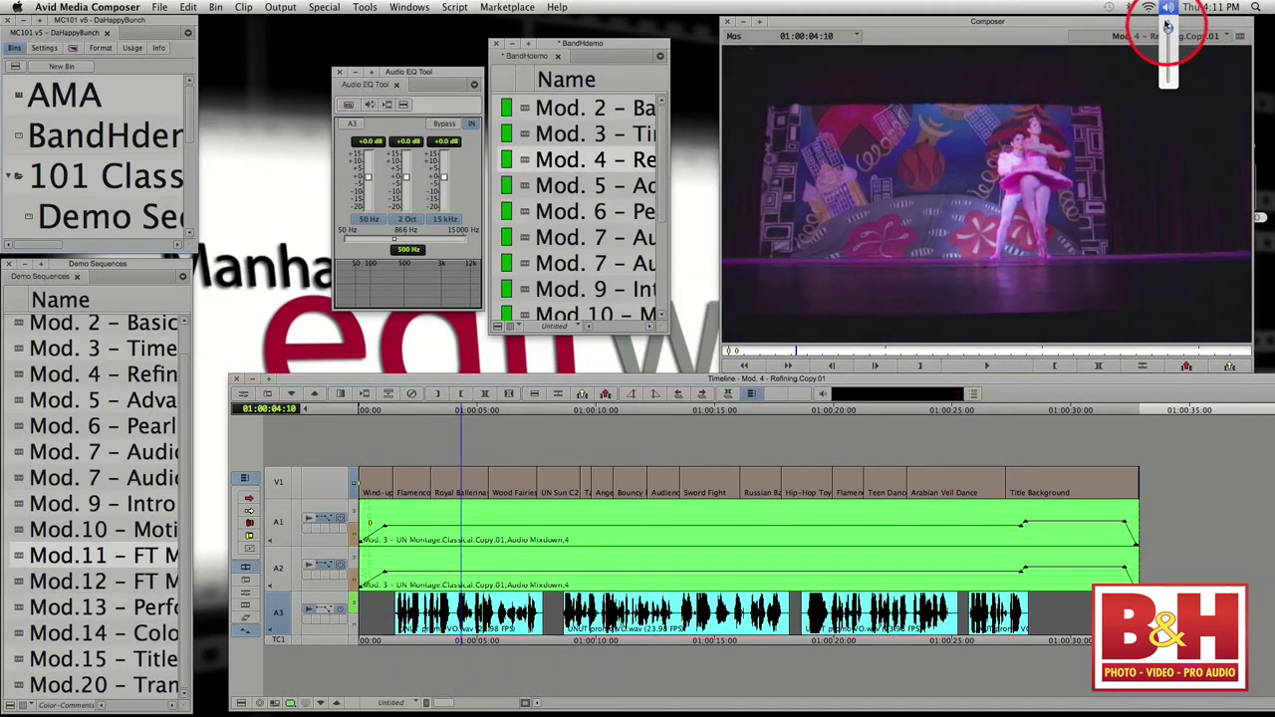
left_click(1167, 25)
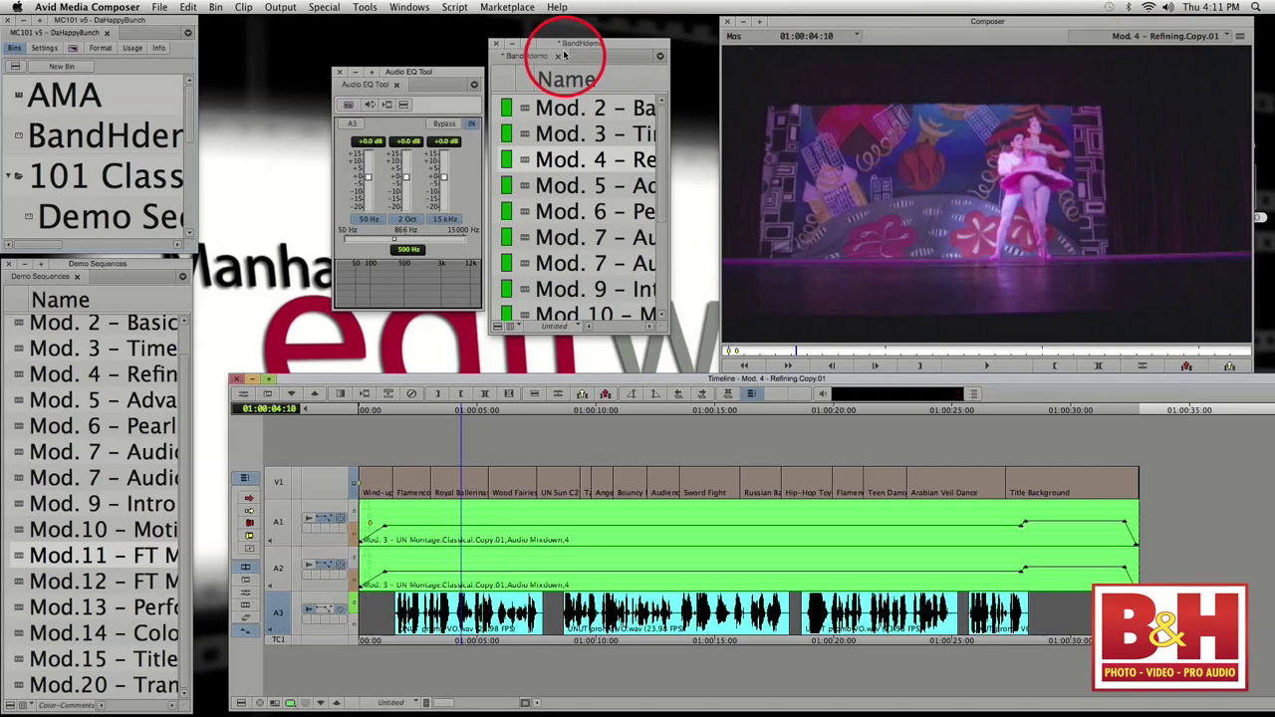
- Move the Audio EQ Tool farther away from the BandHdemo bin, closer to the Project window
left_click(429, 88)
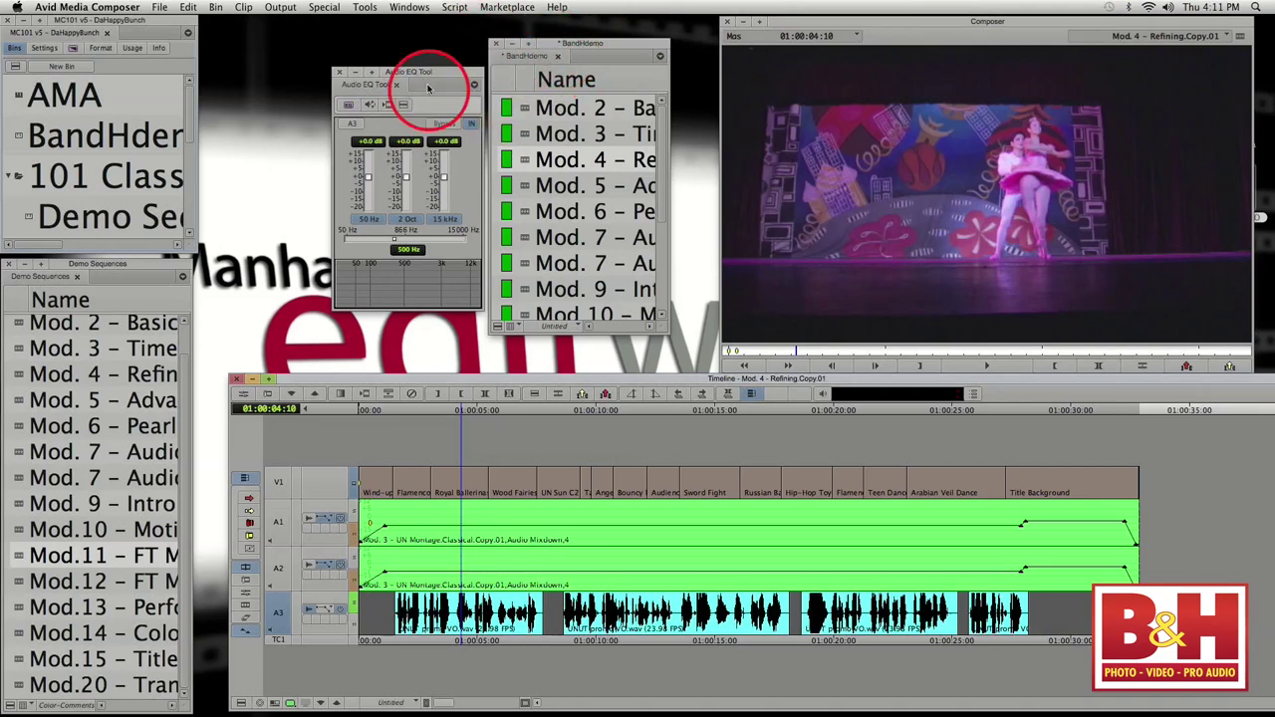
left_click_drag(441, 79, 382, 52)
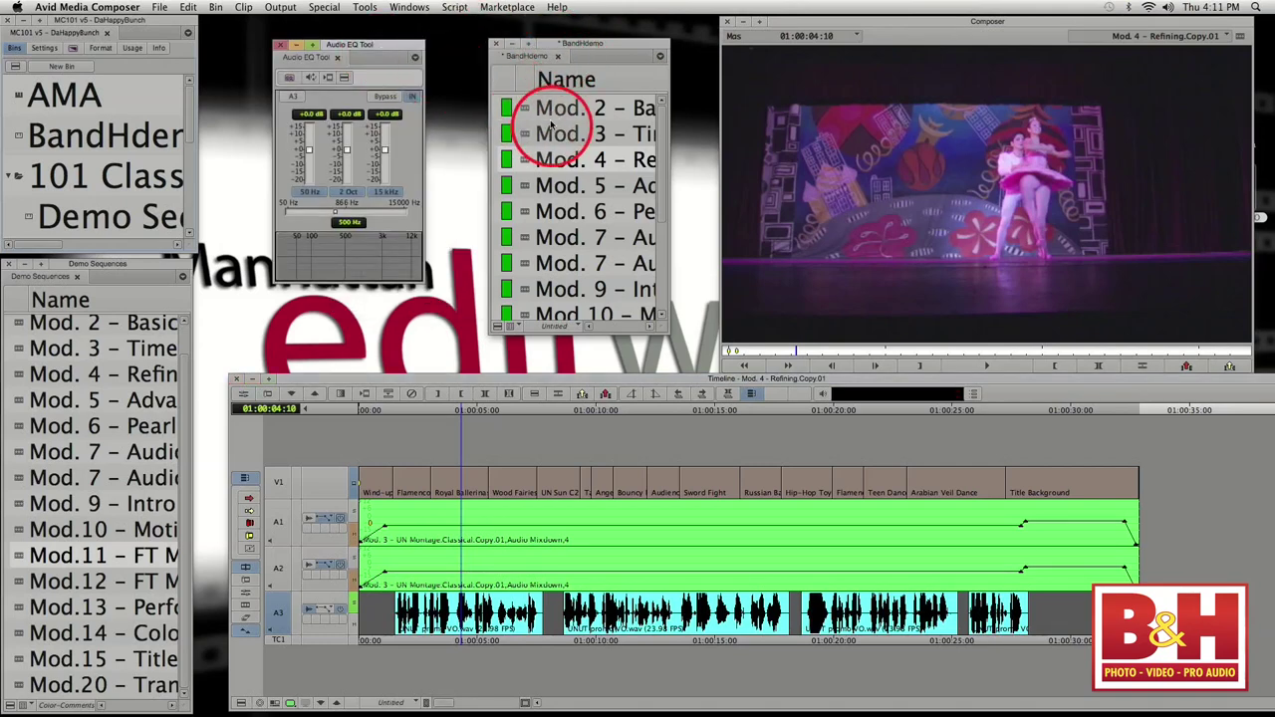
- Stop the voice-over playback, park at 01:00:04:20 and hide the waveform on track A3
key("space")
left_click_drag(478, 622, 470, 624)
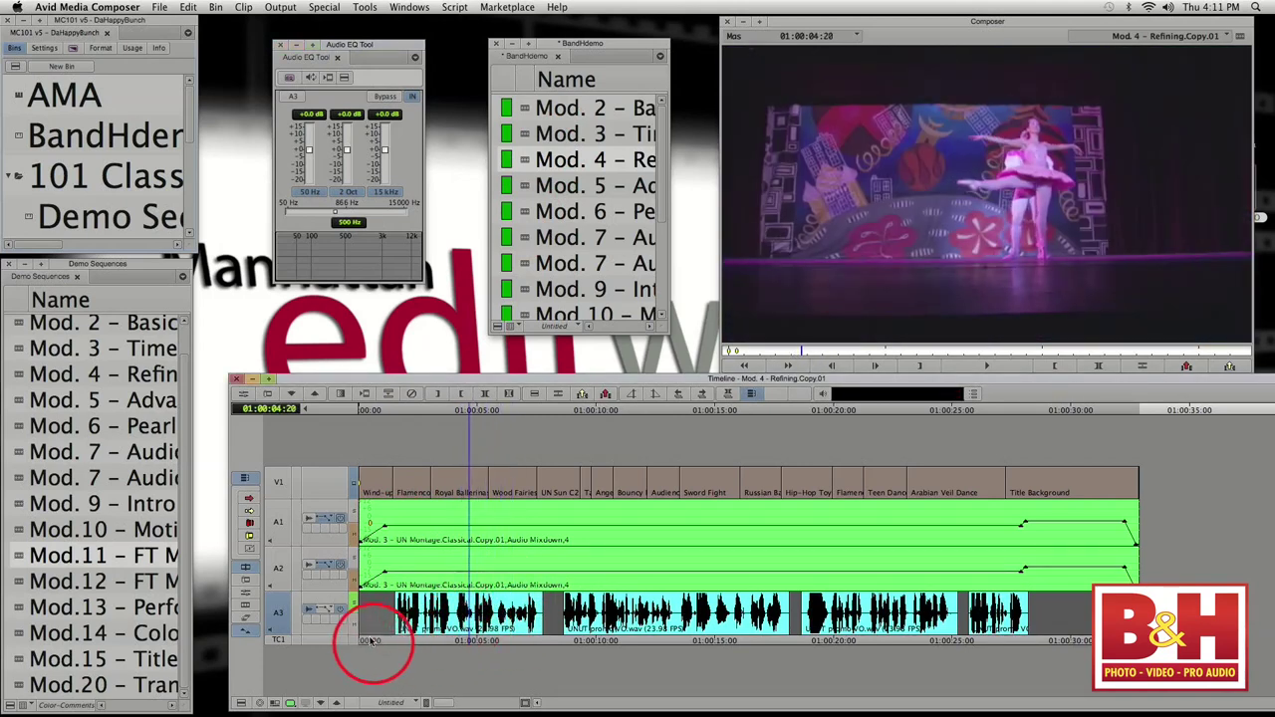
left_click(307, 615)
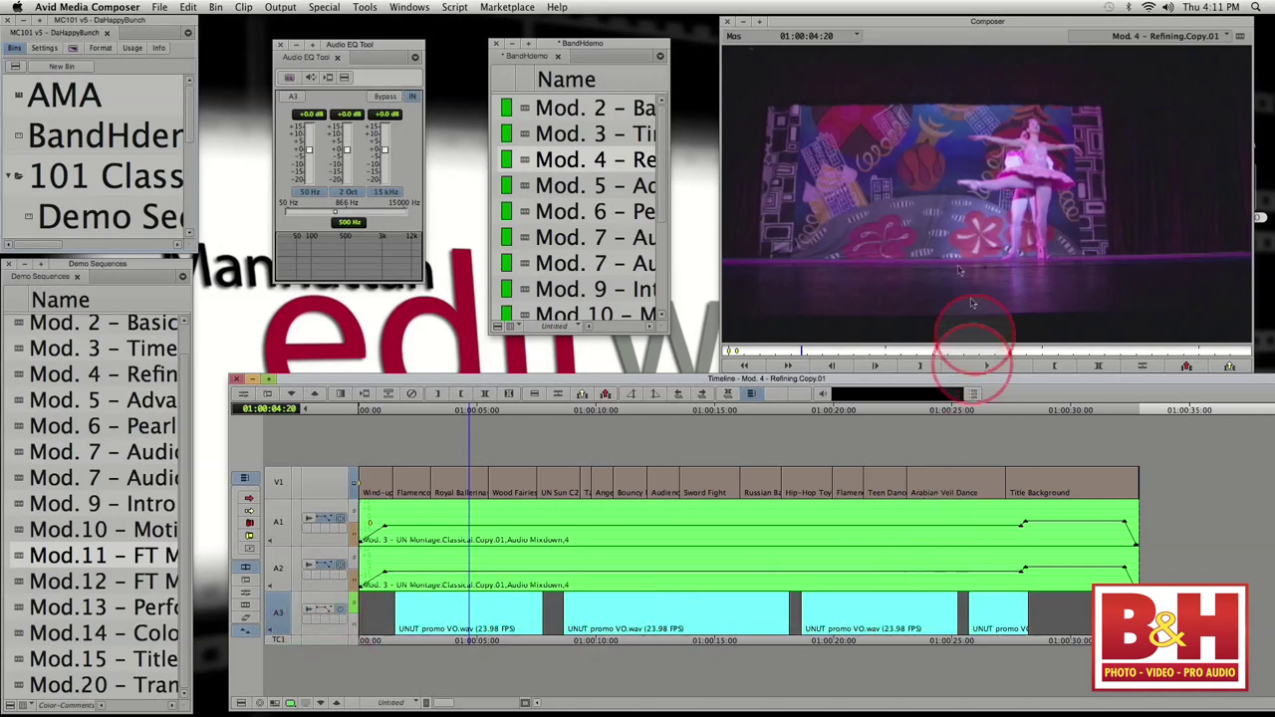
- Apply a Telephone EQ template to the first A3 voice-over clip and play the sequence to hear it
left_click(352, 80)
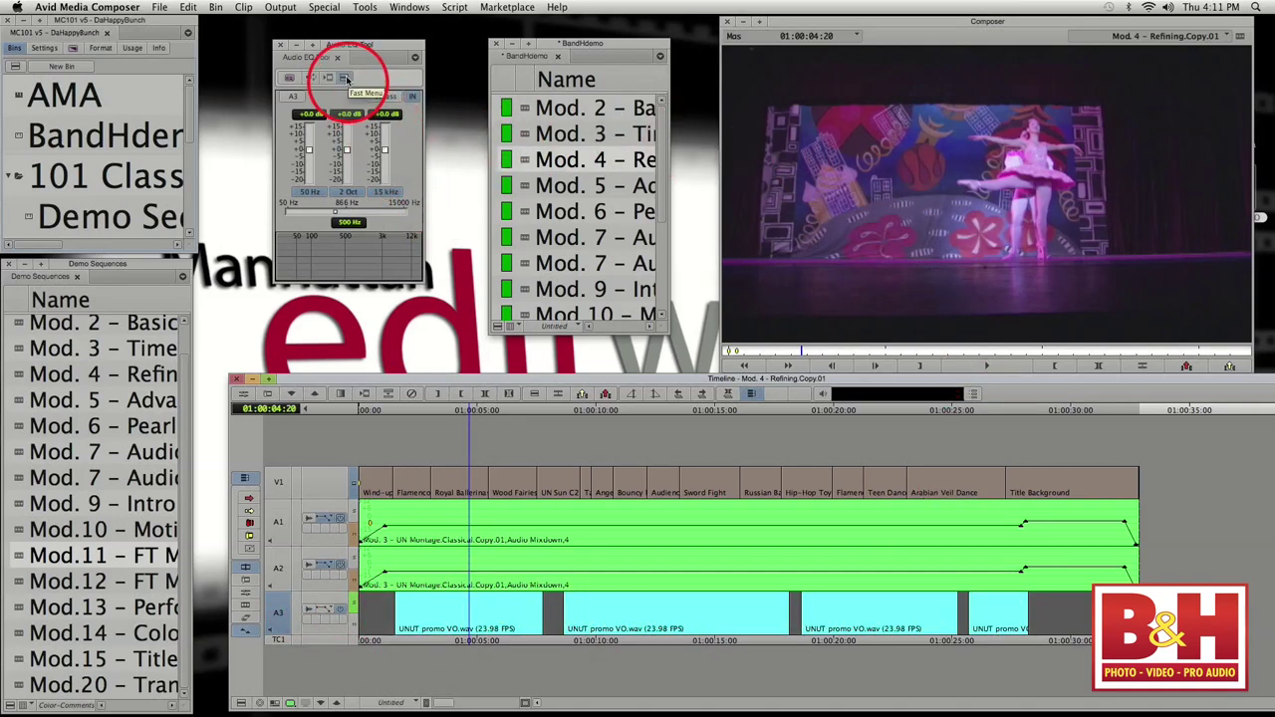
left_click(403, 249)
left_click(406, 649)
key("Home")
key("space")
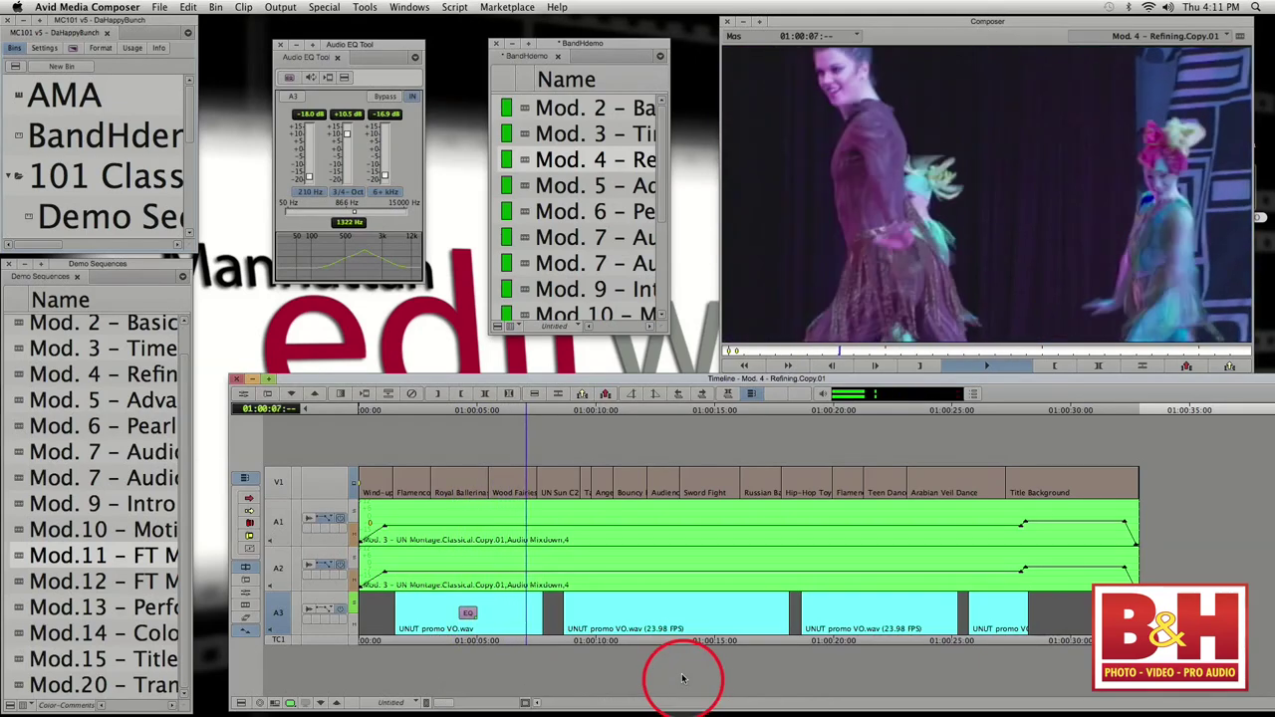
key("space")
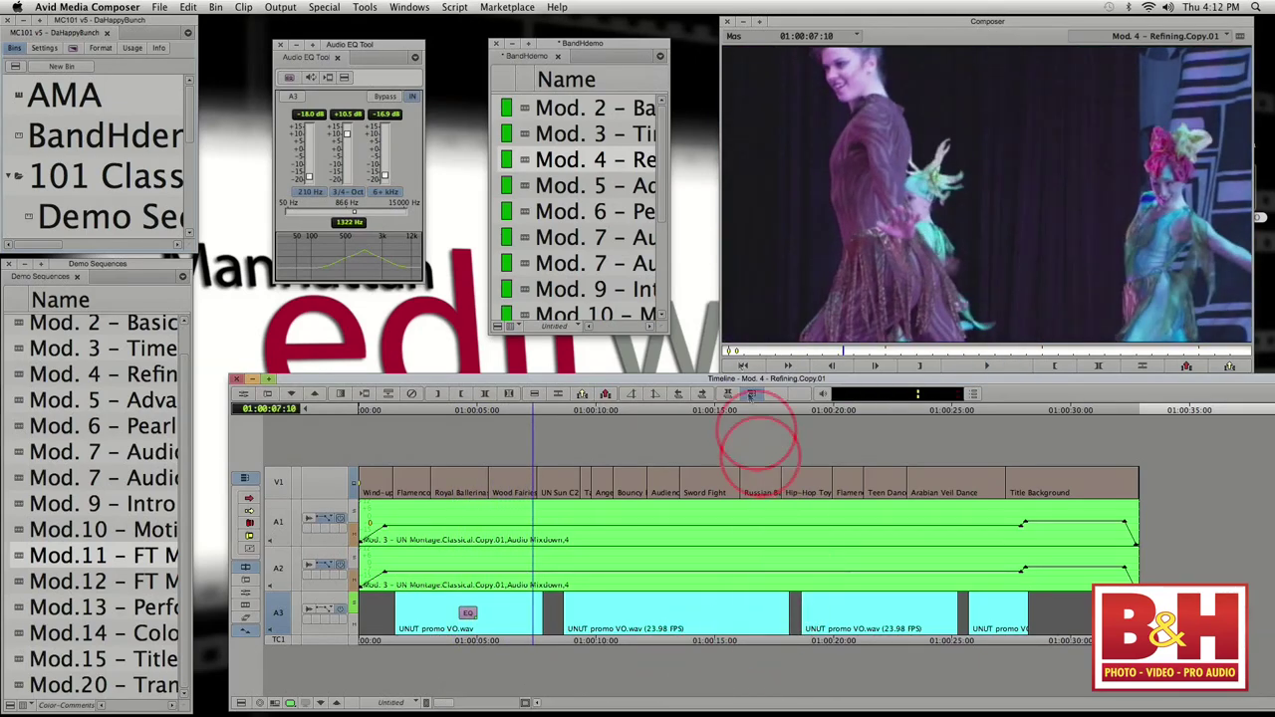
- Look through the Audio EQ templates, close the Audio EQ Tool and park at 01:00:04:12
left_click(344, 78)
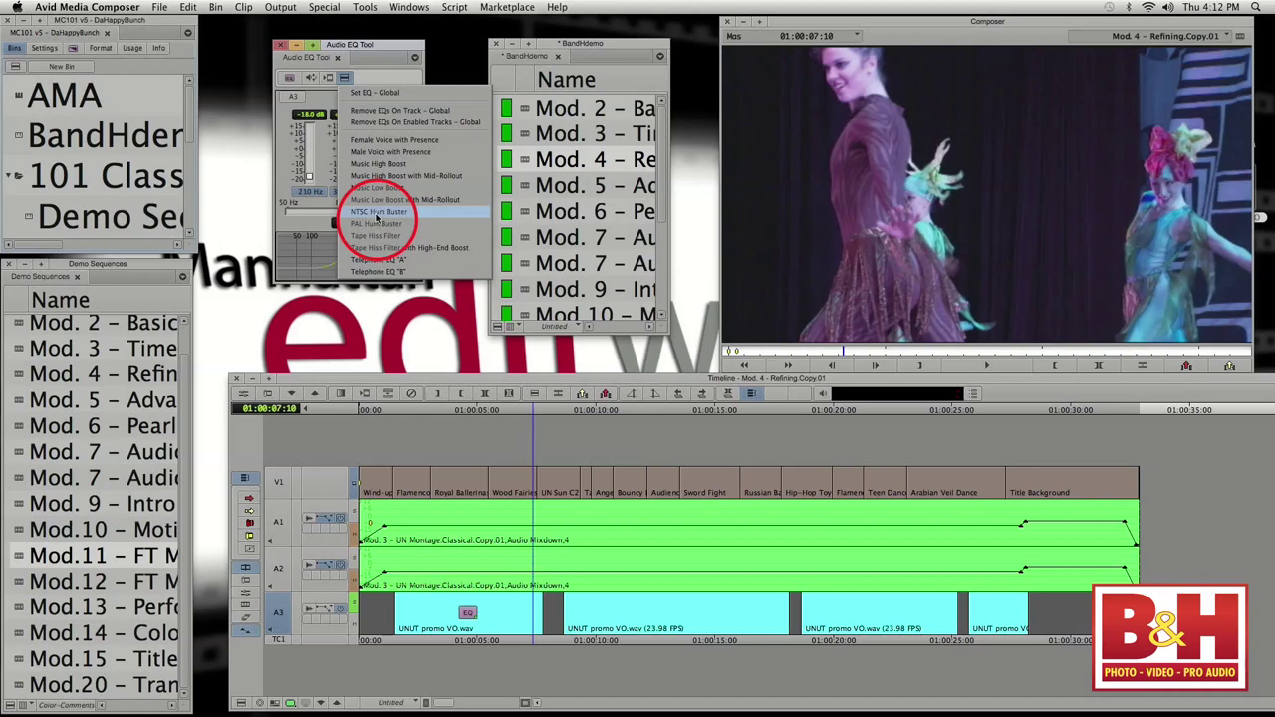
left_click(376, 217)
left_click(280, 44)
left_click(464, 564)
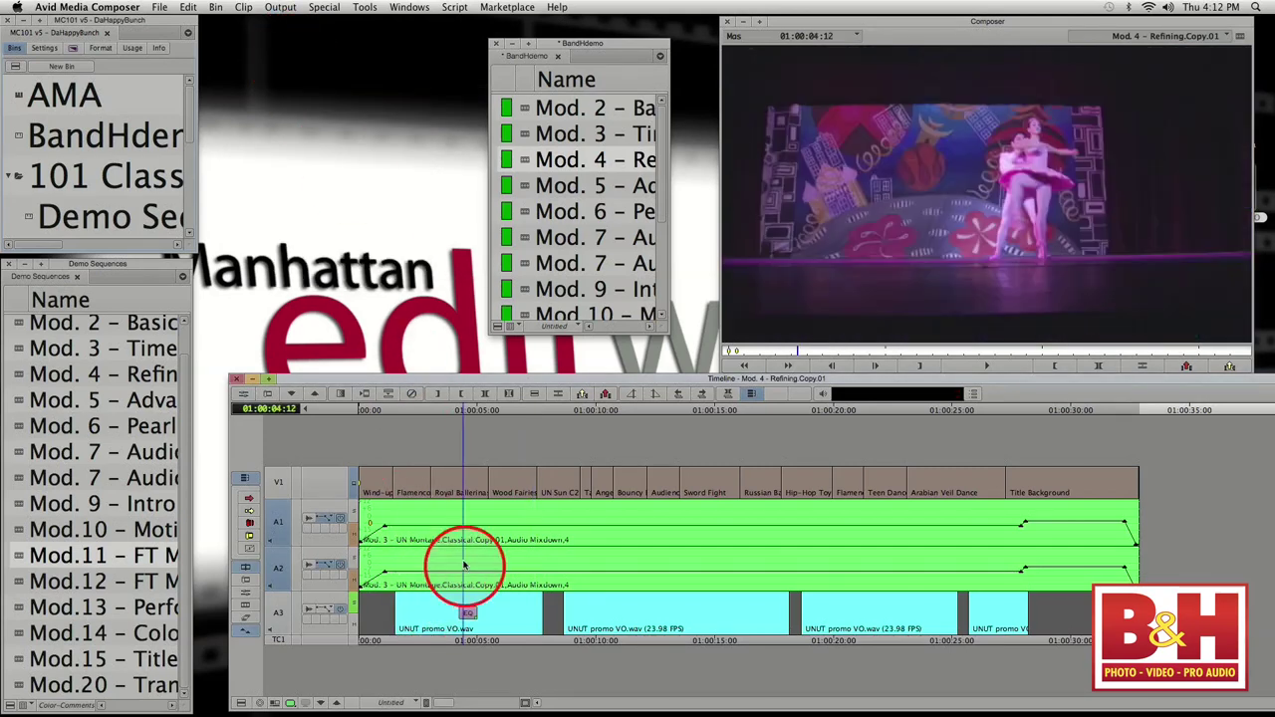
- Open the Audio Tool and the AudioSuite window, placing AudioSuite between the Project window and the BandHdemo bin
left_click(365, 7)
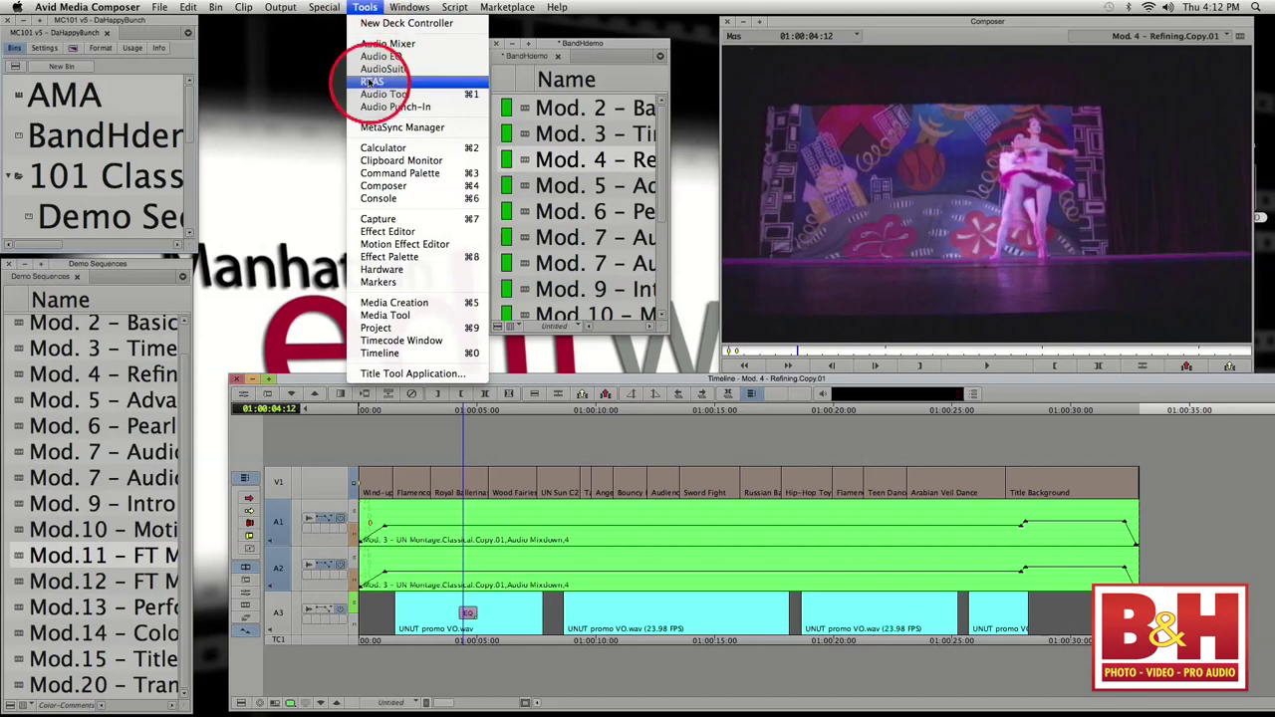
key("ctrl+Down")
left_click(678, 433)
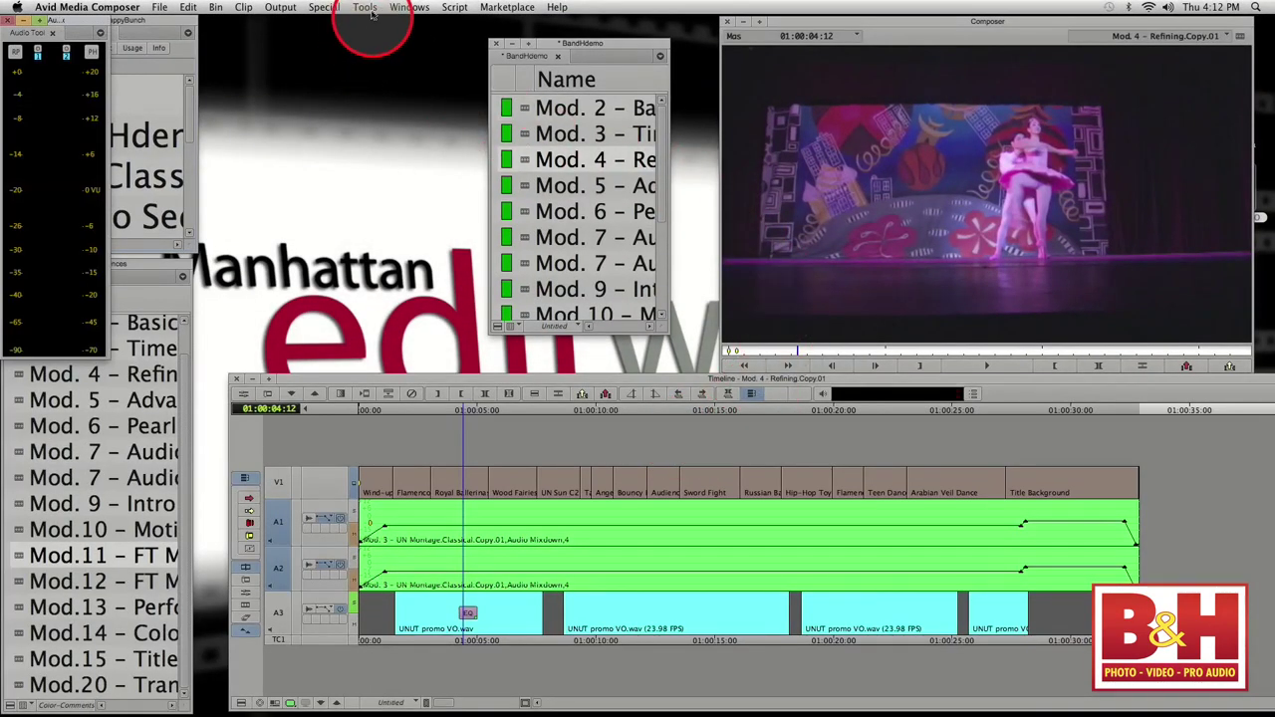
left_click(372, 10)
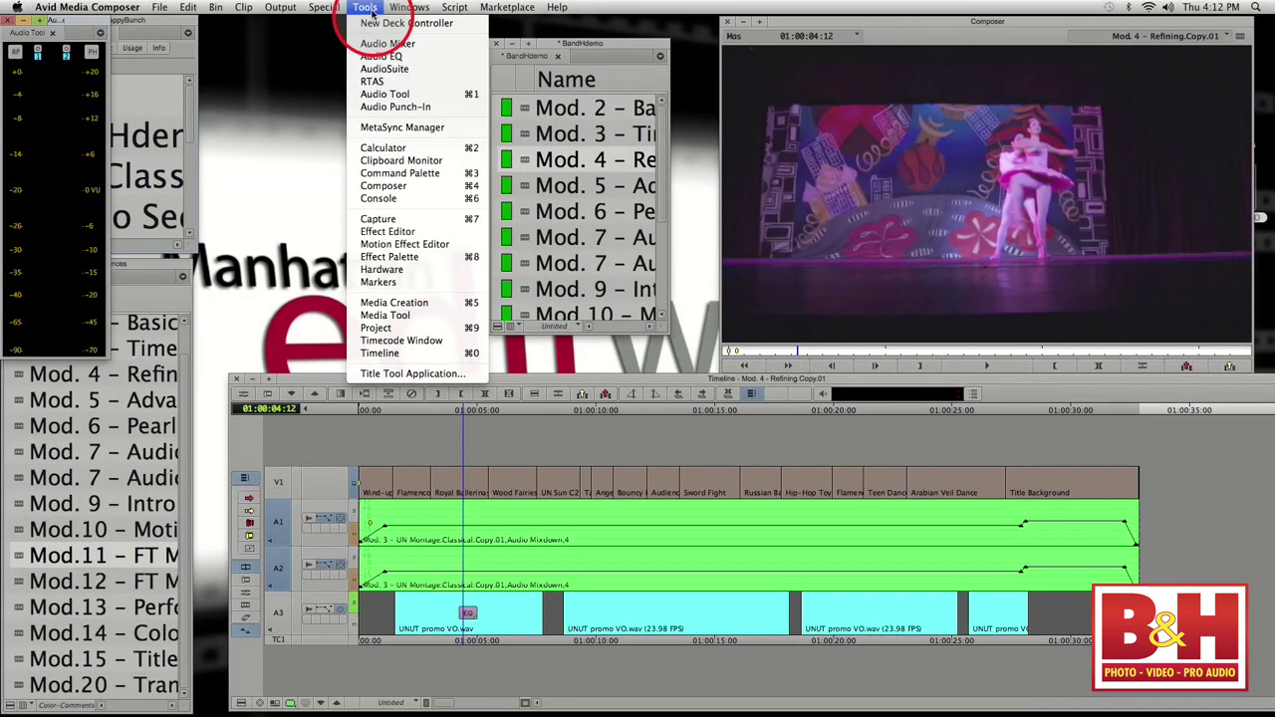
left_click(385, 72)
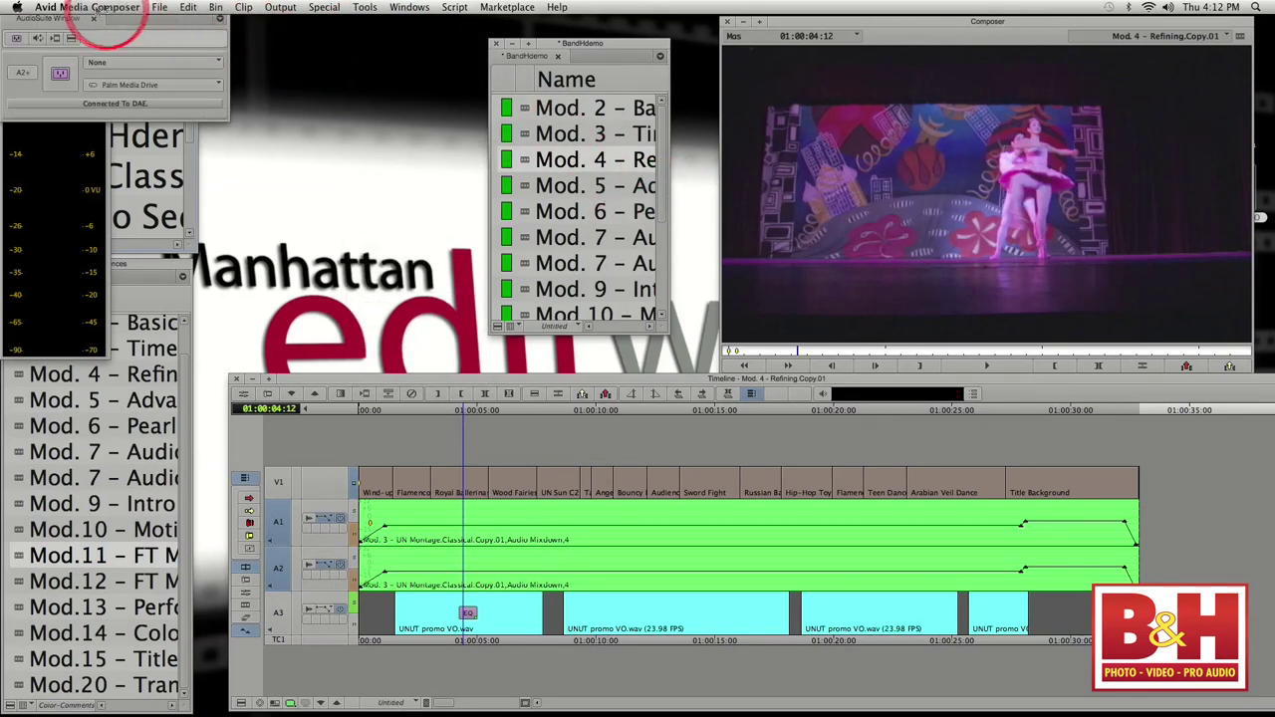
left_click_drag(50, 22, 545, 152)
left_click_drag(683, 157, 425, 97)
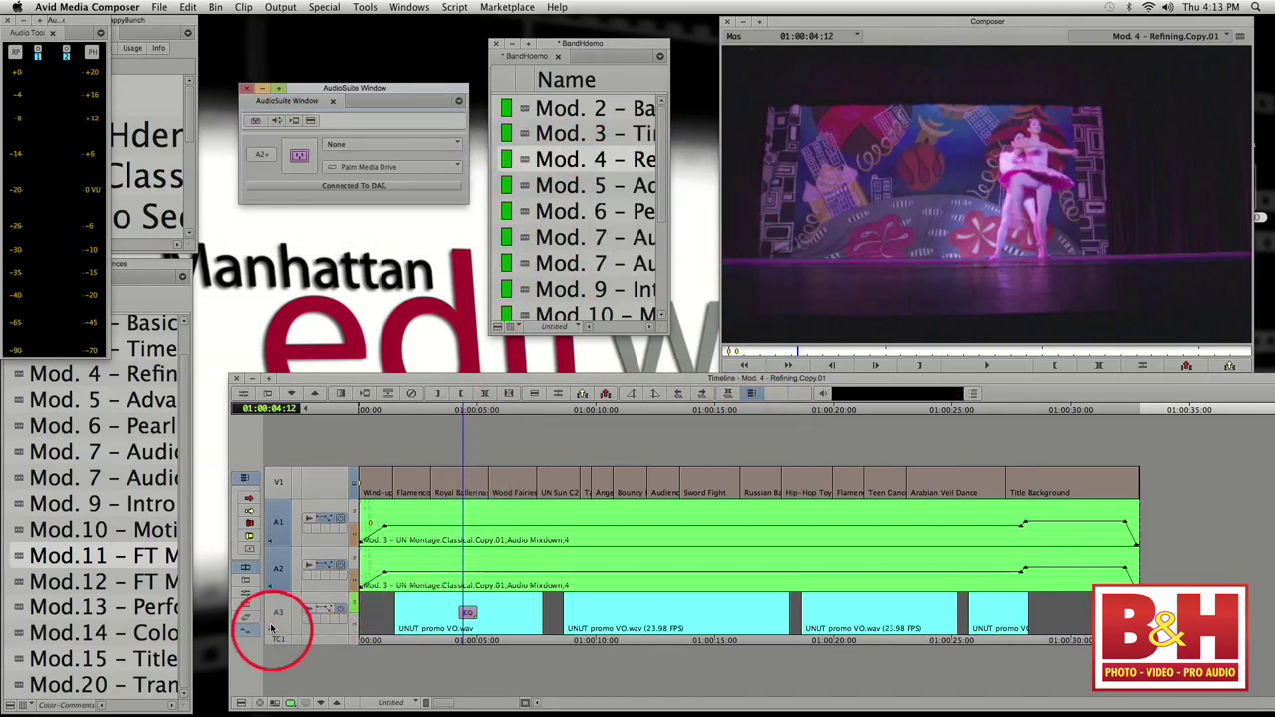
- Make A3 the only selected audio track and park at 01:00:04:25 on its first voice-over clip
left_click(283, 586)
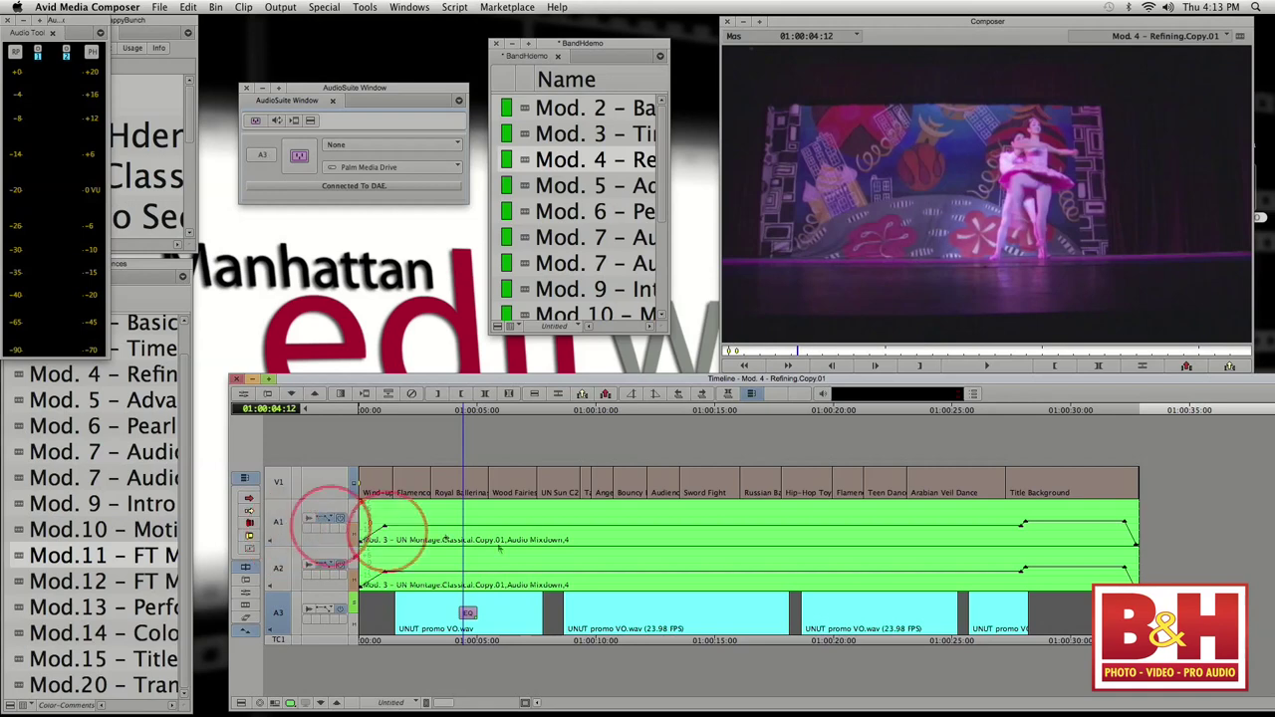
left_click(479, 622)
left_click(683, 224)
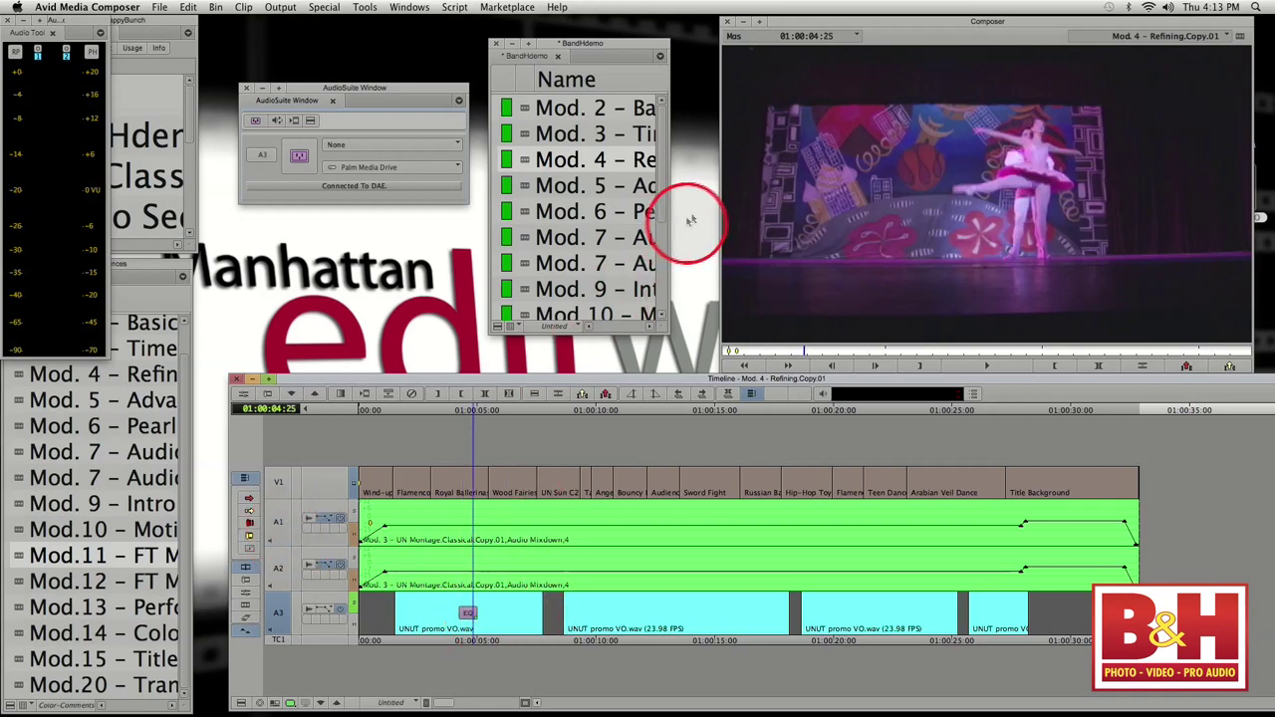
left_click(339, 83)
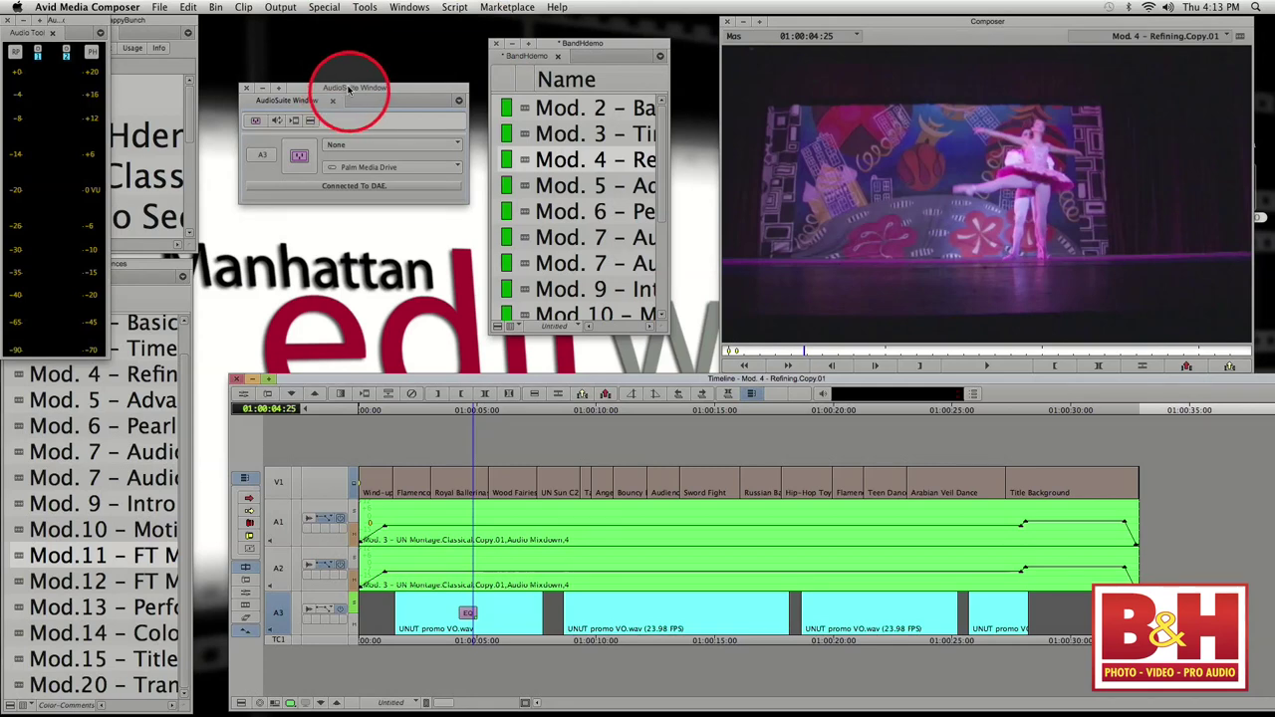
- Remove the EQ effect from the first A3 voice-over clip and play its opening seconds without it
left_click(498, 150)
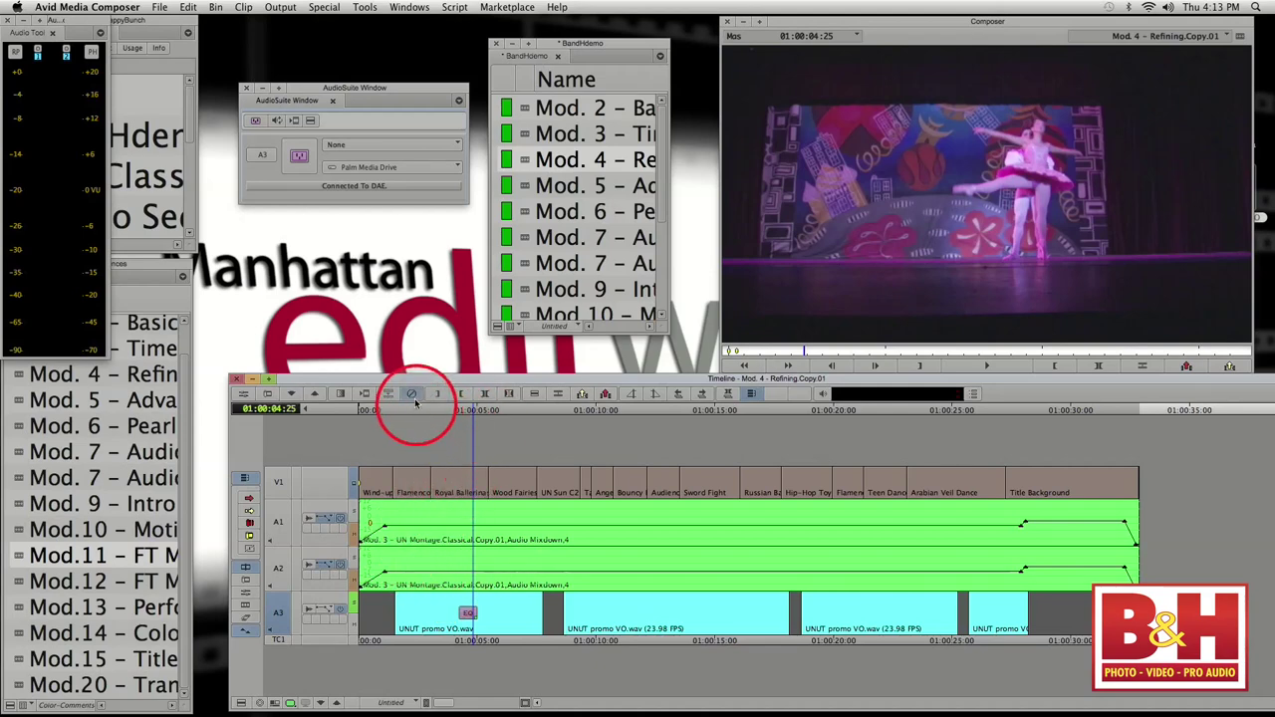
left_click(468, 640)
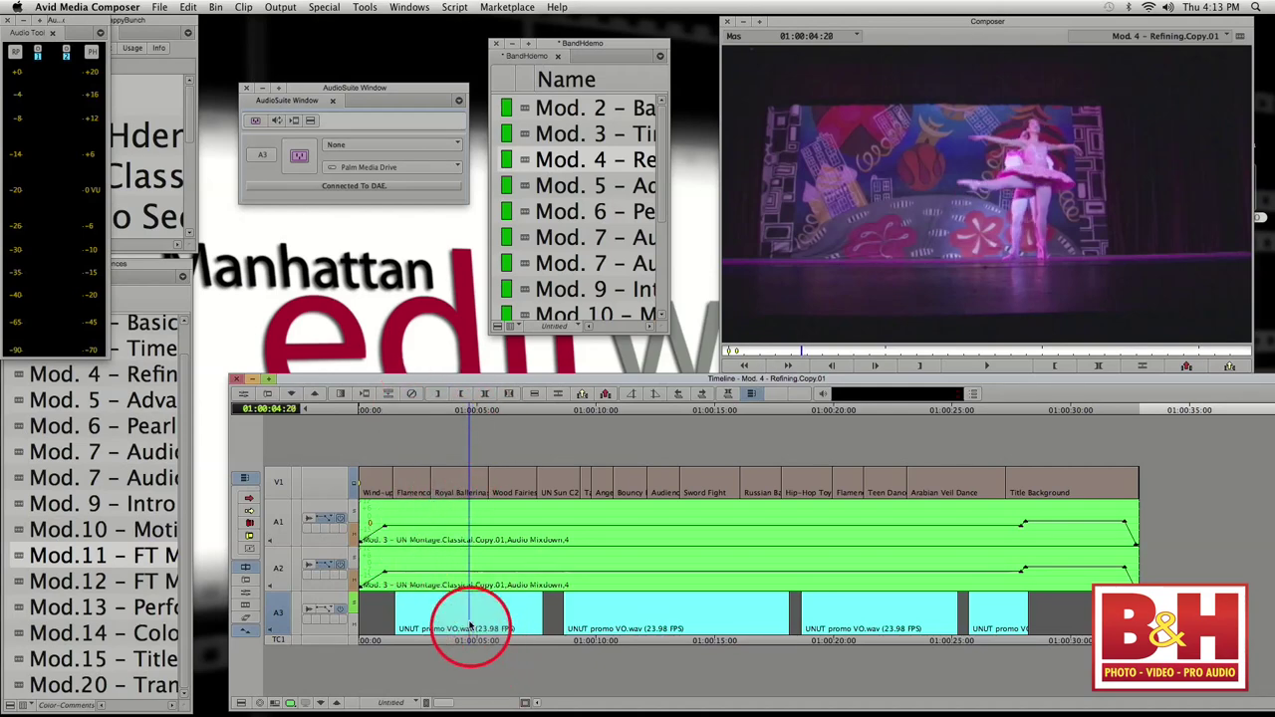
left_click(426, 638)
mouse_move(484, 697)
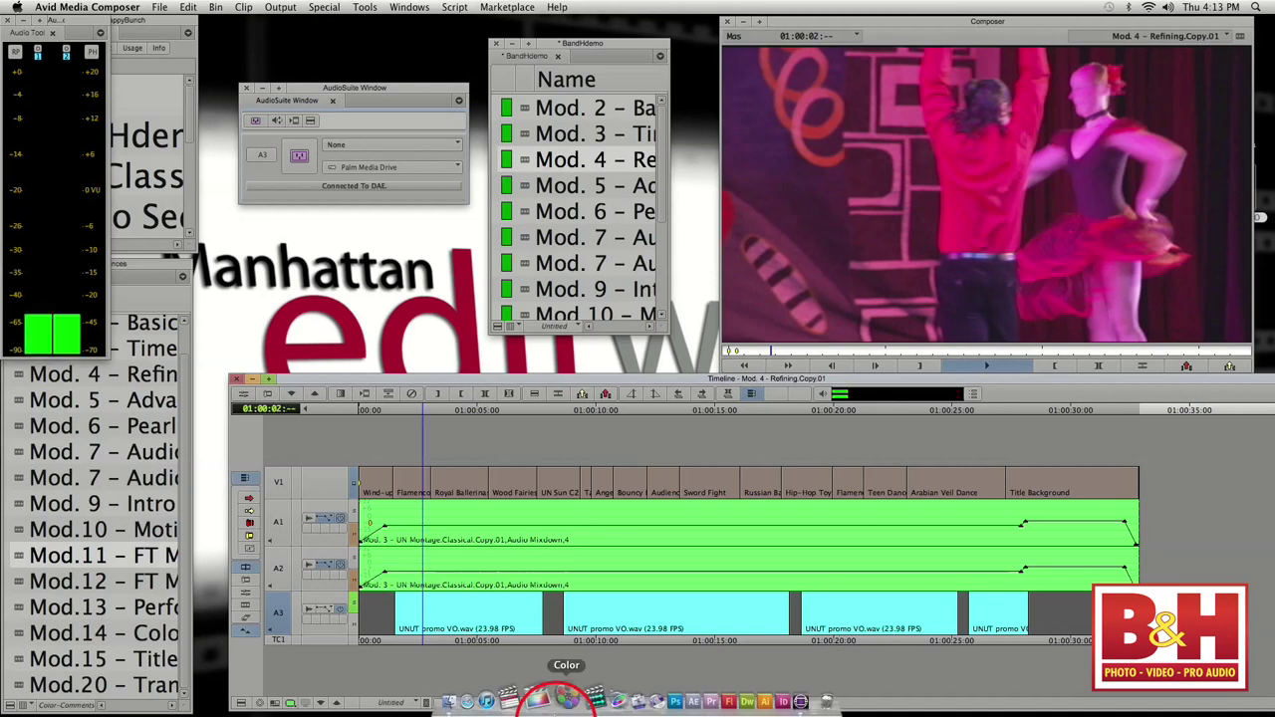
key("space")
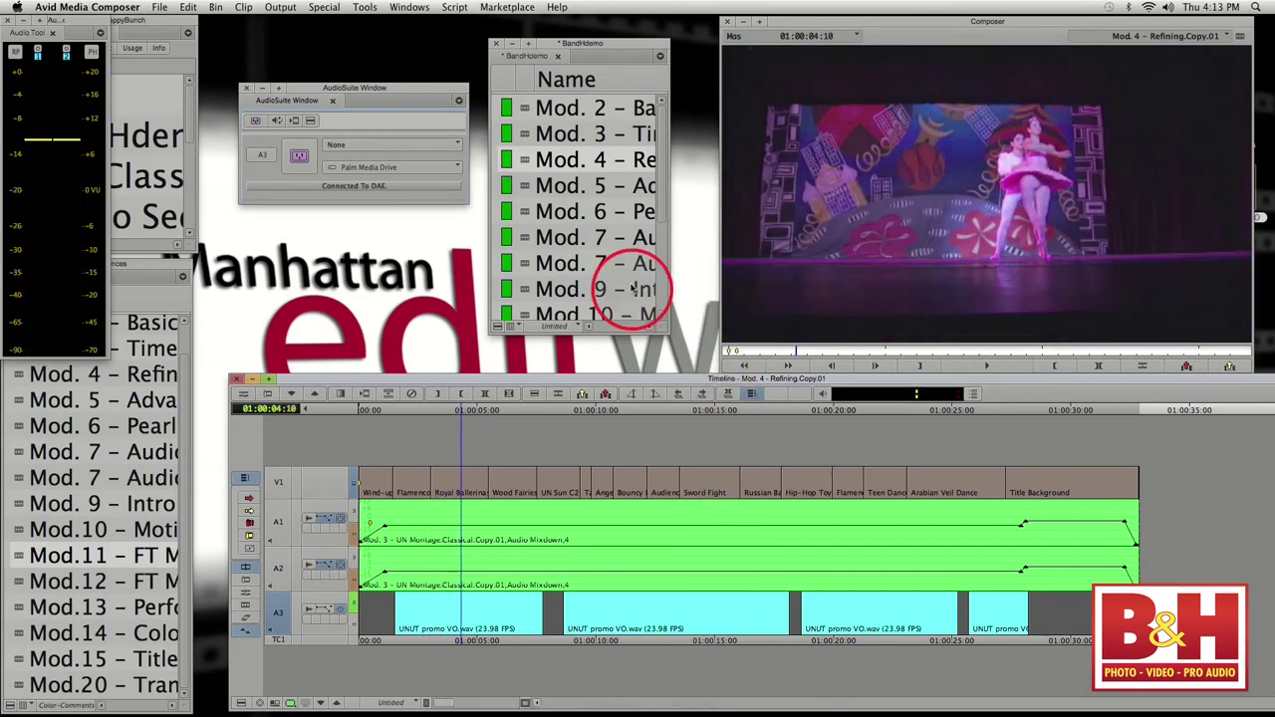
- Apply the Pitch Shift AudioSuite plug-in to the first A3 clip and move the AudioSuite window higher
left_click_drag(424, 90, 404, 74)
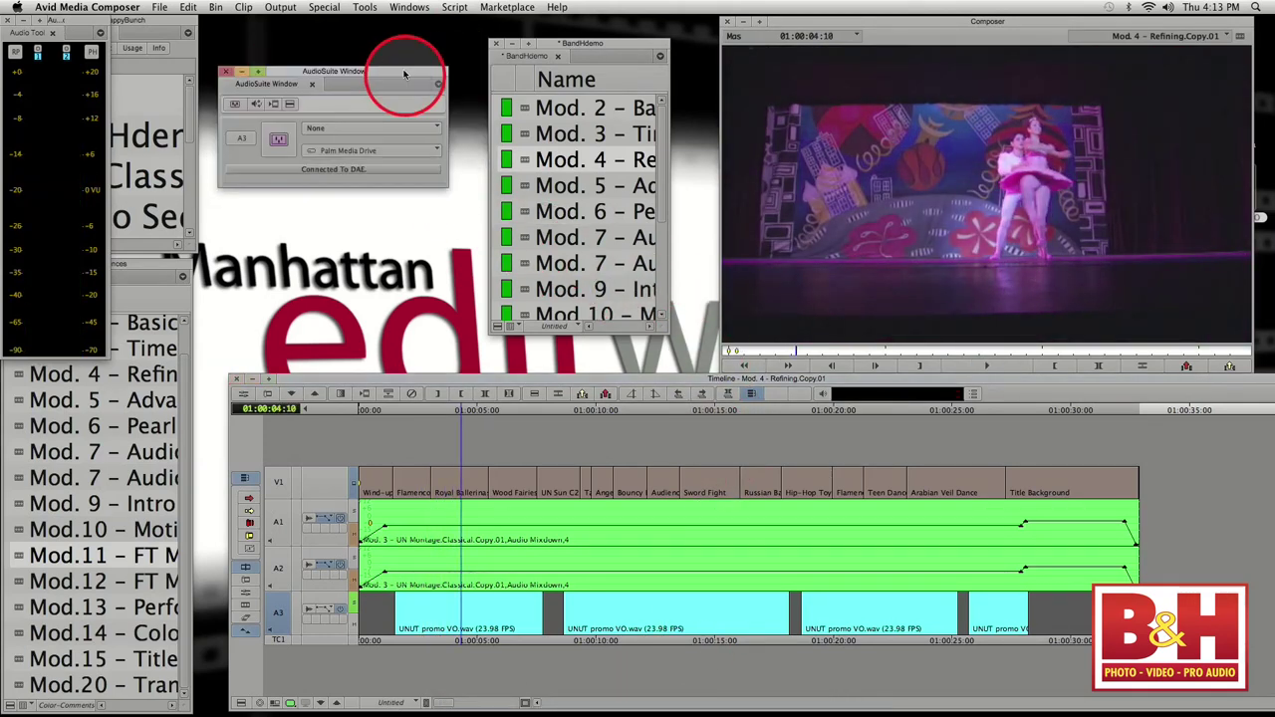
left_click(411, 129)
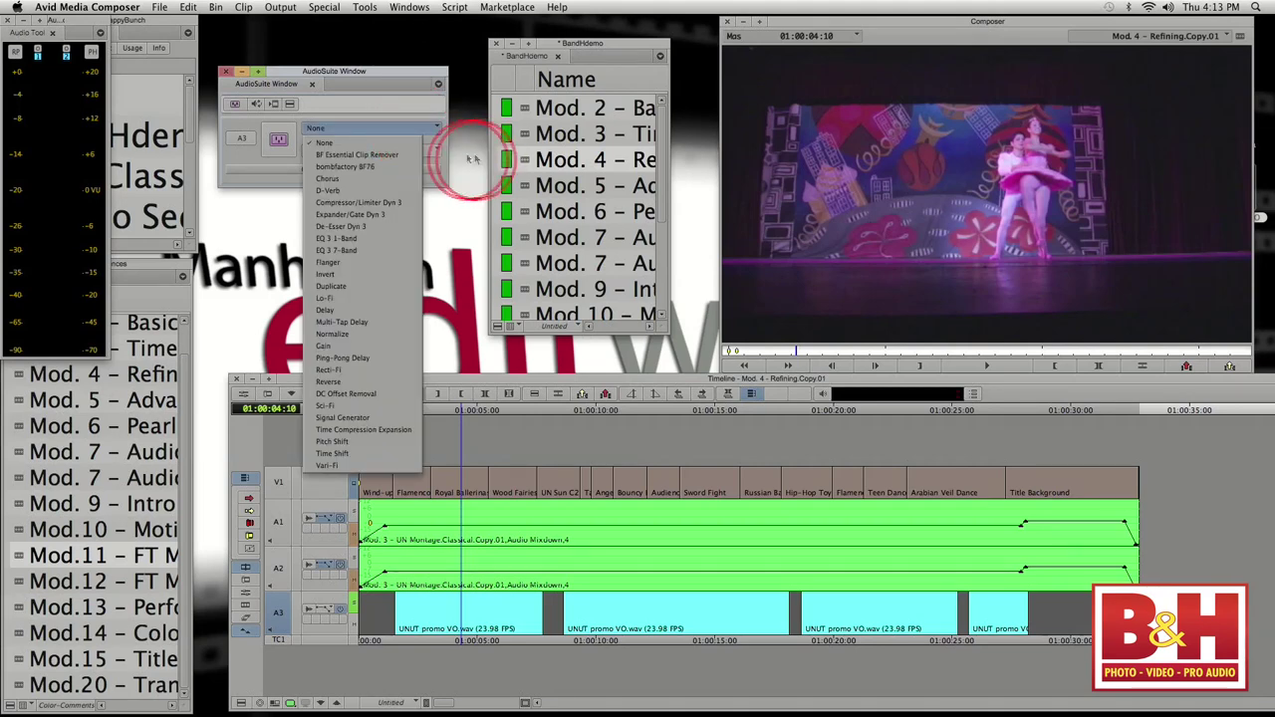
left_click(391, 444)
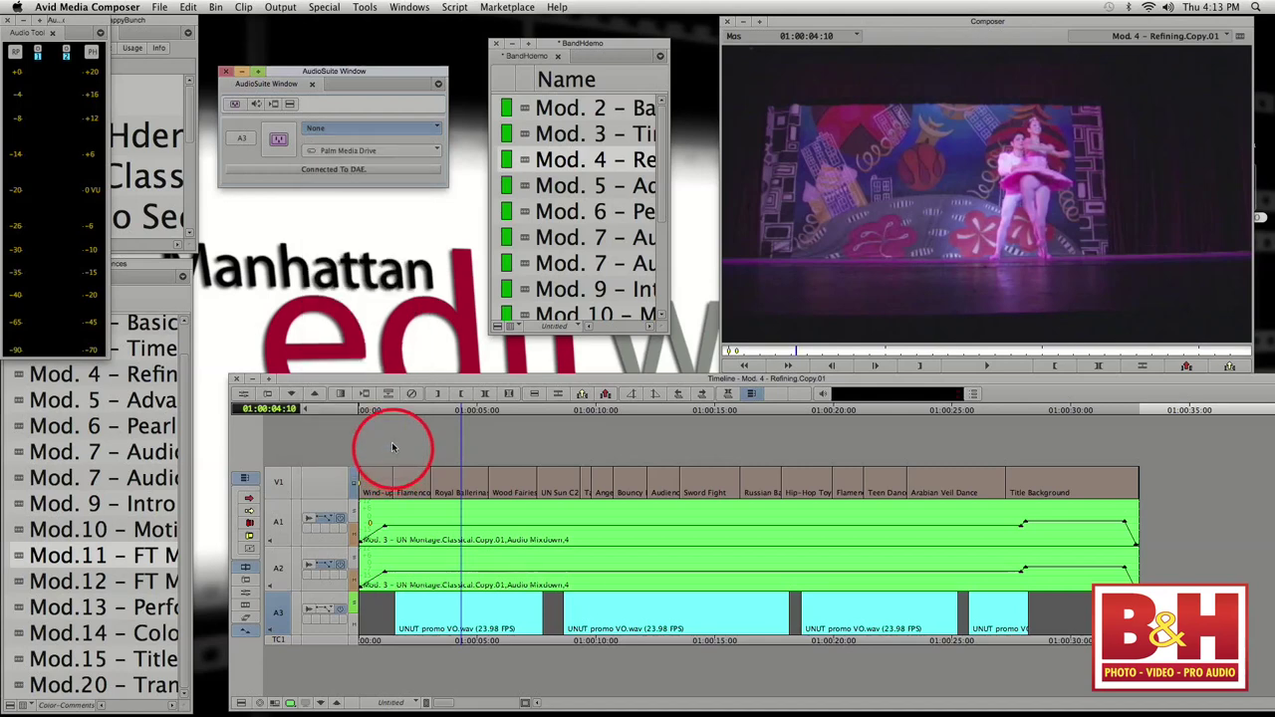
left_click_drag(403, 72, 412, 14)
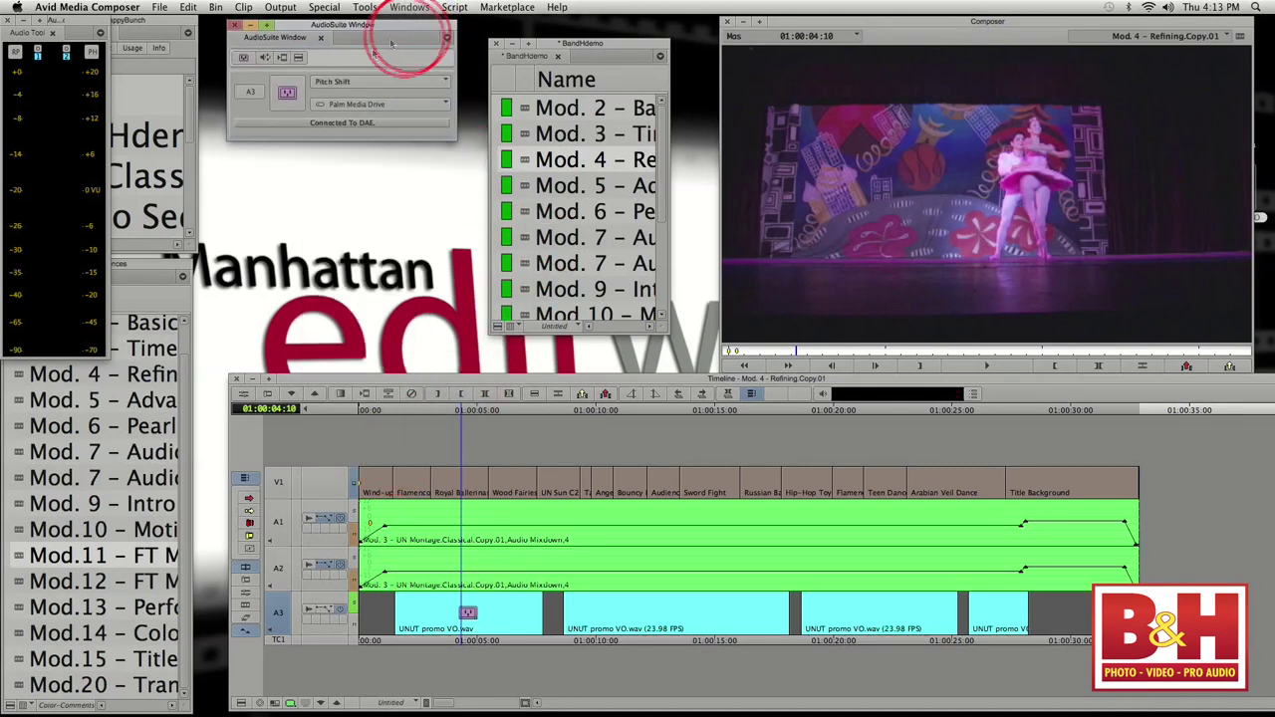
- Preview the A3 clip in Pitch Shift with the ratio lowered to about 0.590:1, and cancel the settings
left_click(285, 99)
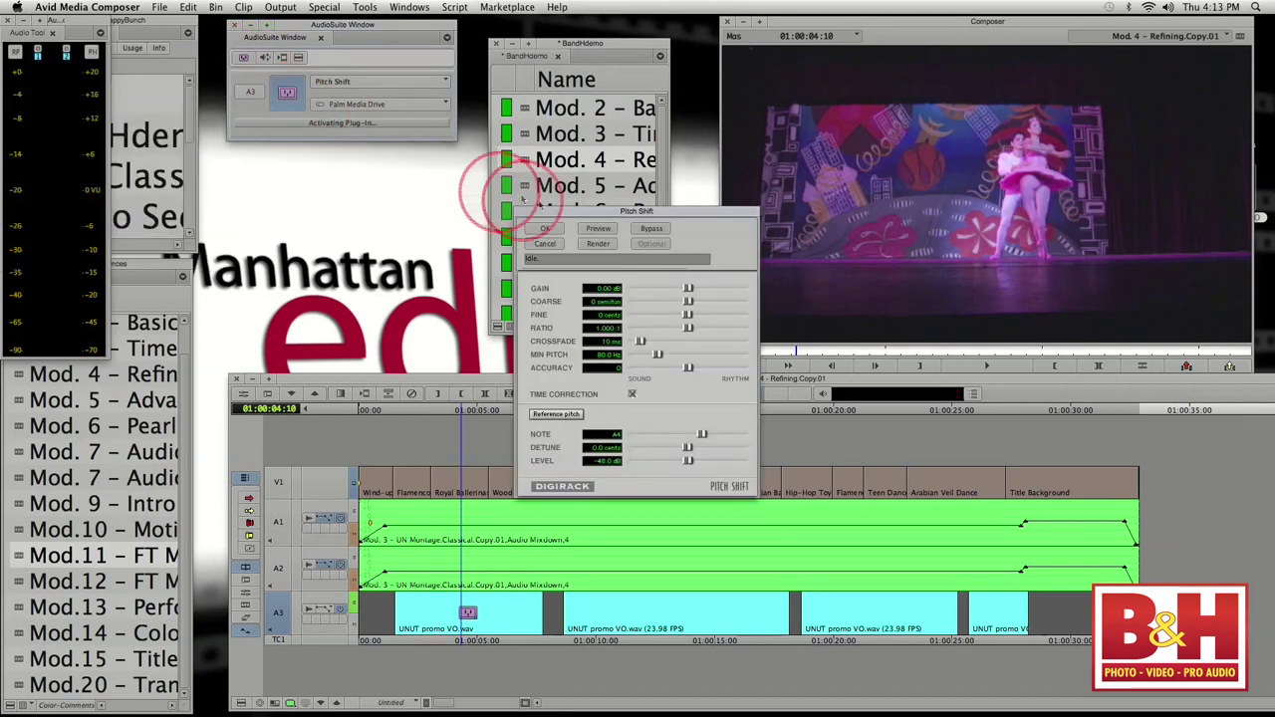
left_click_drag(581, 210, 255, 153)
left_click(287, 288)
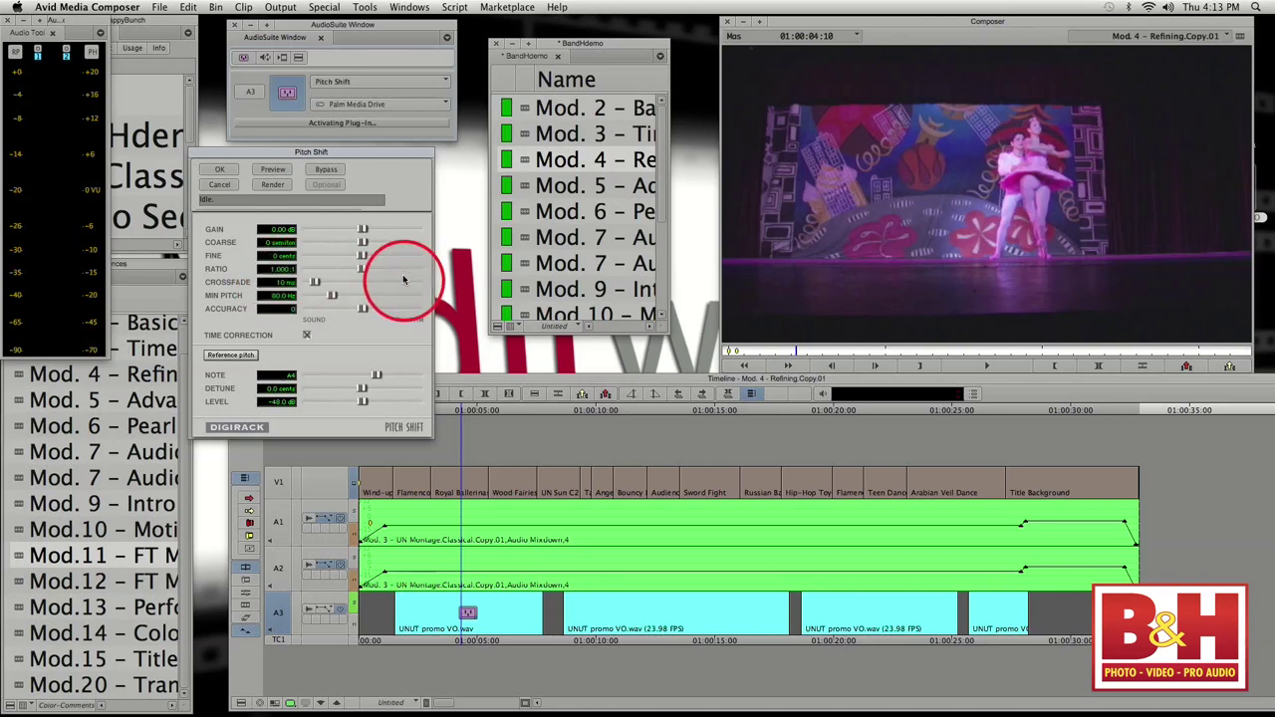
left_click_drag(365, 271, 345, 278)
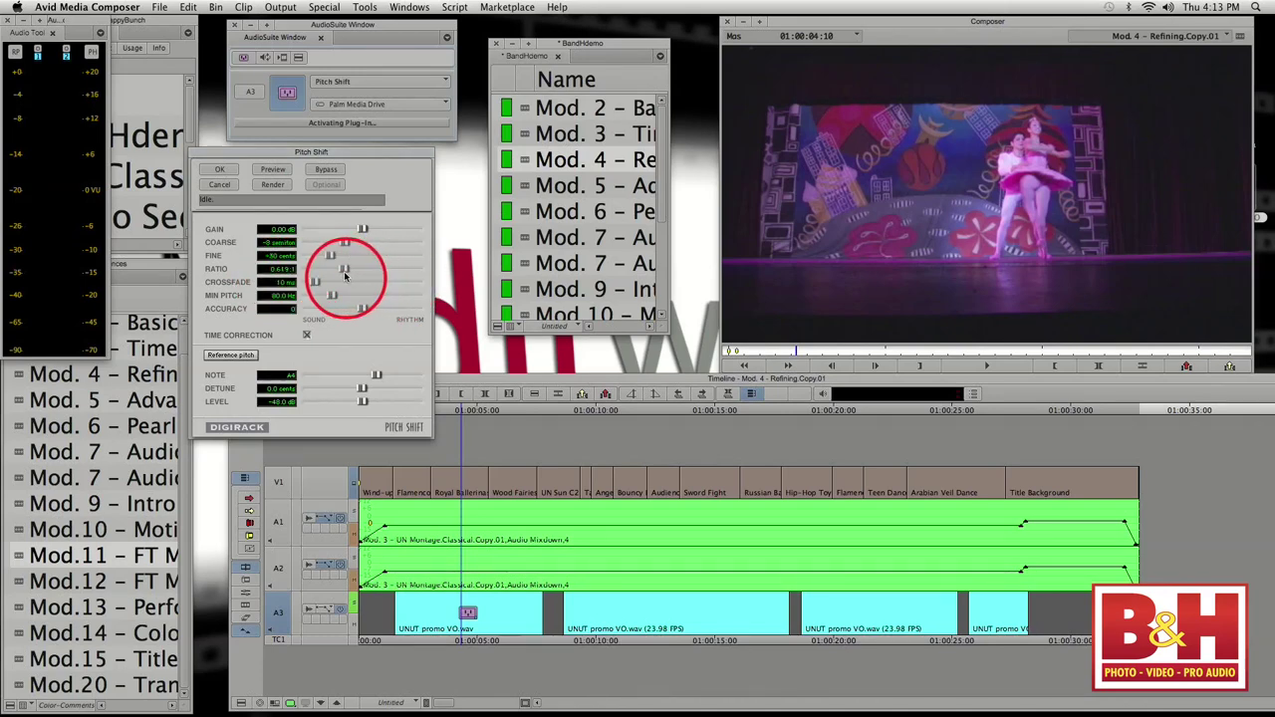
left_click(287, 166)
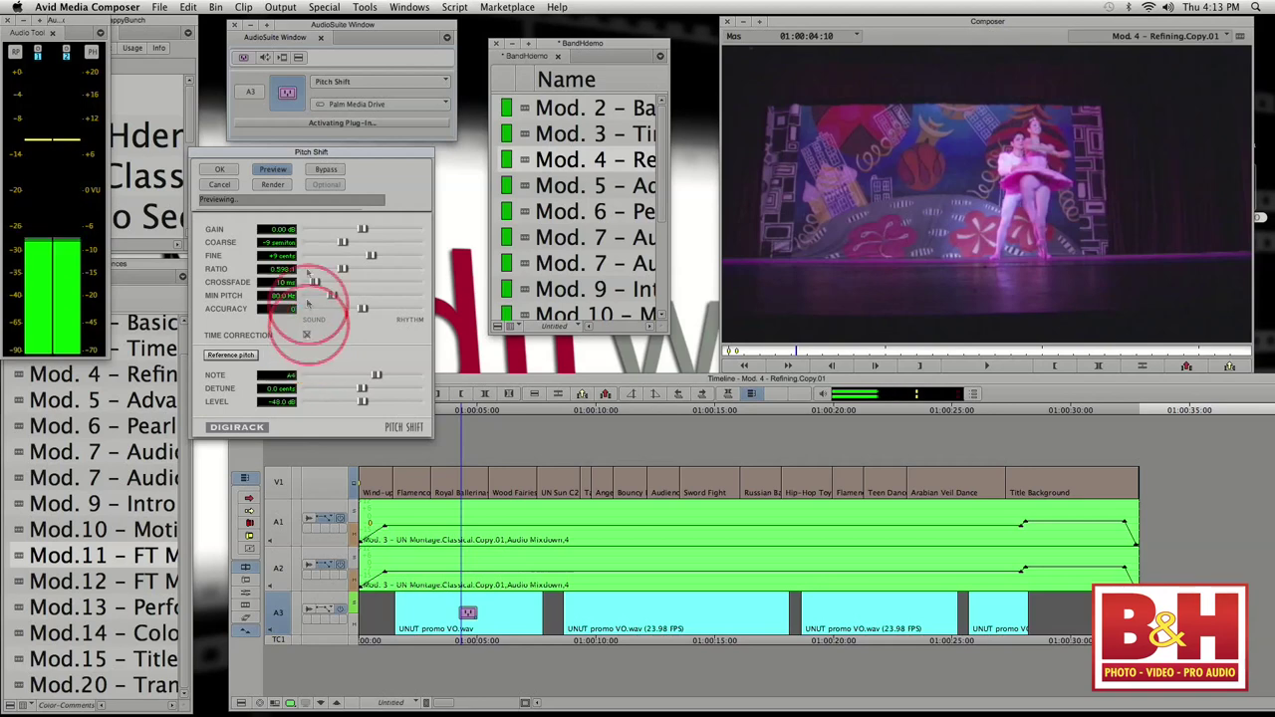
left_click(215, 184)
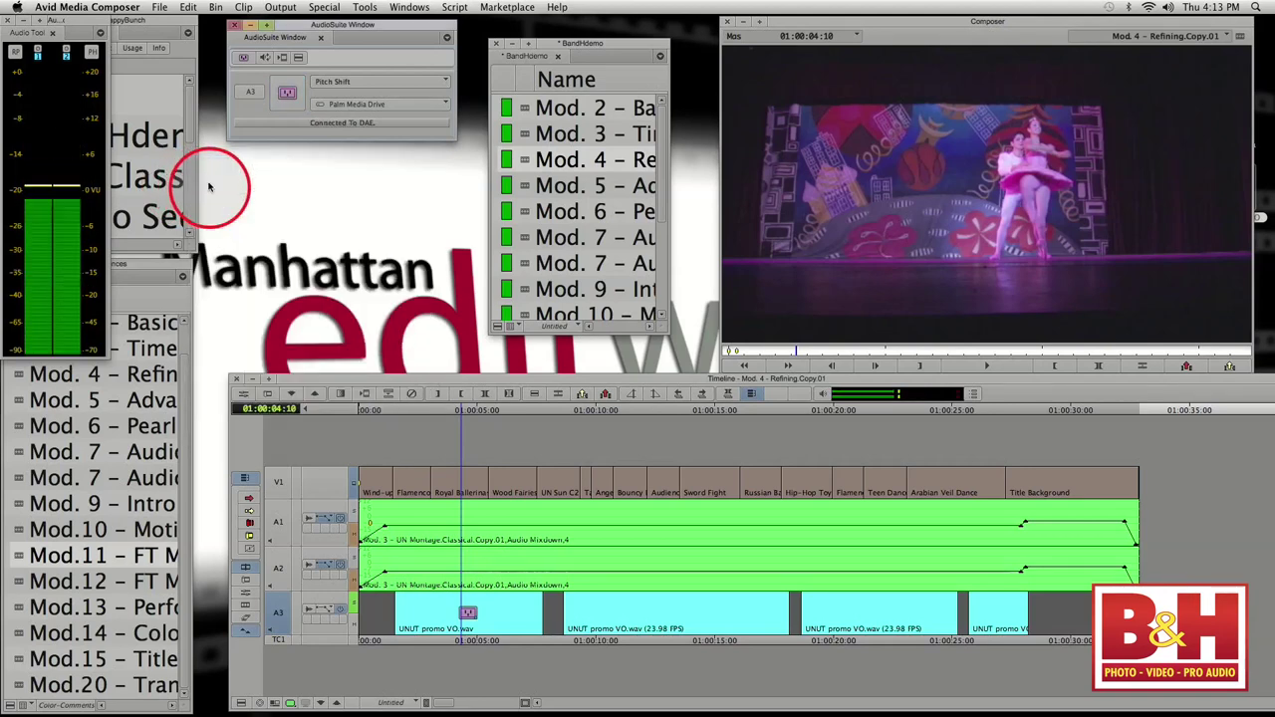
- Preview the clip at its unshifted pitch, raise the Pitch Shift ratio to 1.455:1 and accept the settings
left_click(287, 91)
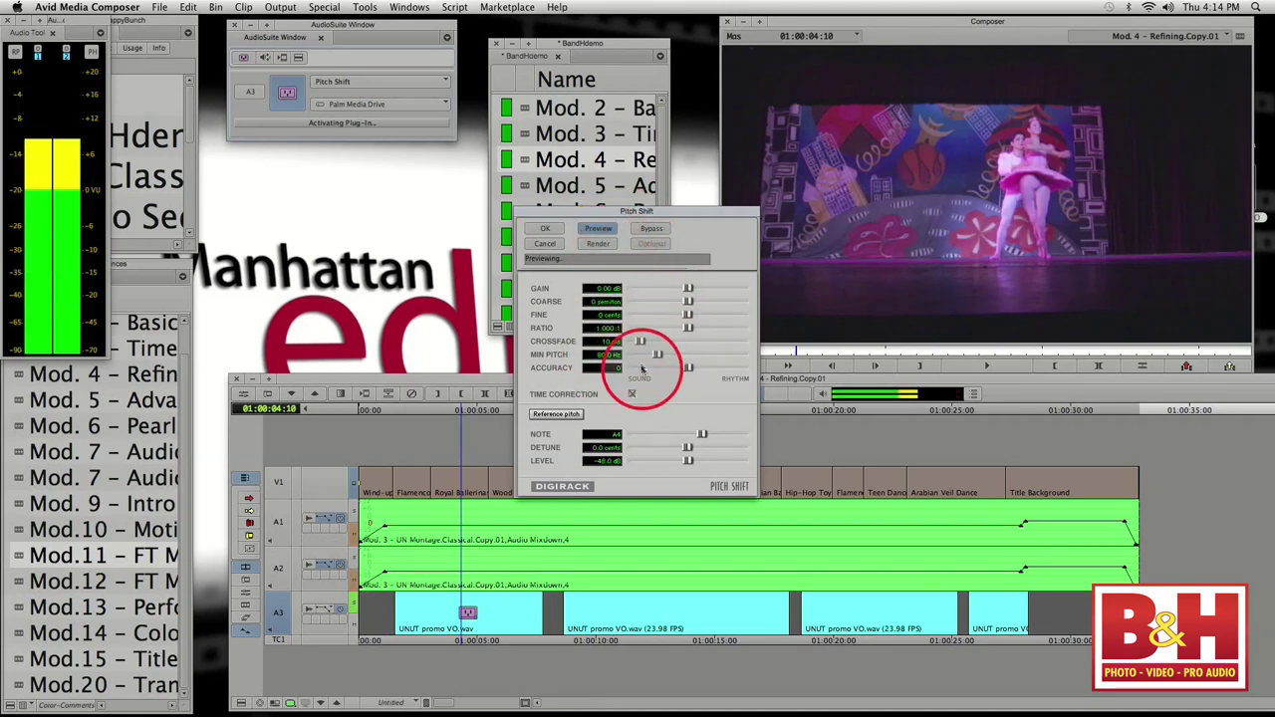
left_click(598, 229)
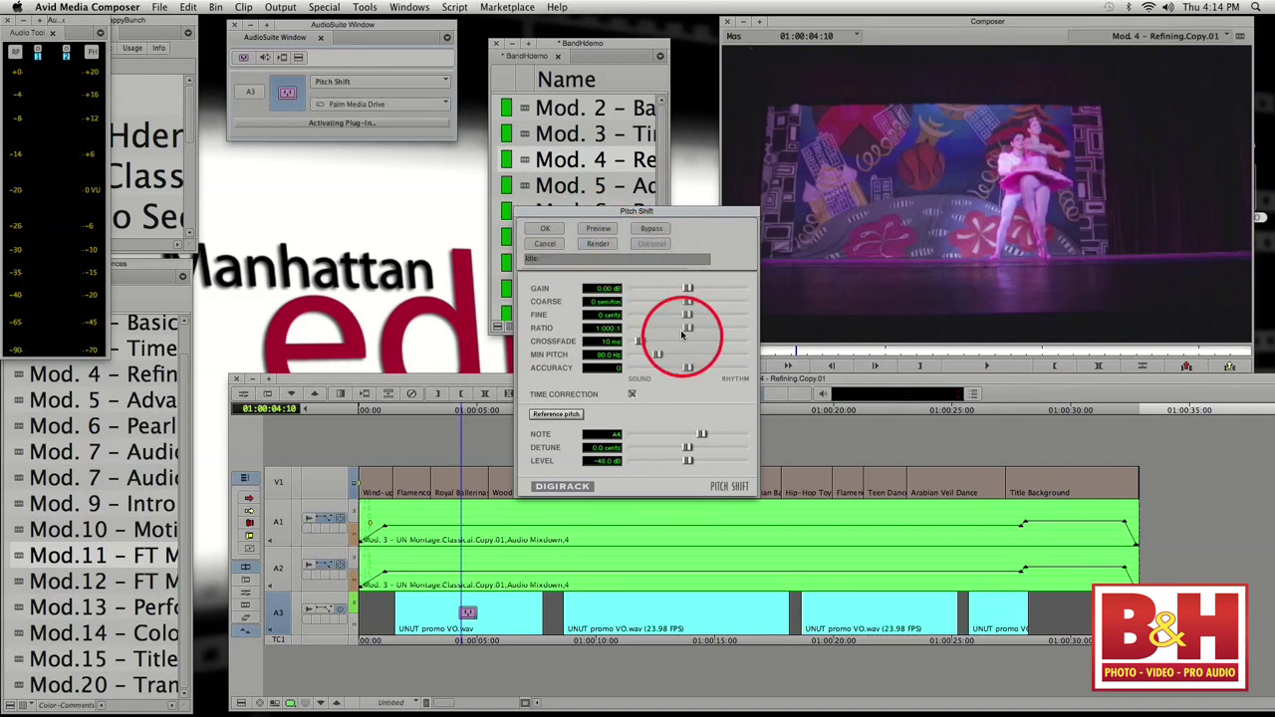
left_click_drag(687, 333, 701, 334)
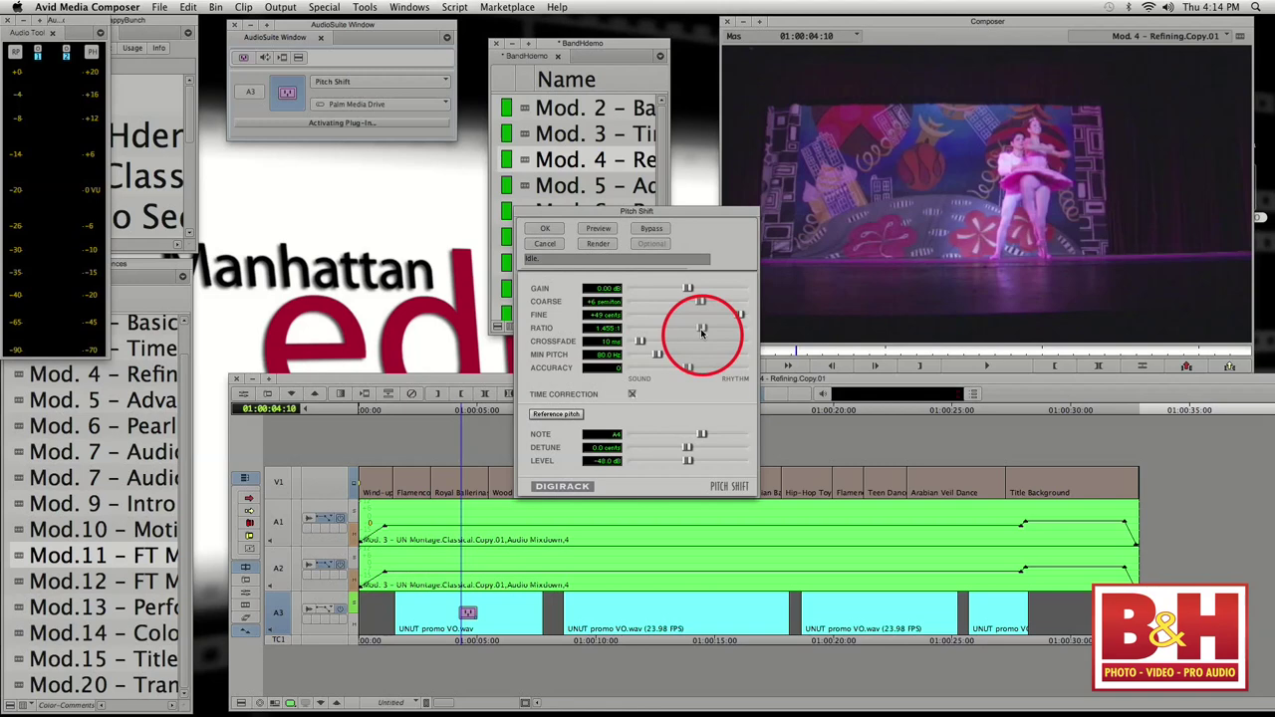
left_click(545, 228)
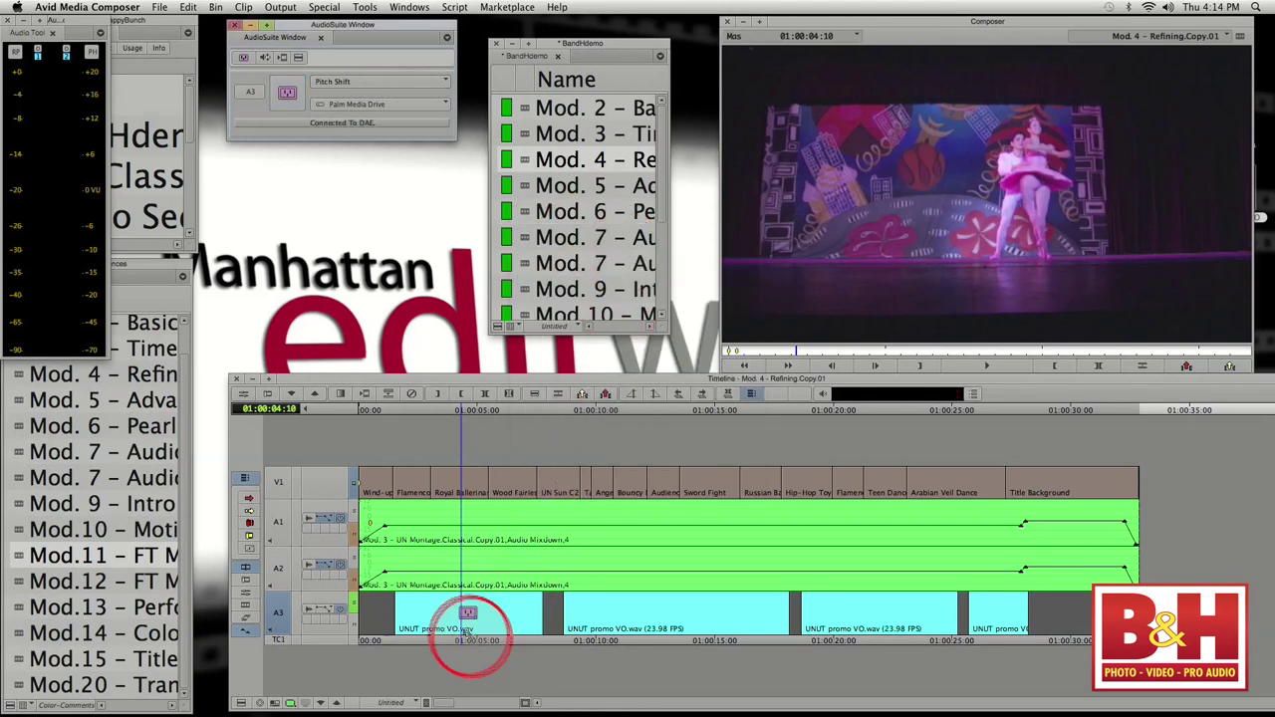
- Play the start of the pitch-shifted A3 clip, and reopen and accept its Pitch Shift settings
left_click(404, 619)
key("space")
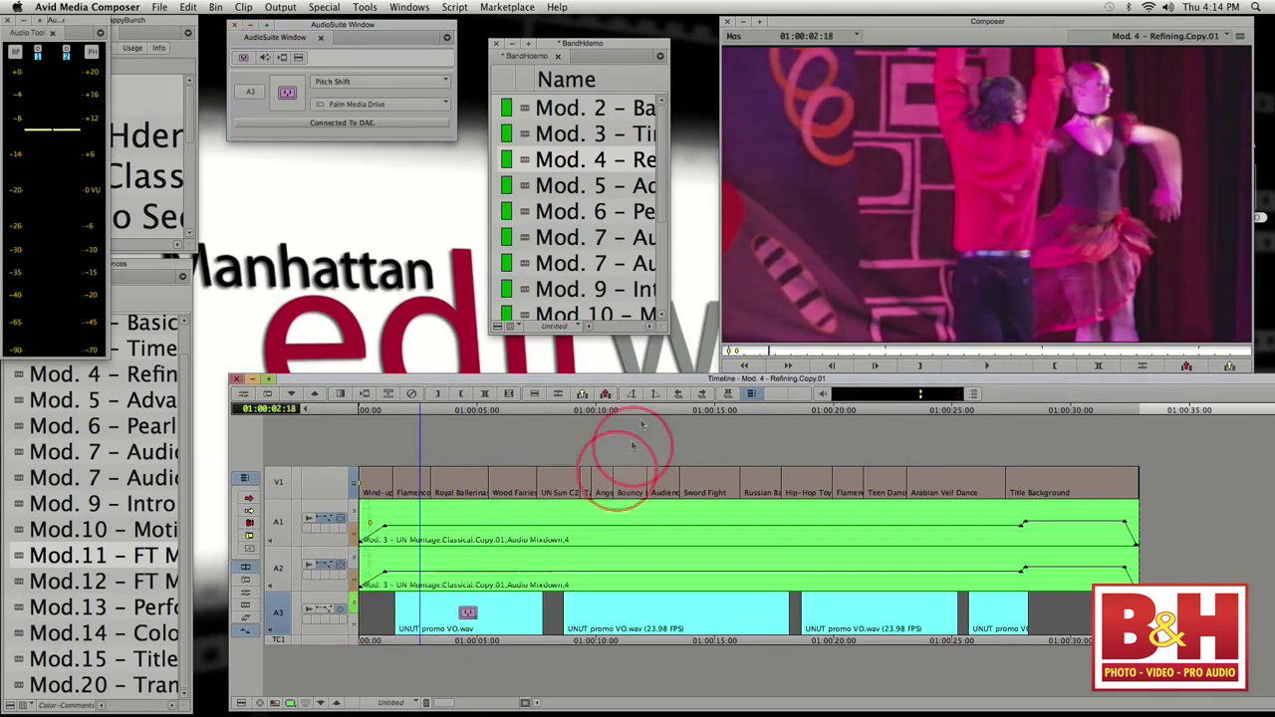
left_click(285, 93)
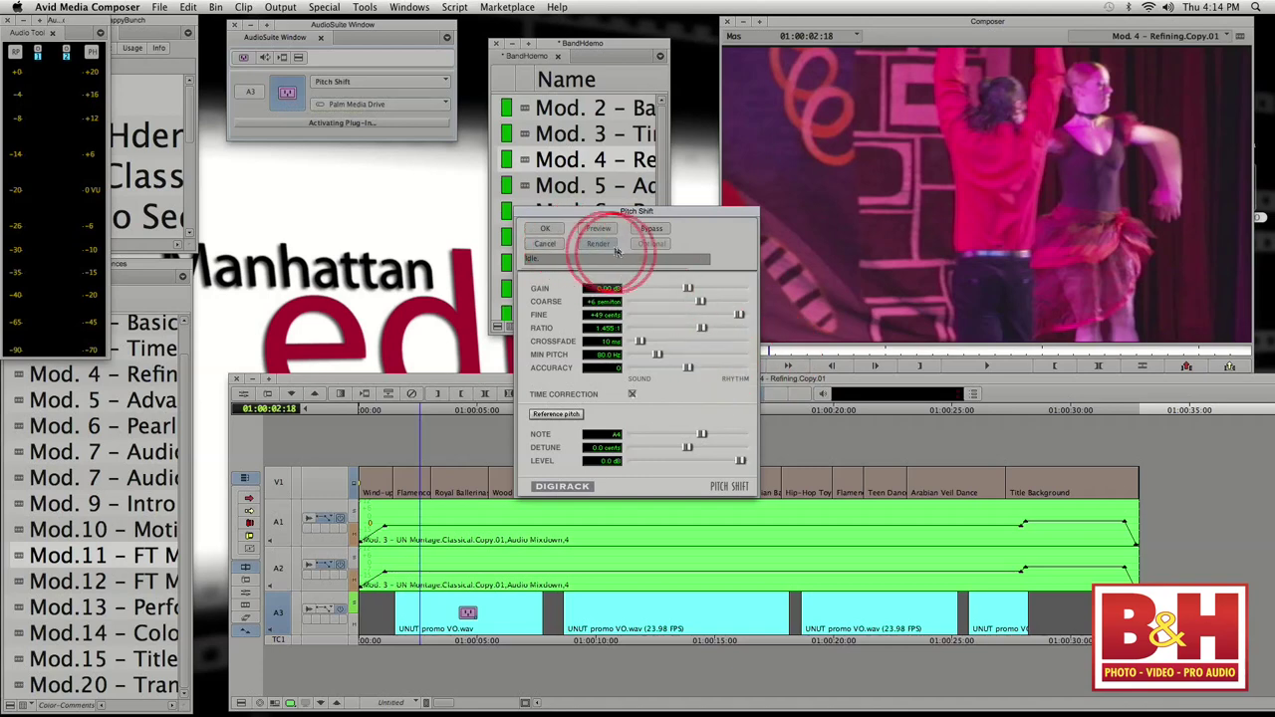
left_click(558, 232)
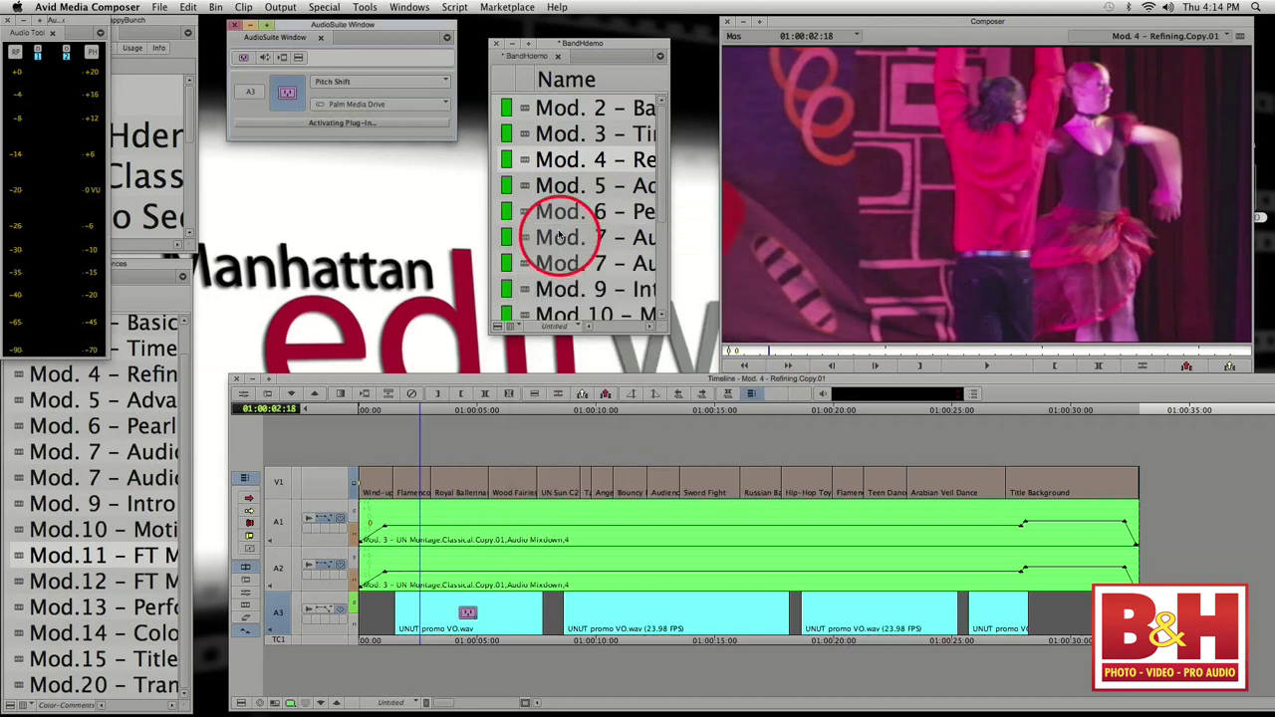
- Open the EQ 3 7-Band settings for the A1 and A2 clips, raise the low band to about 5.9 dB and cut the mid band
key("space")
mouse_move(498, 702)
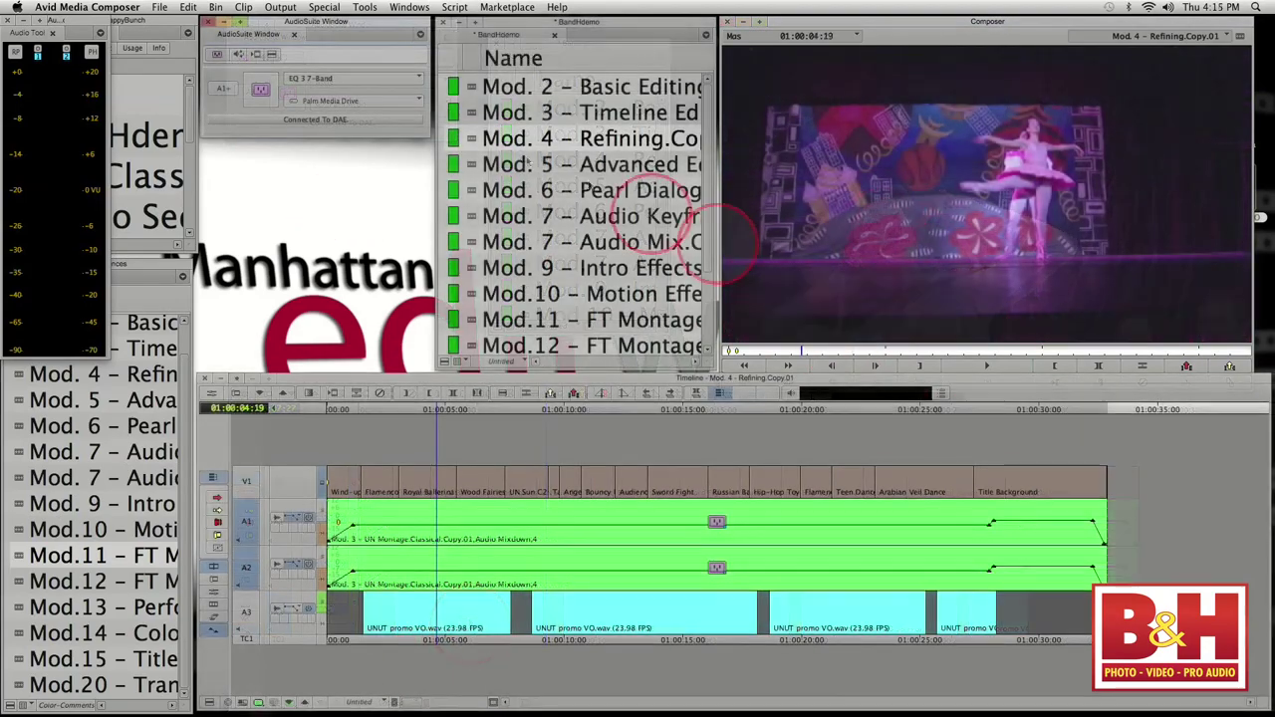
left_click(263, 95)
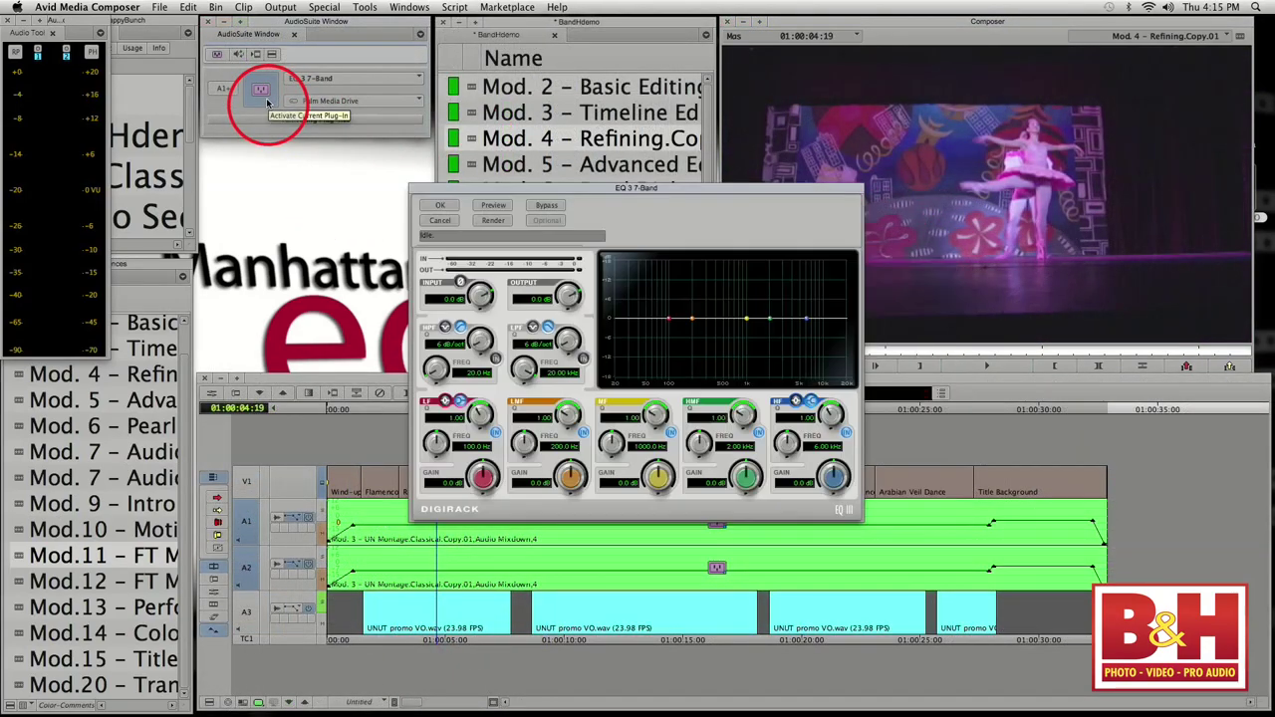
left_click_drag(763, 191, 608, 190)
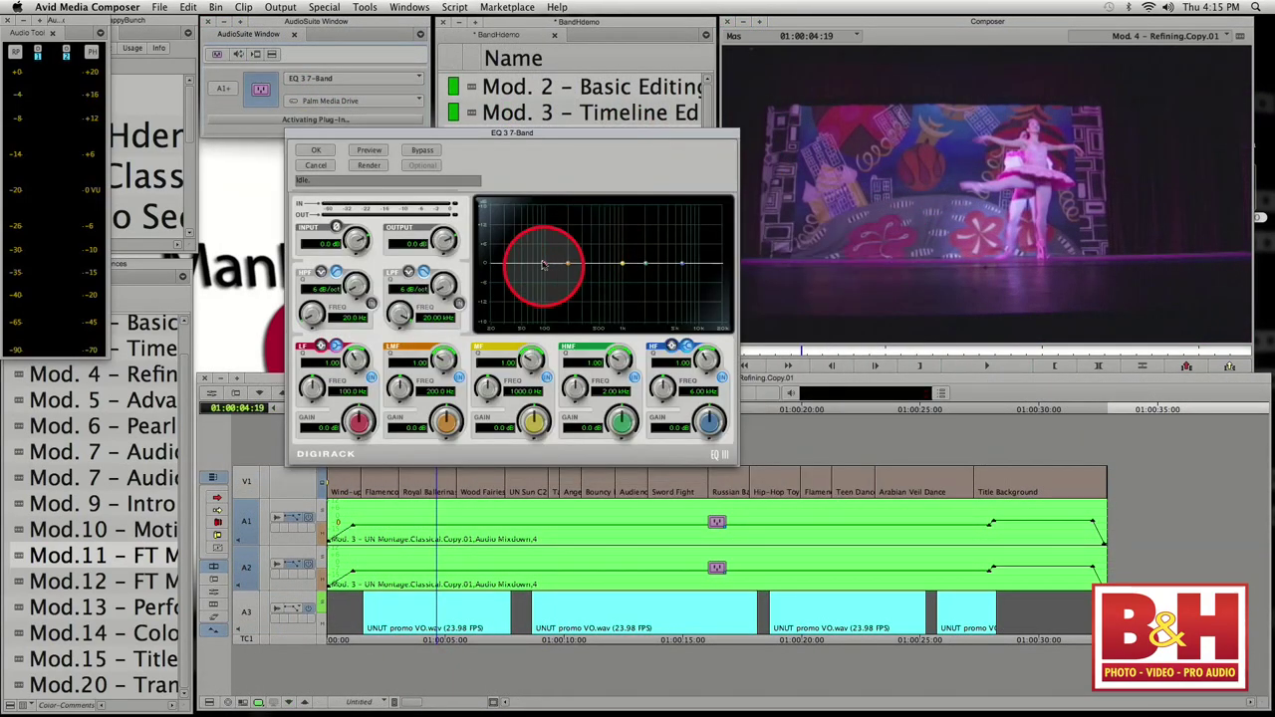
left_click_drag(544, 263, 544, 243)
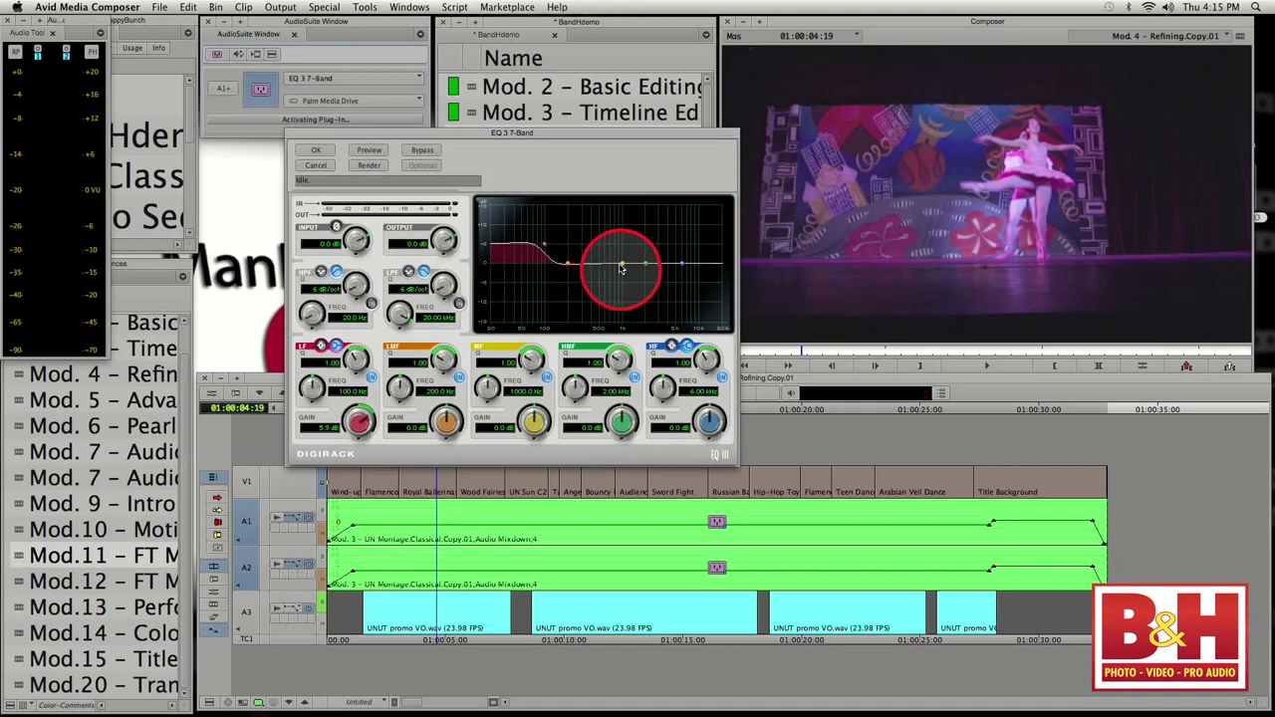
left_click_drag(621, 264, 621, 291)
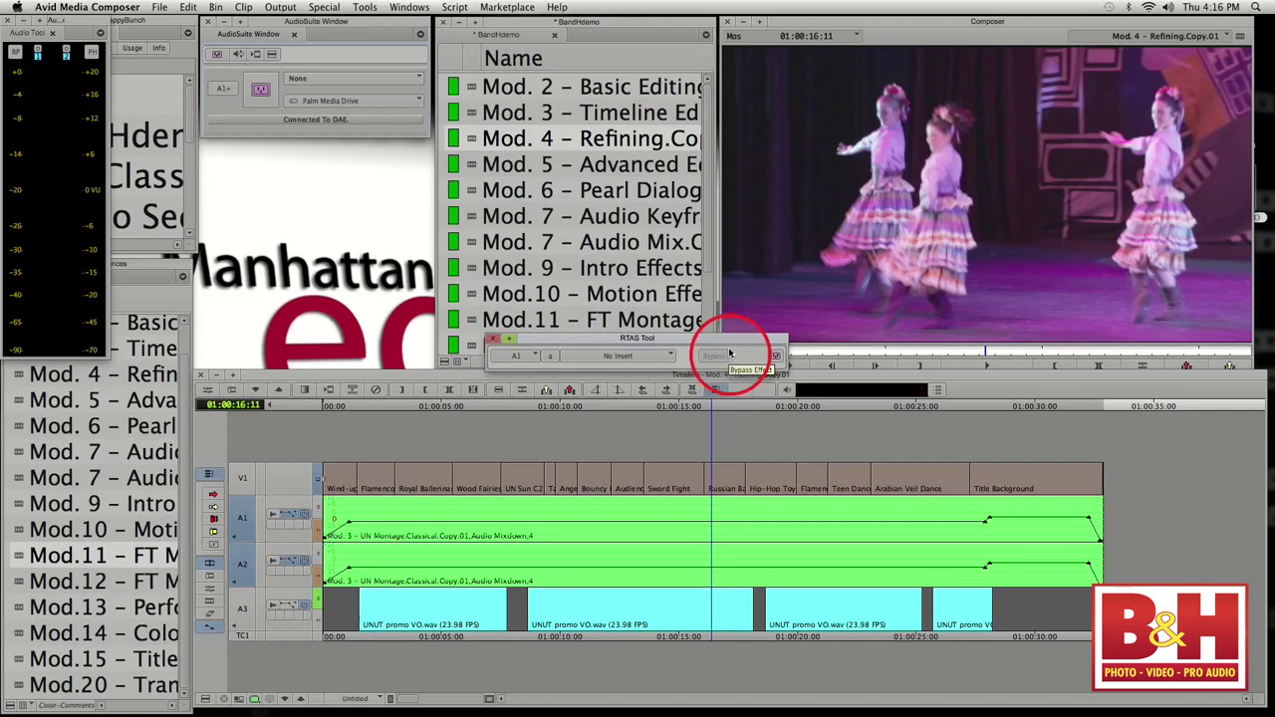
- Move the RTAS Tool above the timeline and add the mono AIR Dynamic Delay to insert a of track A1
left_click_drag(722, 339, 671, 267)
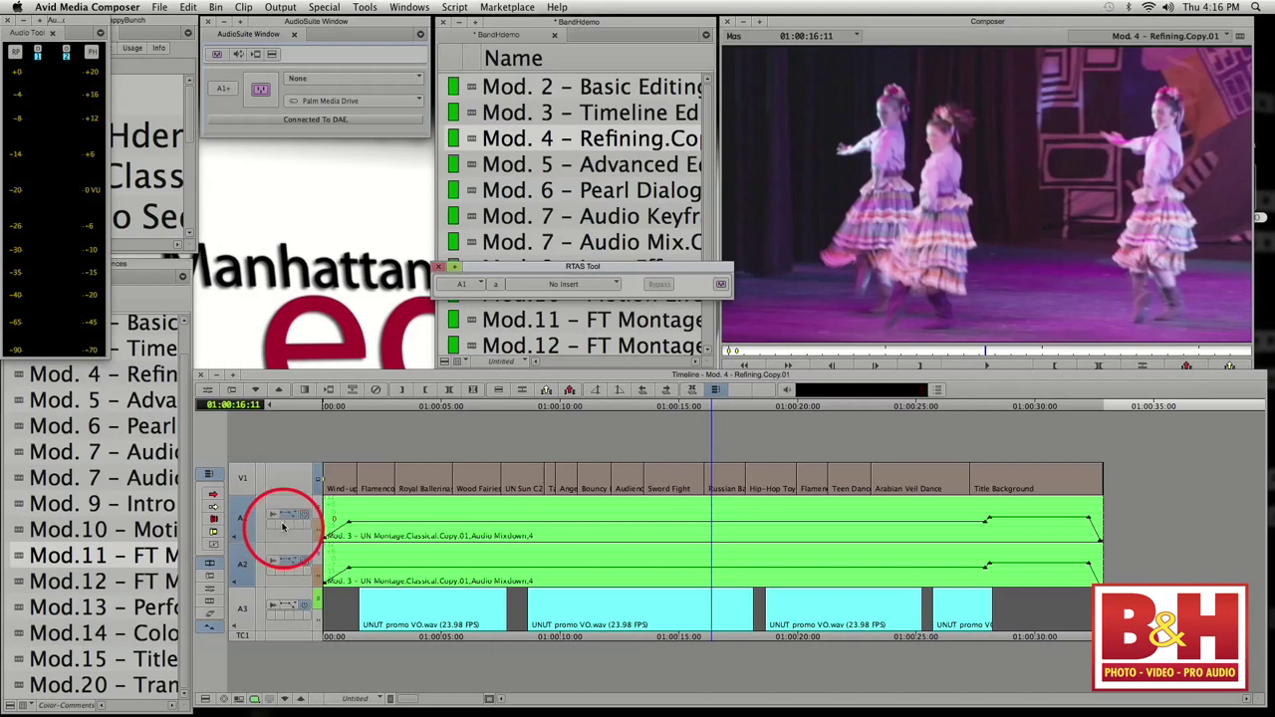
left_click(615, 288)
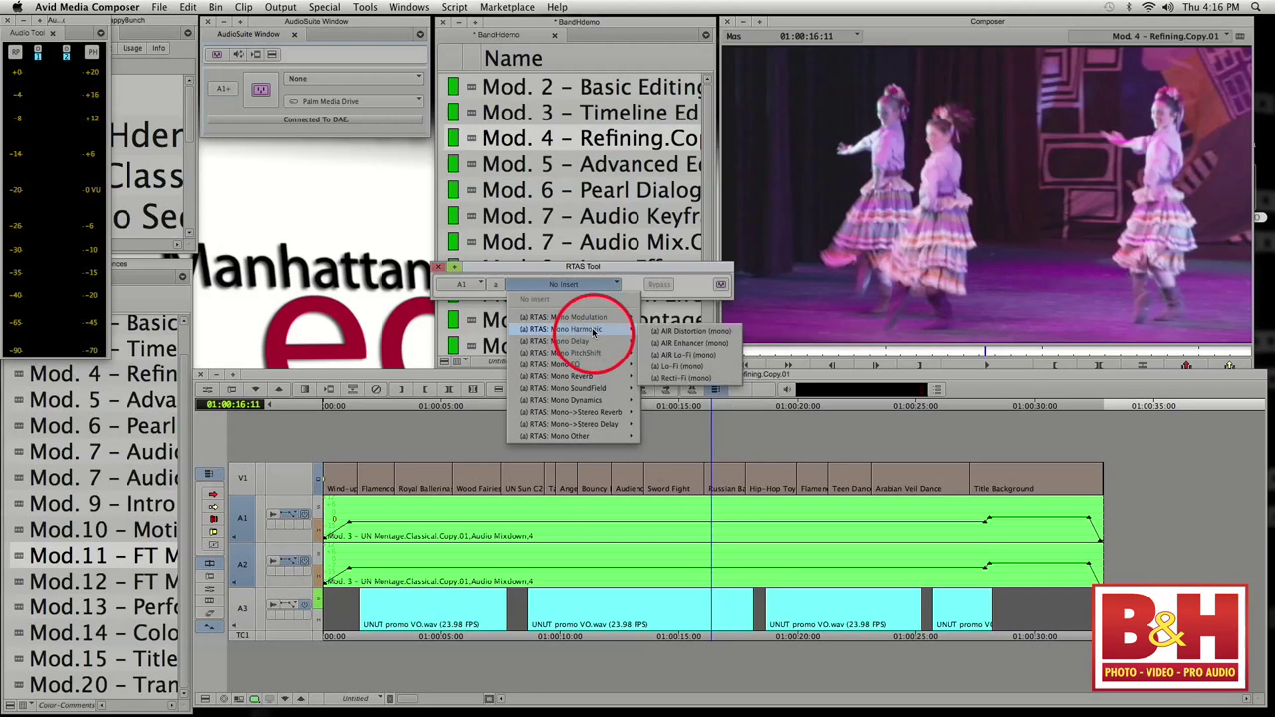
left_click(669, 344)
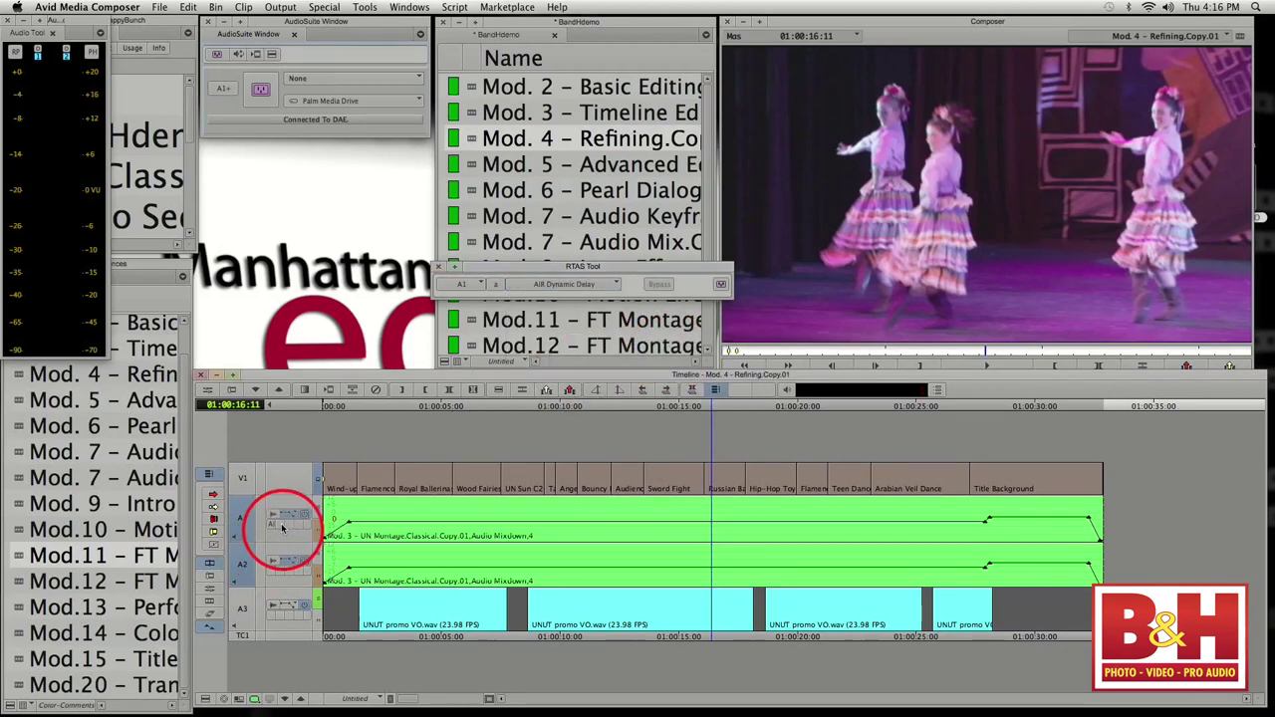
- Add the mono-to-stereo reverb D-Verb (stereo) to insert b of track A1 in the RTAS Tool
left_click(498, 287)
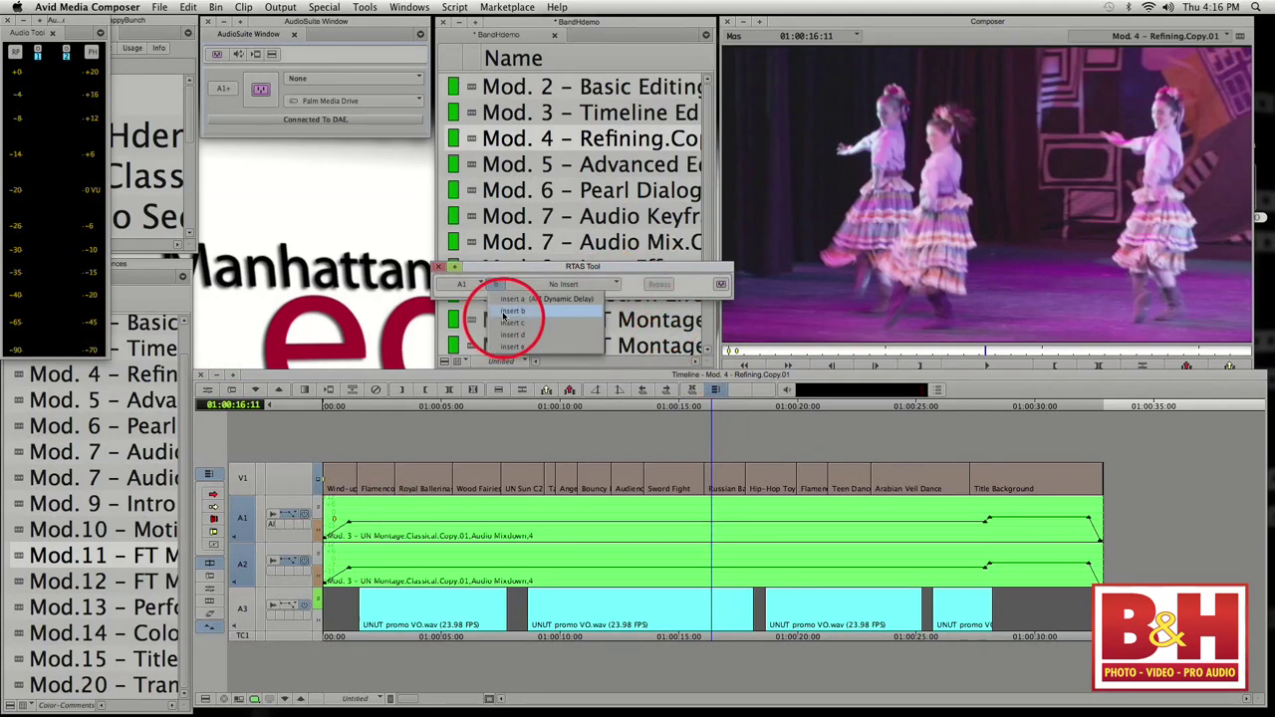
left_click(498, 310)
left_click(610, 288)
mouse_move(599, 366)
key("F9")
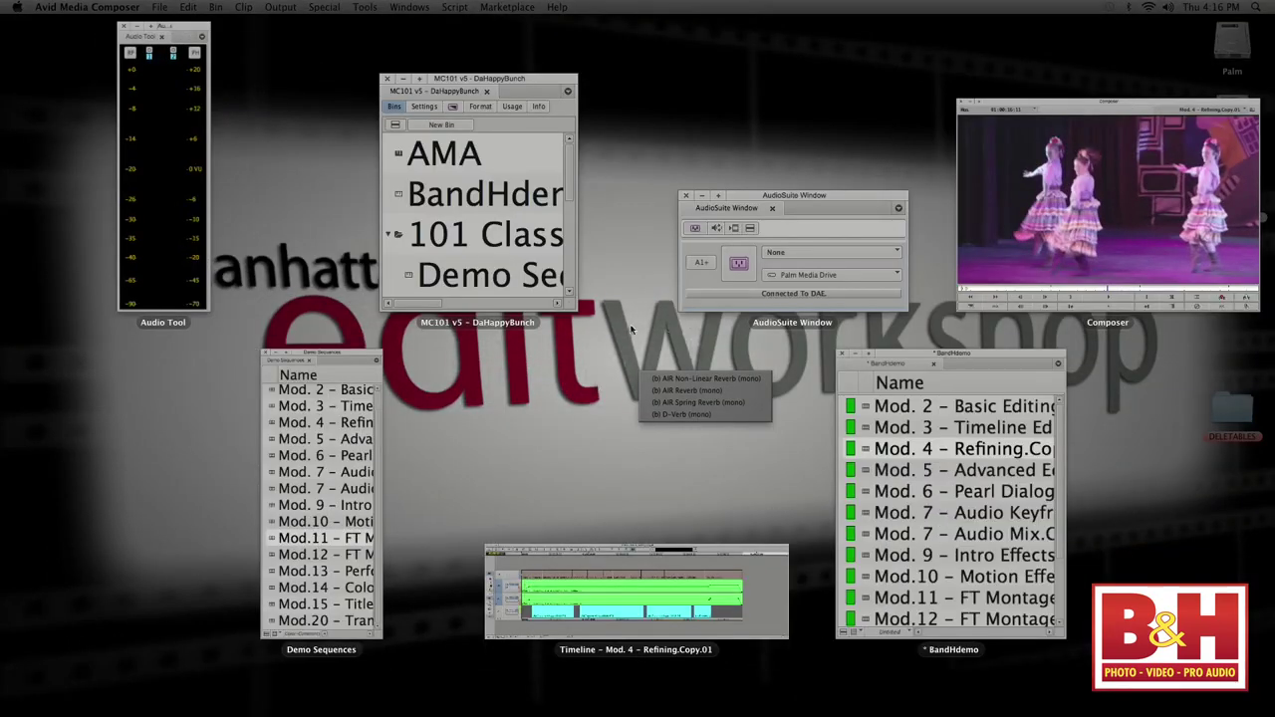
key("F9")
mouse_move(596, 424)
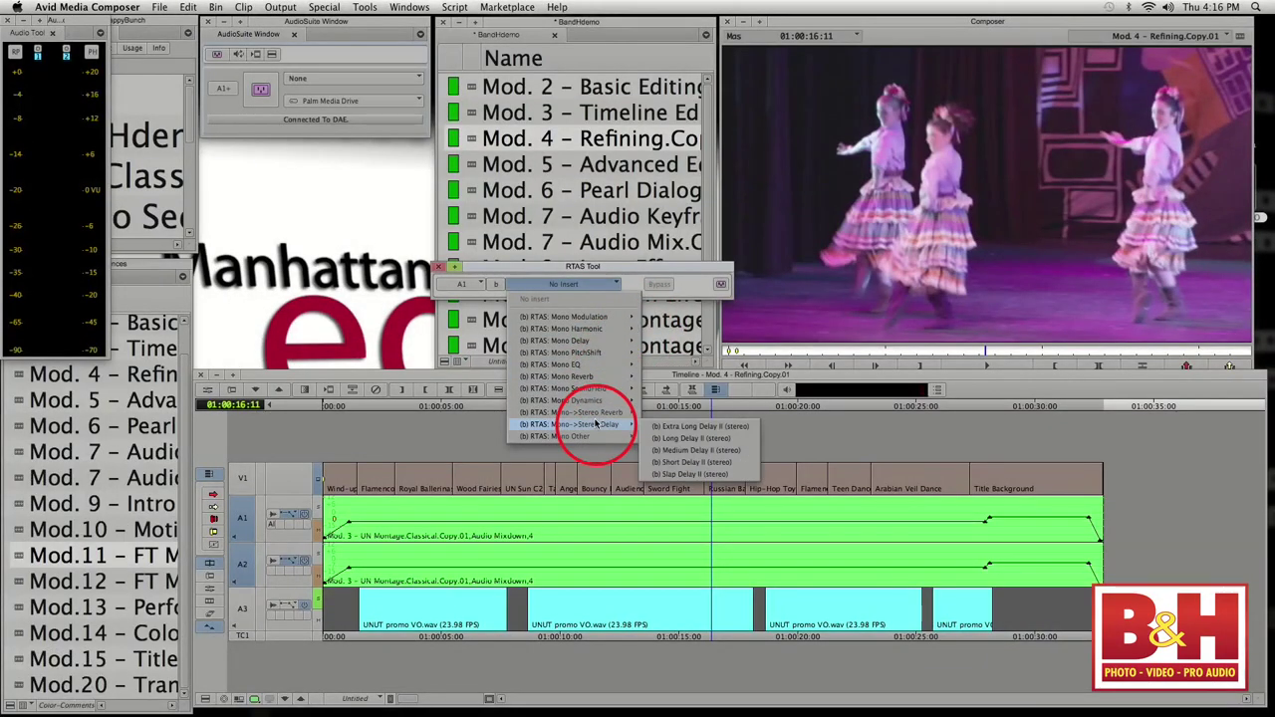
mouse_move(597, 342)
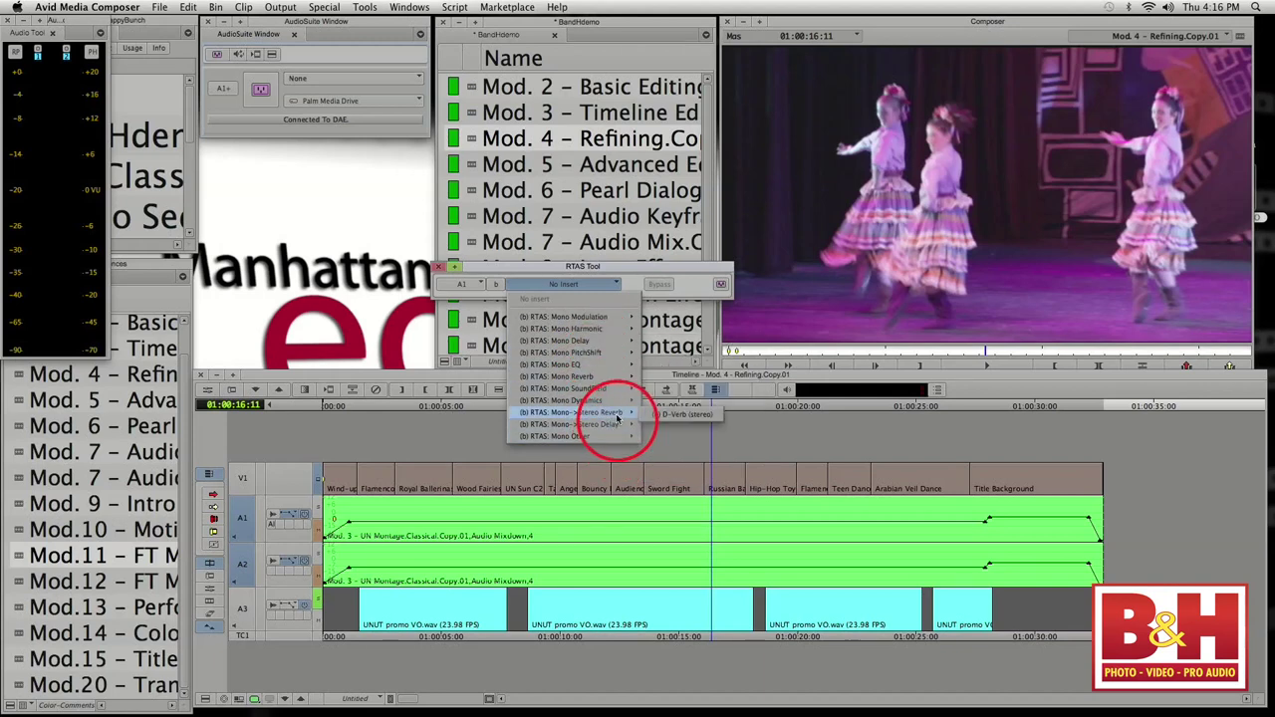
left_click(678, 413)
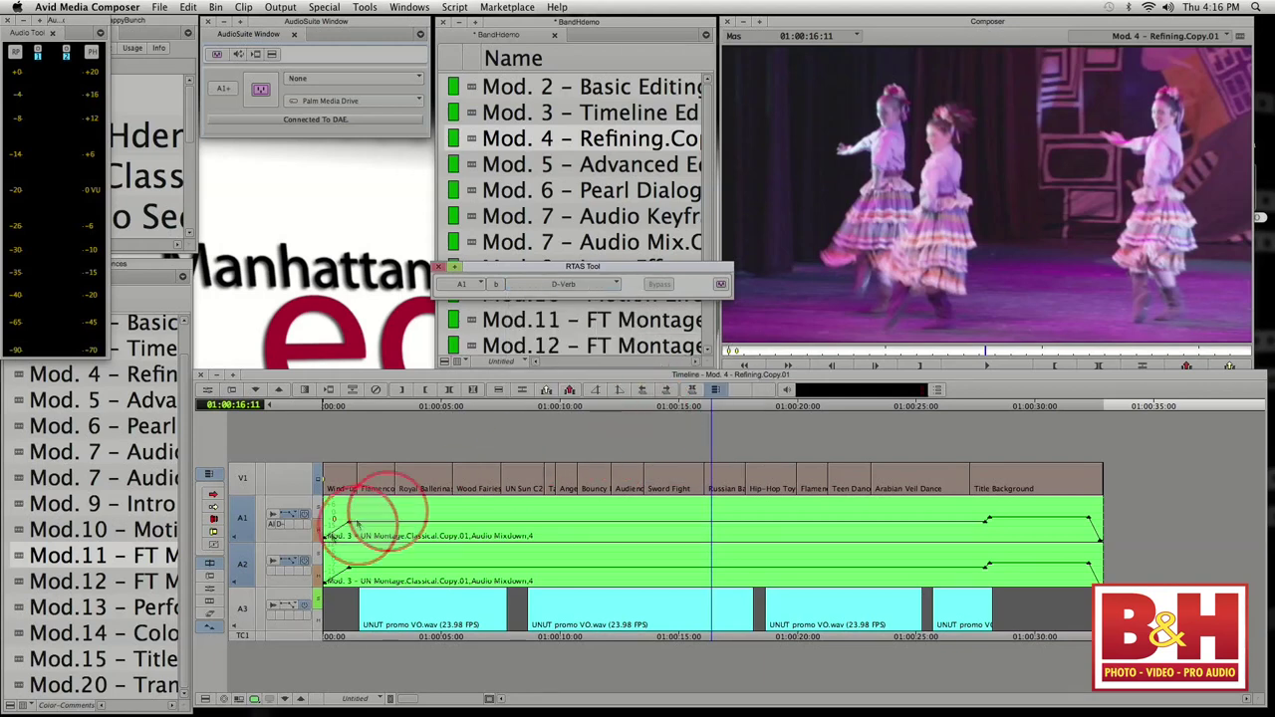
- Open the D-Verb settings from track A1's insert in the timeline, view its parameters and close the RTAS Tool
left_click(272, 527)
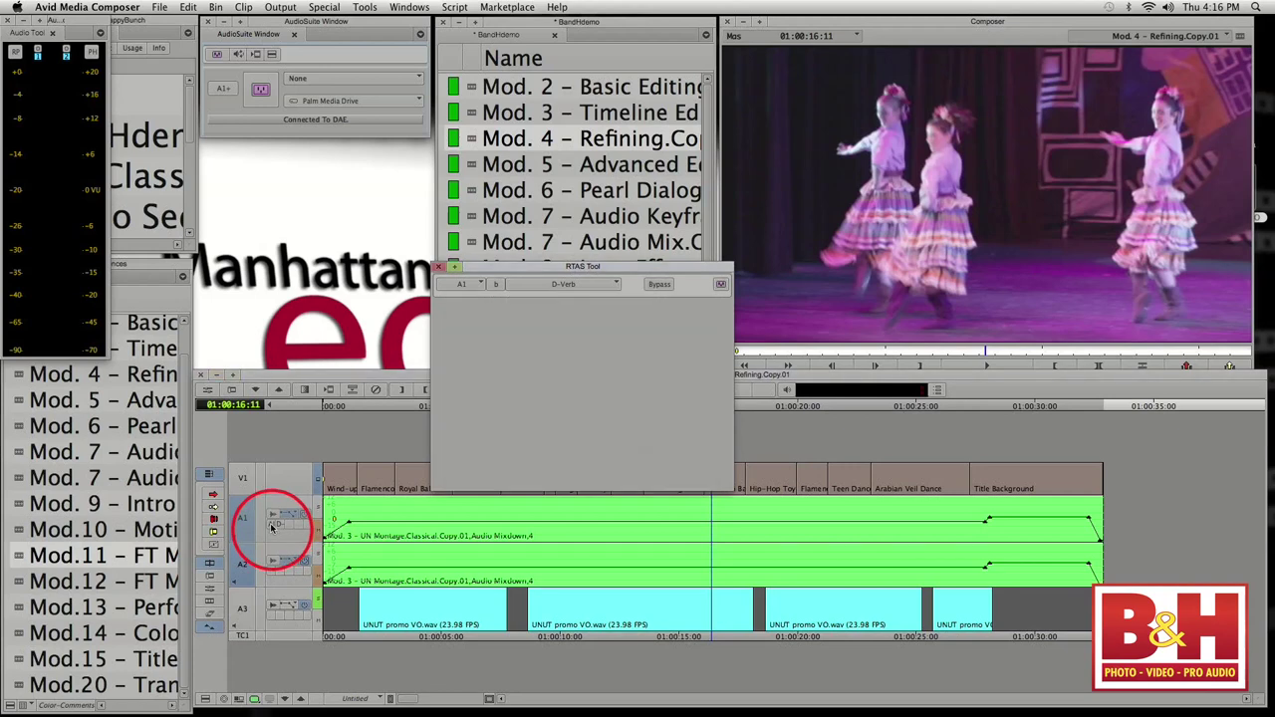
left_click(282, 529)
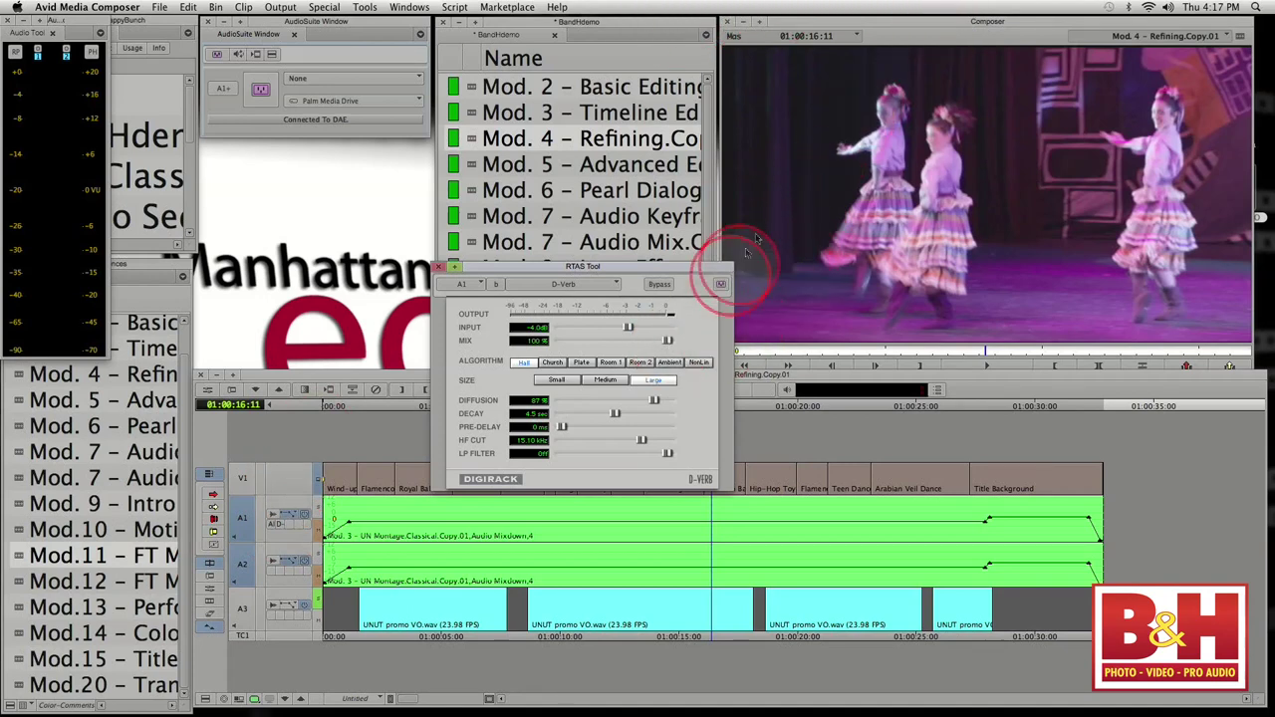
left_click(439, 267)
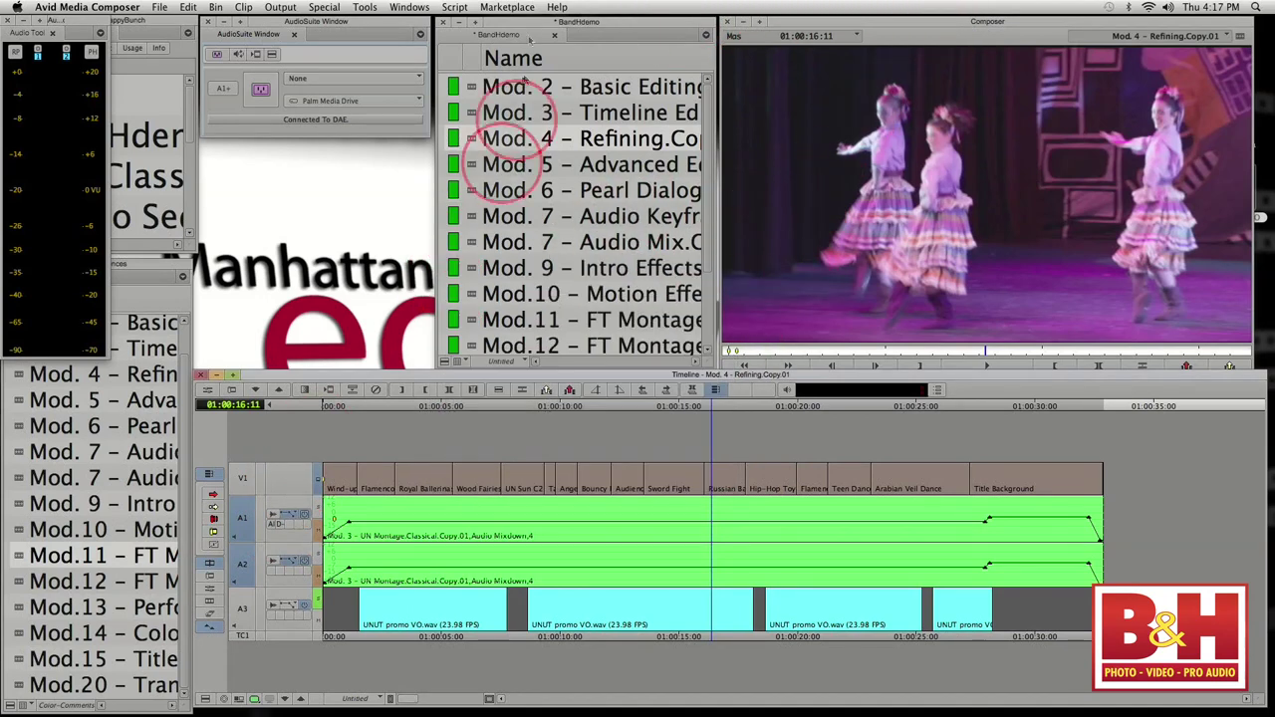
- Close the AudioSuite window and the Audio Tool, and move the BandHdemo bin next to the project window
left_click(207, 21)
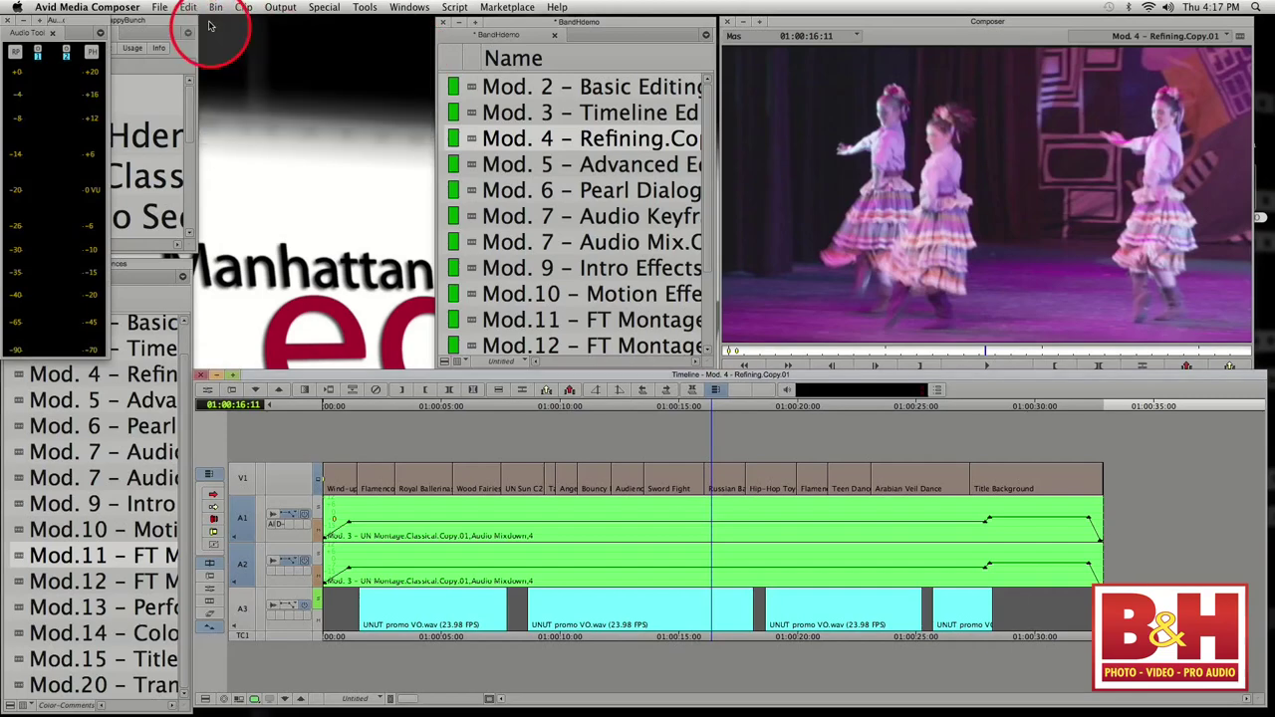
left_click(7, 21)
left_click_drag(518, 22, 290, 24)
- Return the playhead to the start of the Mod. 4 - Refining.Copy.01 sequence
left_click(681, 558)
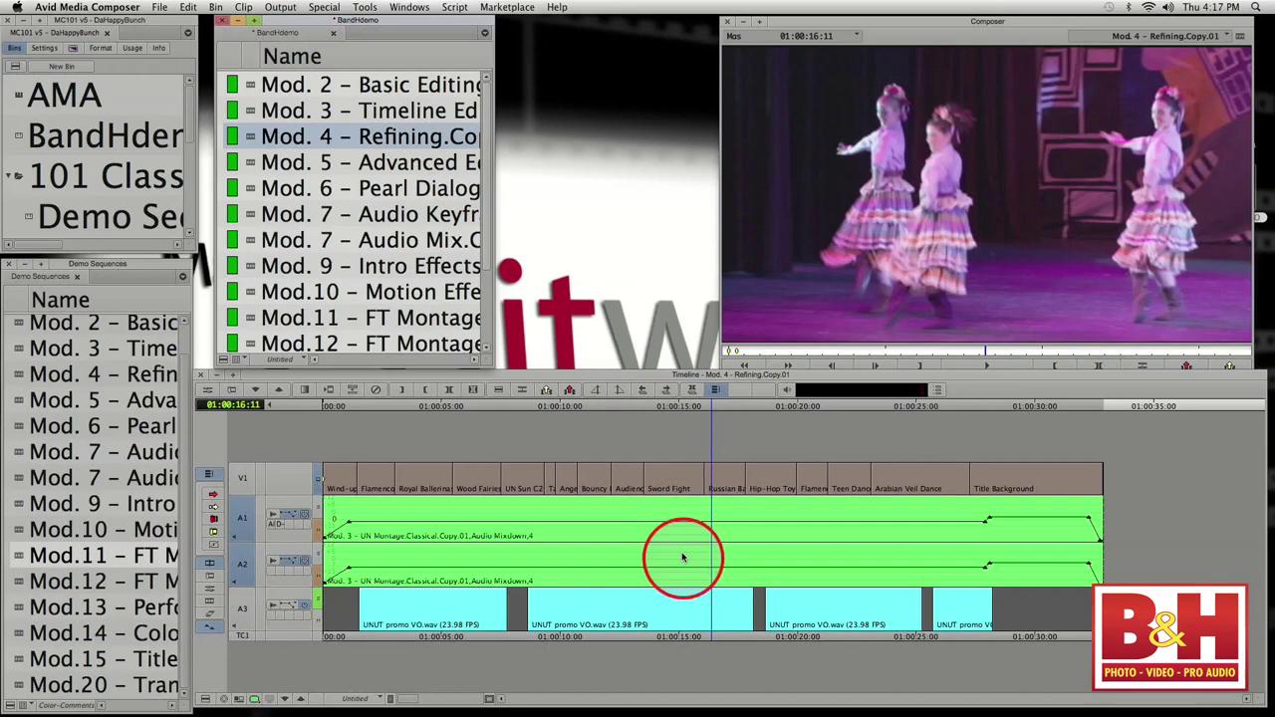
left_click_drag(681, 558, 227, 603)
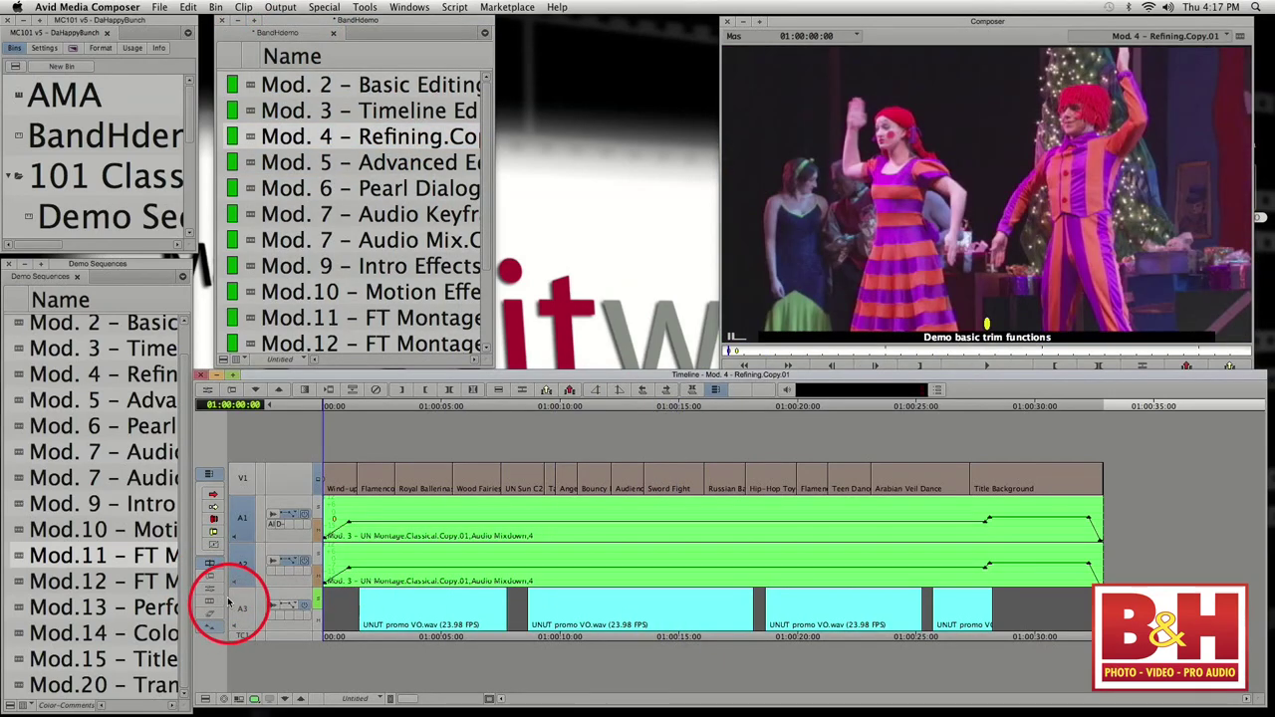